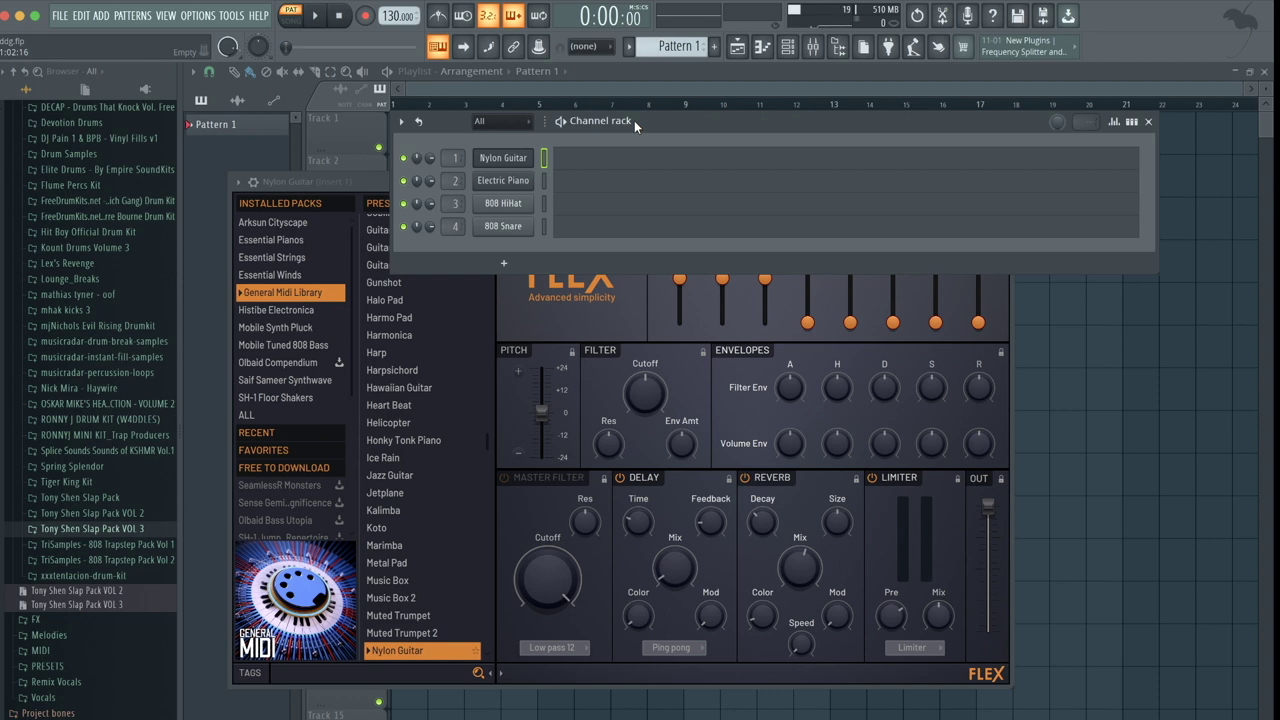
mouse_move(634, 120)
left_mouse_down()
mouse_move(606, 133)
mouse_move(604, 95)
mouse_move(632, 119)
left_mouse_up()
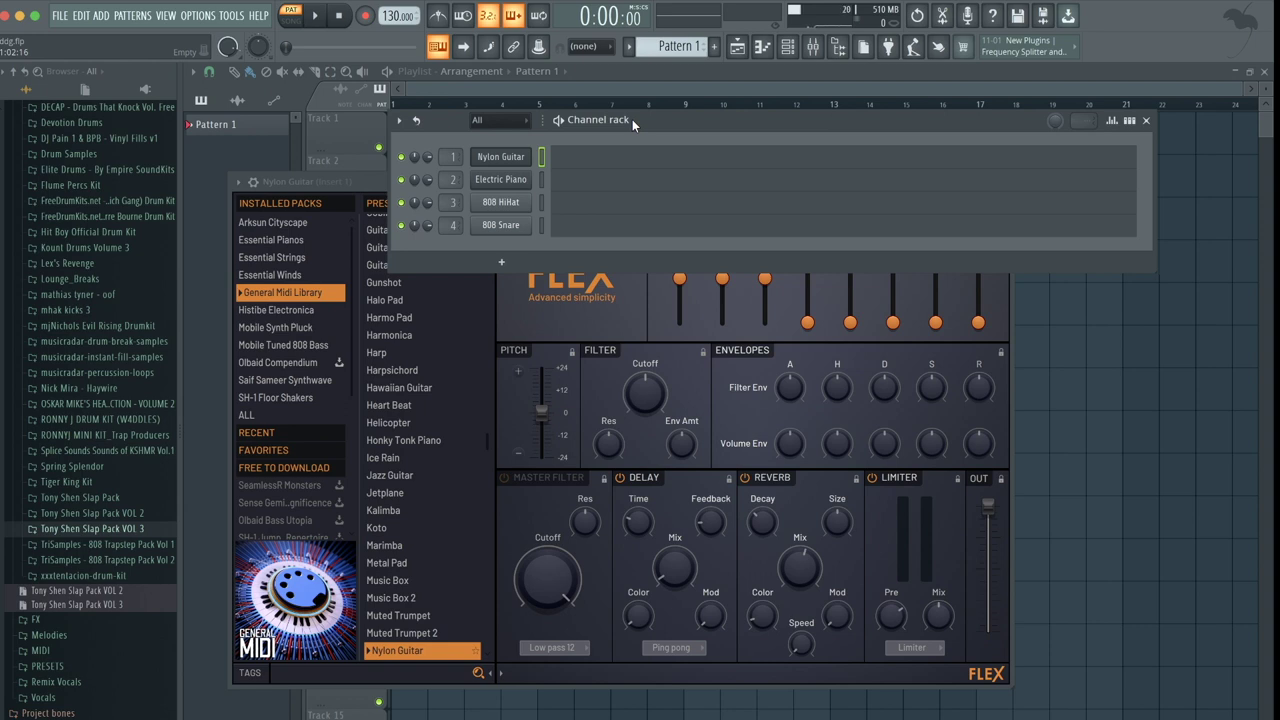
left_click_drag(632, 119, 636, 123)
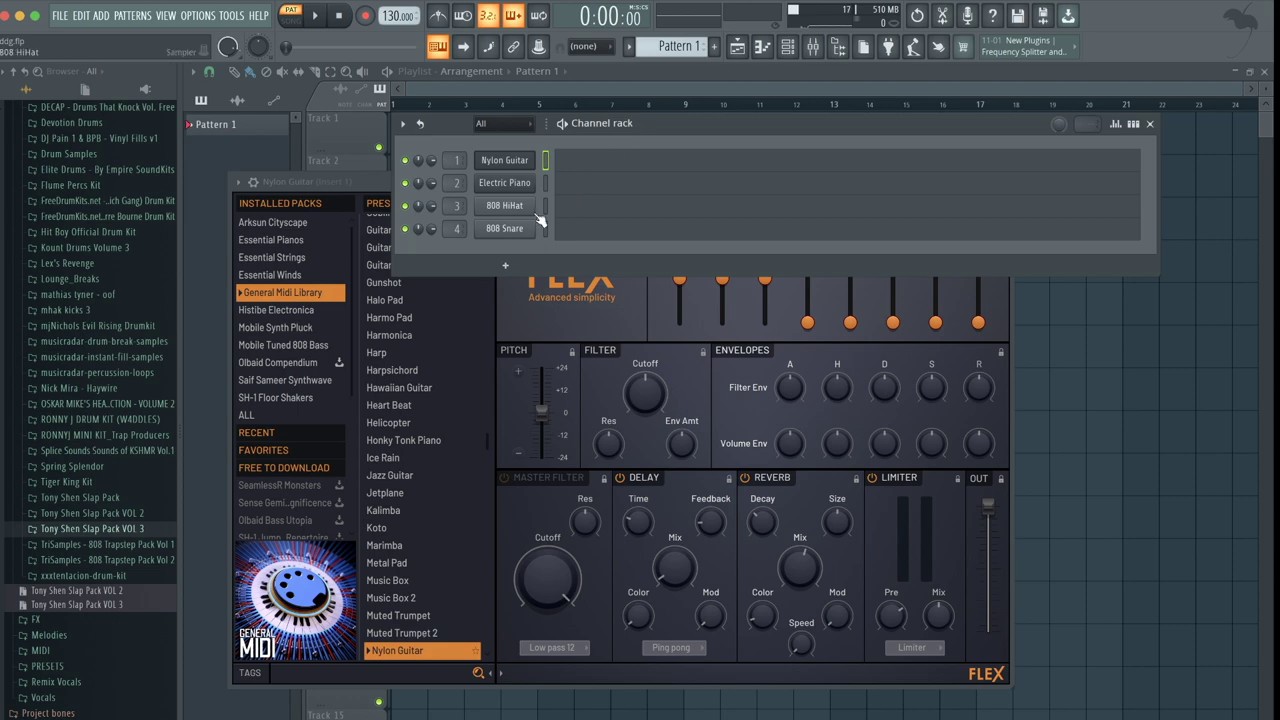
Examine the General Midi Library presets in the Nylon Guitar channel's FLEX instrument.
left_click(503, 162)
left_click(500, 164)
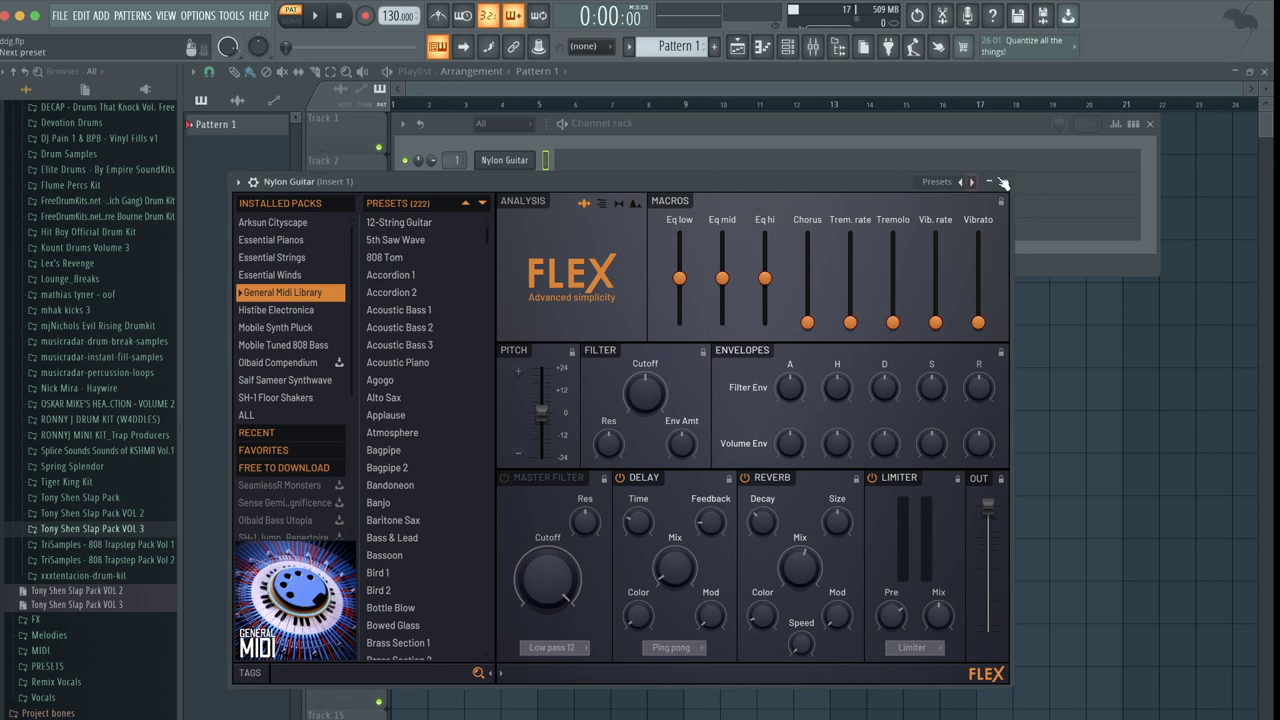
left_click(1003, 182)
left_click(497, 160)
scroll(394, 278, "down", 2)
scroll(394, 278, "up", 2)
scroll(372, 450, "down", 10)
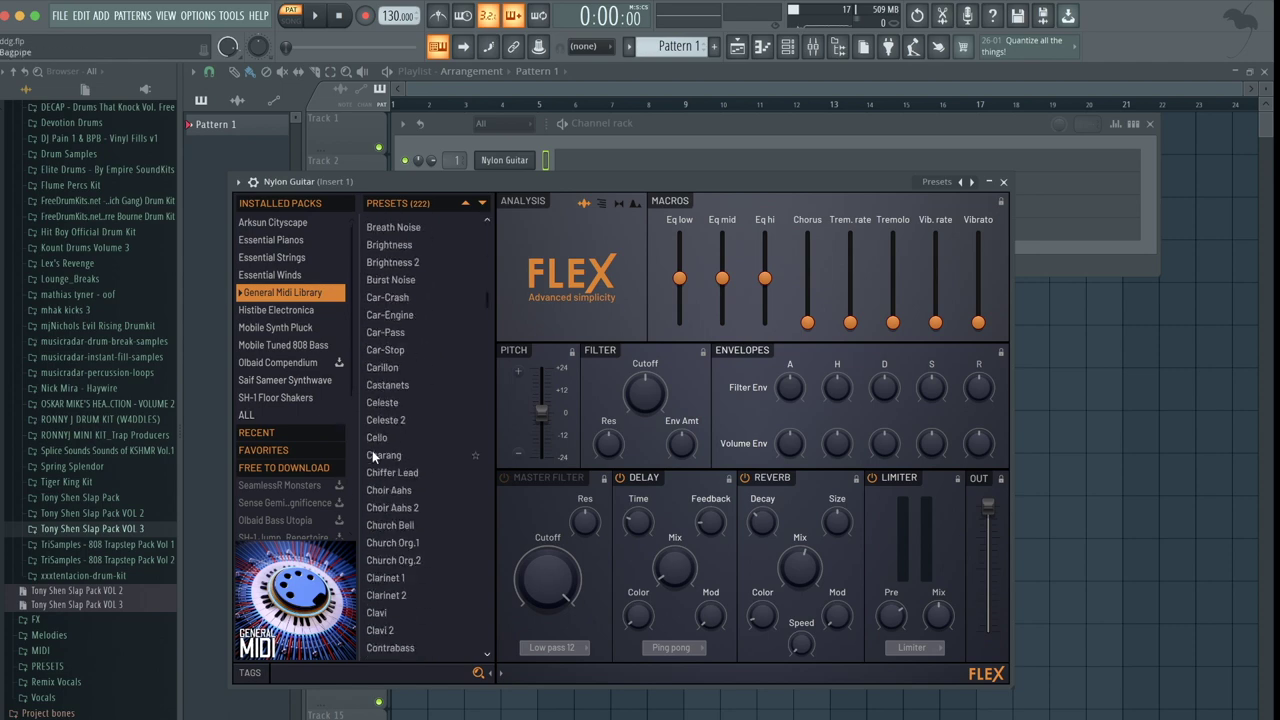
left_click(510, 160)
left_click(510, 160)
Filter the FLEX presets by the Guitar type, load the Nylon Guitar preset and close the instrument.
left_click(248, 686)
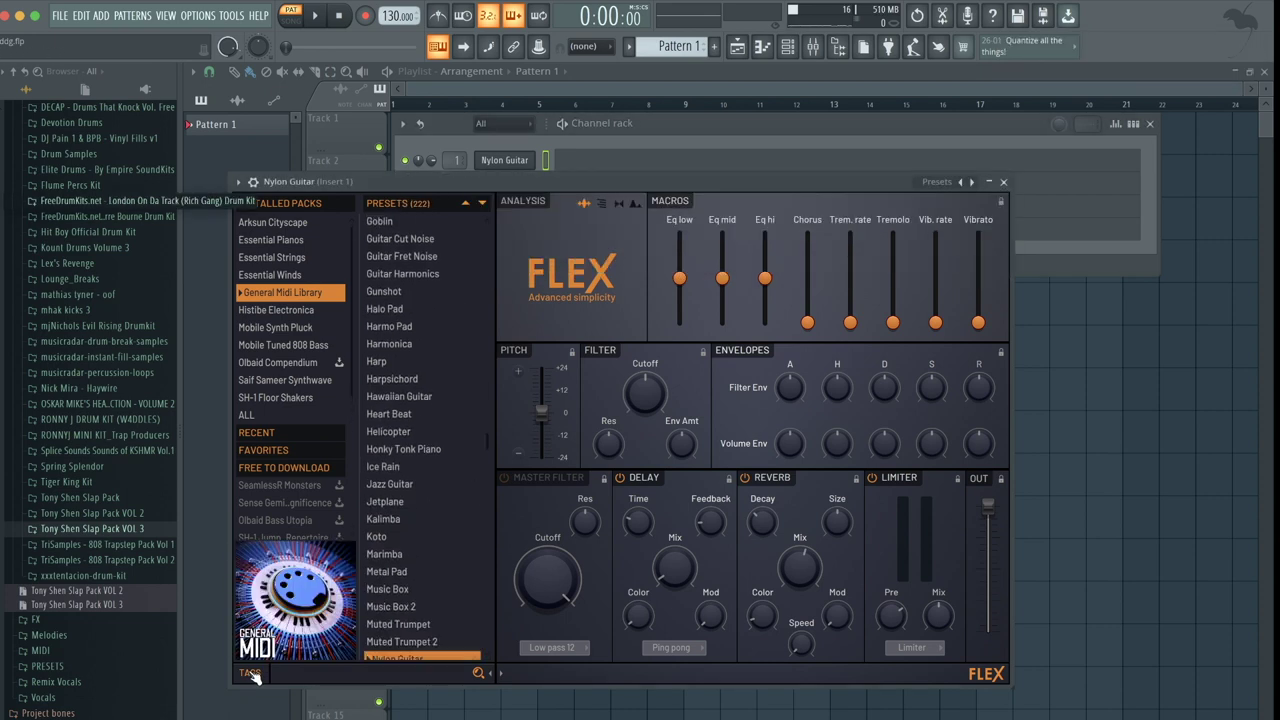
left_click(250, 674)
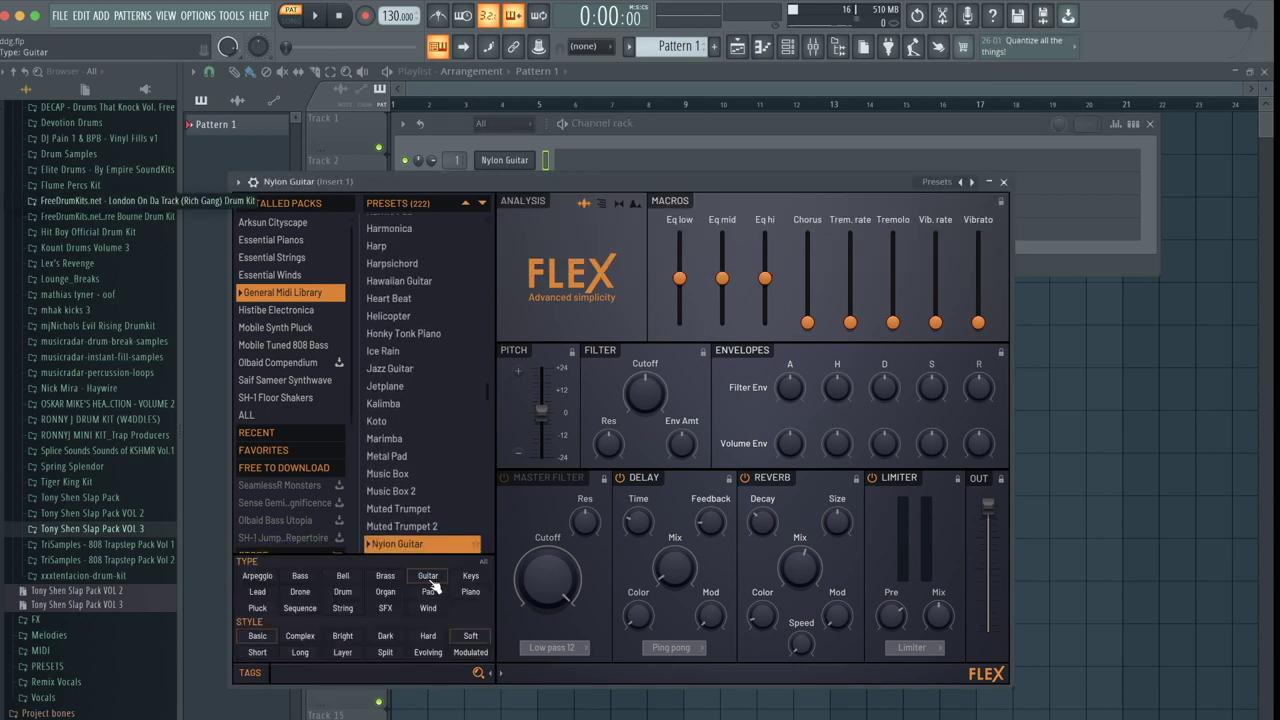
left_click(428, 578)
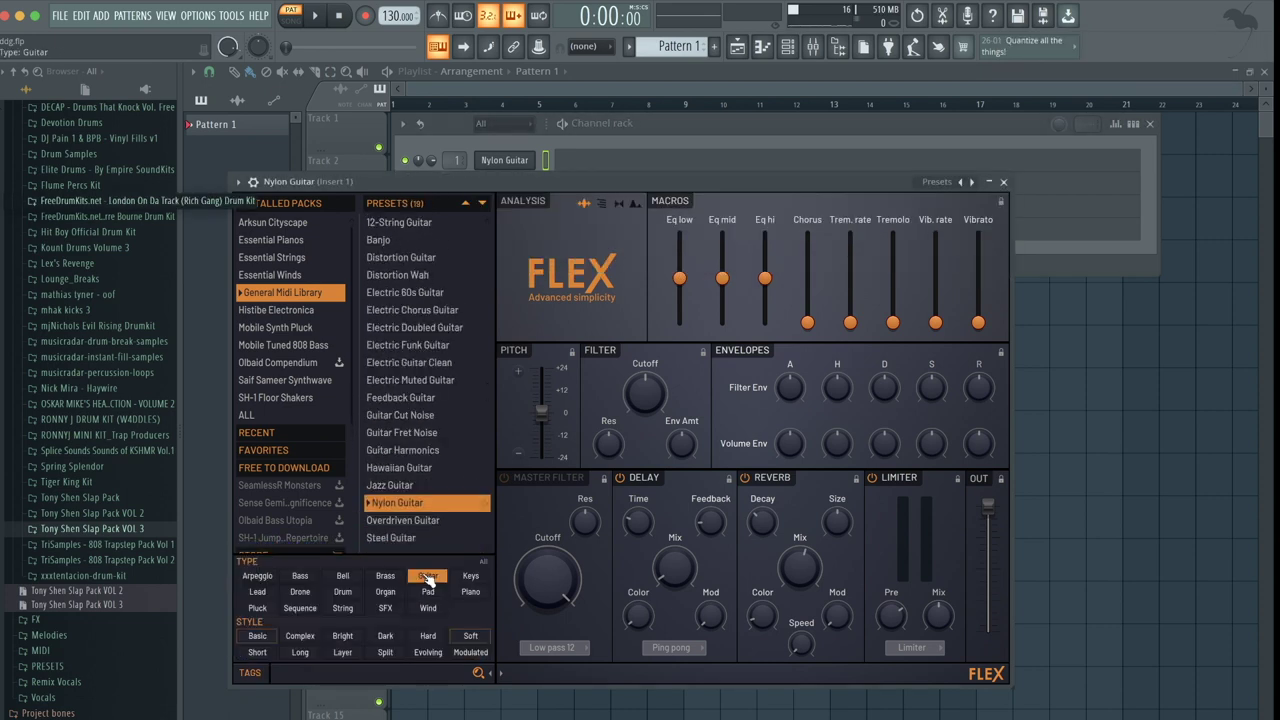
left_click(400, 504)
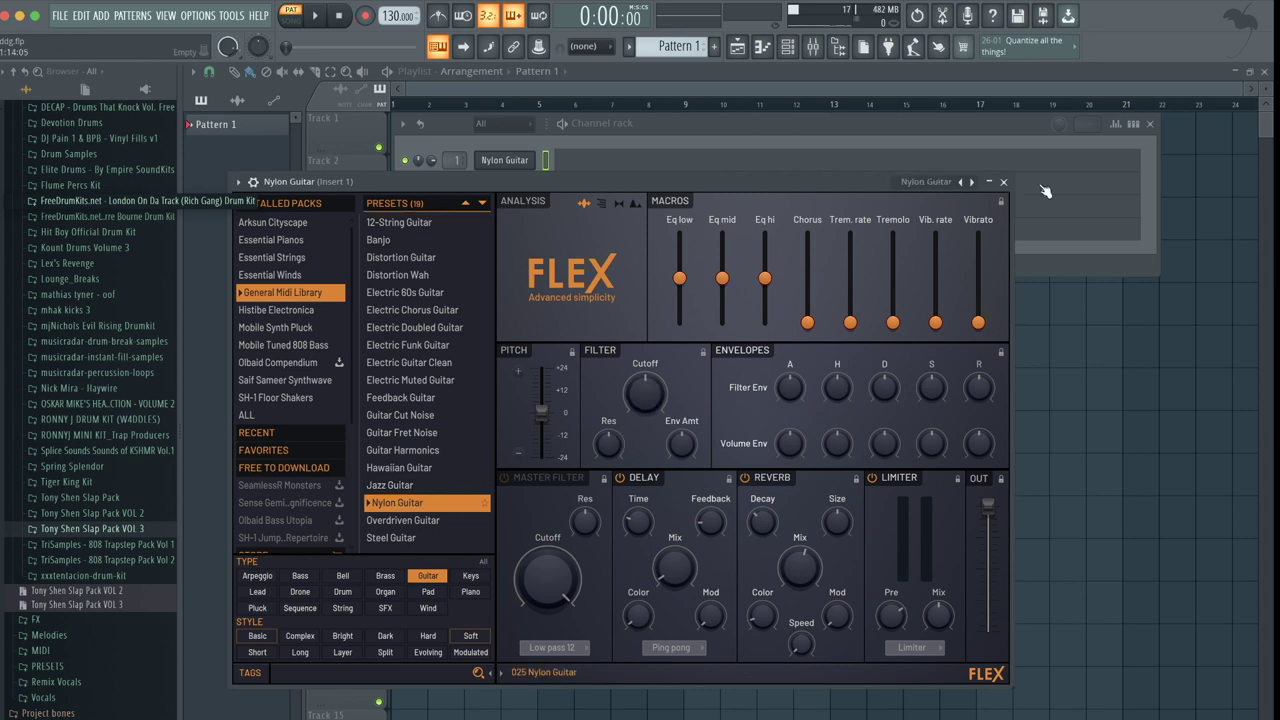
left_click(1003, 182)
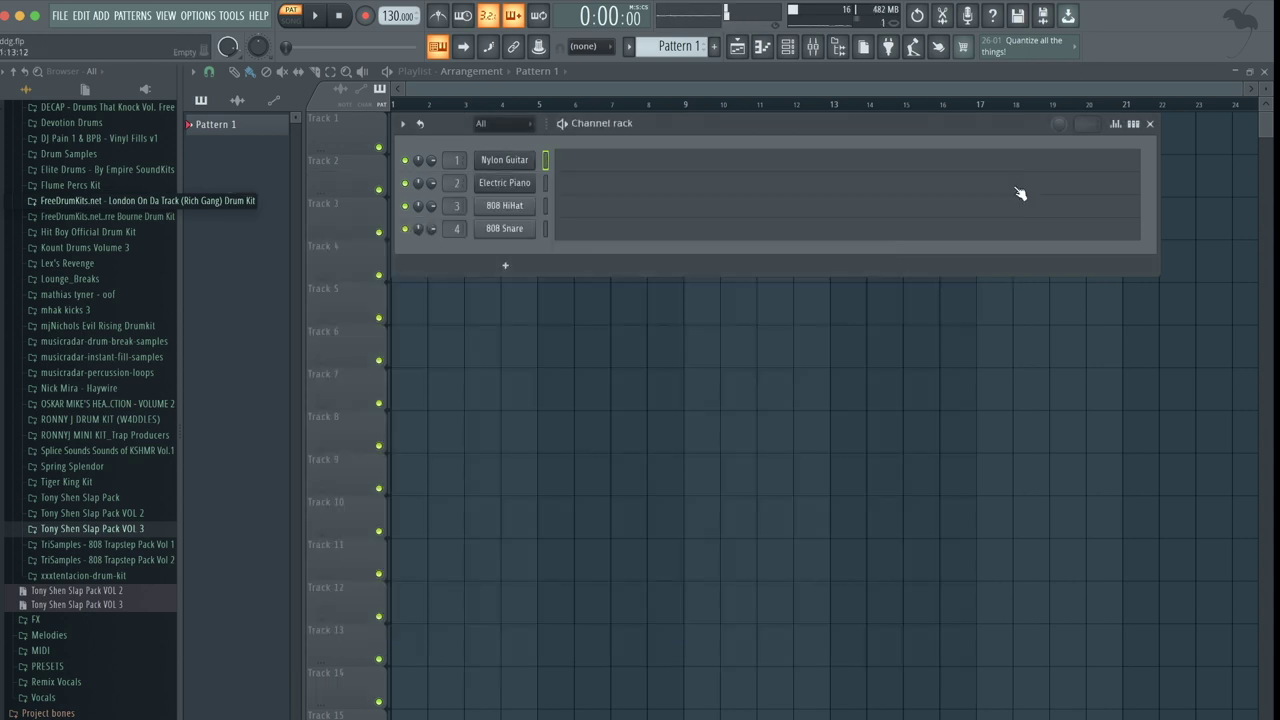
Open the Nylon Guitar channel's piano roll and set the tempo to 116 BPM with the metronome on.
left_click_drag(432, 160, 432, 166)
left_click(645, 166)
scroll(538, 208, "up", 1)
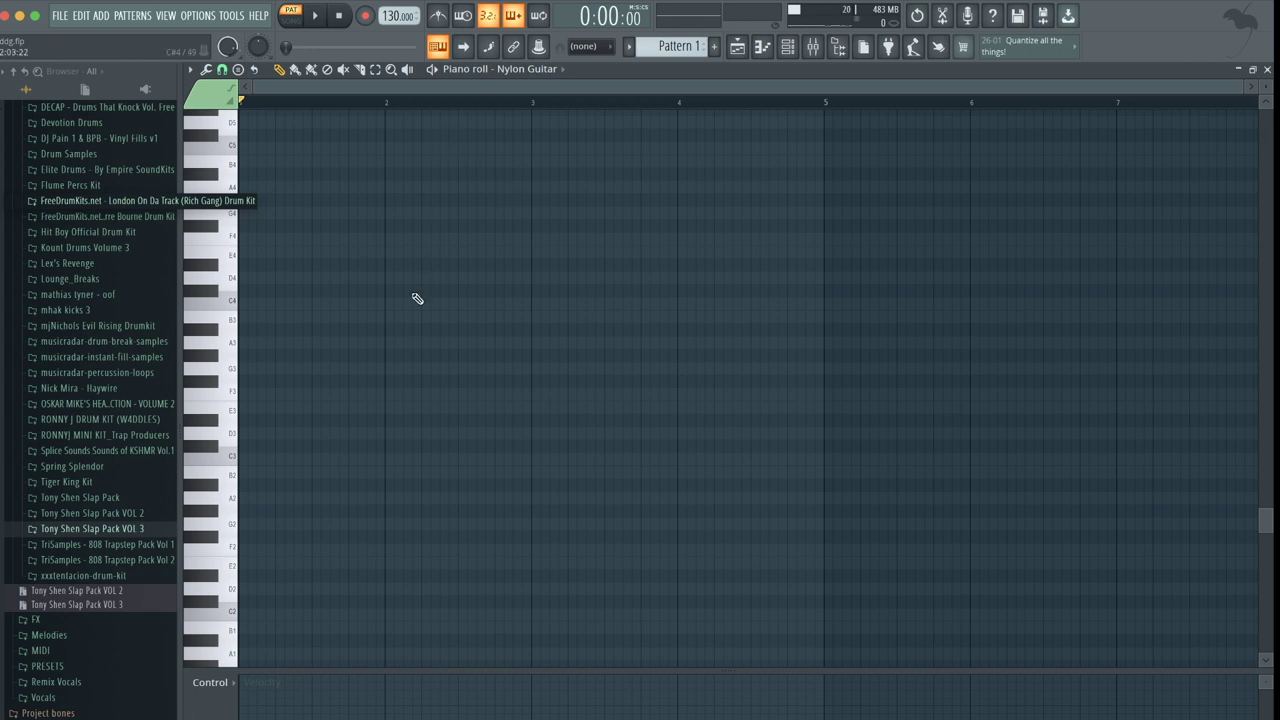
scroll(318, 294, "up", 4)
scroll(306, 297, "up", 2, "ctrl")
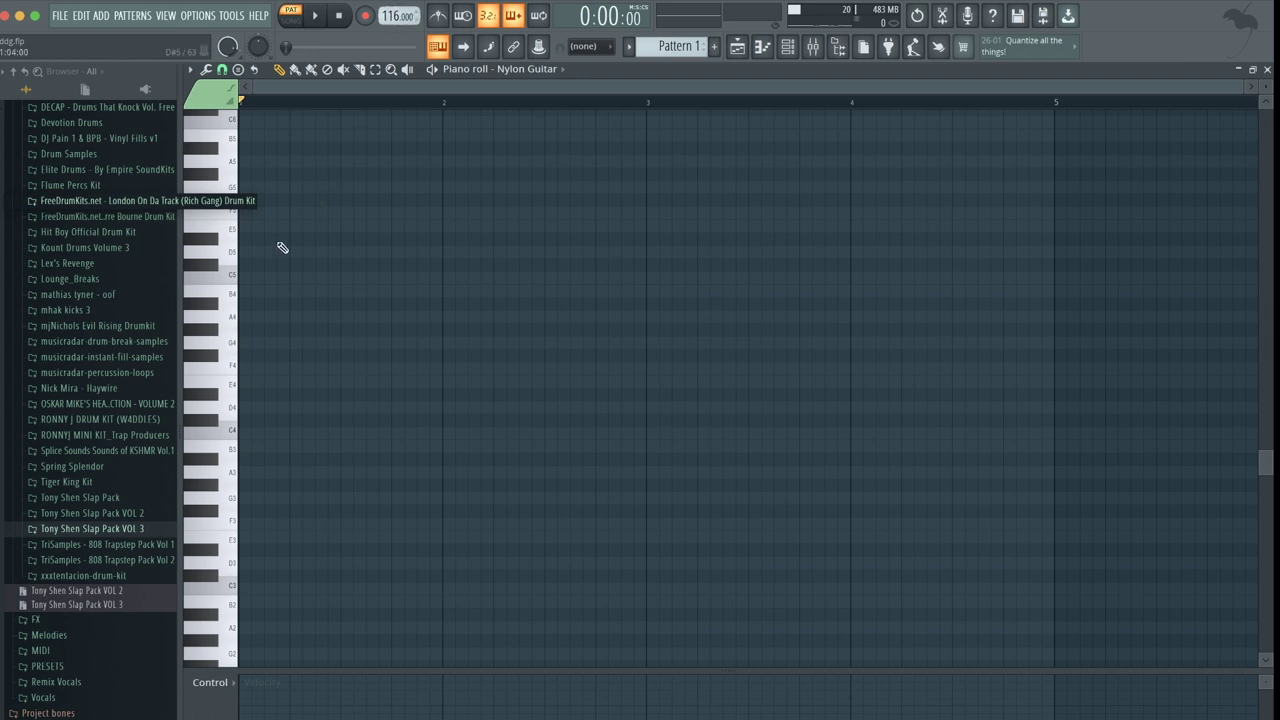
key("space")
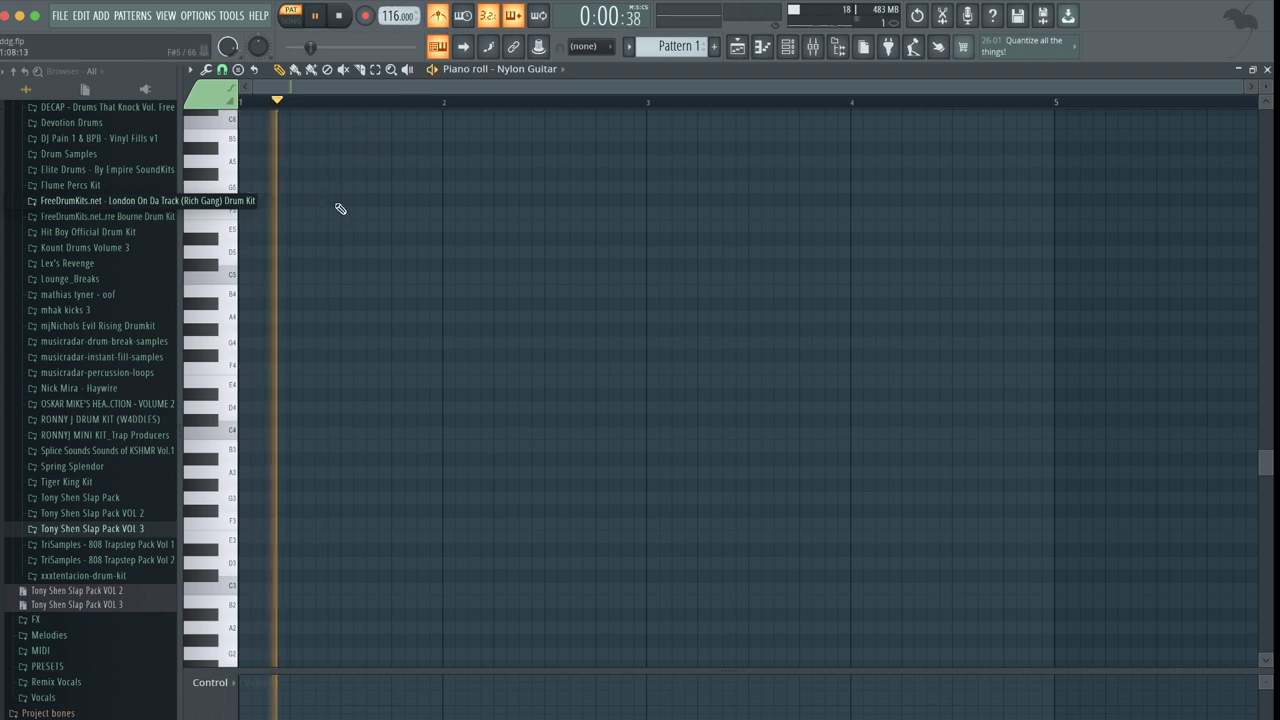
key("space")
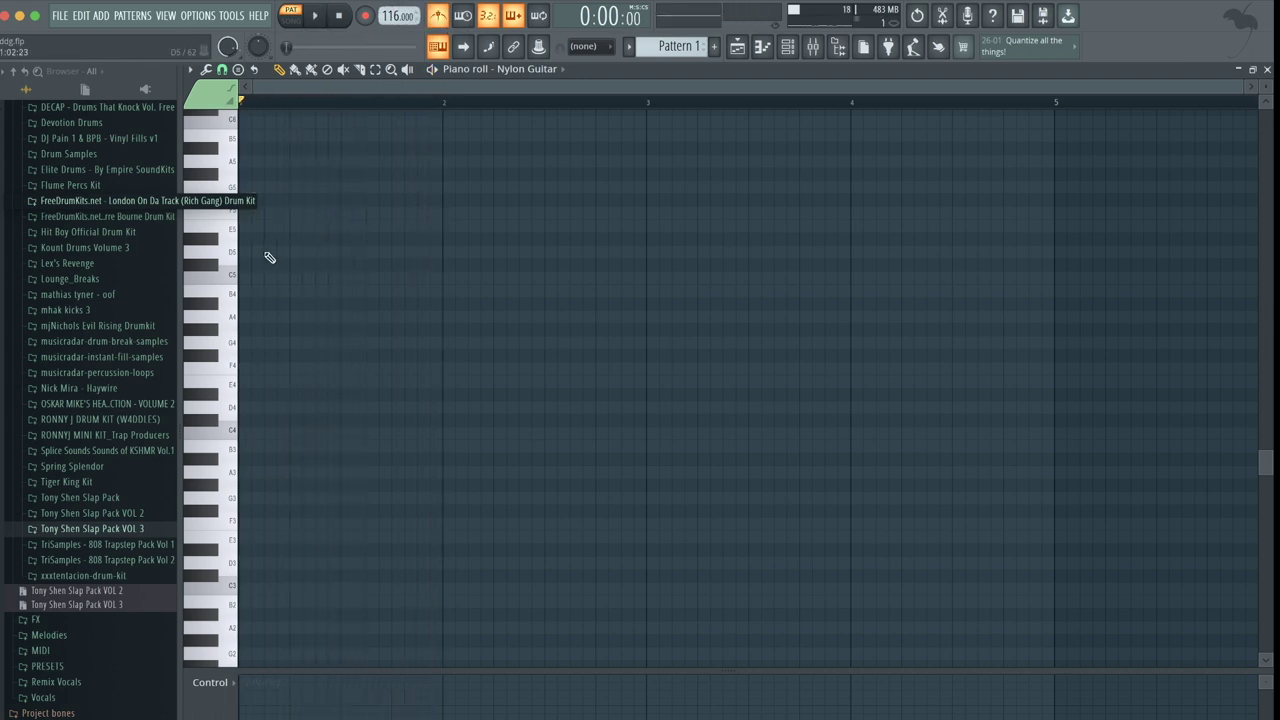
Place two consecutive half-bar D5 notes filling bar 1 and play them back.
left_click_drag(266, 252, 206, 252)
key("space")
key("space")
left_click_drag(258, 252, 443, 252)
key("space")
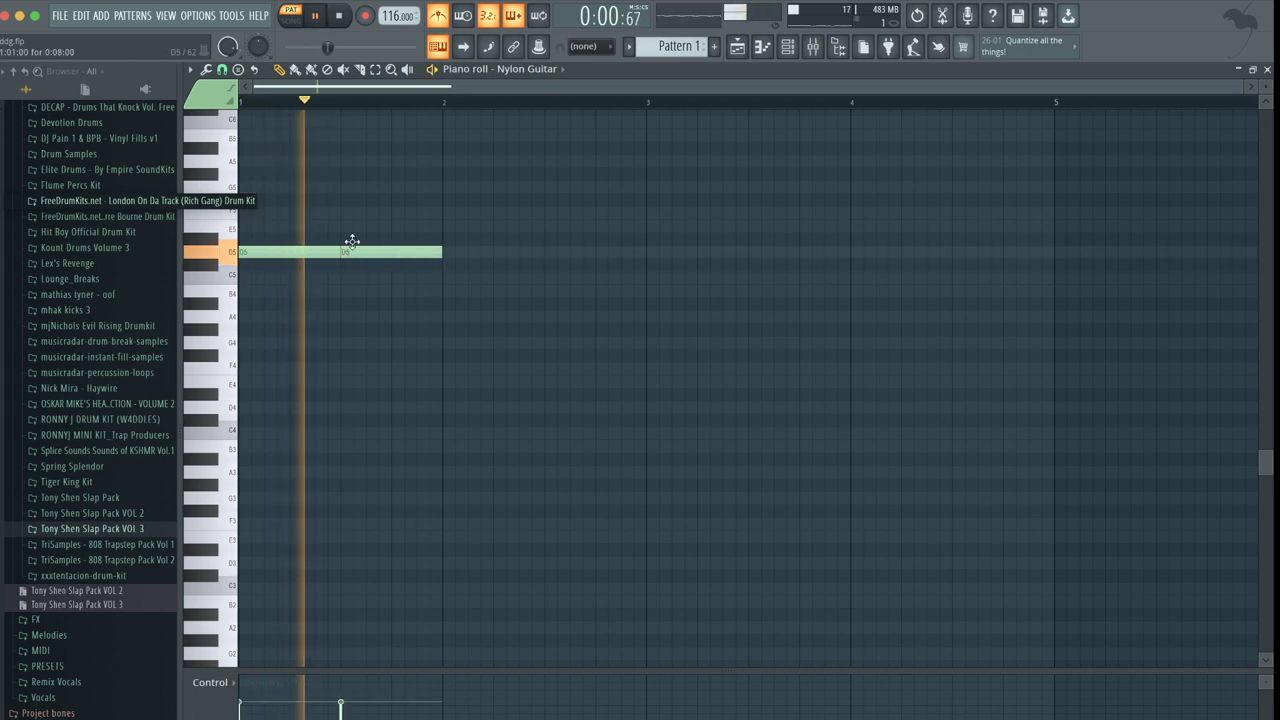
key("space")
Add pairs of half-bar notes in the following bars: C#5 in bar 2, D5 in bar 3 and C#5 in bar 4.
left_click(449, 264)
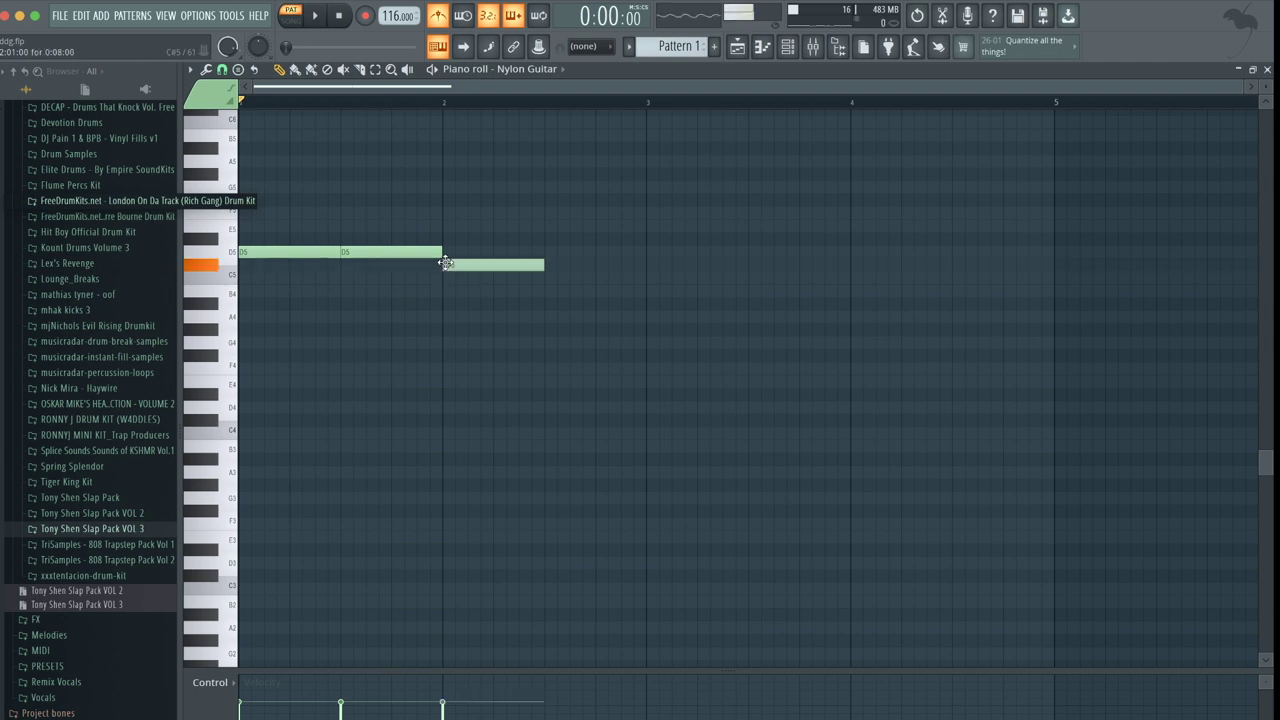
left_click(545, 265)
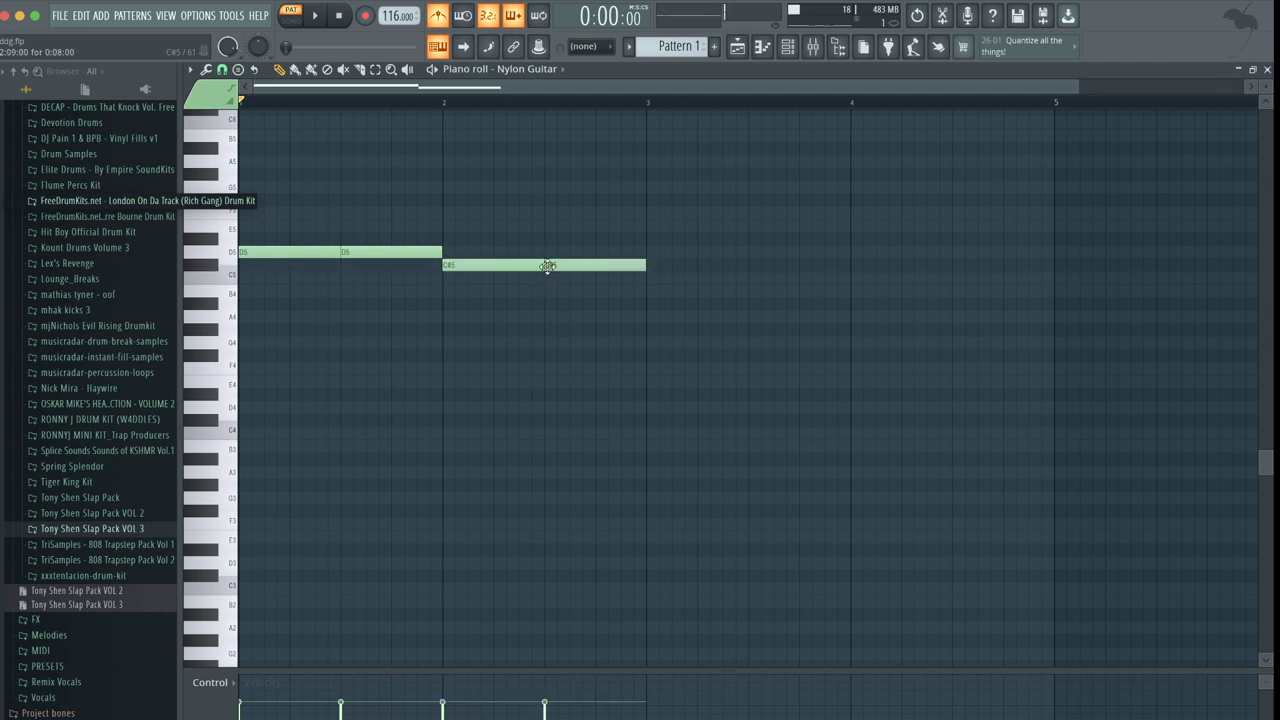
left_click(646, 251)
left_click(651, 251)
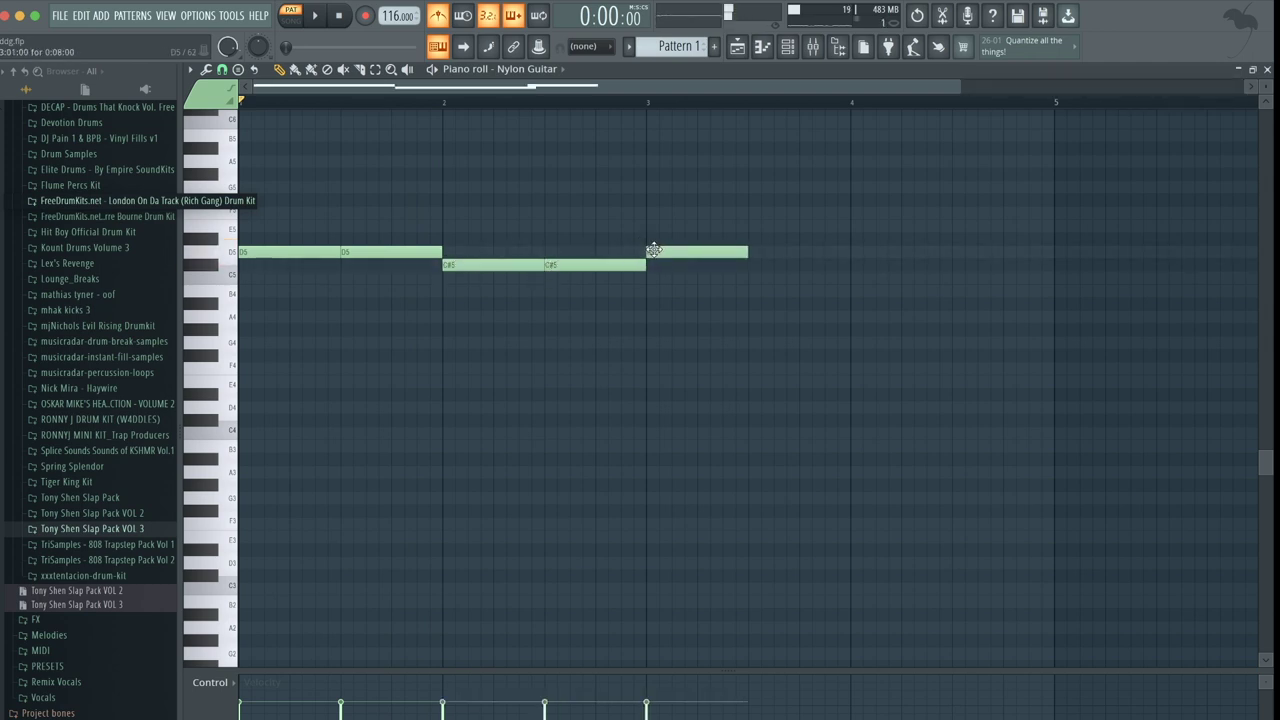
left_click(751, 251)
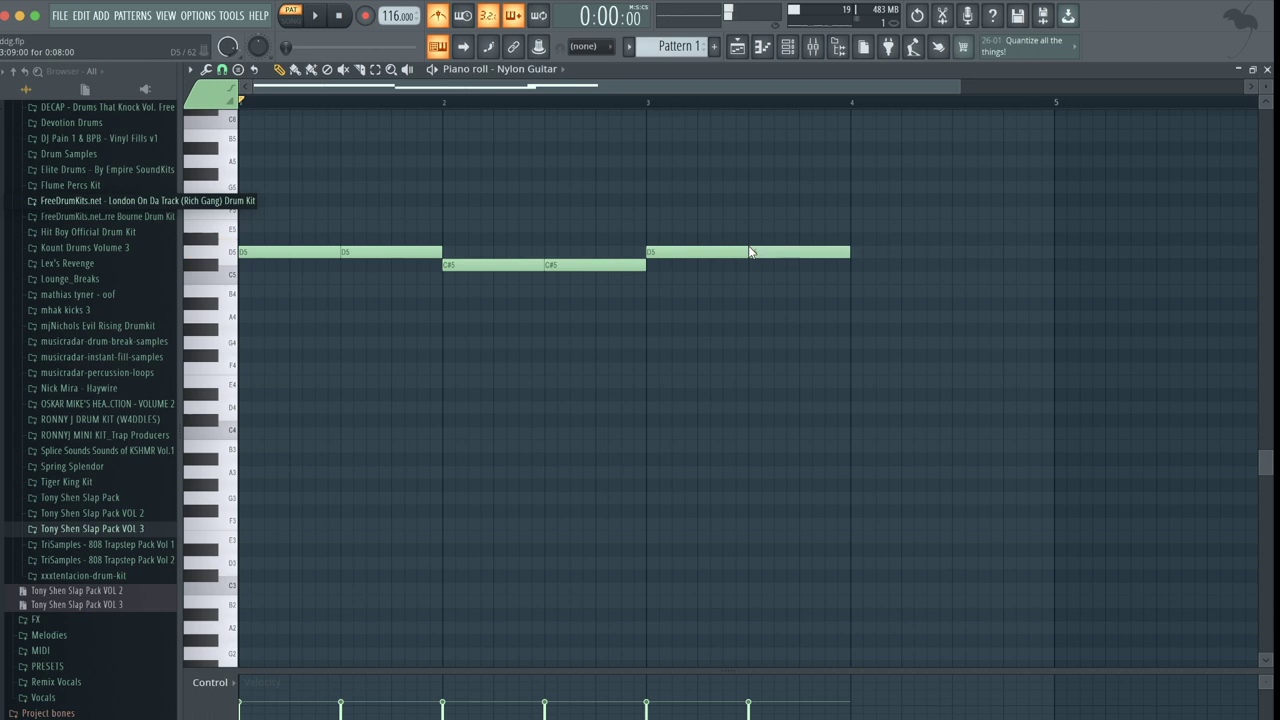
left_click(852, 265)
left_click(955, 265)
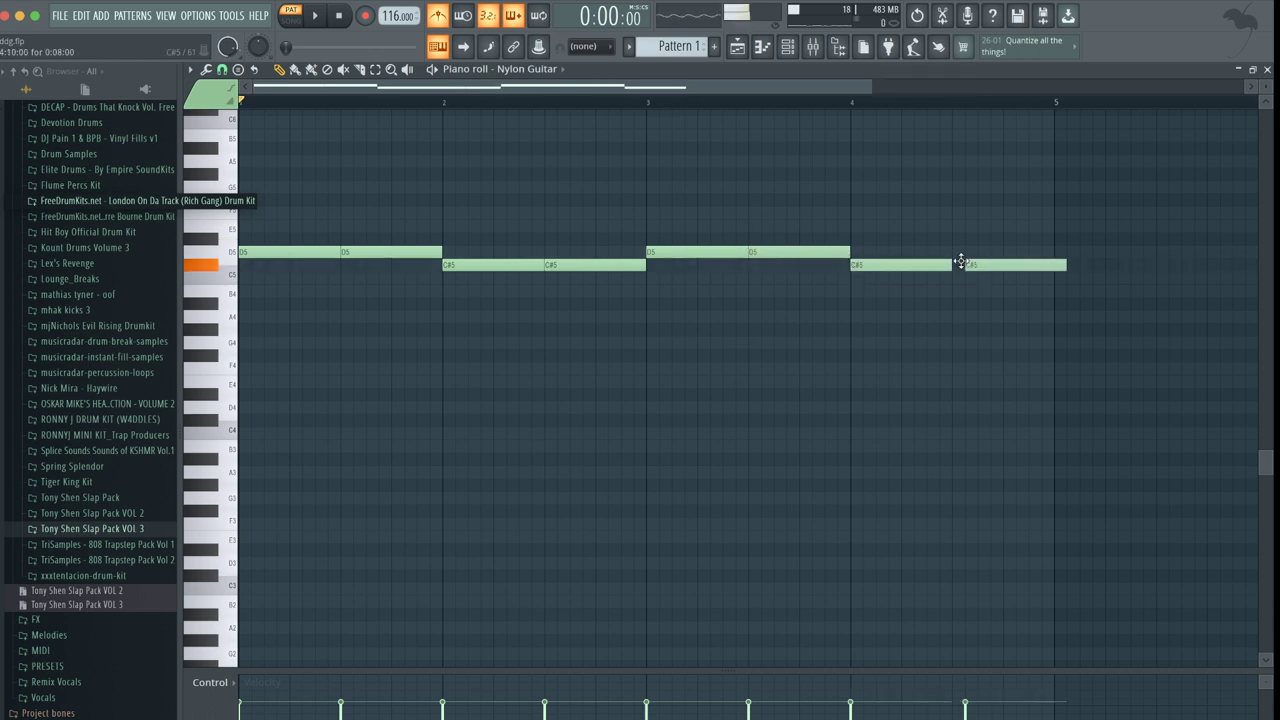
Add a C#5 note at the start of bar 1 and shift the first D5 note slightly later.
scroll(774, 277, "down", 2)
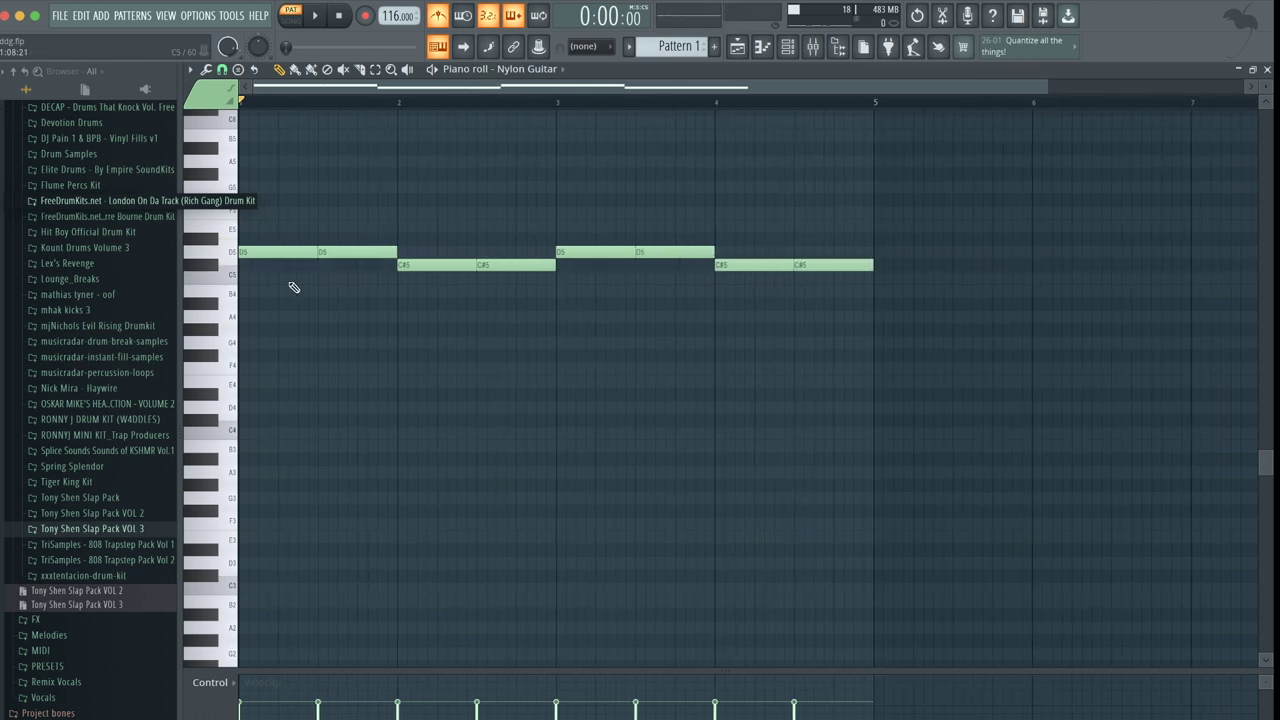
scroll(285, 287, "up", 5)
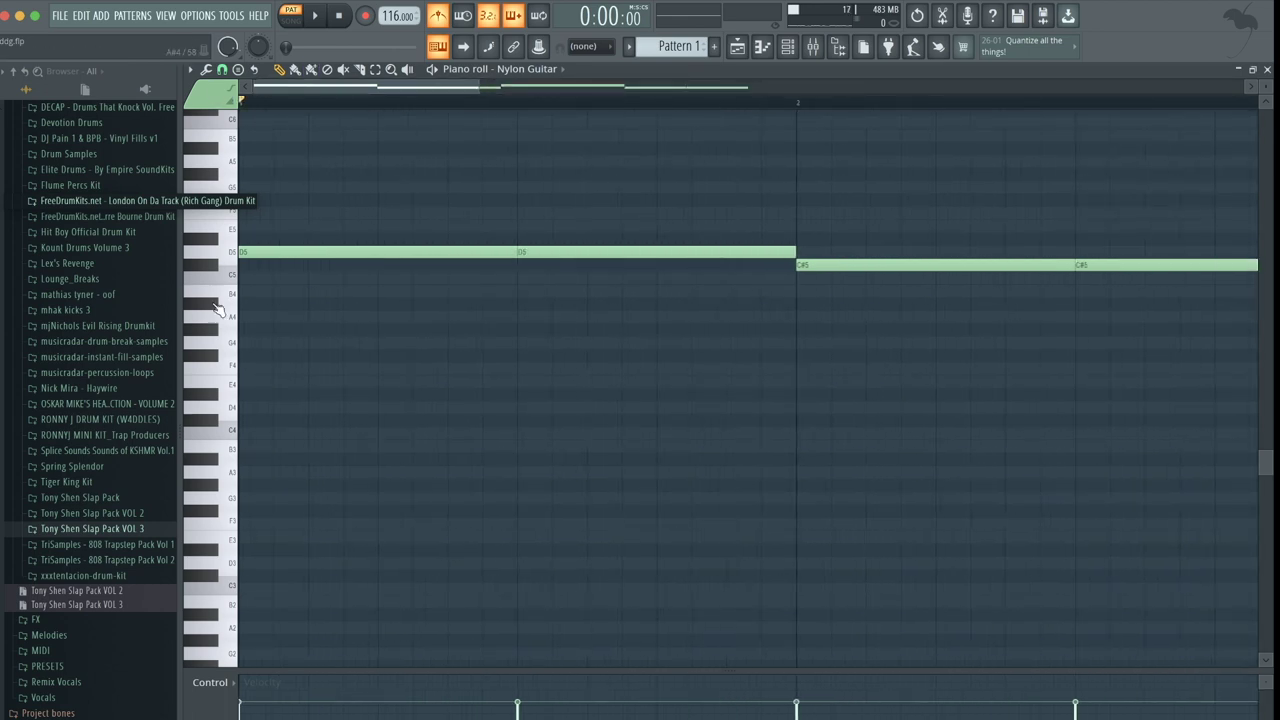
left_click(246, 266)
key("space")
key("space")
left_click(338, 253, "ctrl")
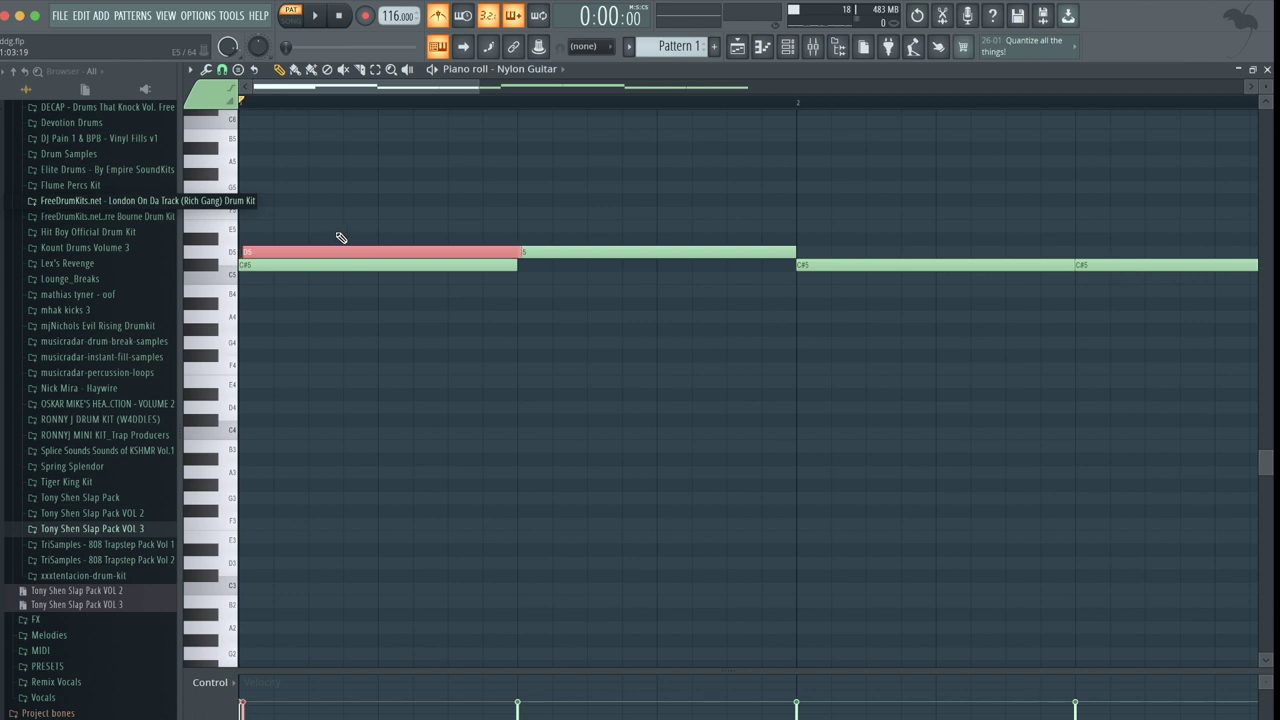
Set the grid snap to 1/4 step, shorten bar 1's C#5 note to 0:00:12 and play the pattern.
left_click(222, 71)
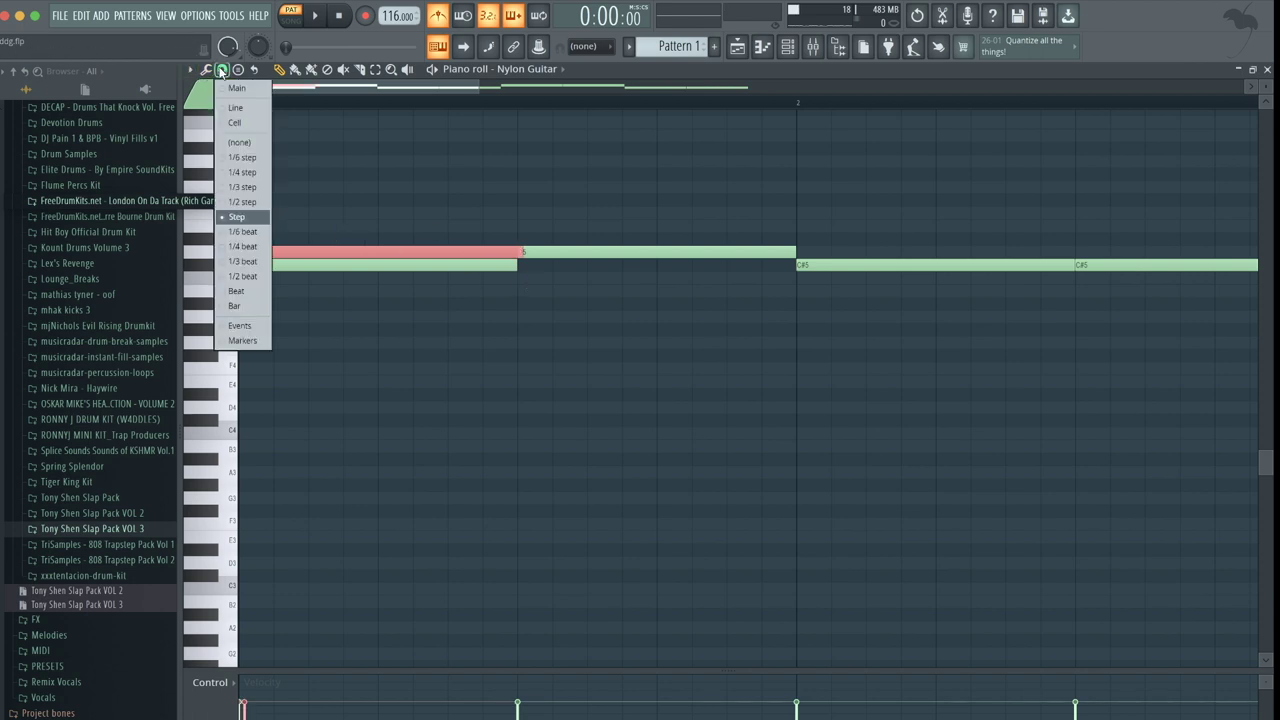
left_click(236, 173)
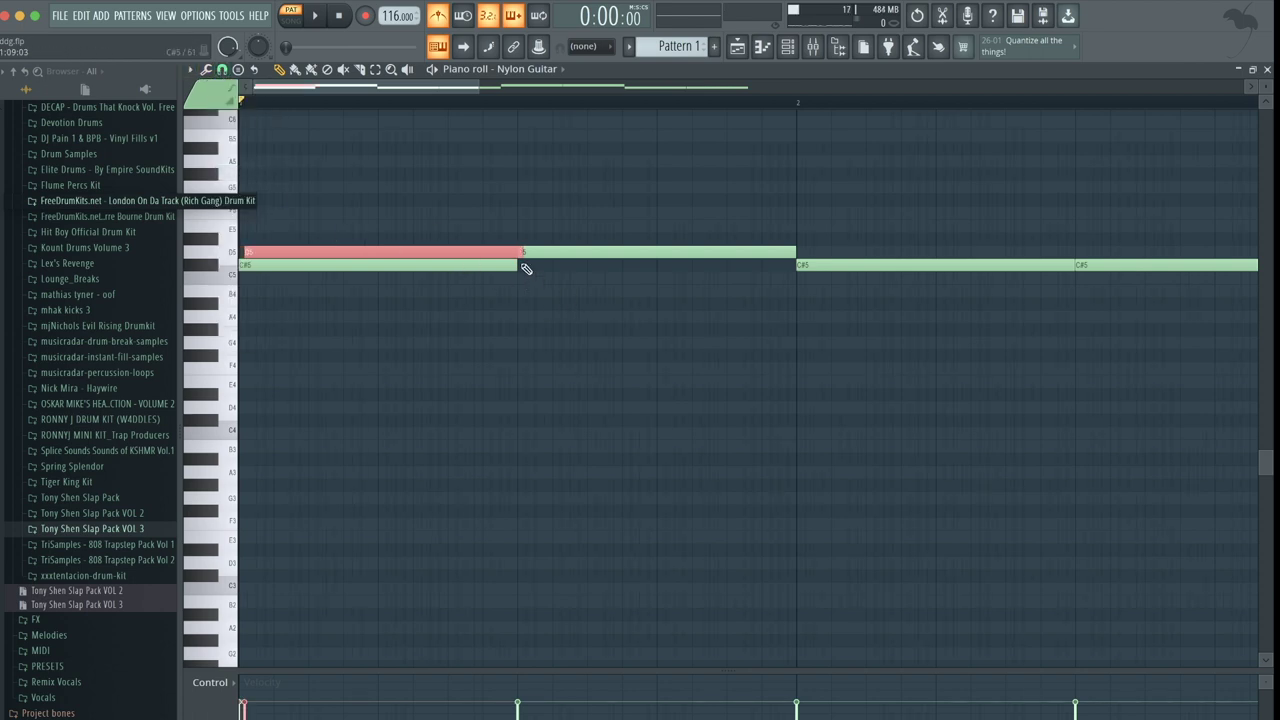
left_click(519, 265, "ctrl")
left_click_drag(515, 264, 256, 264)
key("space")
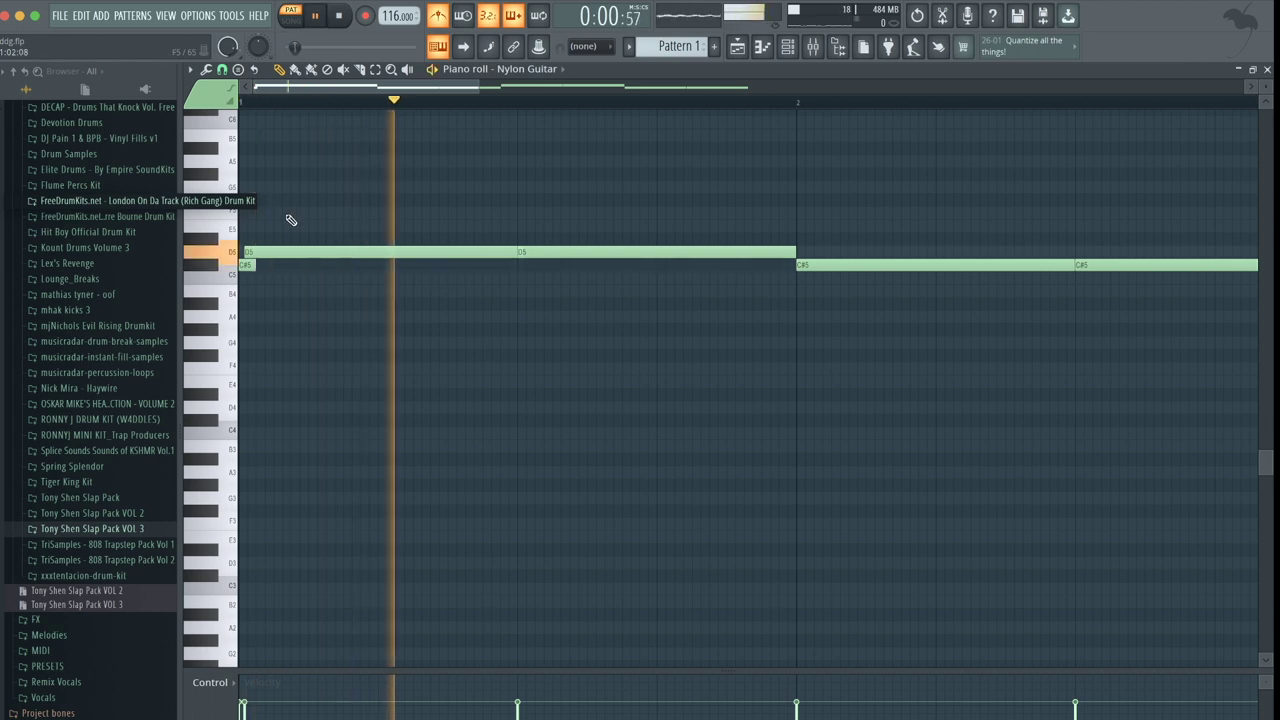
key("space")
left_click(243, 265)
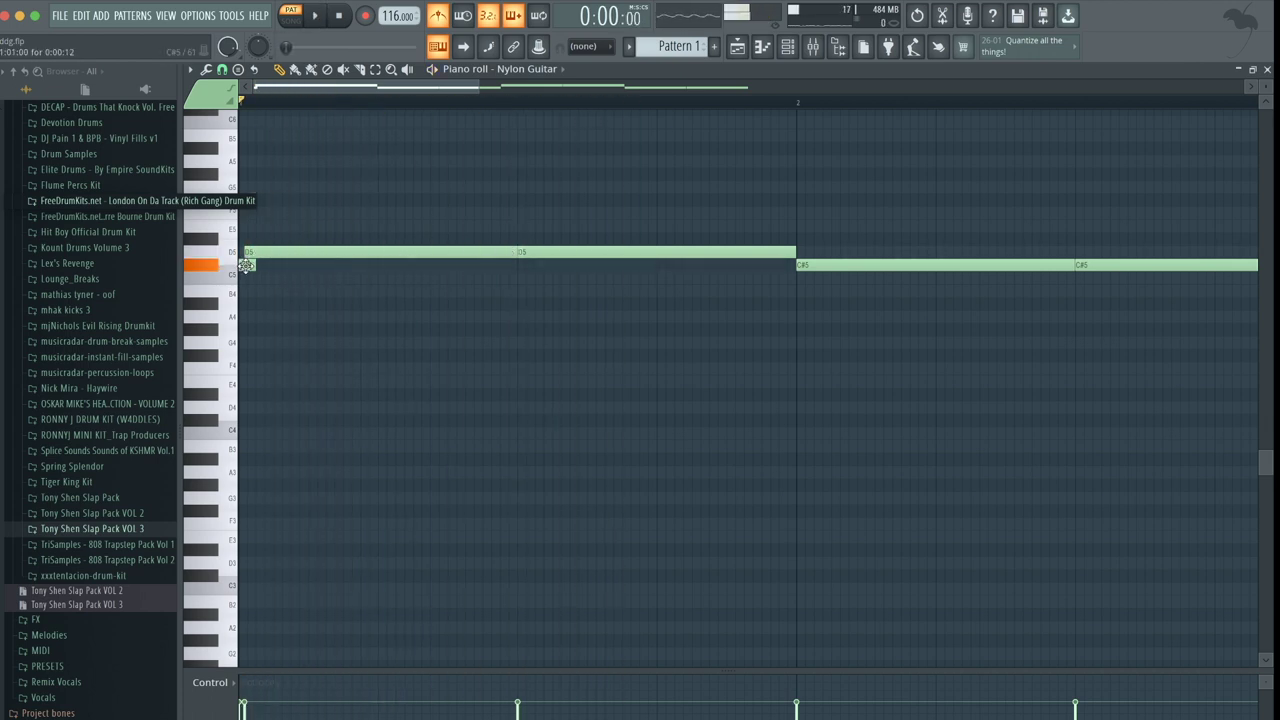
key("space")
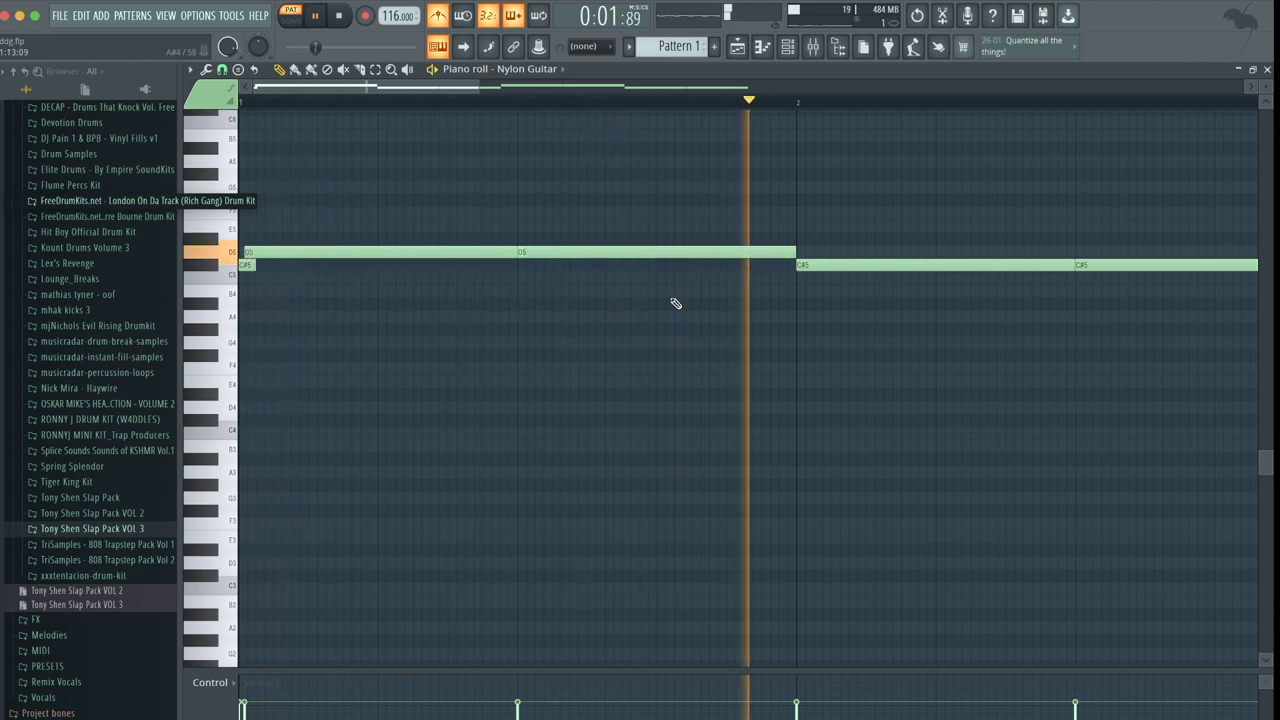
key("space")
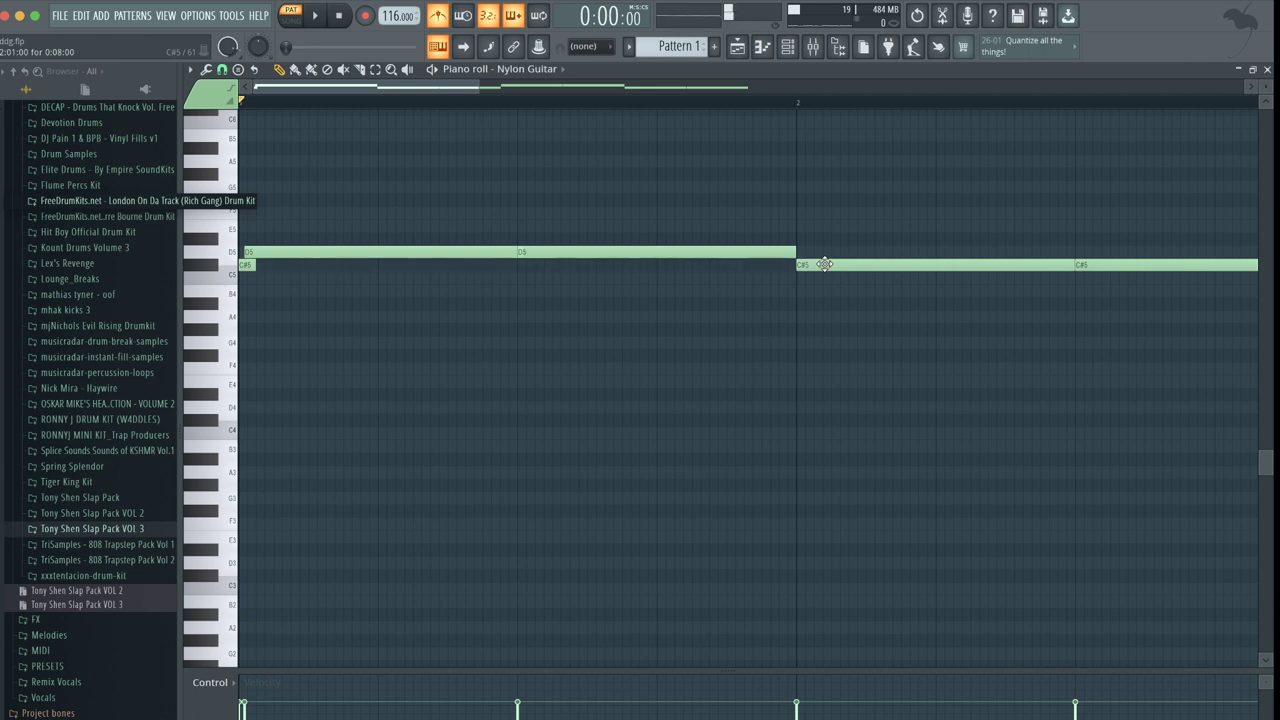
Add a very short A4 note at the start of bar 2 and nudge that bar's first C#5 note slightly later.
left_click(796, 318)
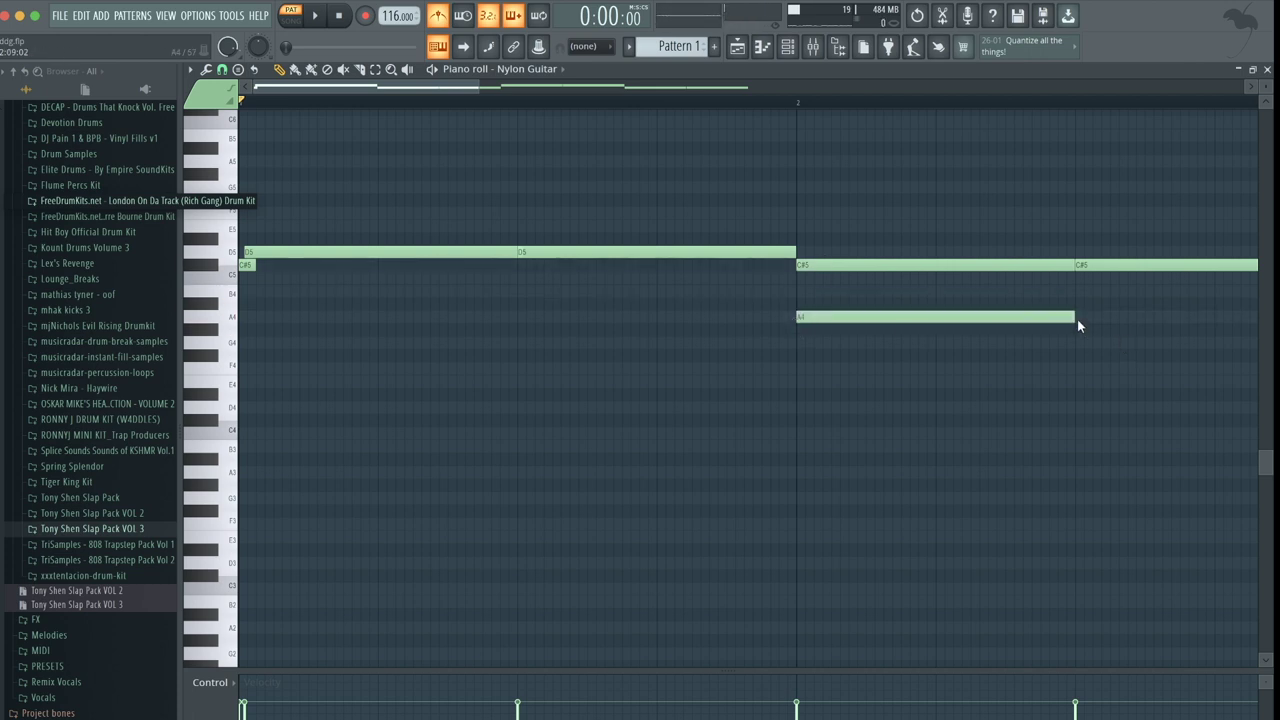
left_click_drag(1075, 317, 774, 343)
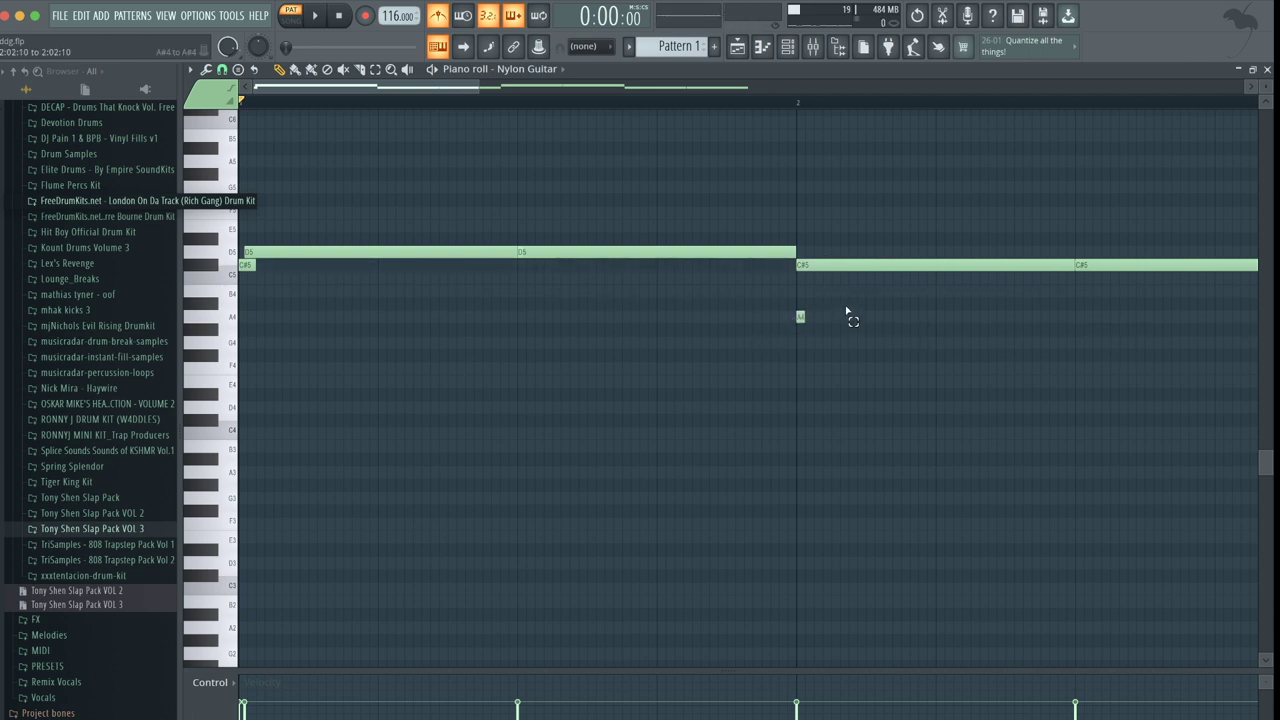
key("space")
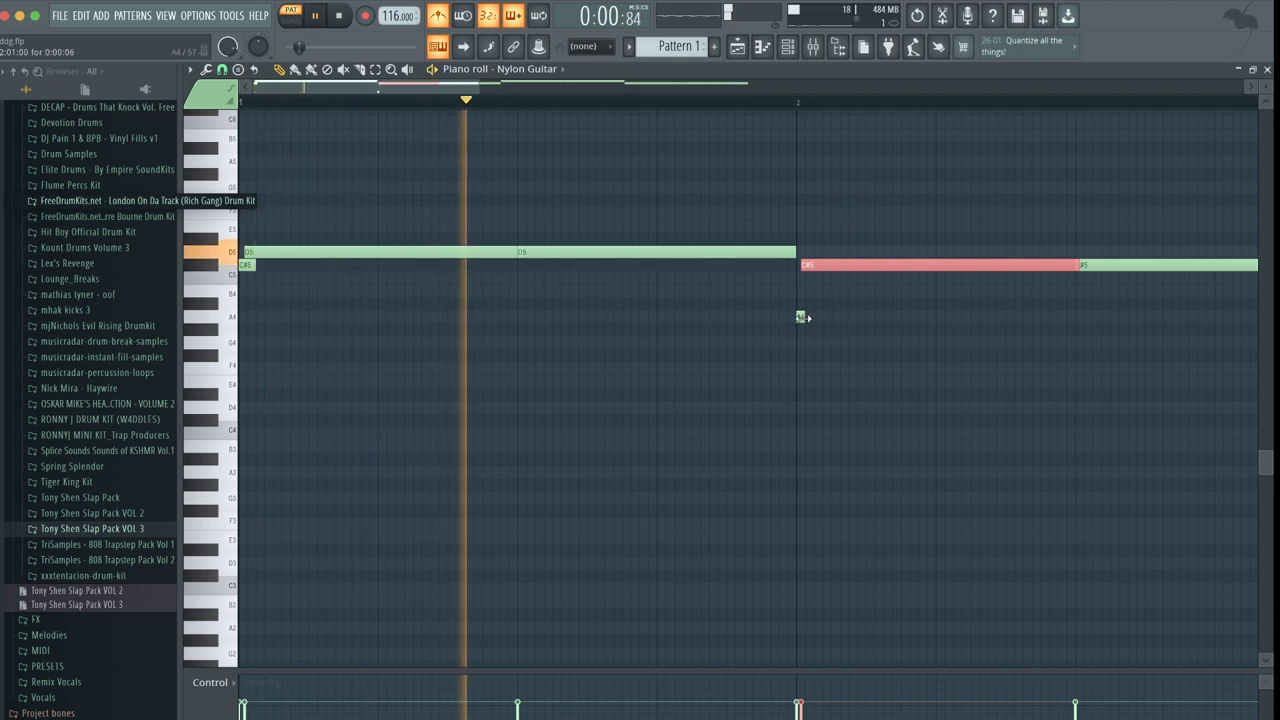
left_click_drag(804, 318, 812, 318)
scroll(932, 314, "down", 1)
key("space")
Adjust the length of the short C#5 note at the start of bar 1 and play the pattern.
mouse_move(258, 270)
left_mouse_down()
mouse_move(322, 268)
mouse_move(236, 270)
left_mouse_up()
key("space")
key("space")
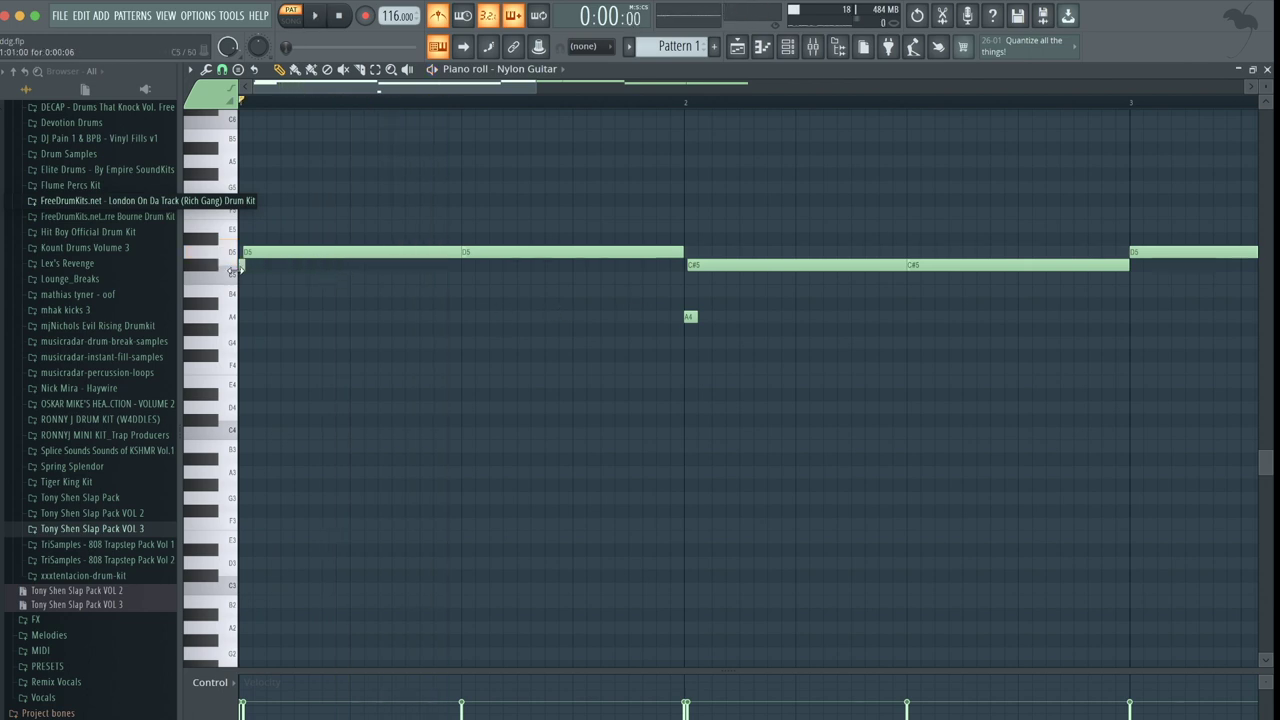
key("space")
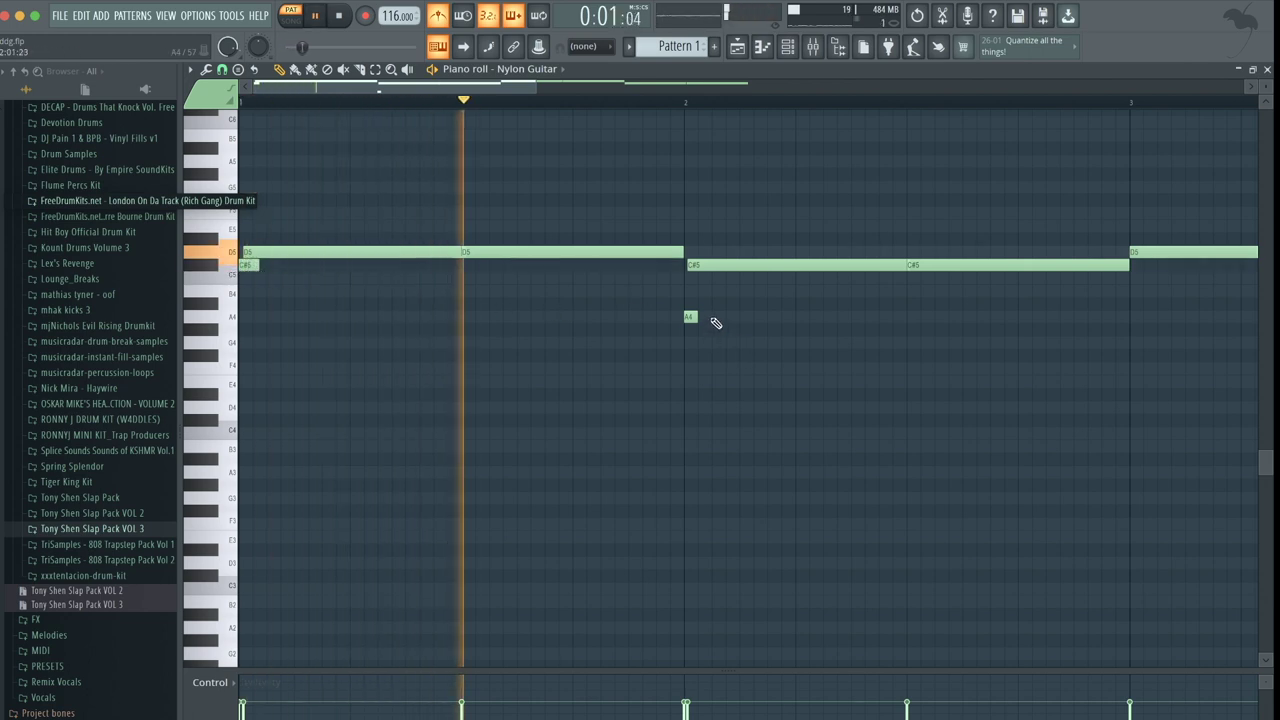
Shift bar 2's first C#5 note further from the bar line and delete the short A4 note below it.
scroll(711, 323, "up", 3)
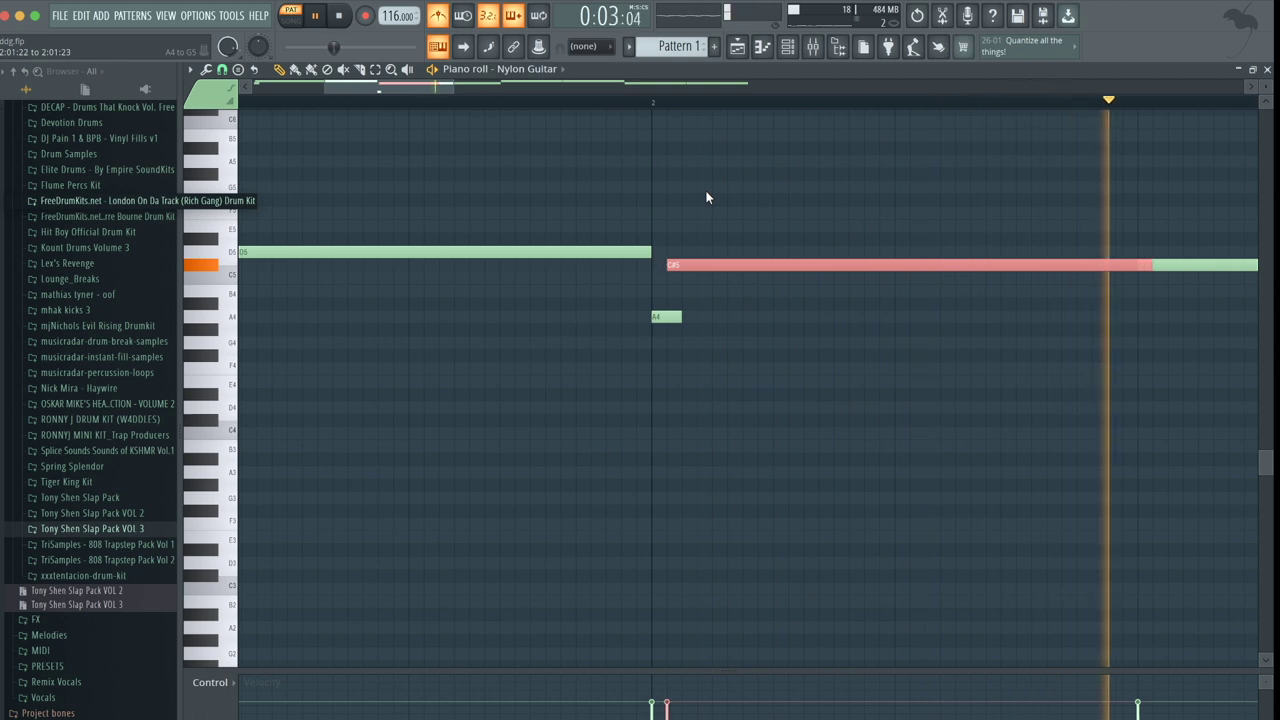
right_click(674, 318)
key("space")
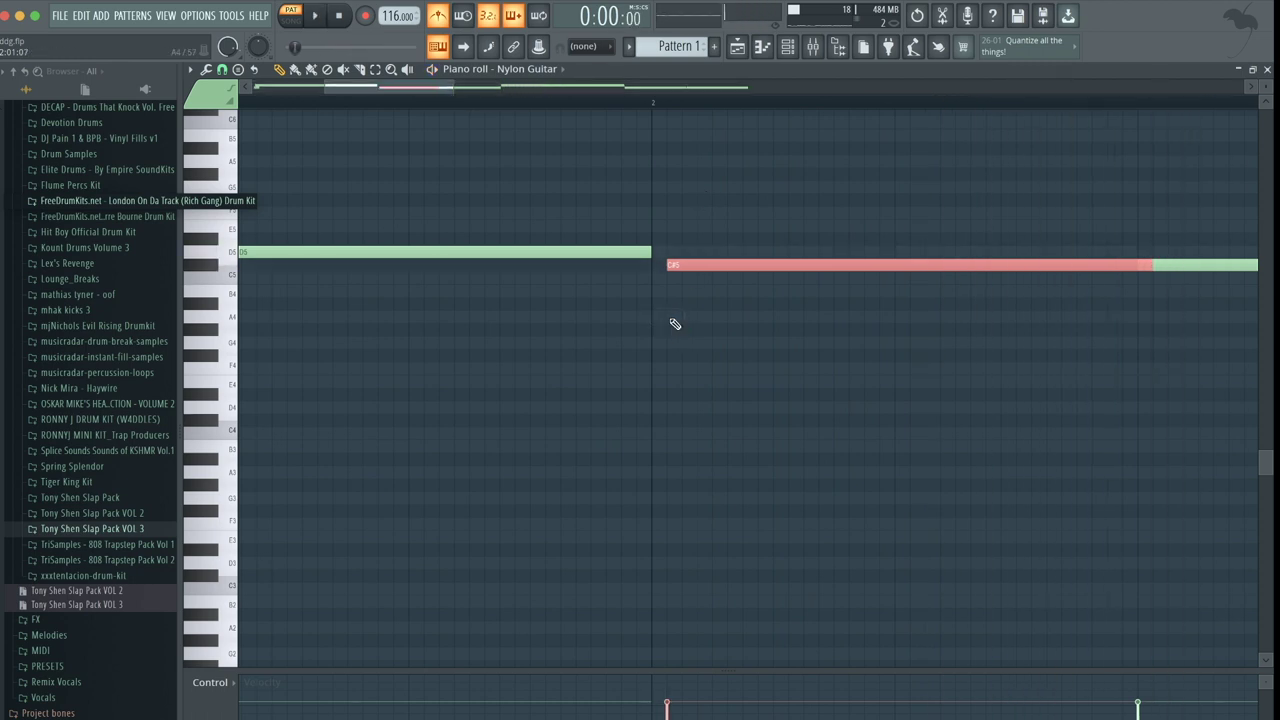
Place a very short A4 note in the gap before bar 2's first C#5 note and play the pattern.
left_click(671, 316)
key("space")
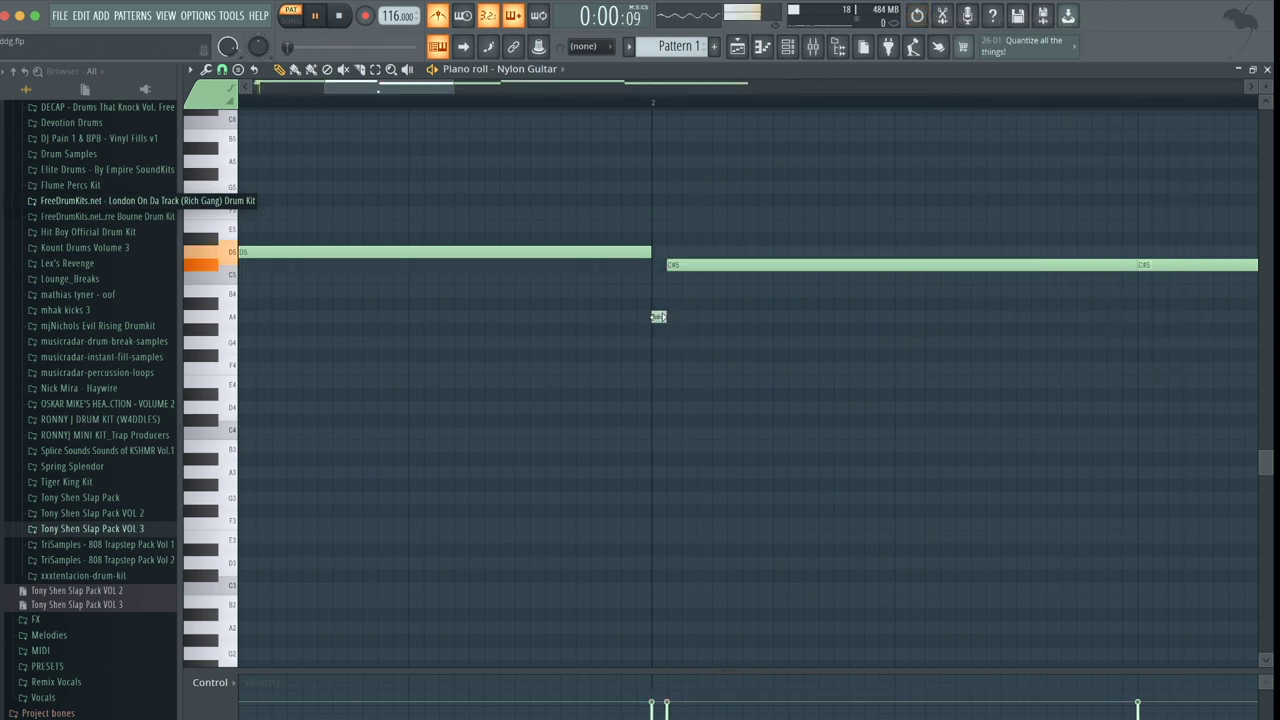
scroll(671, 196, "down", 5)
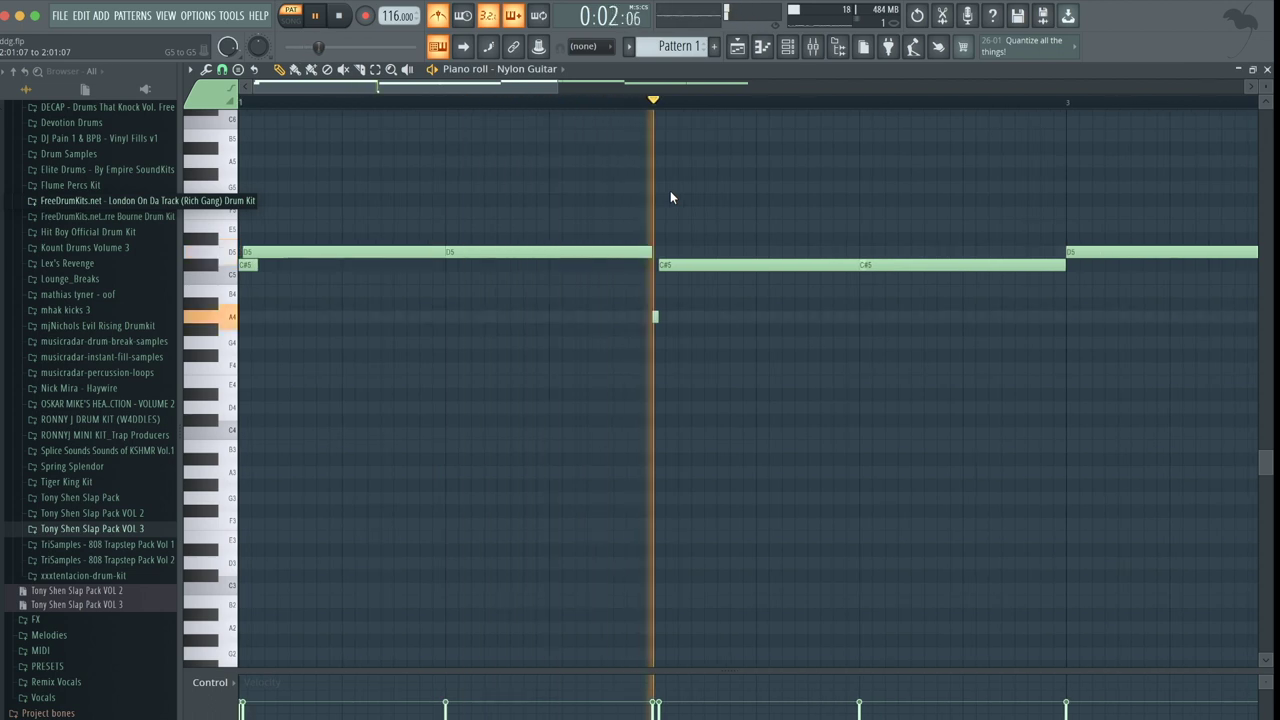
scroll(662, 197, "down", 3)
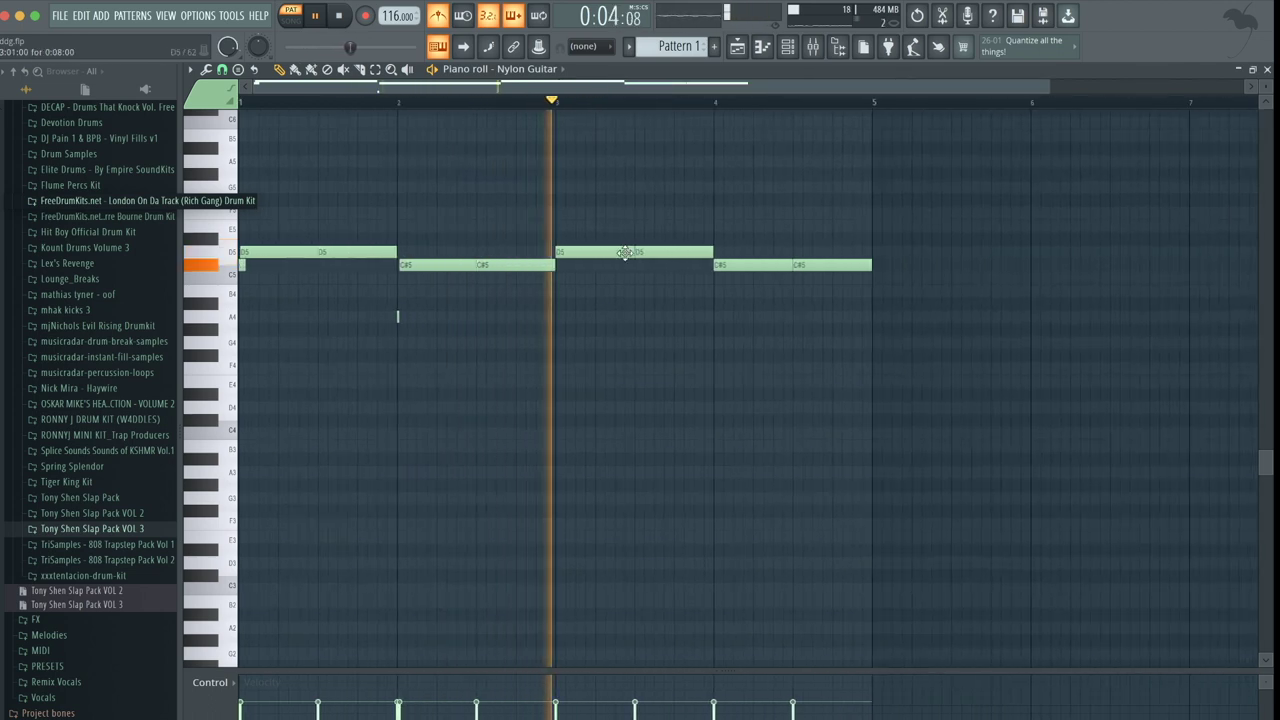
key("space")
Replace the notes in bars 3 and 4 with a copy of the notes from bars 1 and 2 and play the pattern.
left_click_drag(608, 208, 930, 368)
key("Delete")
left_click_drag(816, 426, 298, 182)
left_click(291, 187, "ctrl")
key("ctrl+a")
left_click_drag(282, 252, 605, 261)
key("space")
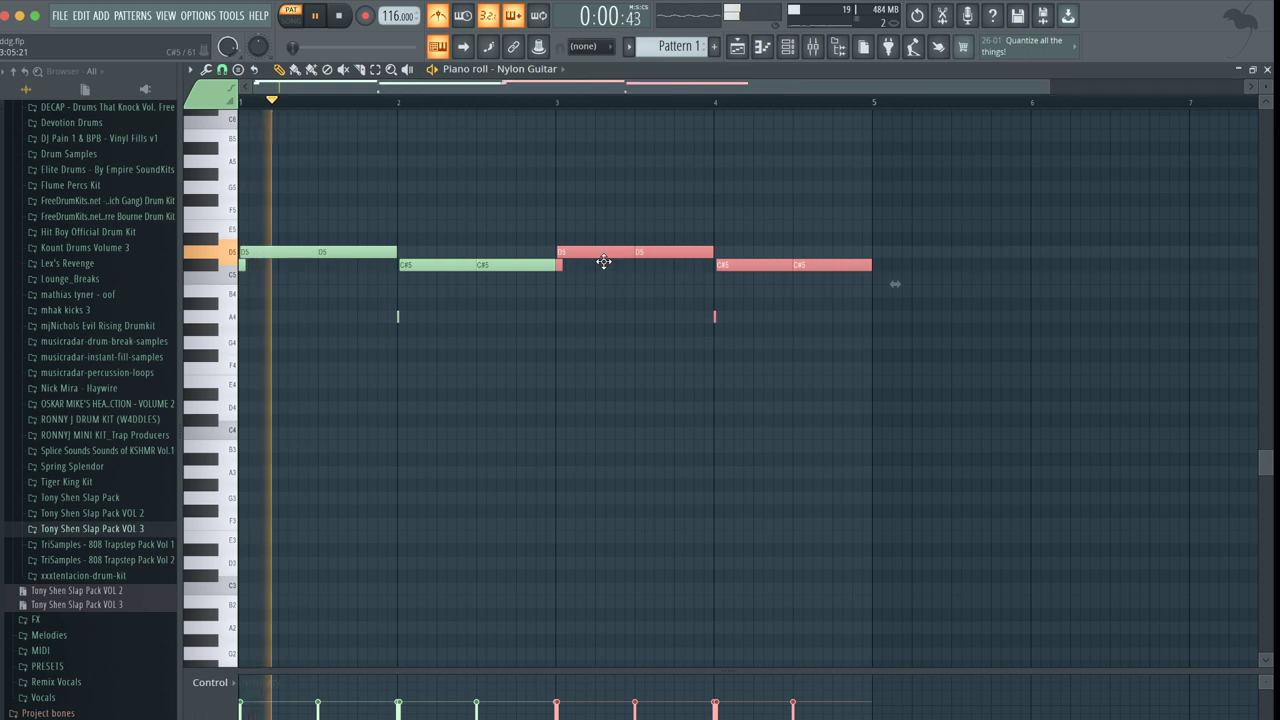
left_click(568, 304)
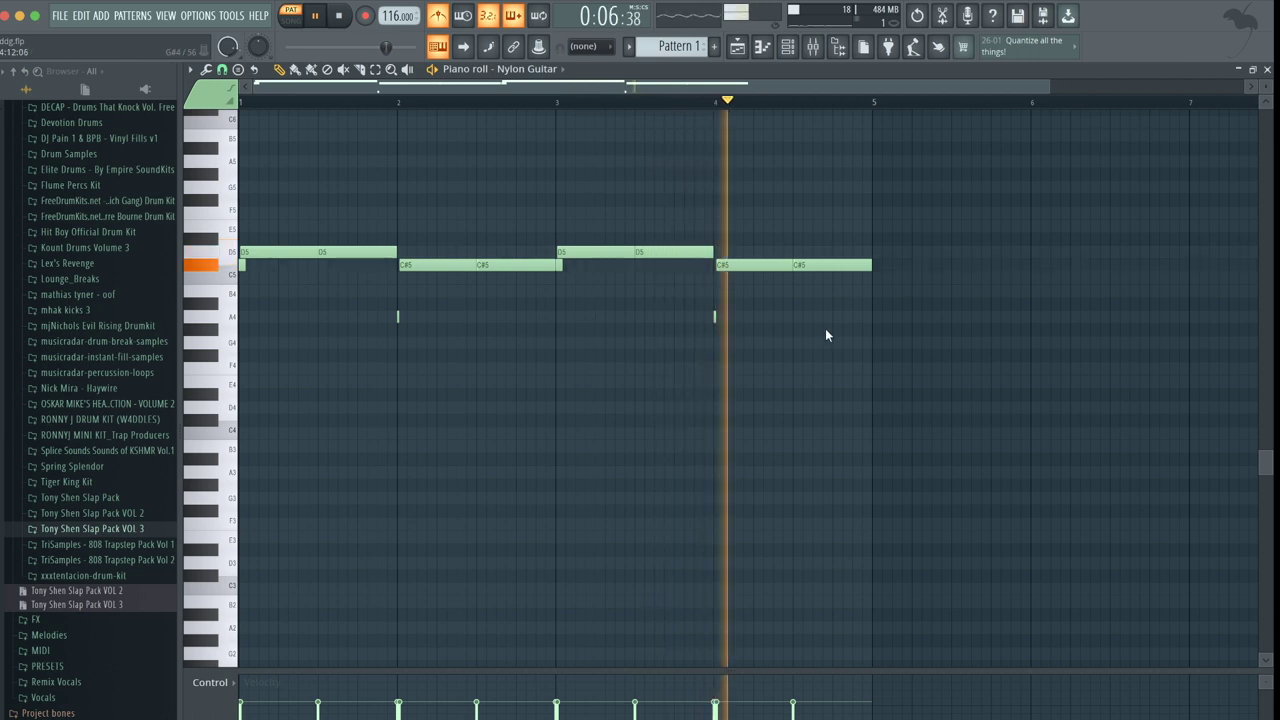
Shorten bar 4's last C#5 note and add a B4 note filling the rest of the bar.
scroll(826, 334, "up", 3)
key("space")
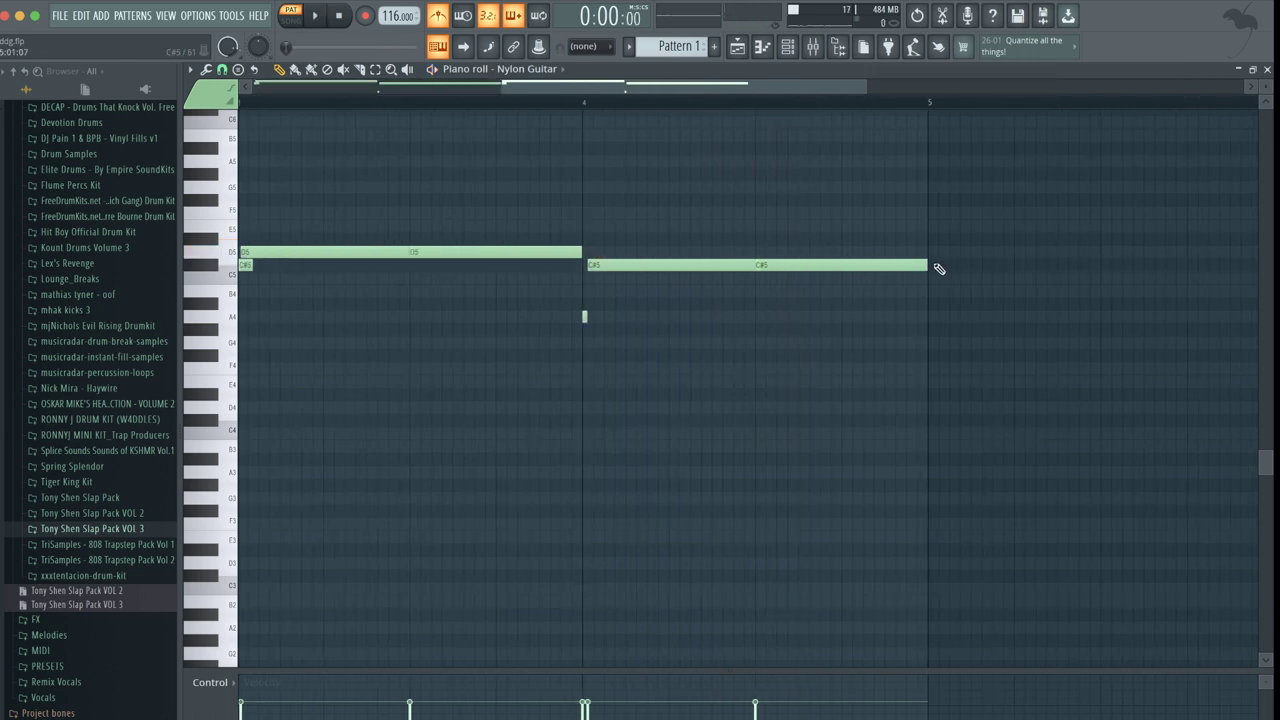
left_click_drag(929, 264, 838, 290)
key("space")
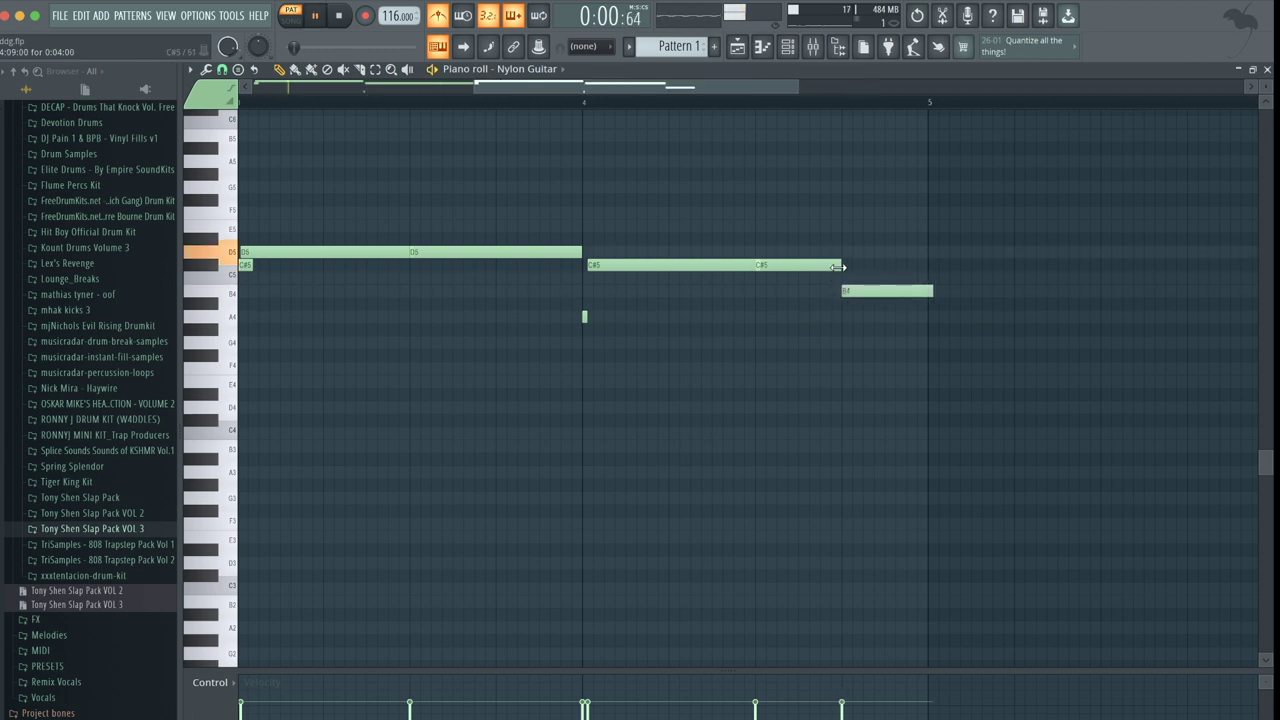
left_click_drag(933, 290, 927, 290)
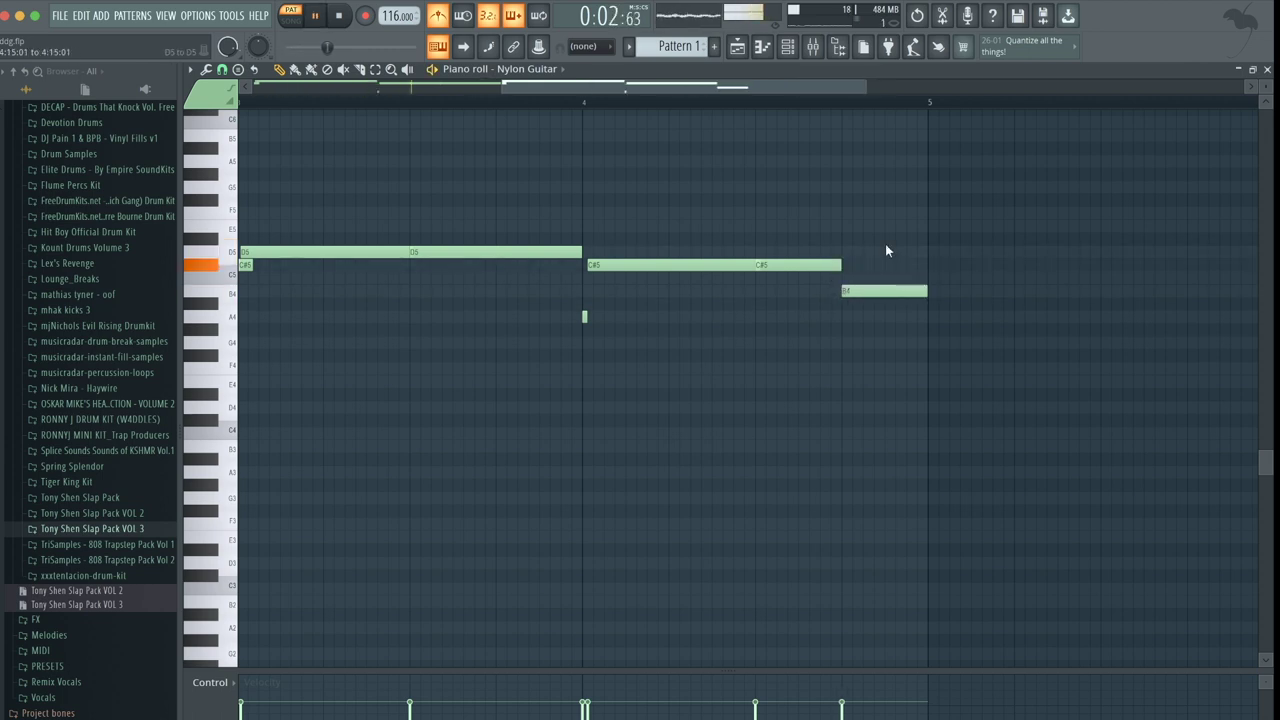
Delete the short A4 notes at the starts of bars 2 and 4 and the short C#5 note opening bar 1.
scroll(885, 243, "down", 3)
left_click_drag(726, 298, 265, 316)
key("Delete")
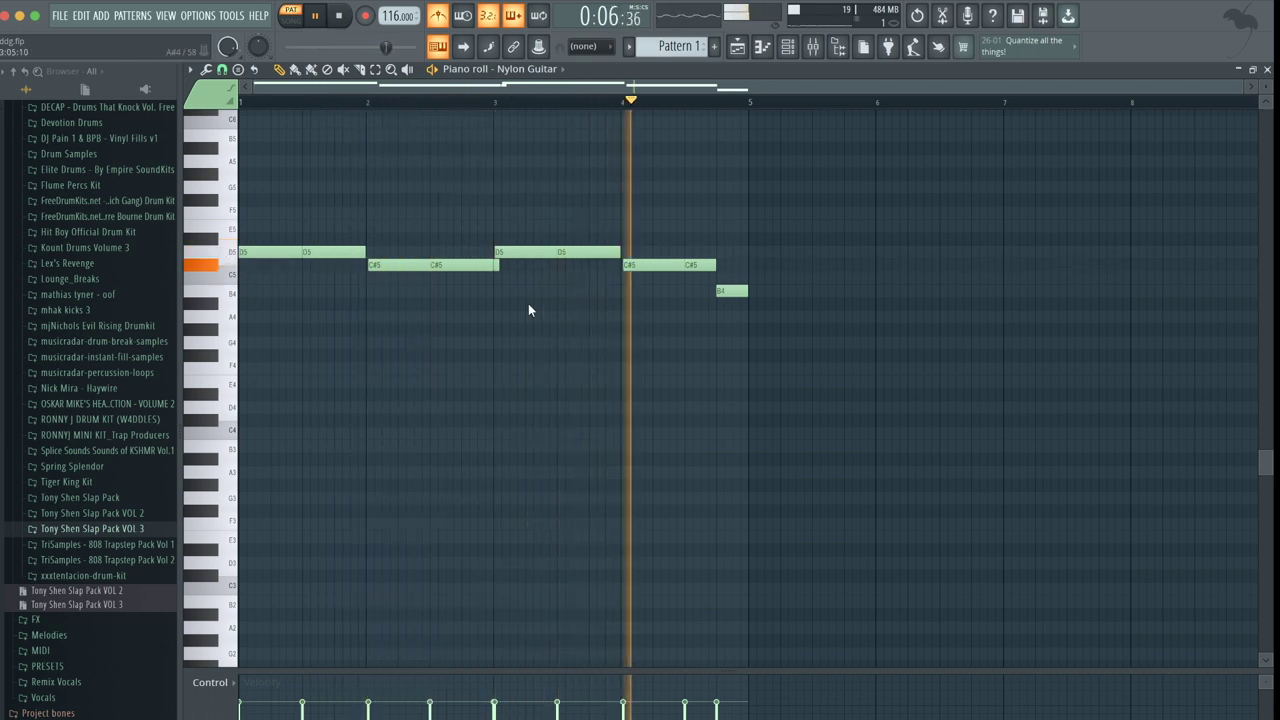
key("space")
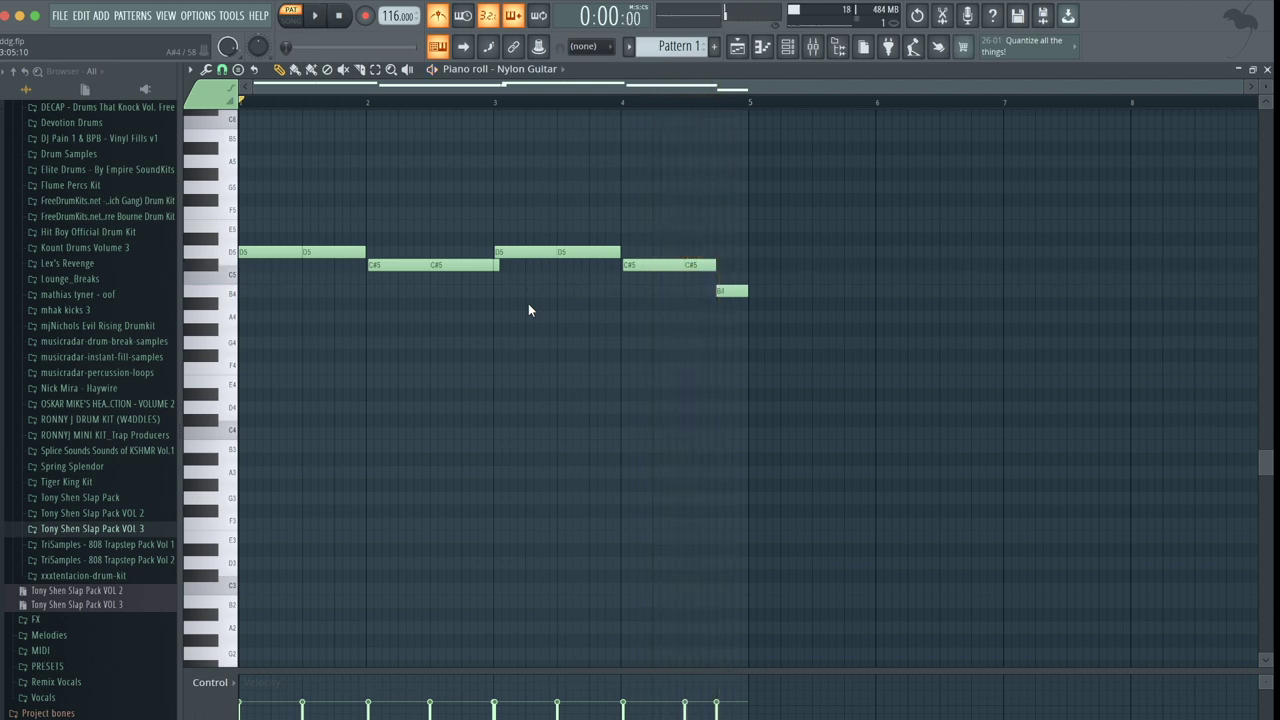
Transpose the whole melody up one octave, play it and turn off the metronome.
key("ctrl+Up")
scroll(528, 303, "up", 4)
key("space")
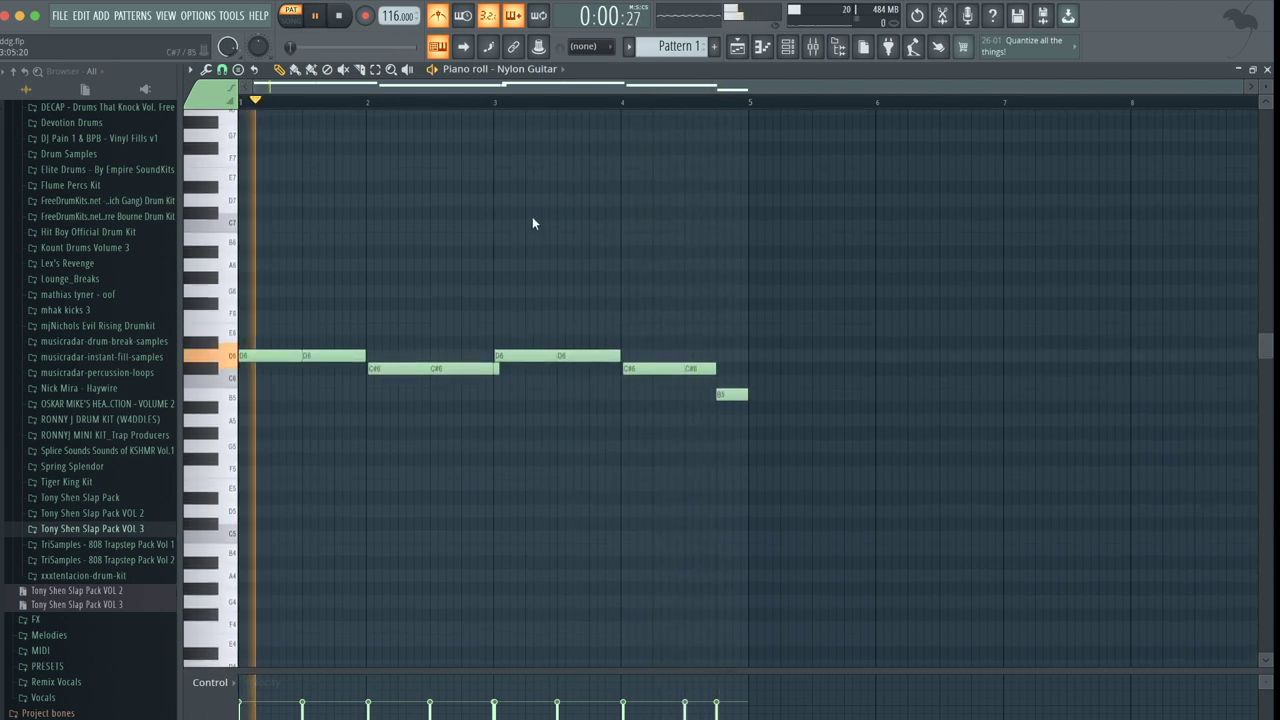
left_click(788, 47)
left_click(440, 15)
Delete the short C#6 note at the start of bar 3 and listen to the pattern.
scroll(450, 350, "up", 5)
left_click(615, 363)
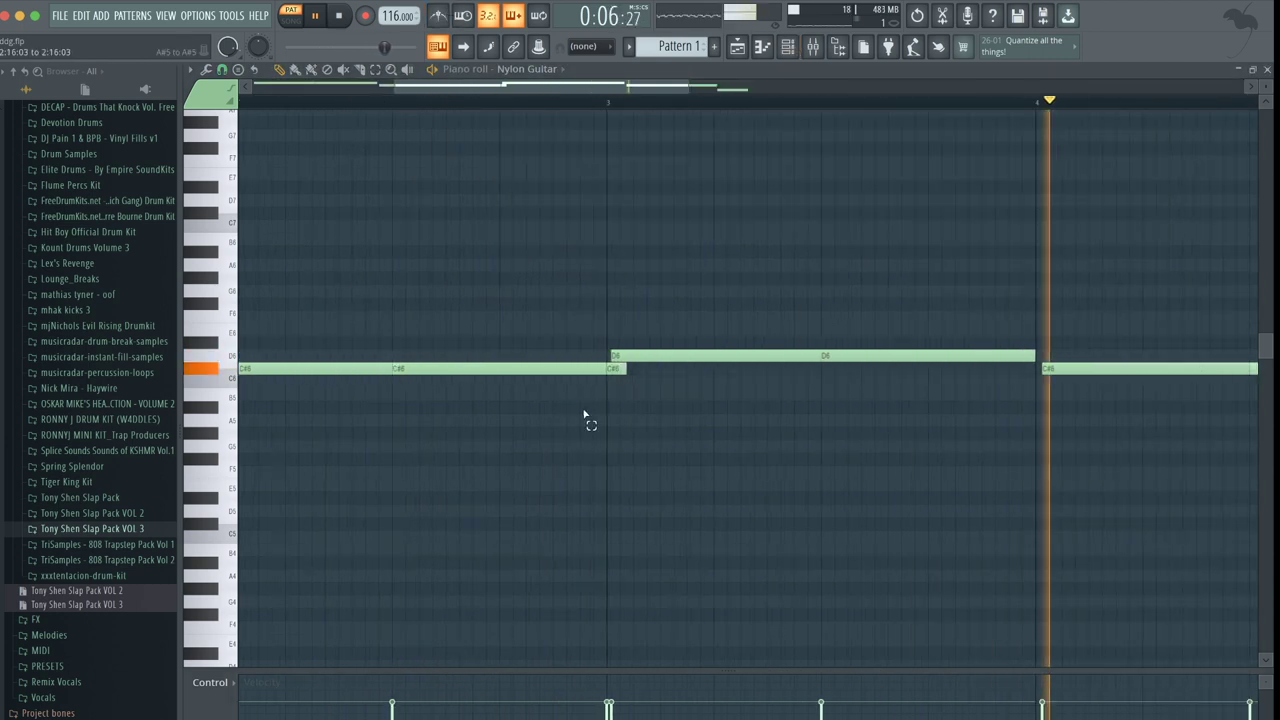
scroll(615, 363, "down", 6)
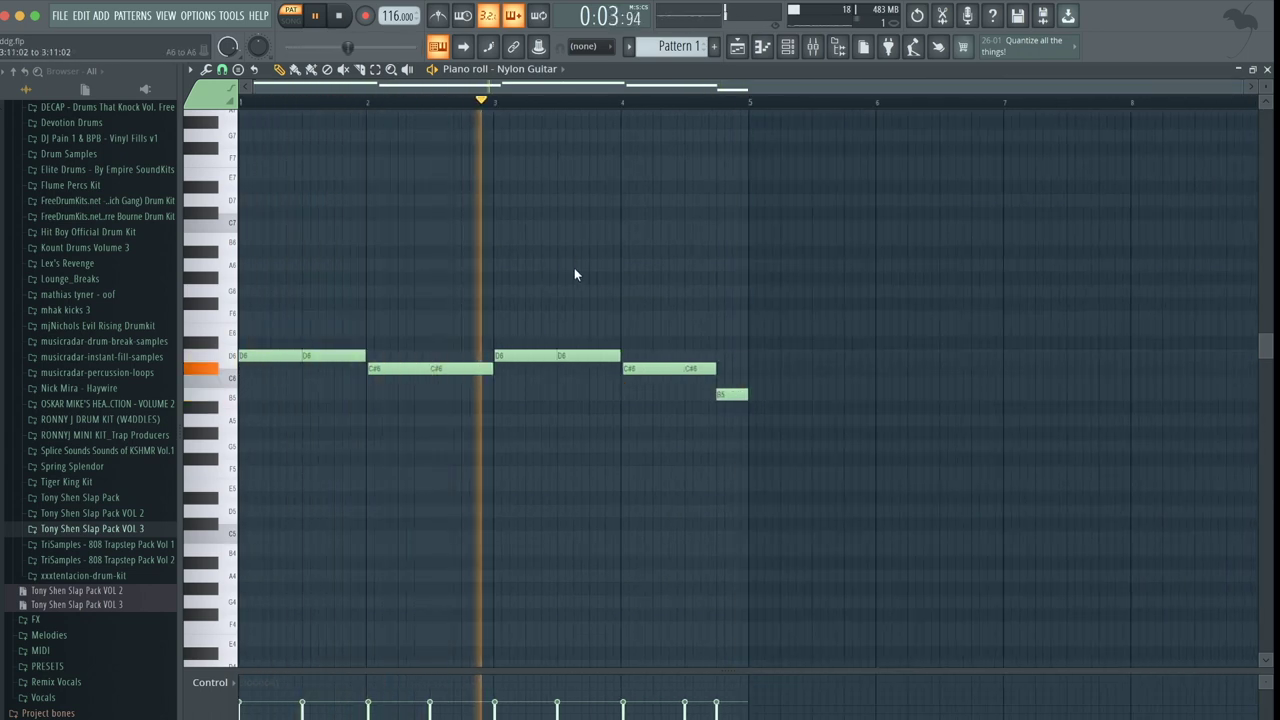
key("space")
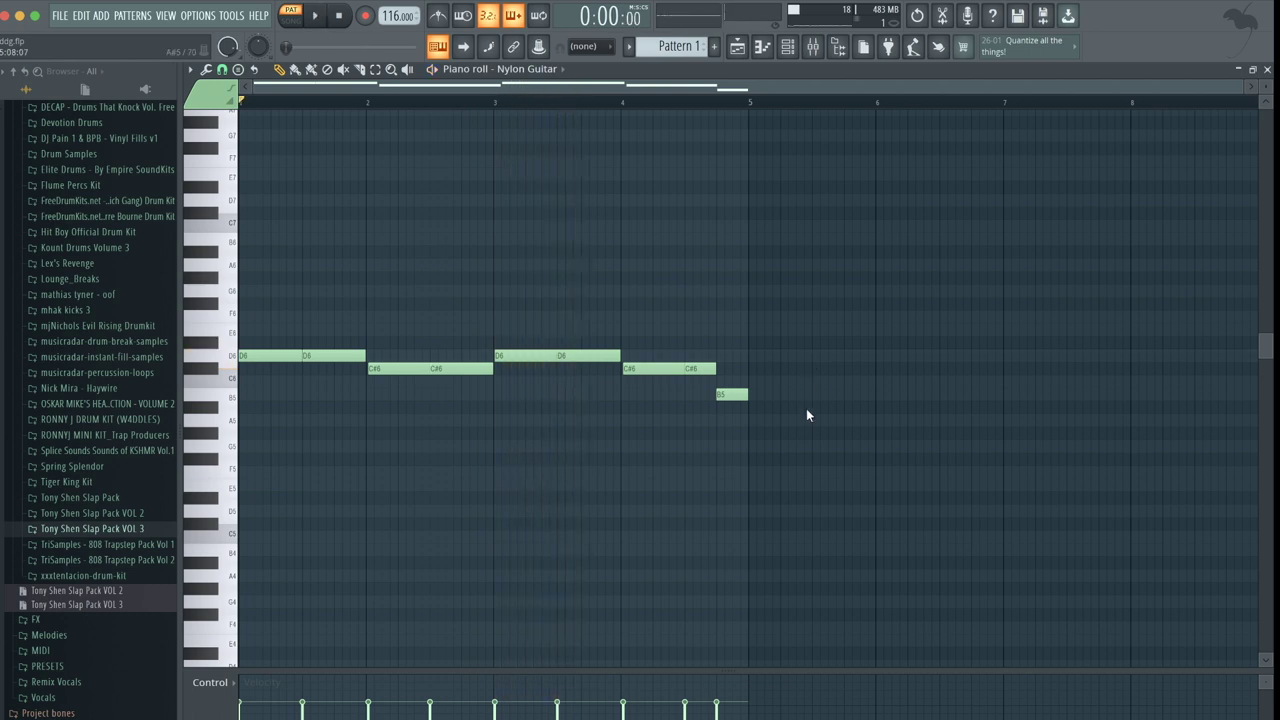
Duplicate the four-bar melody into bars 5 to 8 and play from the start of bar 5.
key("ctrl+b")
scroll(777, 260, "right", 1)
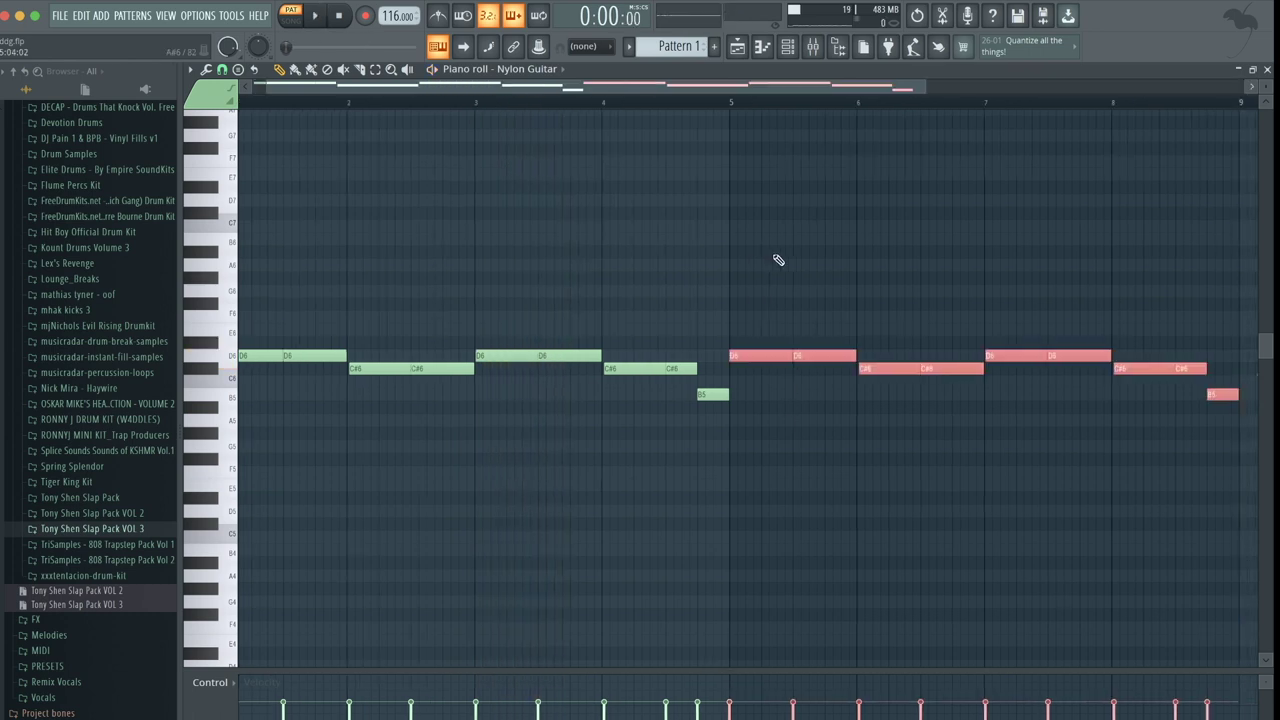
left_click(746, 212, "ctrl")
left_click_drag(746, 212, 729, 179)
left_click(714, 103)
key("space")
left_click_drag(653, 80, 777, 91)
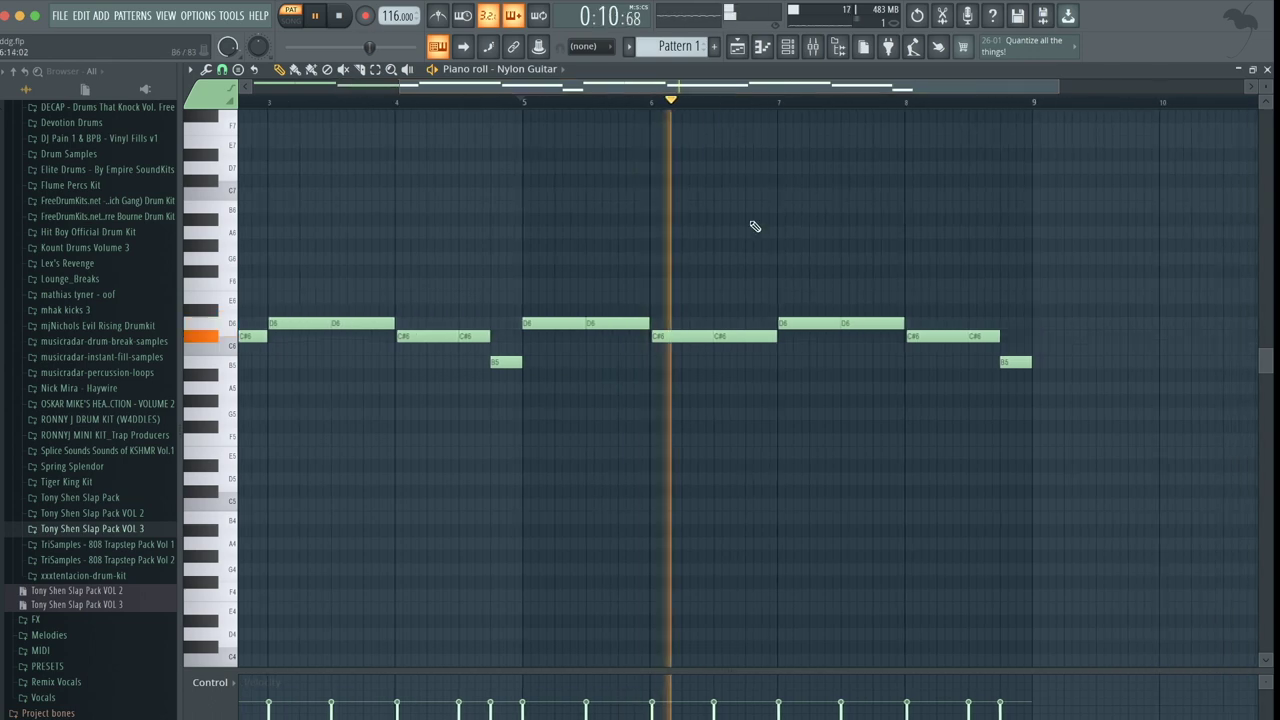
Shorten bar 6's second C#6 note to leave a gap before bar 7 and play from bar 6.
key("space")
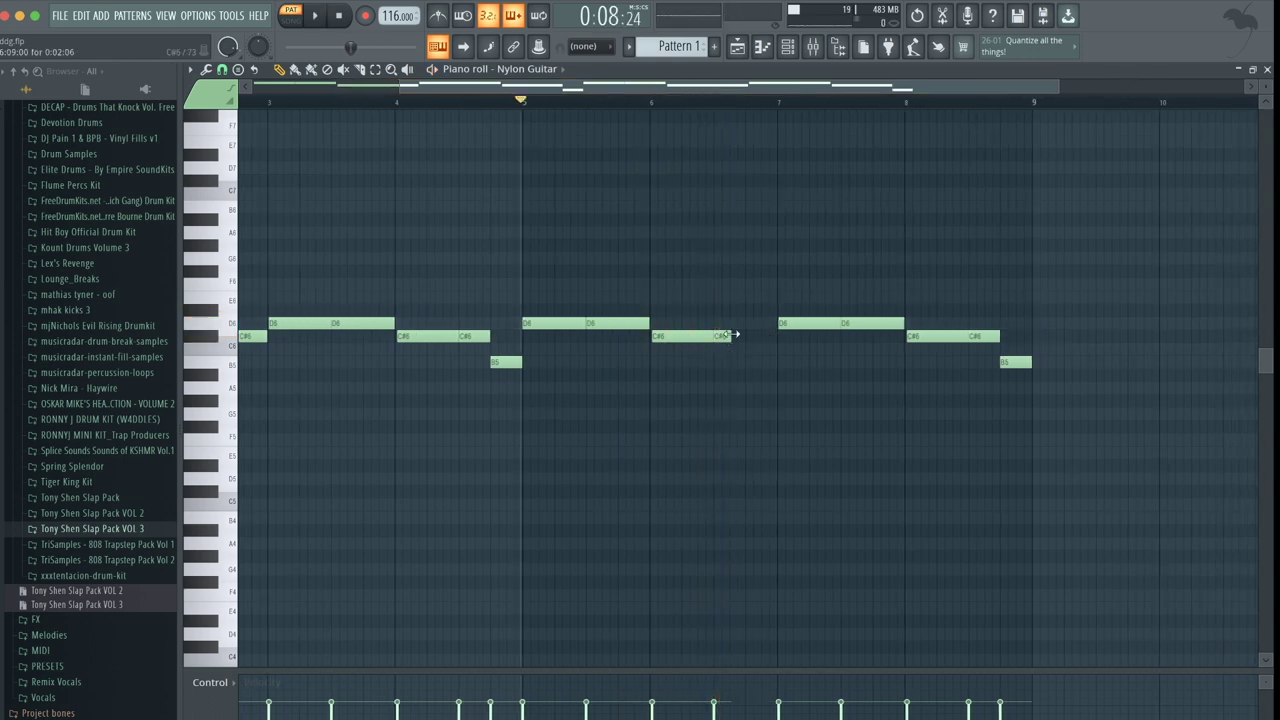
scroll(731, 335, "up", 3, "ctrl")
left_click(680, 100)
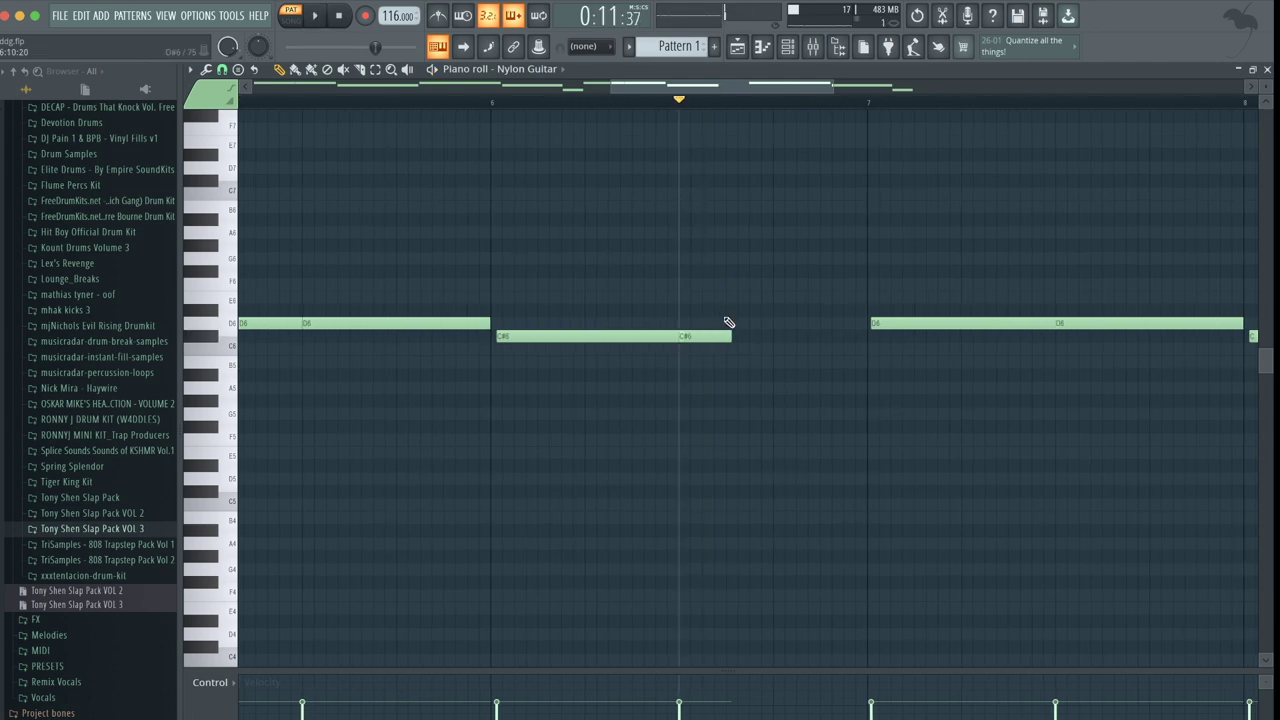
left_click(494, 104)
key("space")
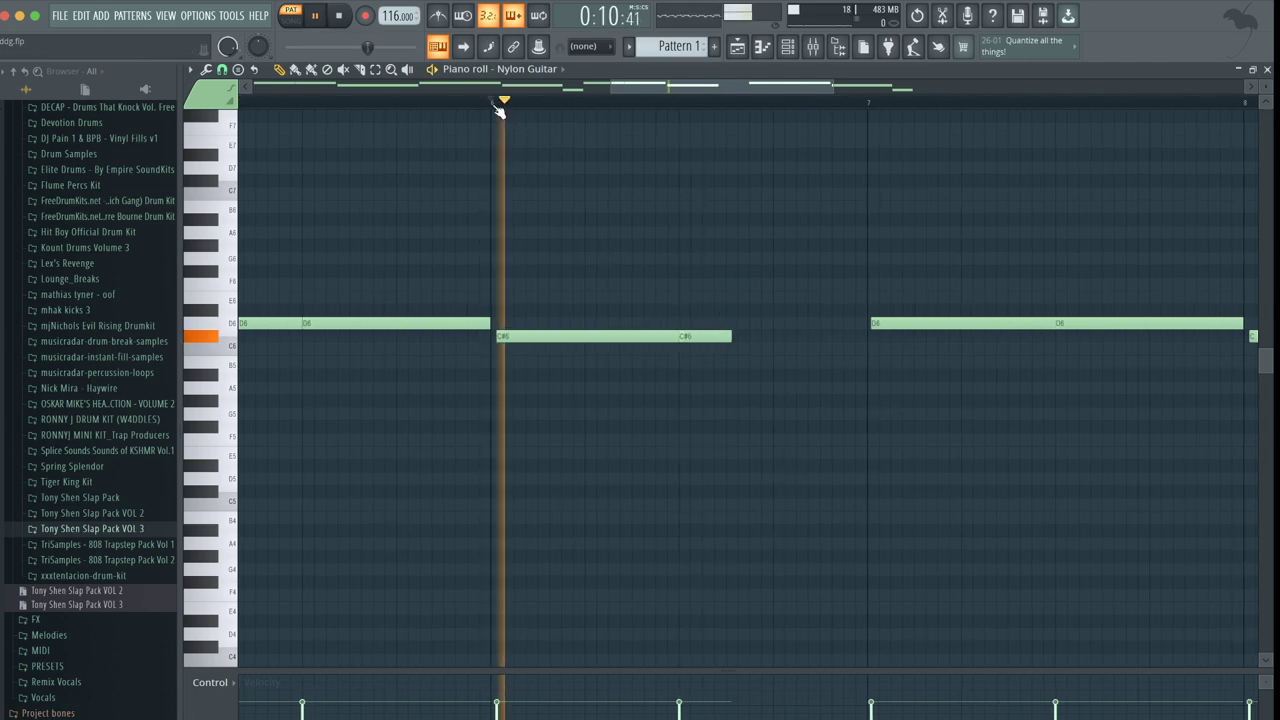
key("space")
Fill the end of bar 6 with short D6, B5 and C#6 notes and play the result.
left_click(732, 325)
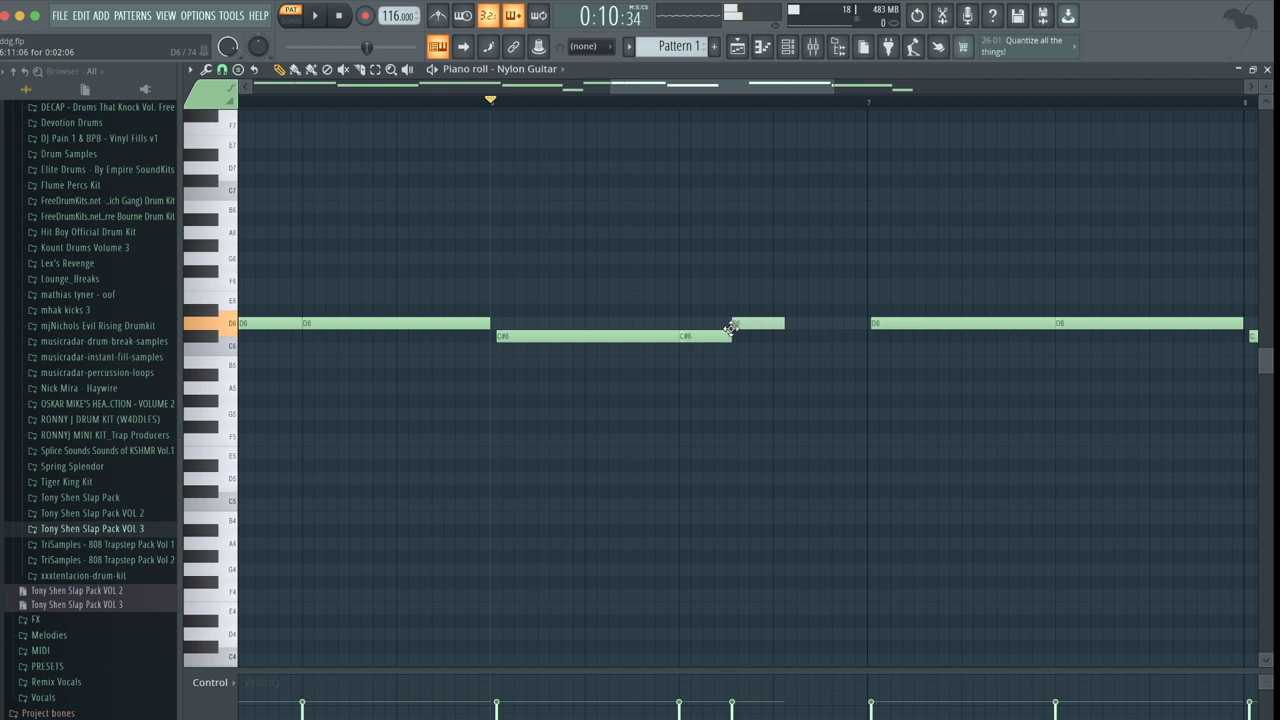
left_click_drag(780, 403, 775, 357)
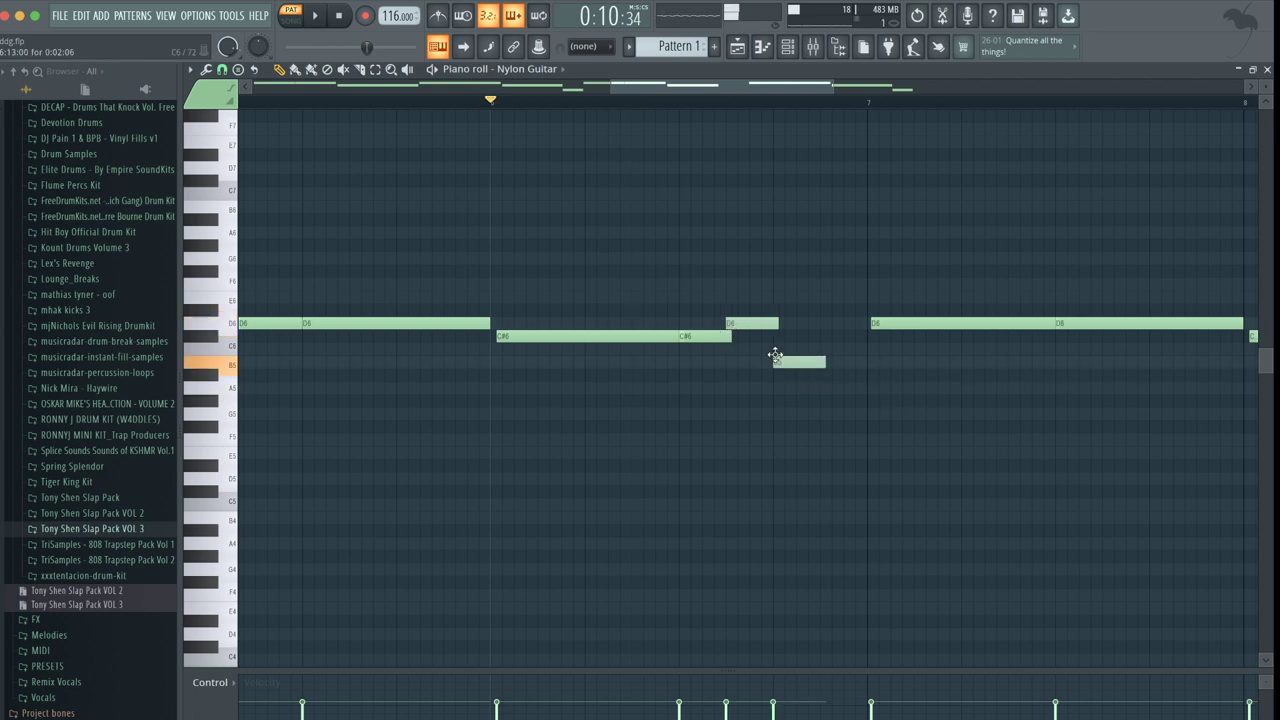
left_click(815, 337)
key("space")
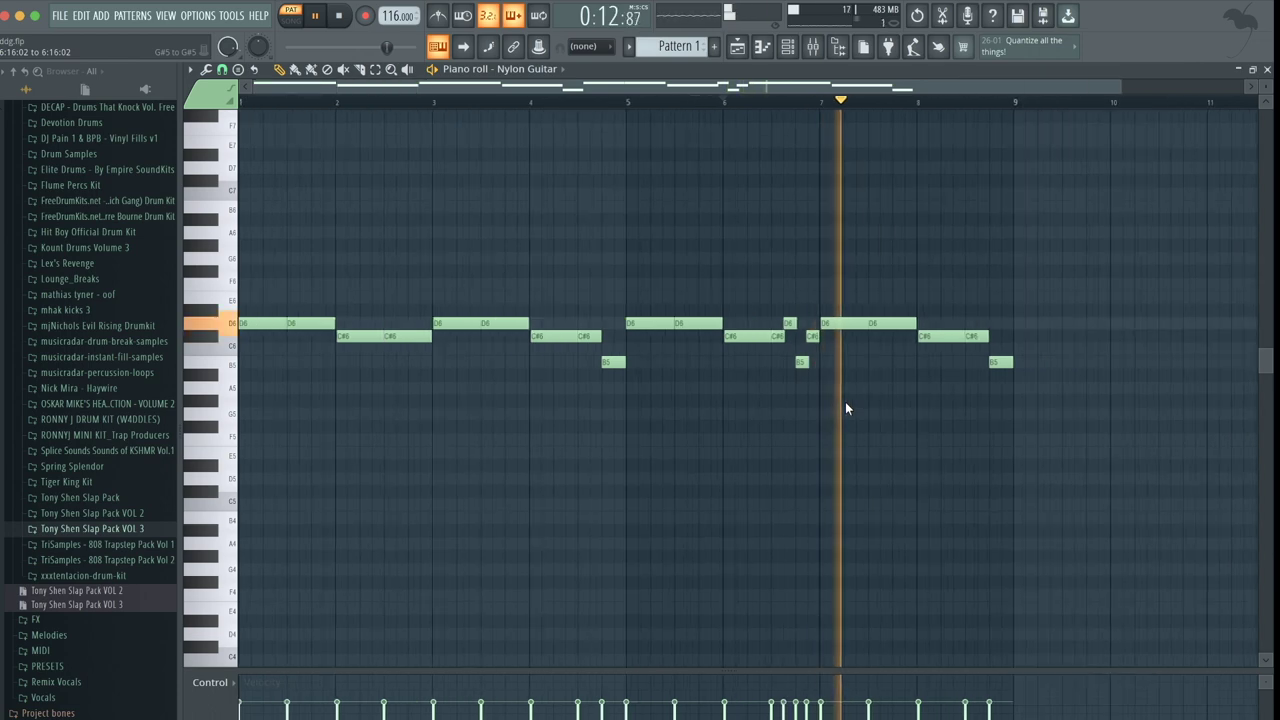
key("space")
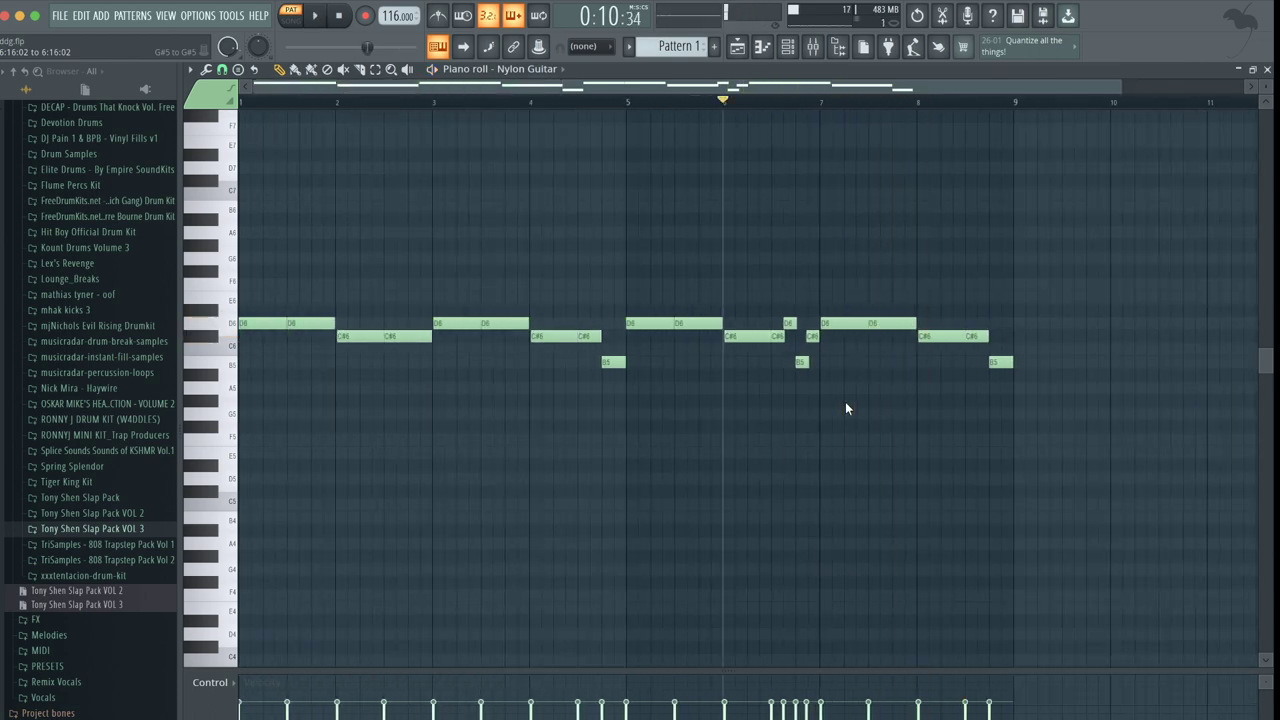
scroll(845, 407, "up", 4)
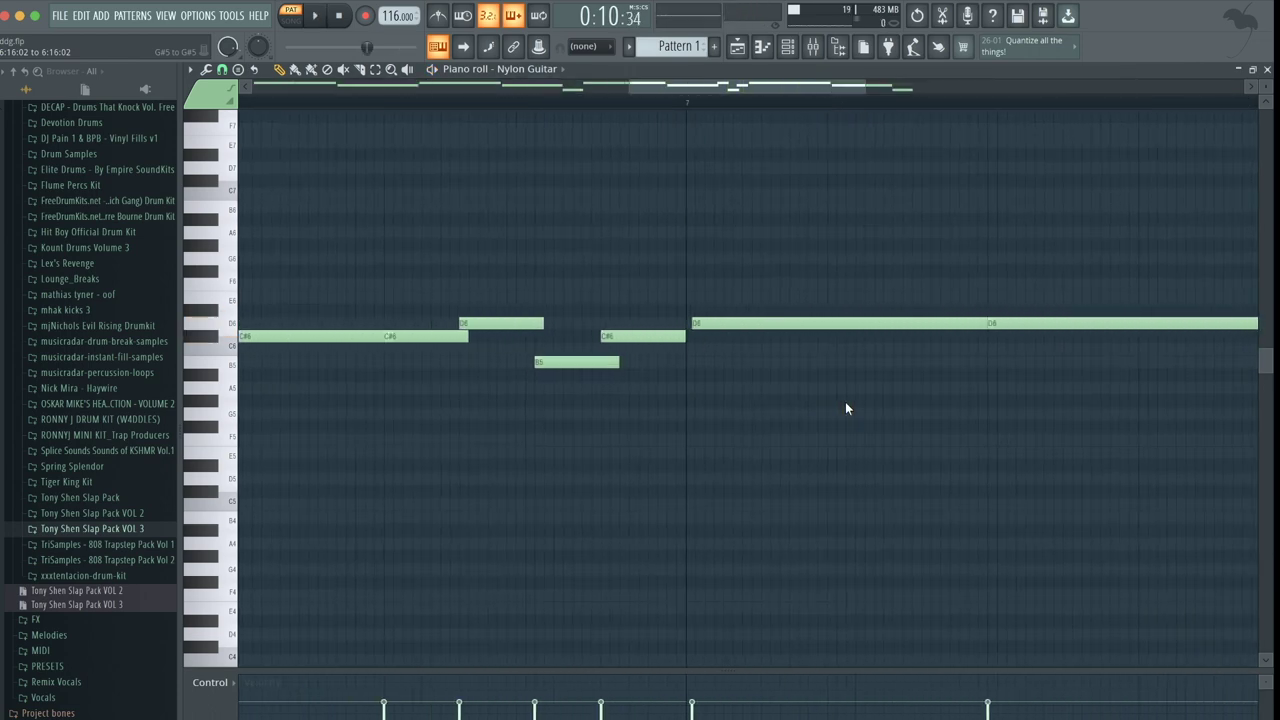
scroll(845, 408, "down", 4)
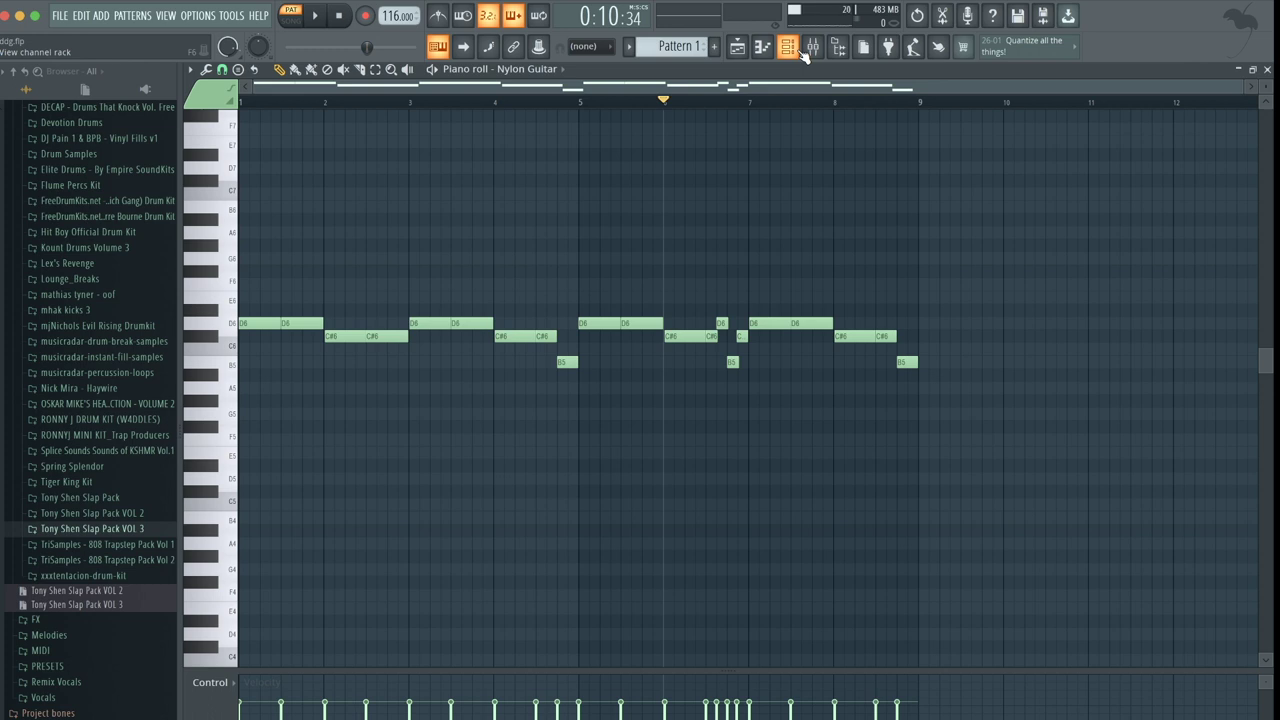
Randomize the note velocities with the randomizer's velocity level at -31% and play the pattern.
key("alt+r")
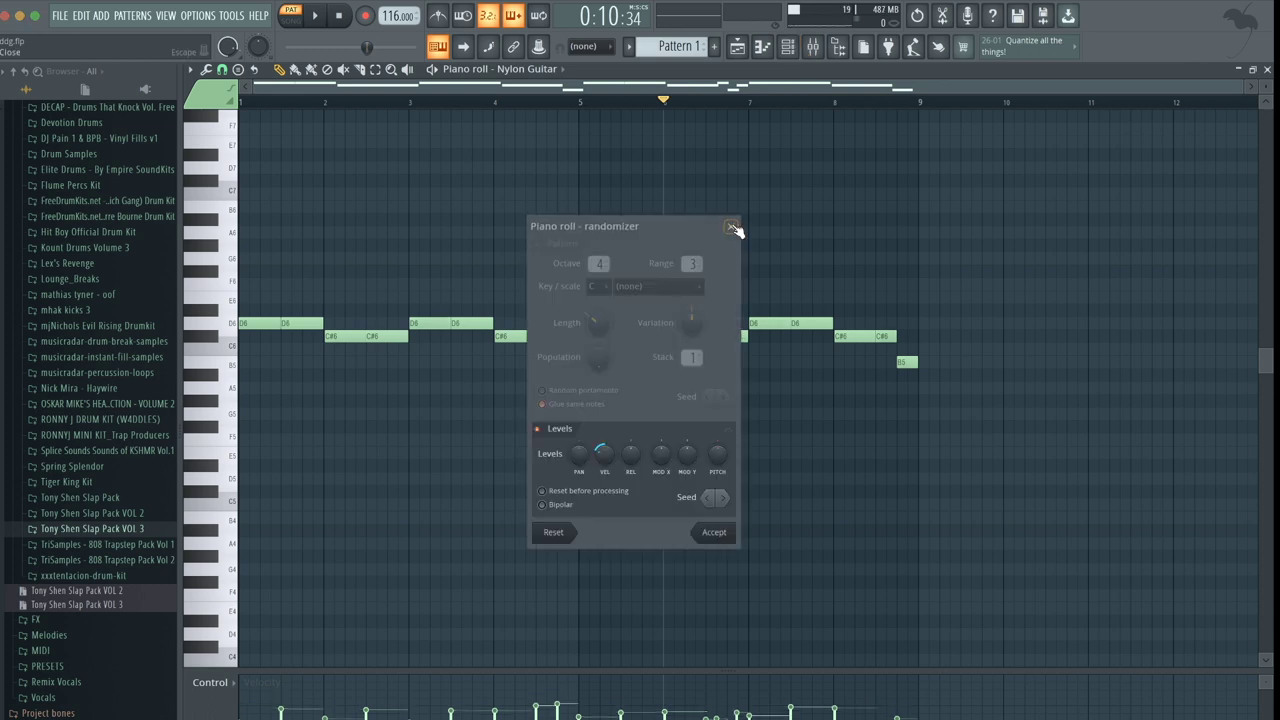
left_click_drag(613, 453, 606, 466)
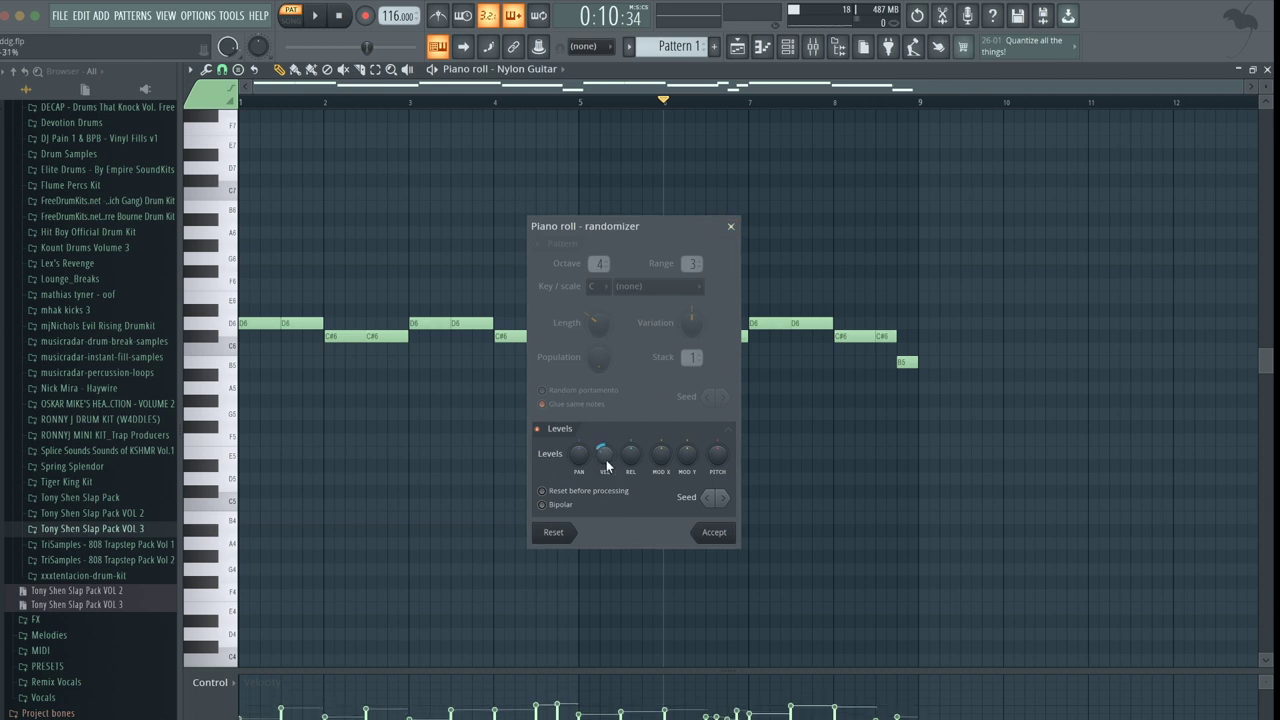
left_click(728, 537)
key("space")
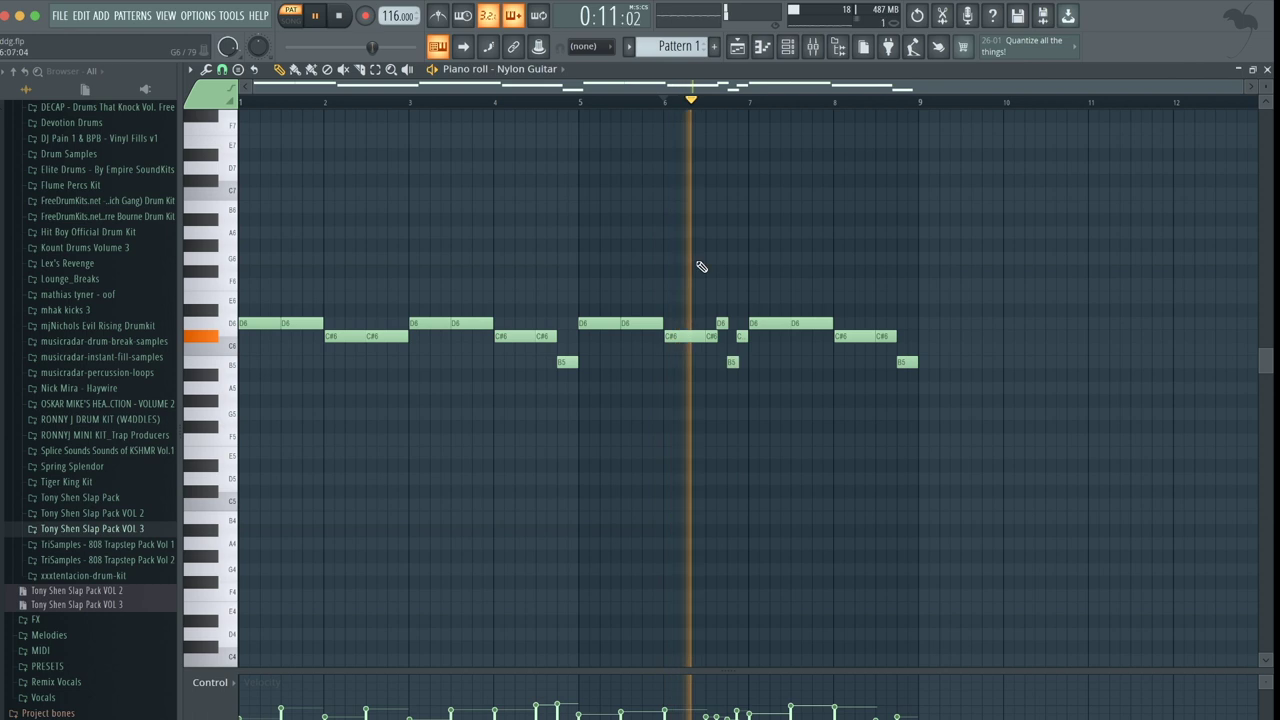
Raise the velocity of bar 1's first note and play the pattern from the start.
left_click(242, 102)
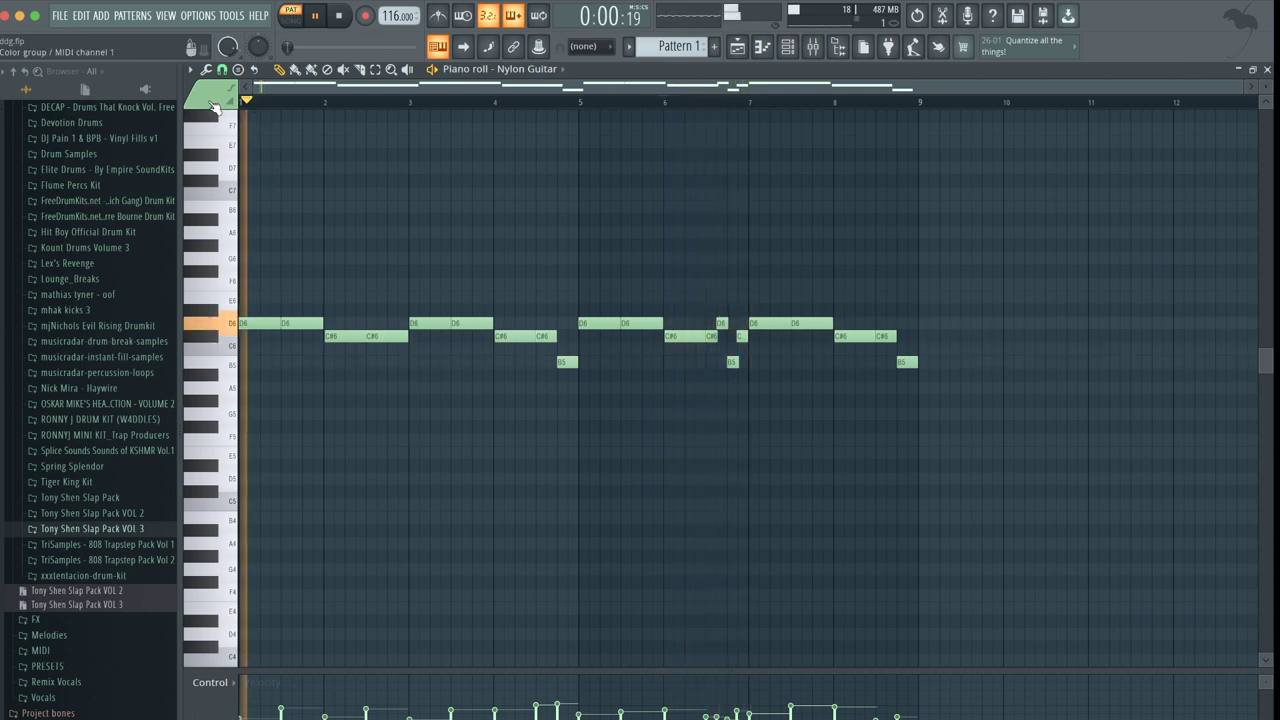
key("space")
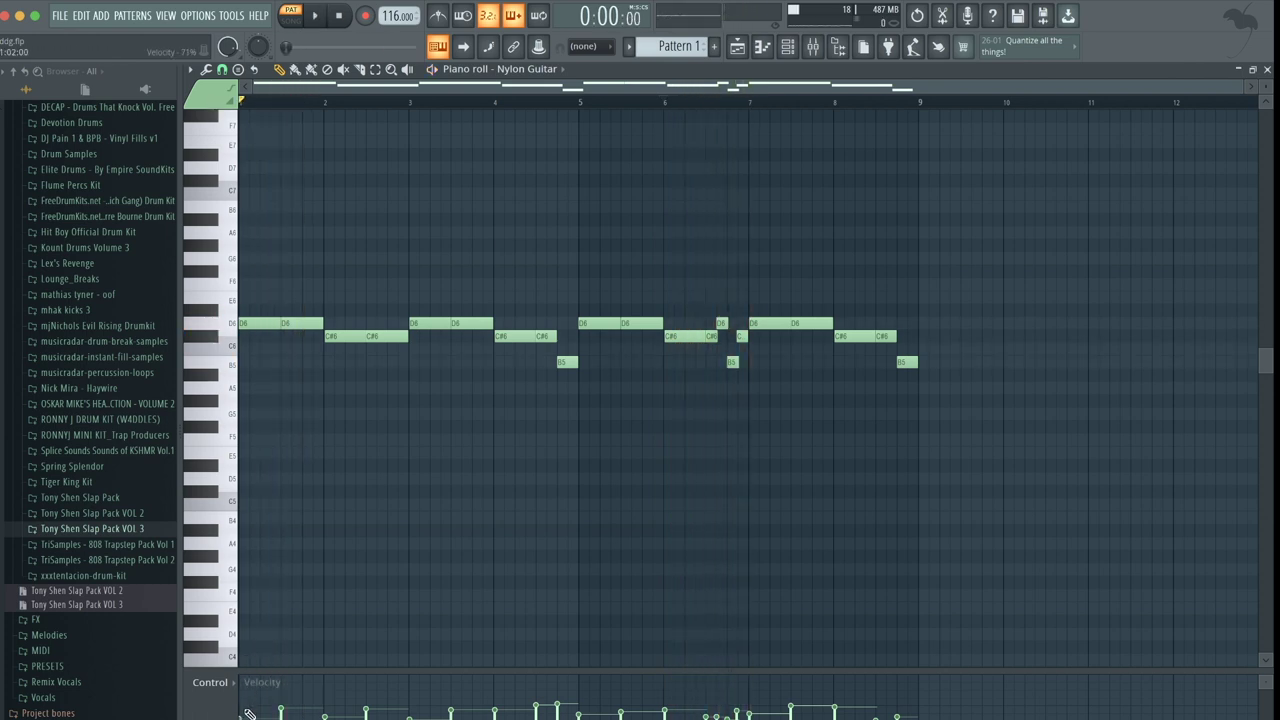
key("space")
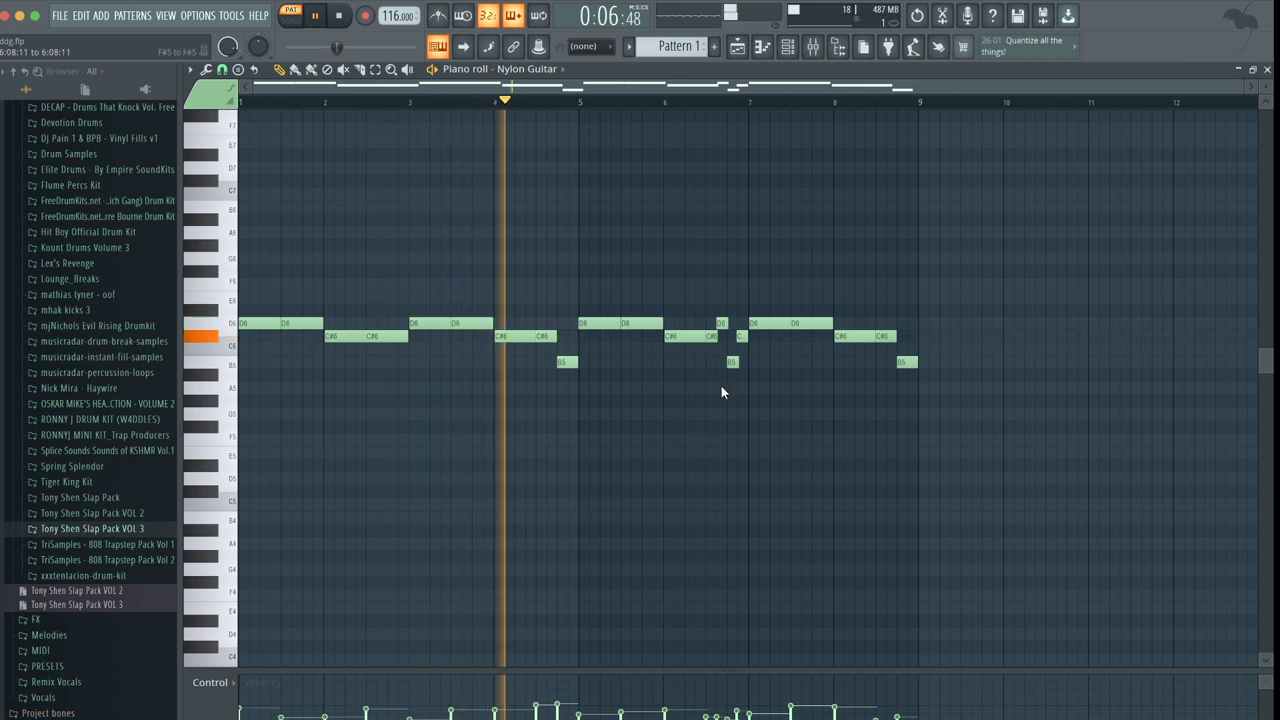
Stop playback and route the Nylon Guitar channel to mixer insert 1.
left_click(812, 46)
key("space")
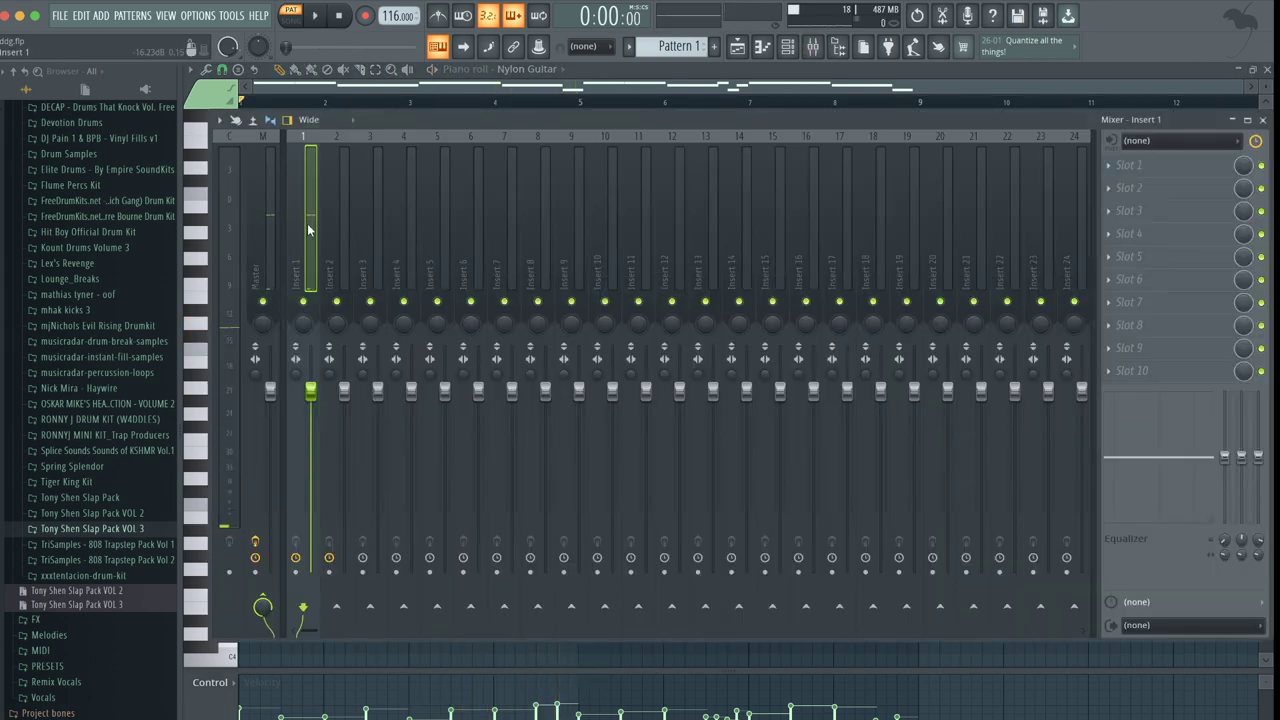
left_click(307, 230)
Load Fruity Parametric EQ 2 in the Nylon Guitar track's first effect slot and make band 1 a Steep 8 high-pass filter.
left_click(1172, 180)
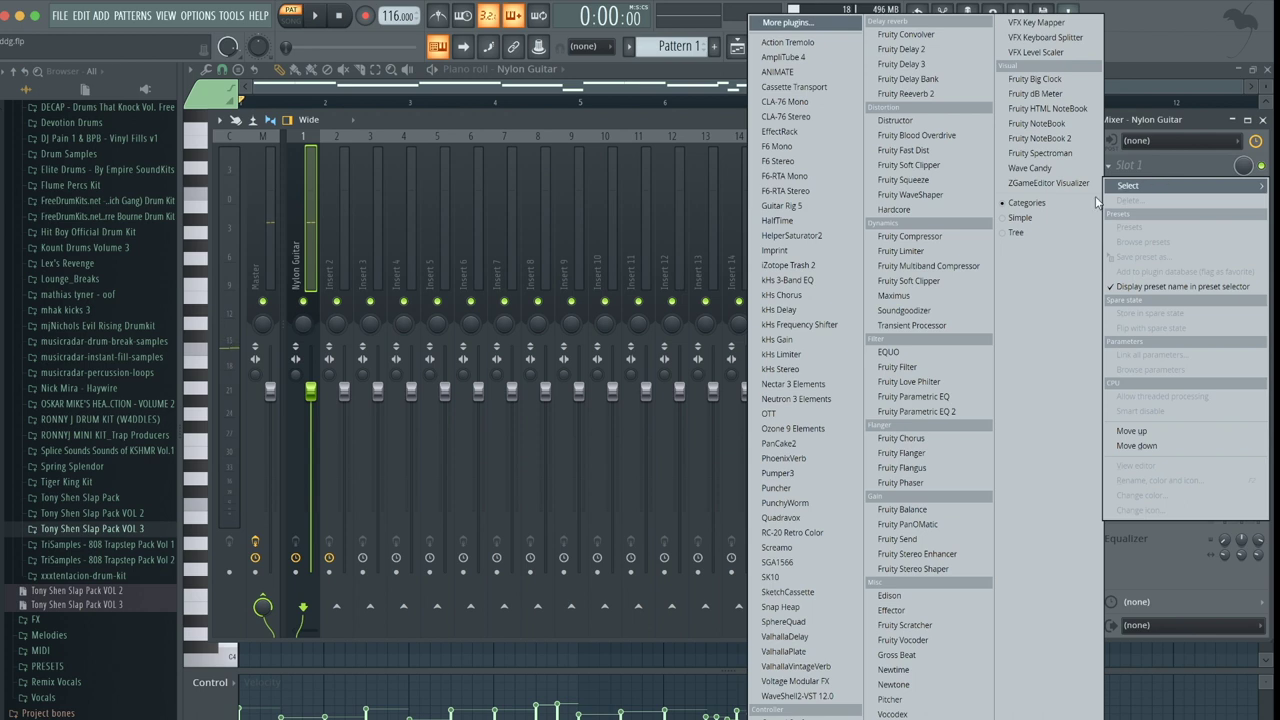
left_click(917, 410)
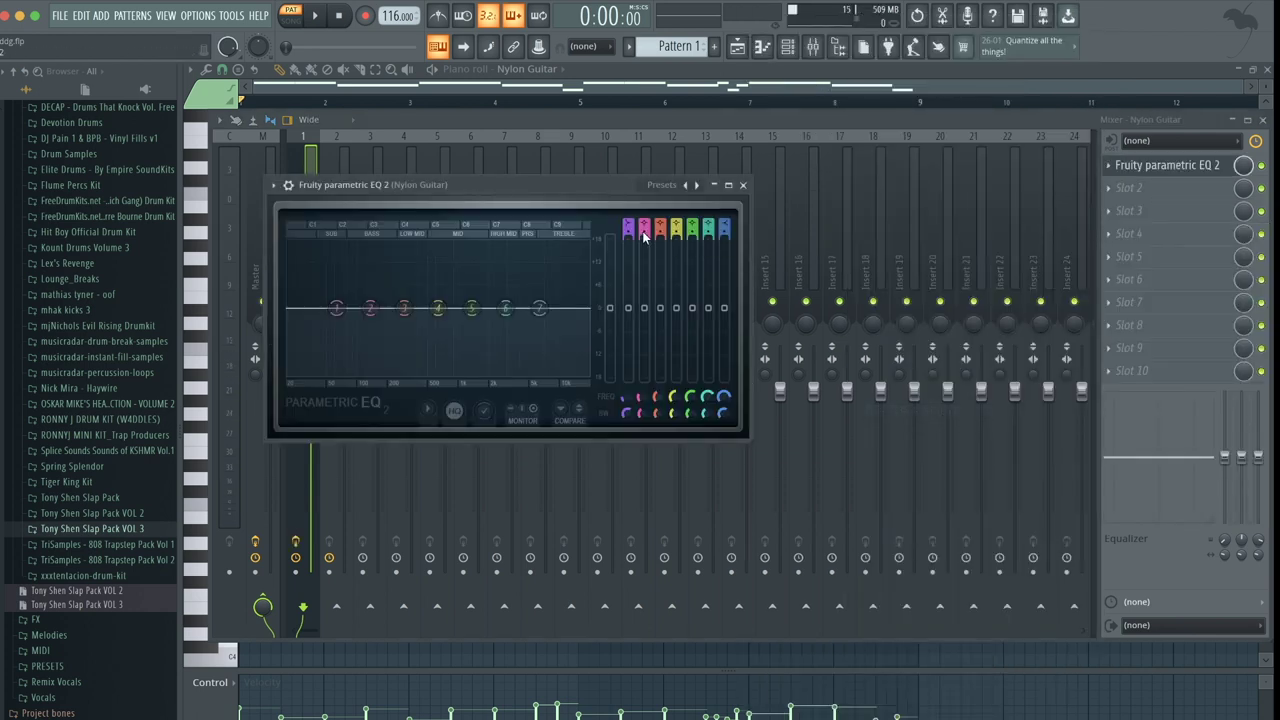
mouse_move(628, 227)
left_mouse_down()
mouse_move(628, 240)
mouse_move(628, 222)
left_mouse_up()
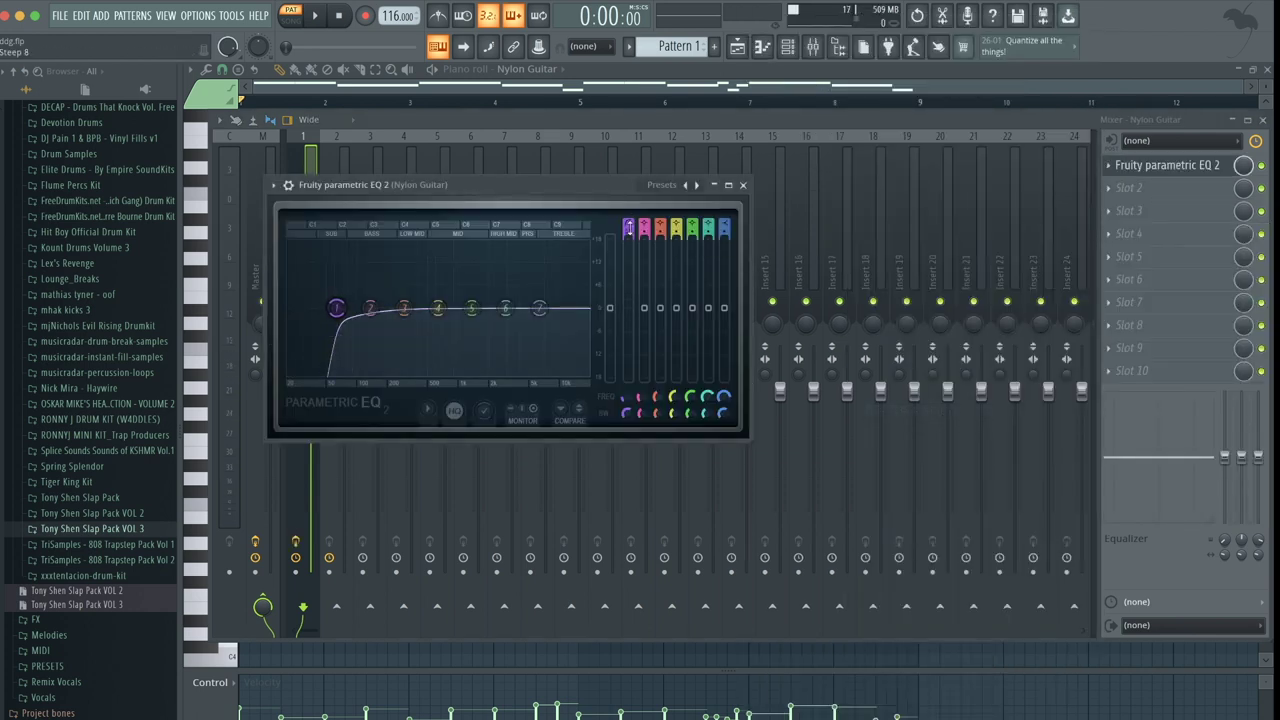
Raise the EQ's band 1 high-pass cutoff well into the mids and boost the band 7 high shelf by about 2 dB at 2863 Hz.
left_click_drag(336, 308, 434, 308)
key("space")
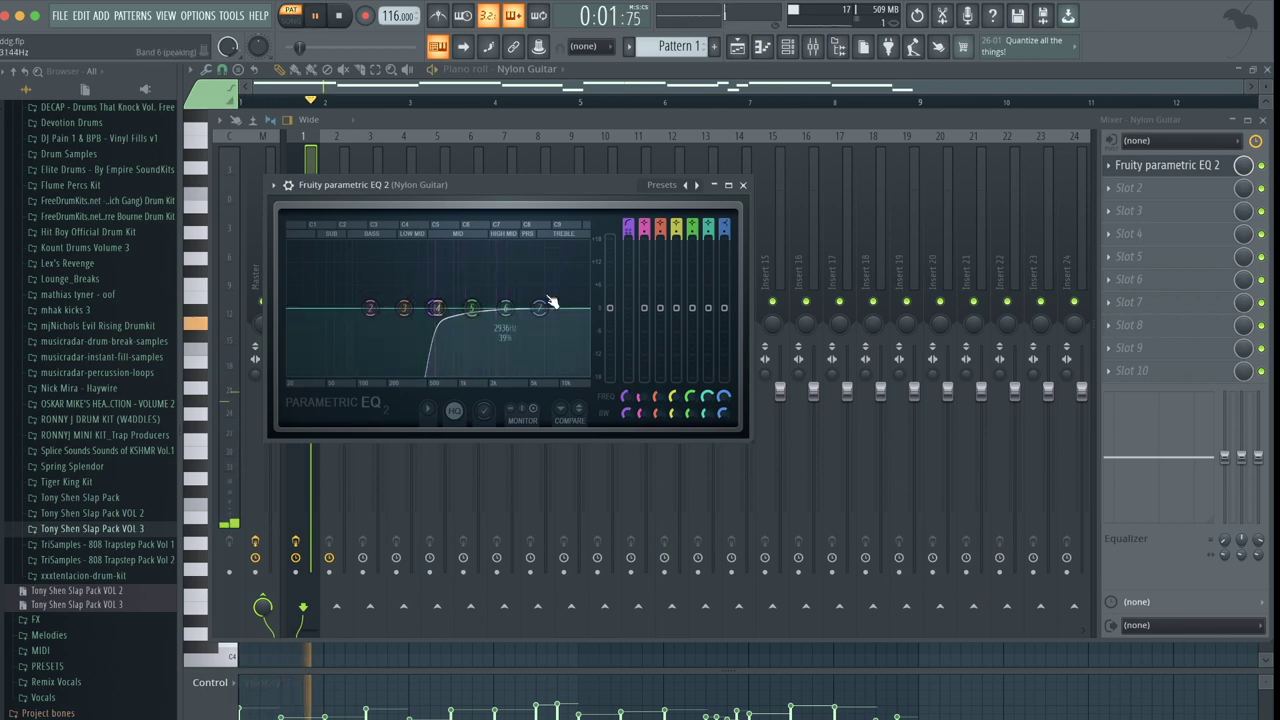
left_click_drag(540, 307, 504, 300)
key("space")
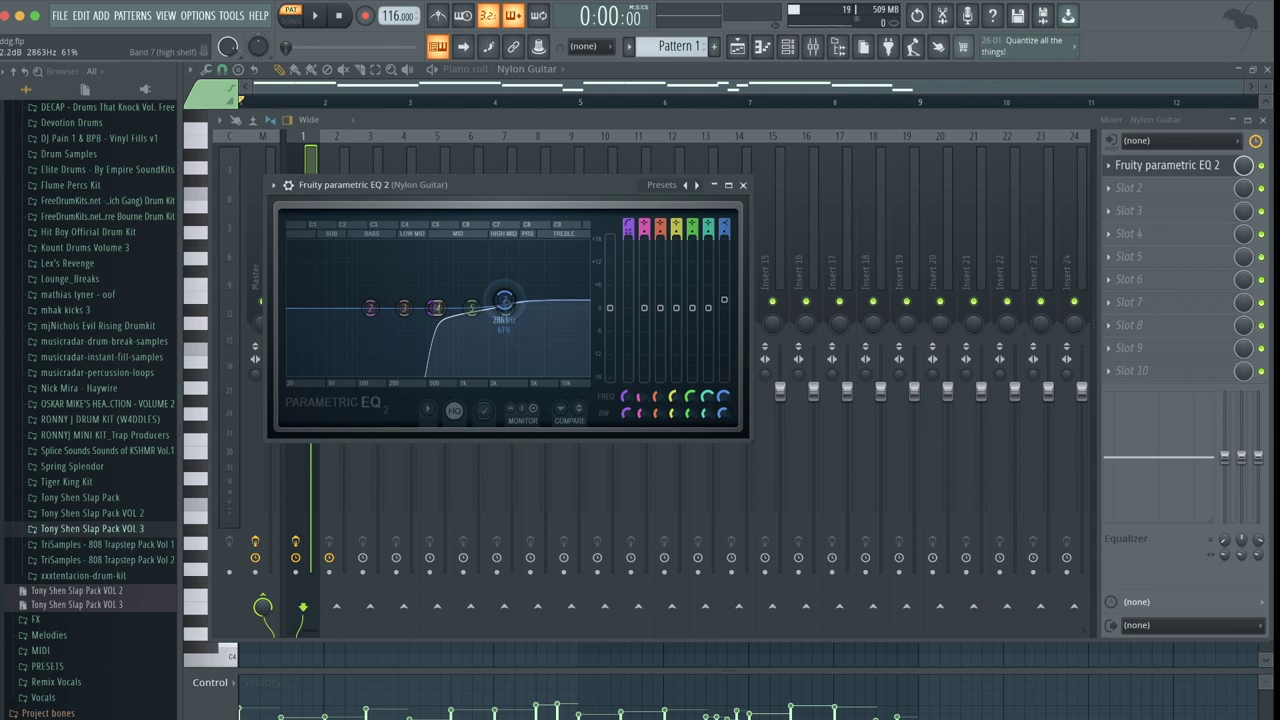
left_click(743, 184)
Load Fruity Reeverb 2 in the Nylon Guitar track's second effect slot with room size 79 and wet level 52%.
left_click(1166, 188)
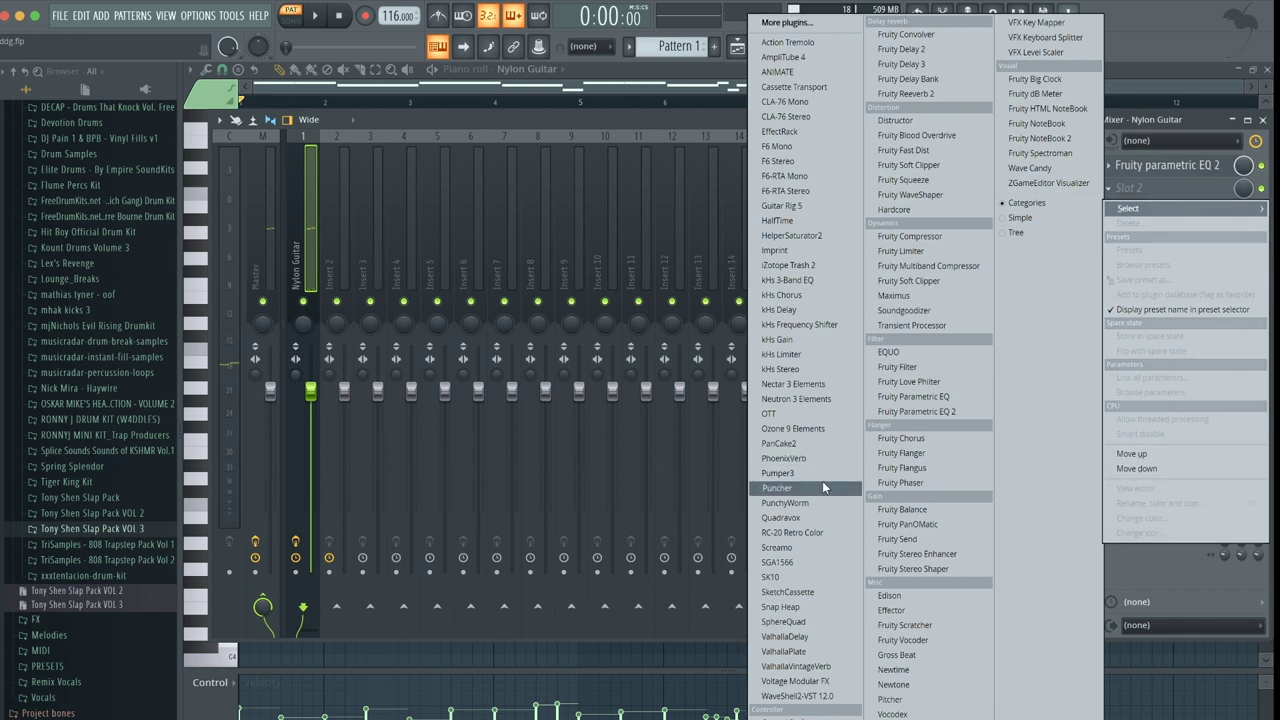
left_click(937, 94)
key("space")
left_click_drag(473, 268, 473, 240)
mouse_move(674, 256)
left_mouse_down()
mouse_move(674, 238)
mouse_move(674, 251)
left_mouse_up()
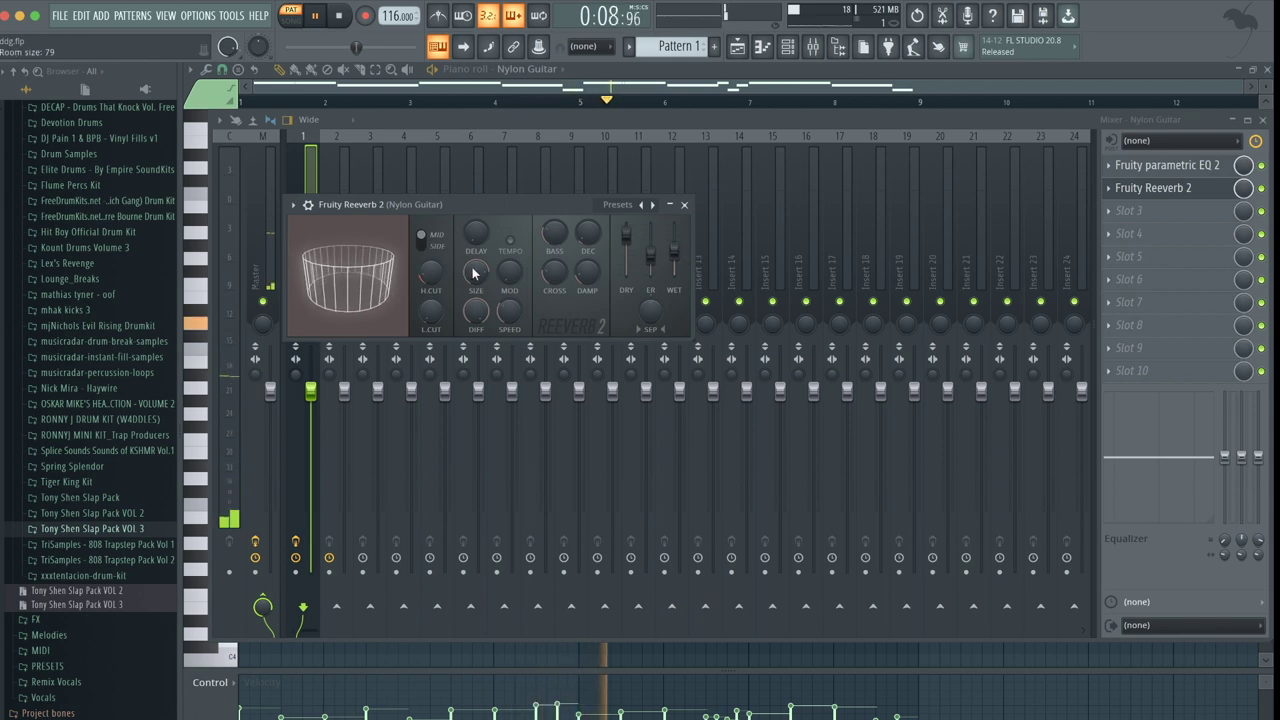
left_click_drag(672, 257, 674, 261)
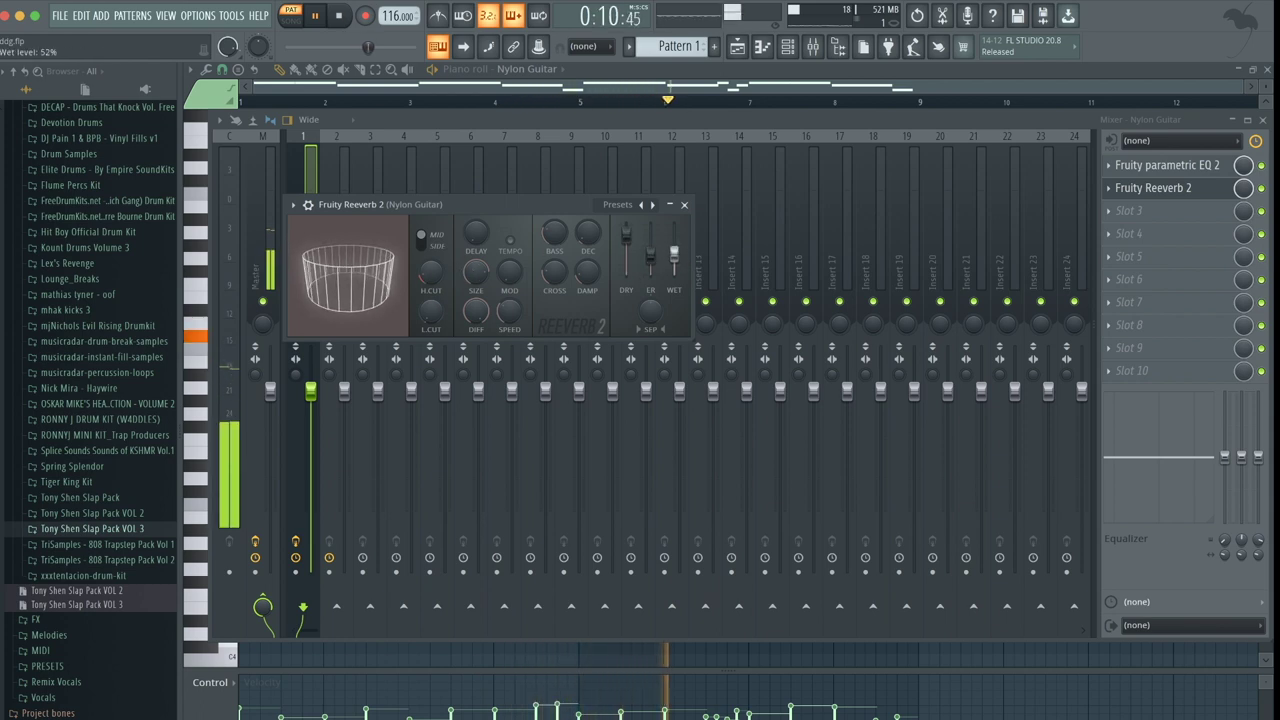
left_click(684, 204)
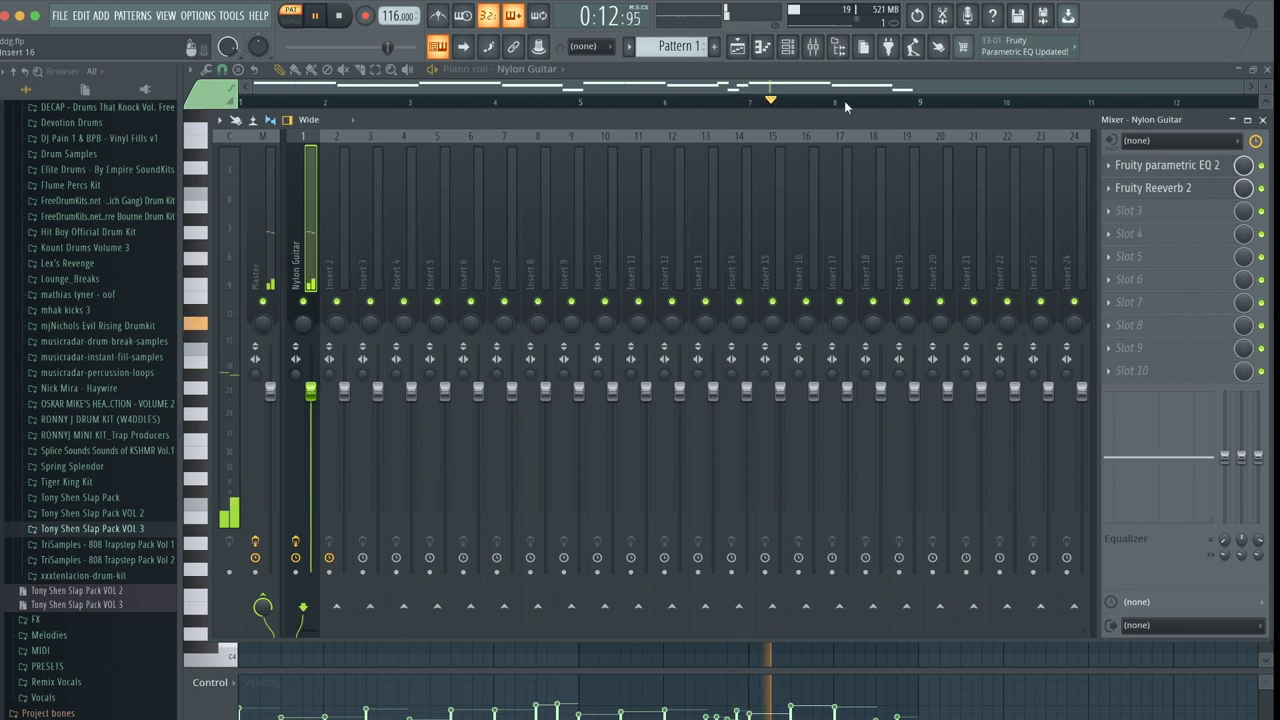
Stop playback and choose FLEX's Electric Piano preset from Essential Pianos for the Electric Piano channel.
key("F6")
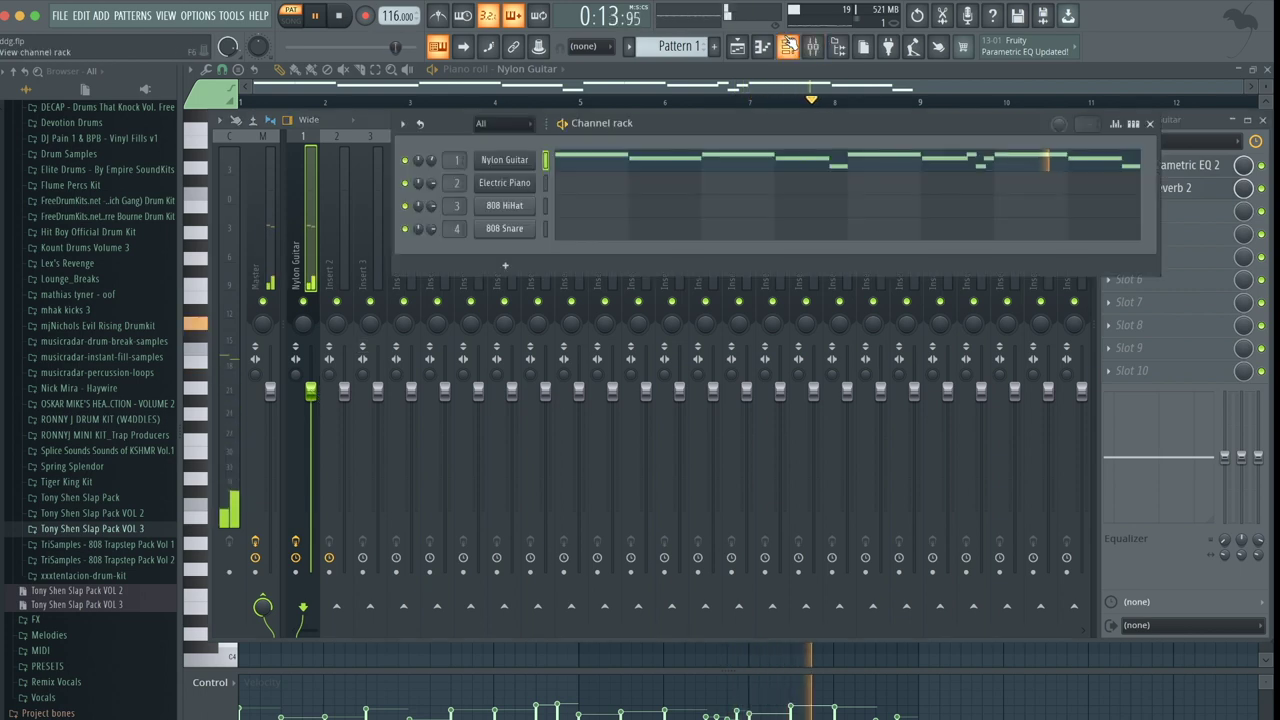
left_click(545, 182)
key("space")
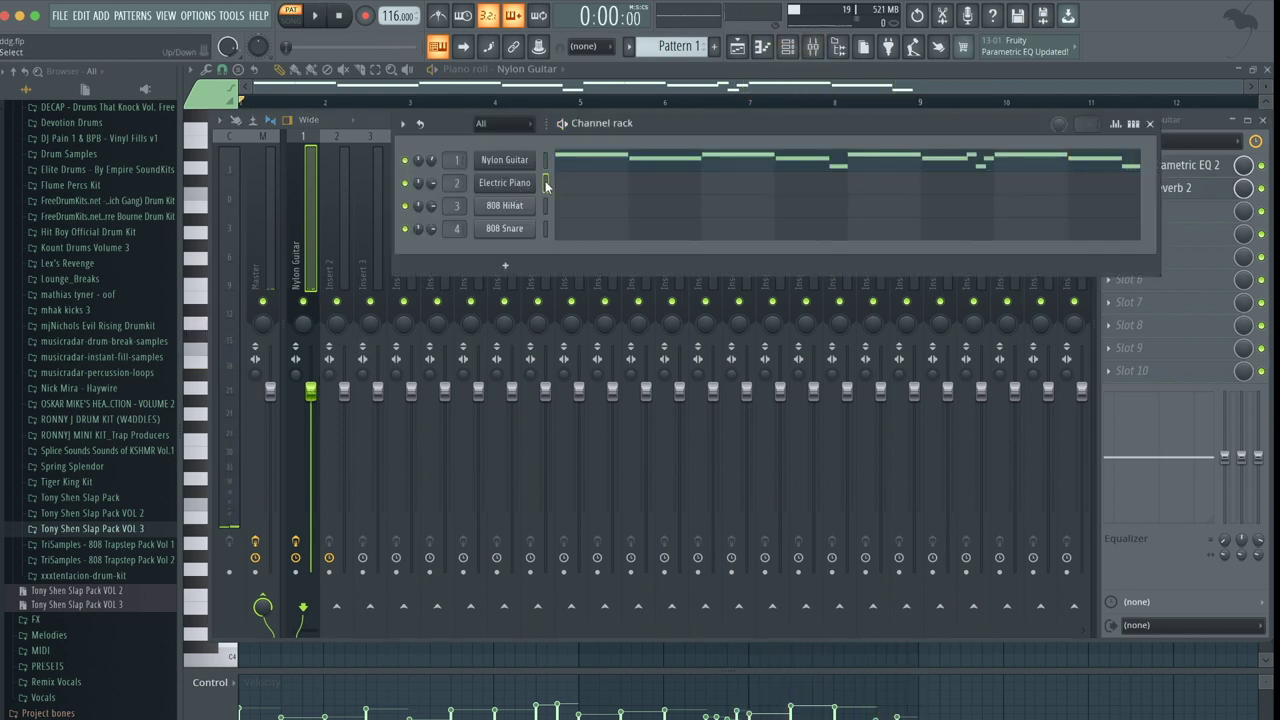
left_click(531, 186)
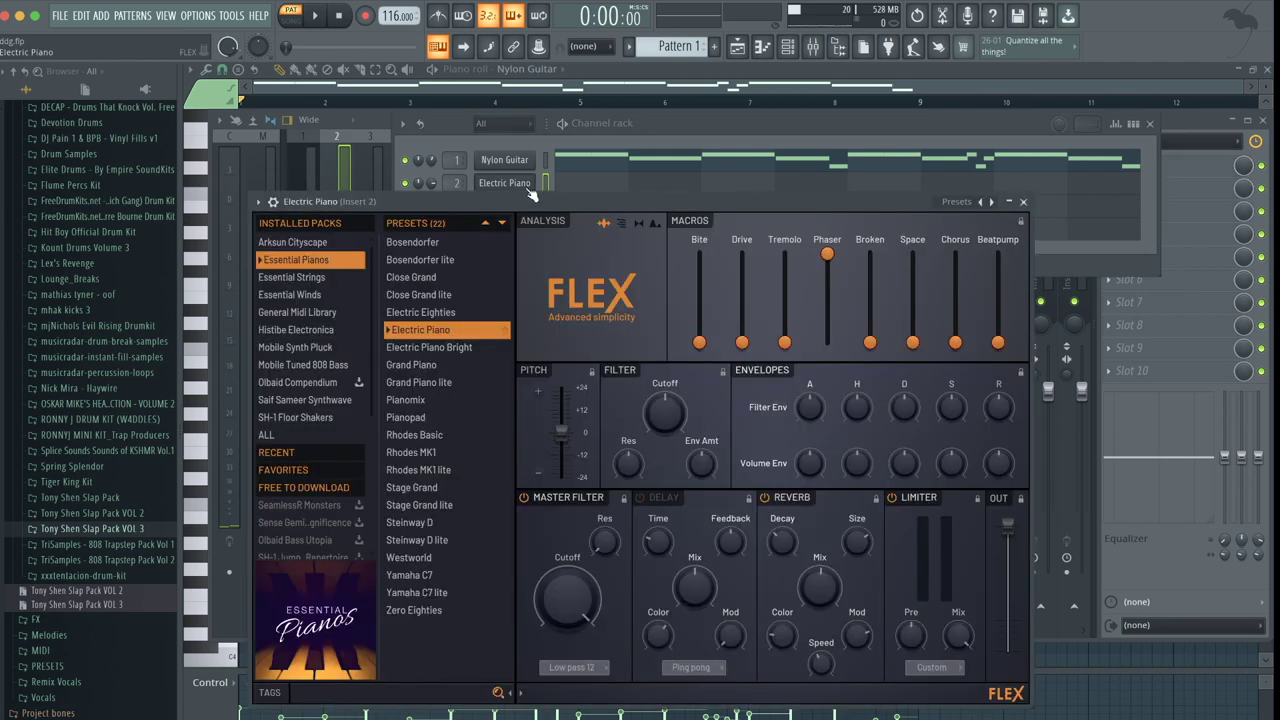
left_click(272, 692)
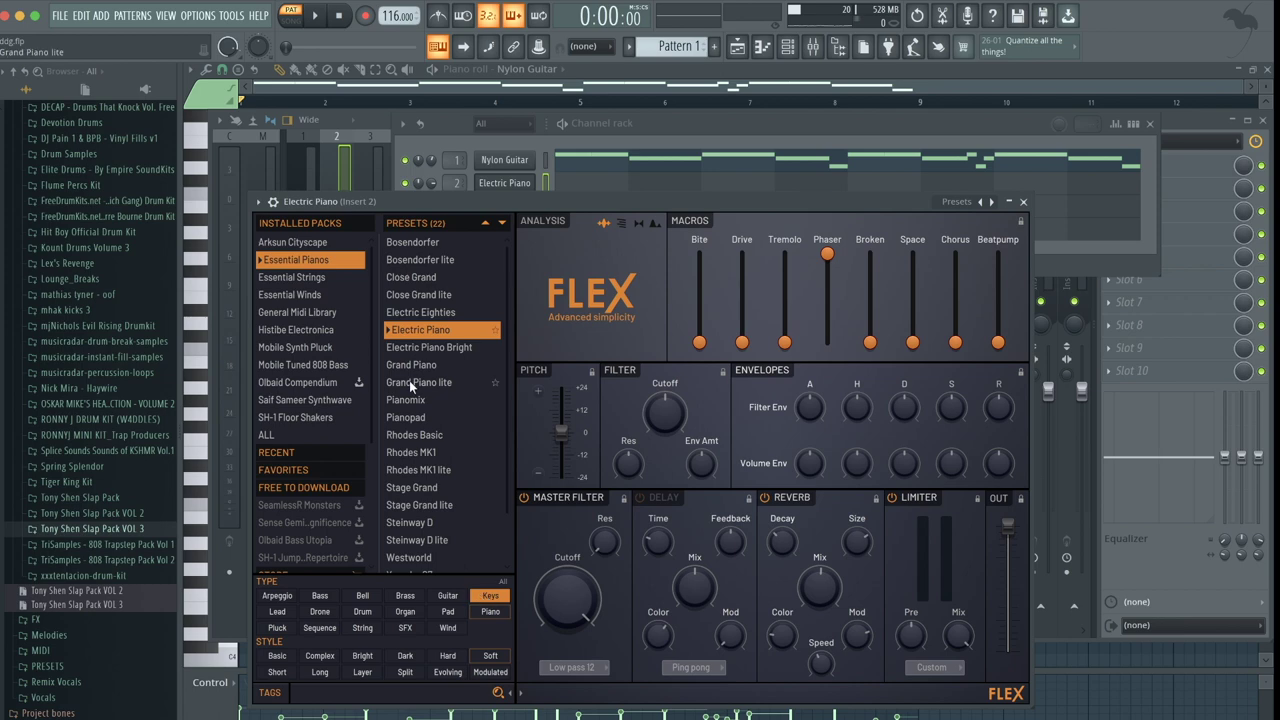
scroll(409, 380, "down", 1)
left_click(426, 293)
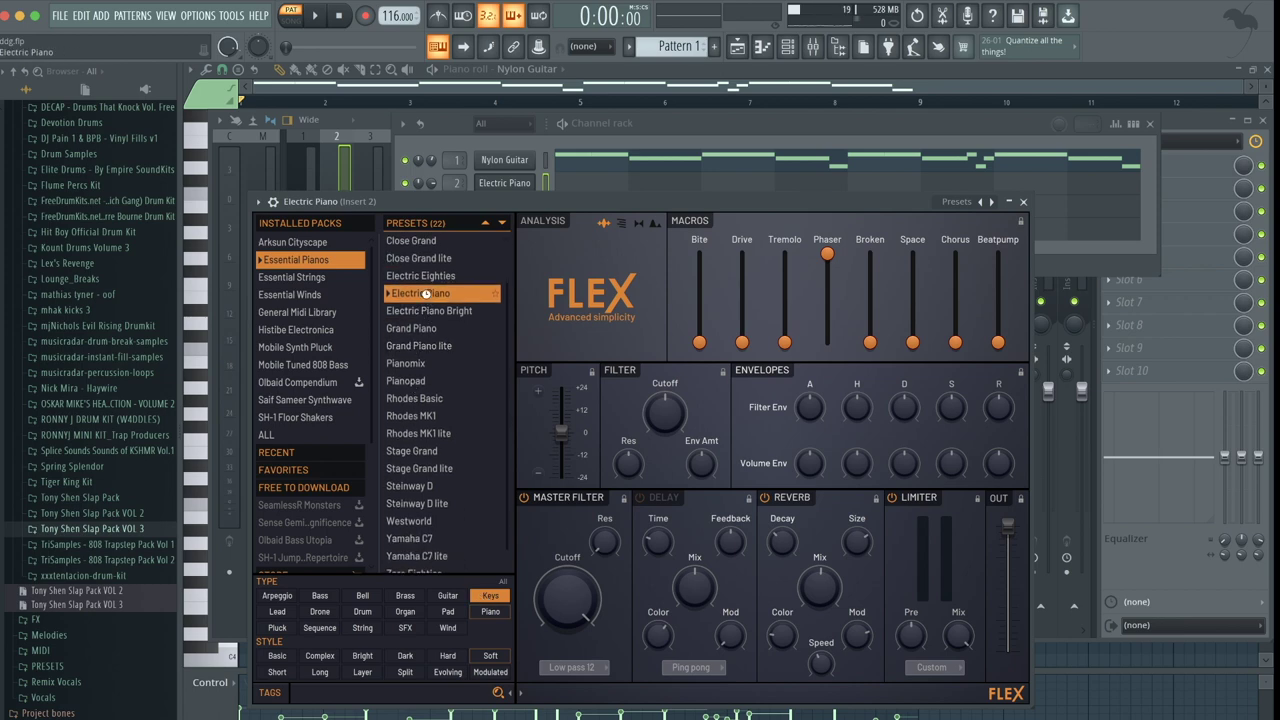
left_click(1023, 202)
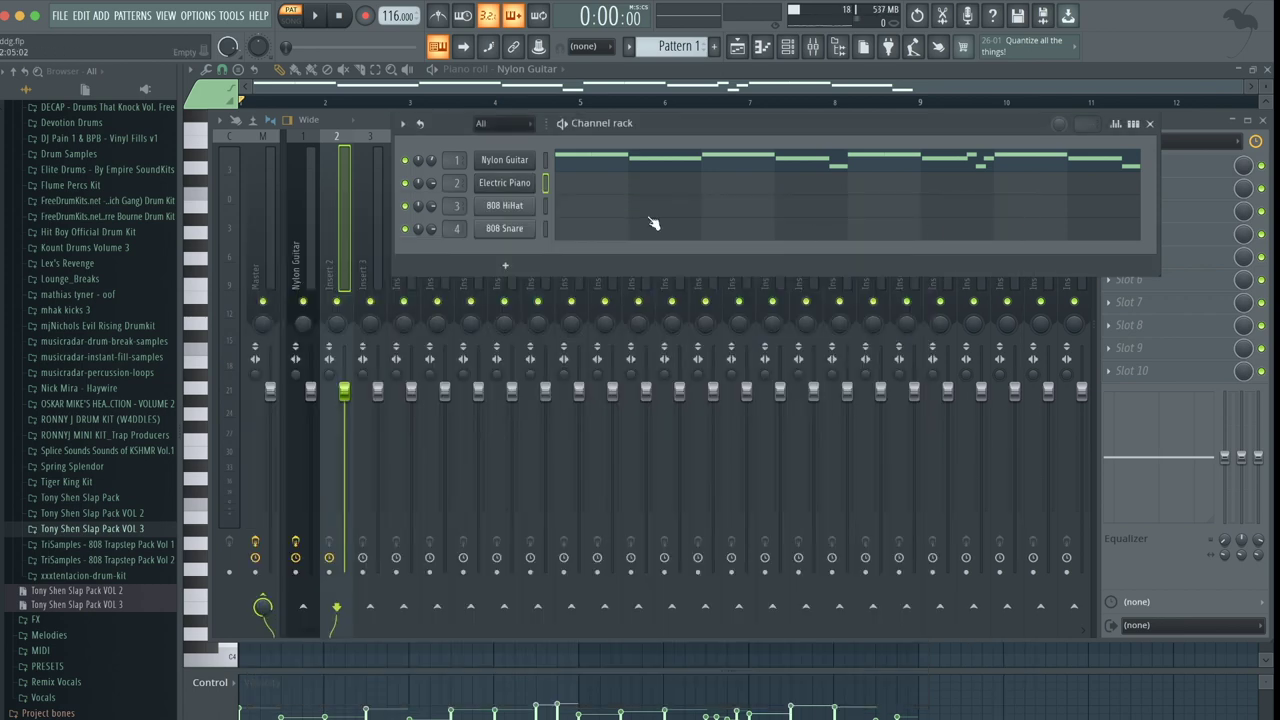
Place bar-long D6 and B5 notes in bar 1 of the Electric Piano's piano roll and play the pattern.
left_click(580, 192)
left_click(243, 324)
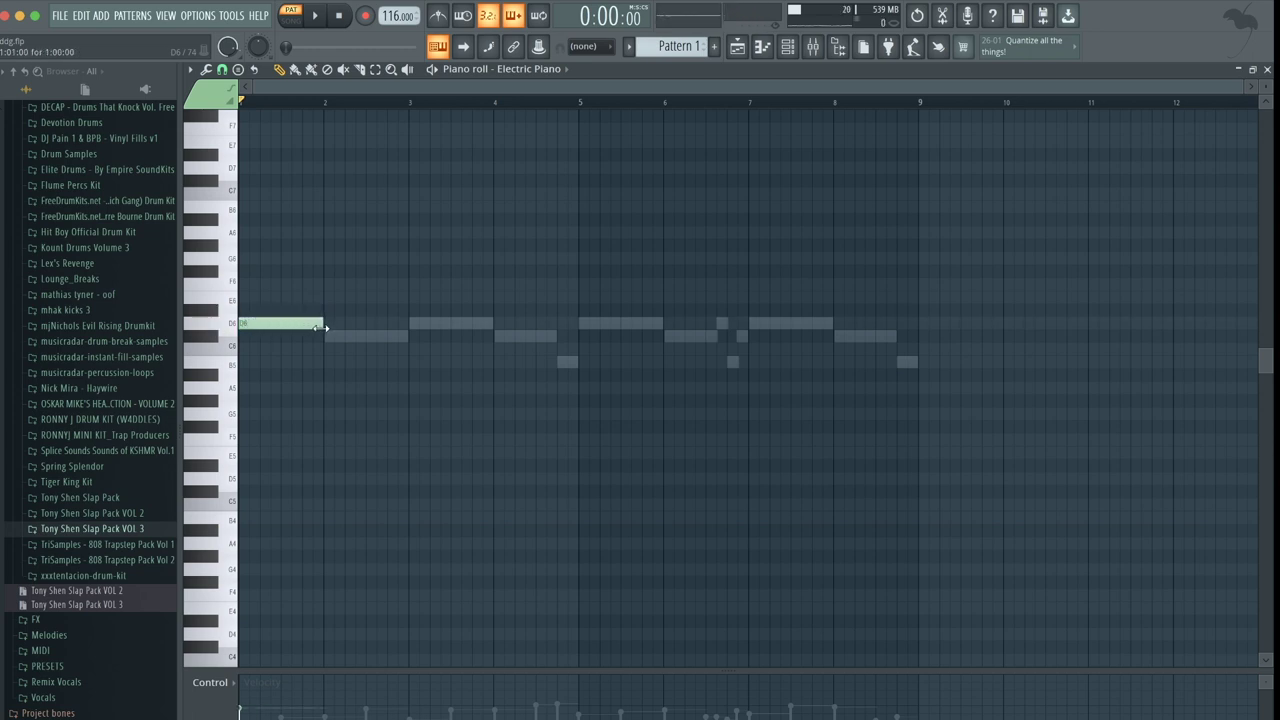
left_click(252, 363)
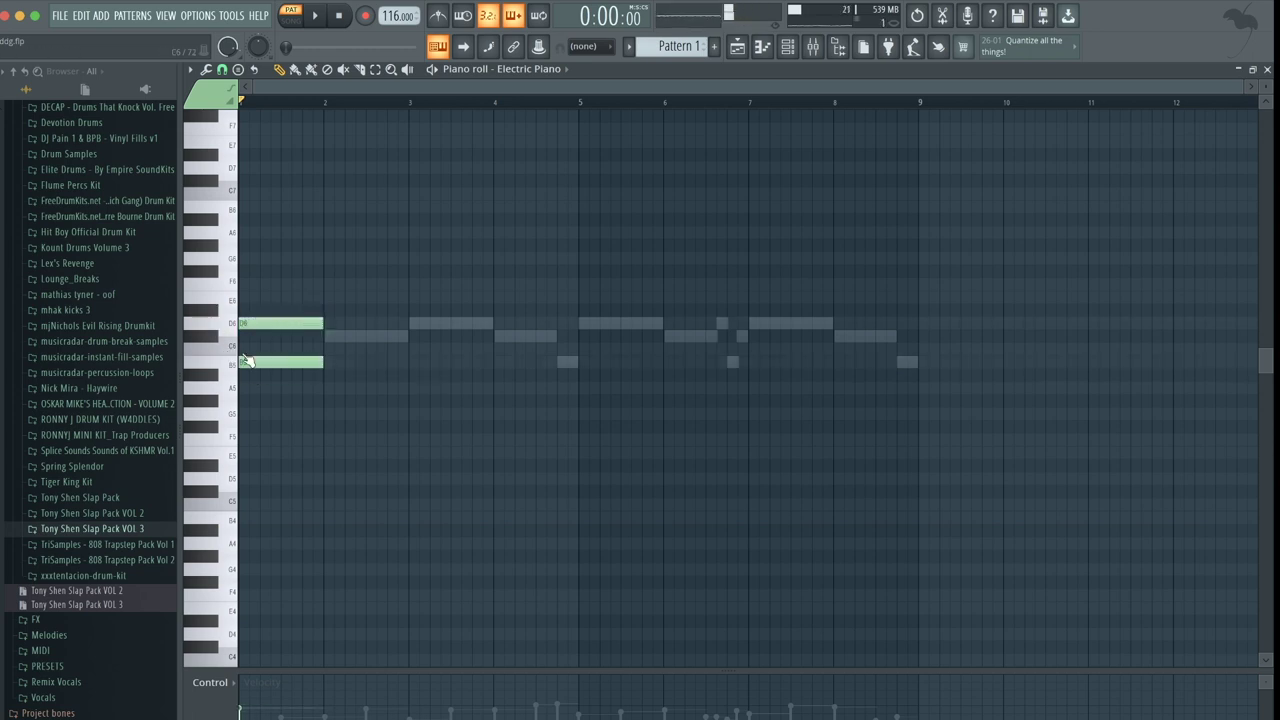
key("space")
key("space")
Shorten bar 1's D6 and B5 notes to half a bar, duplicate them to fill the bar and play it back.
left_click_drag(309, 373, 284, 323)
key("super+b")
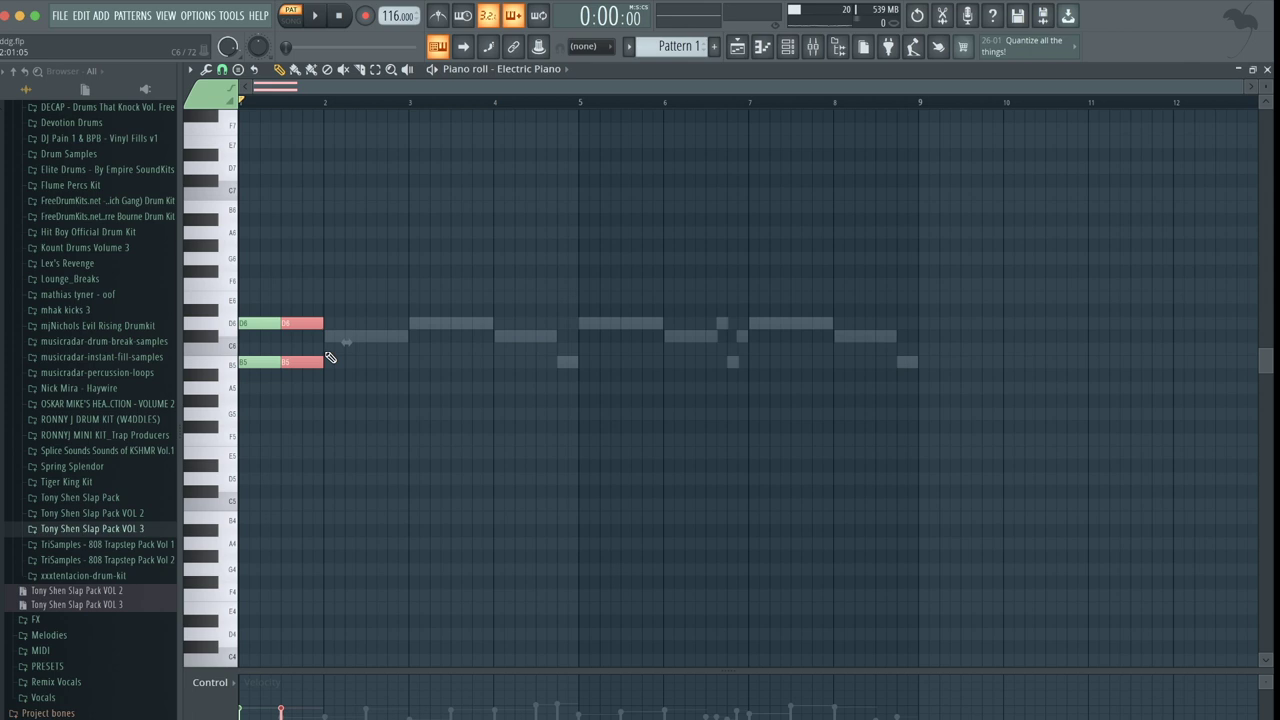
left_click(360, 392, "super")
key("space")
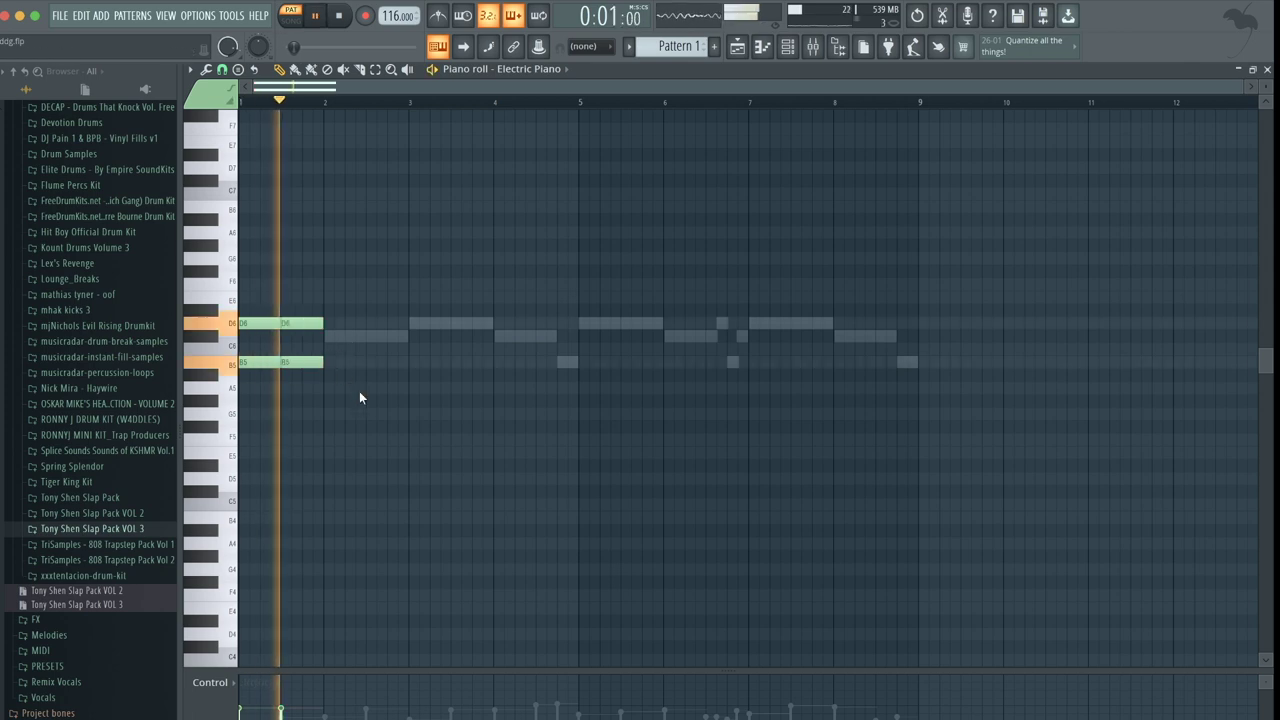
key("space")
Add half-bar C#6 and A5 notes in bar 2, duplicate them to fill the bar and play the pattern.
left_click(327, 336)
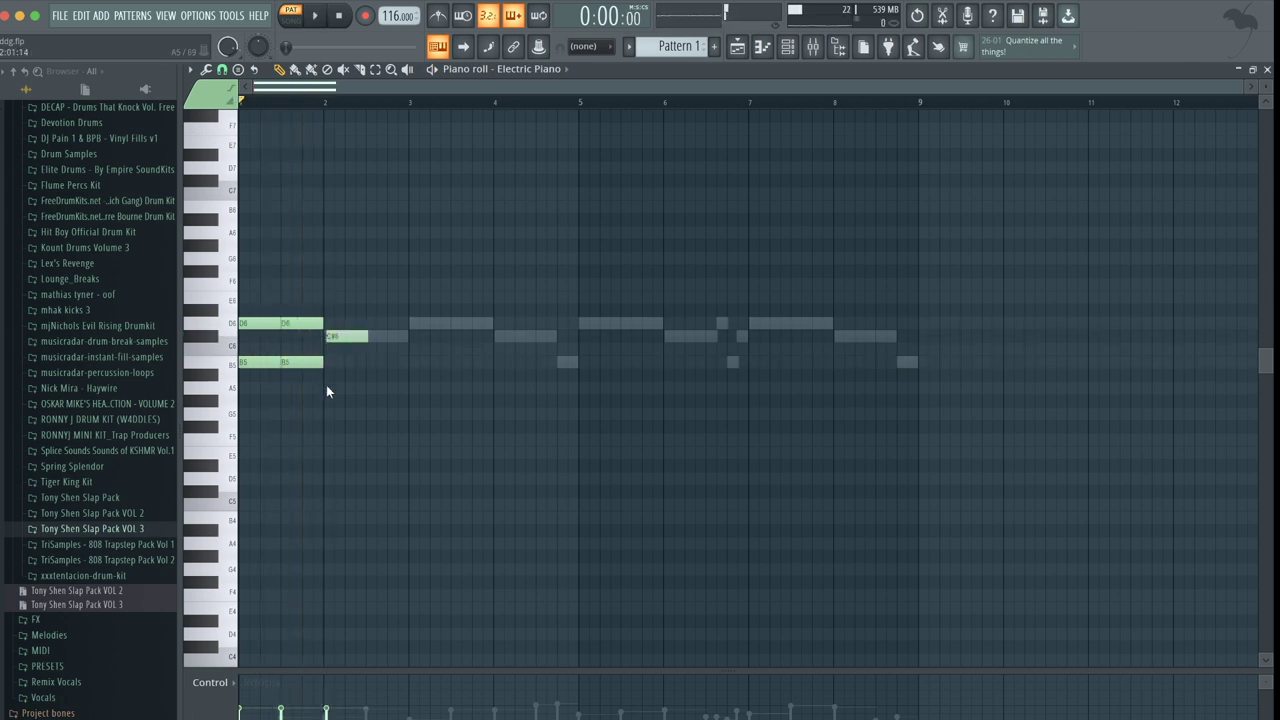
scroll(330, 395, "up", 3, "ctrl")
left_click_drag(307, 266, 366, 323)
left_click(408, 422, "ctrl")
key("ctrl+b")
left_click(477, 314, "ctrl")
key("space")
scroll(476, 318, "down", 3, "ctrl")
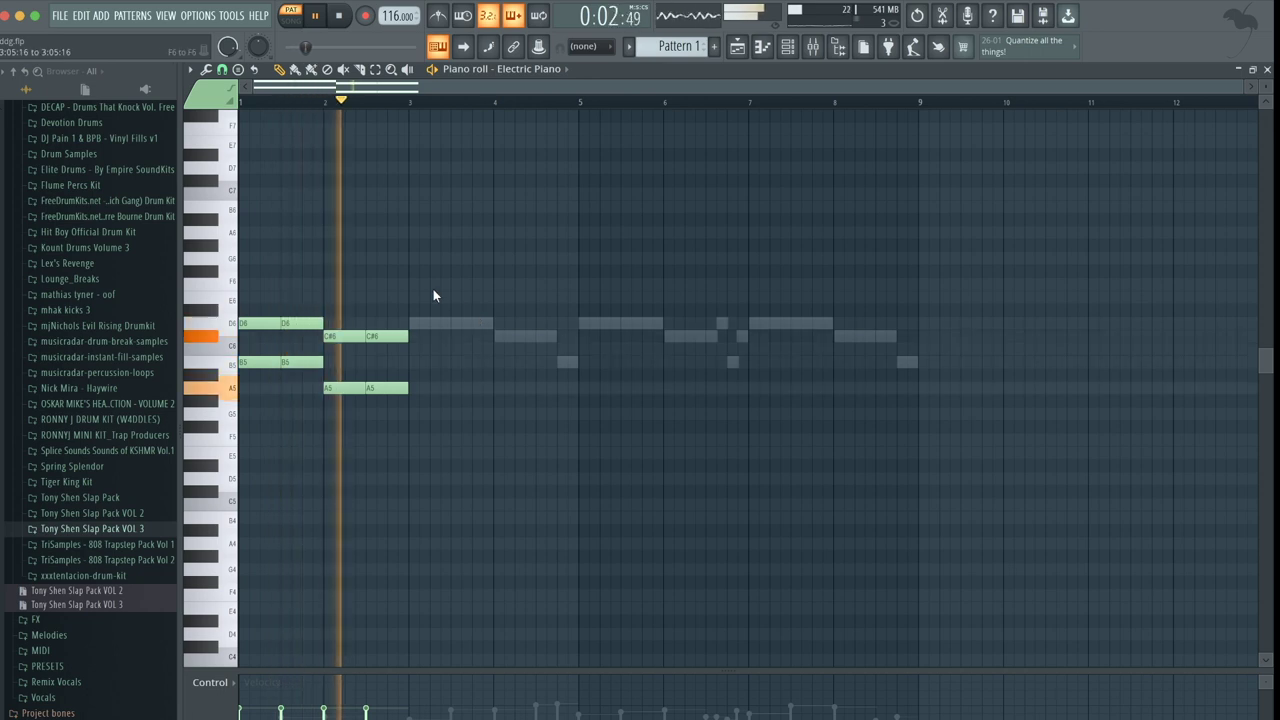
key("space")
Transpose the Electric Piano notes down one octave and duplicate the two-bar phrase into bars 3 and 4.
key("ctrl+Down")
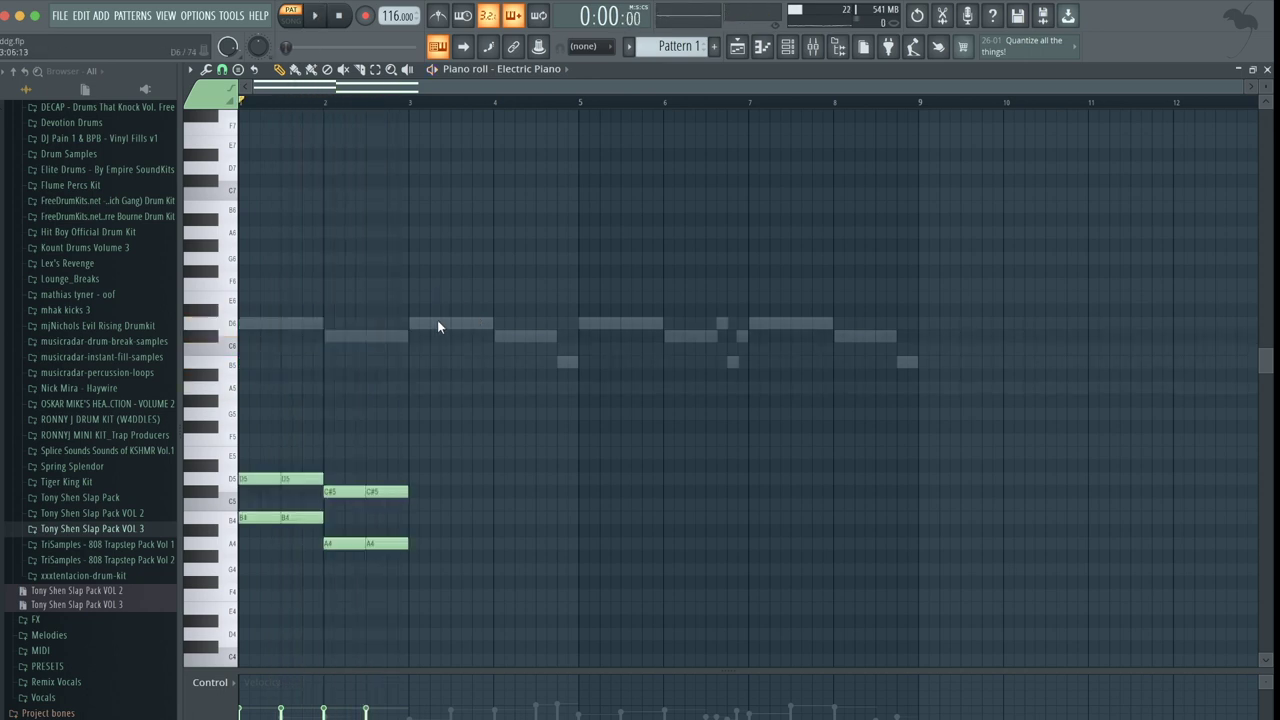
key("space")
left_click_drag(443, 586, 236, 424)
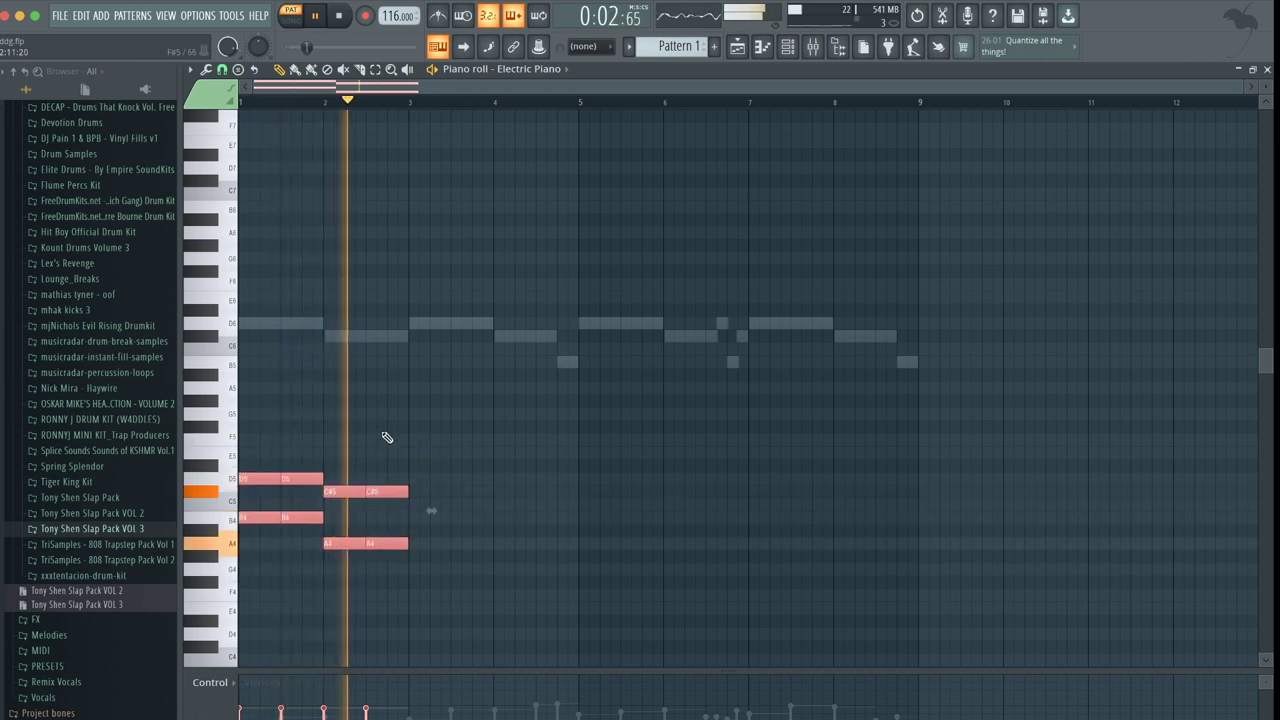
key("ctrl+b")
key("ctrl+d")
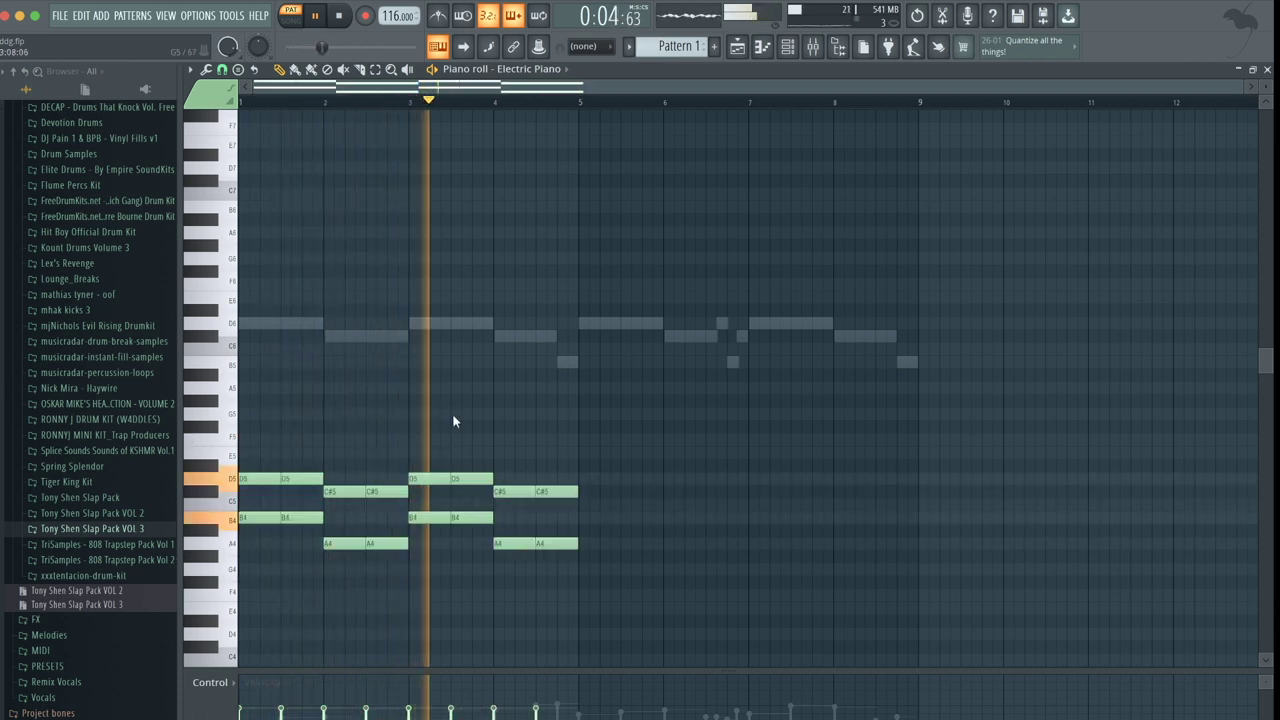
Add a one-beat F#5 on bar 4's second beat and shorten the bar's first C#5 to one beat.
scroll(540, 453, "up", 2)
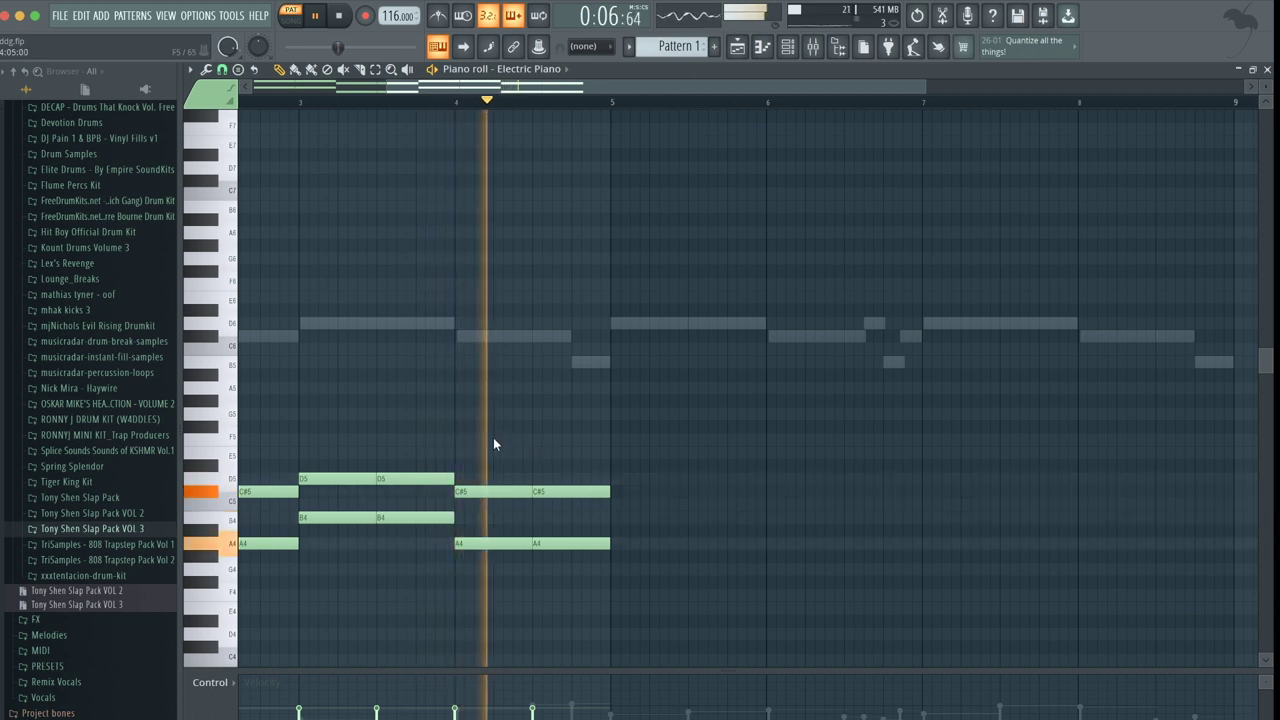
key("space")
left_click(497, 427)
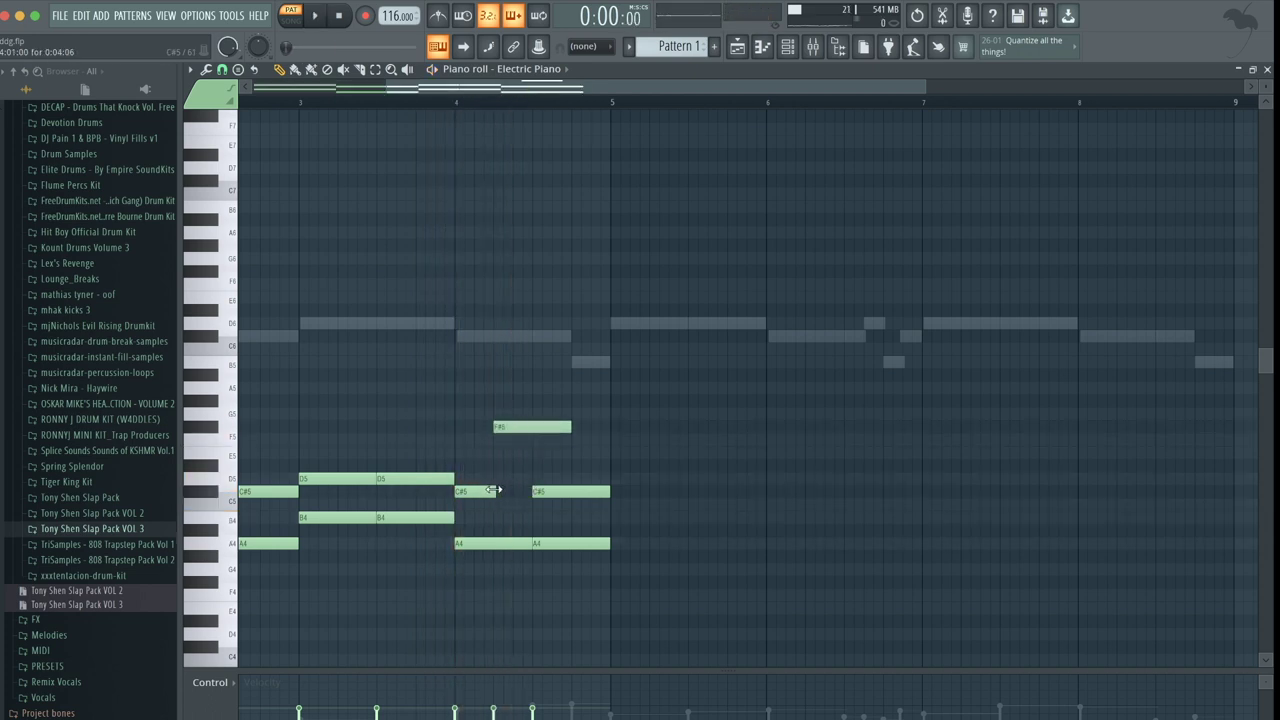
key("space")
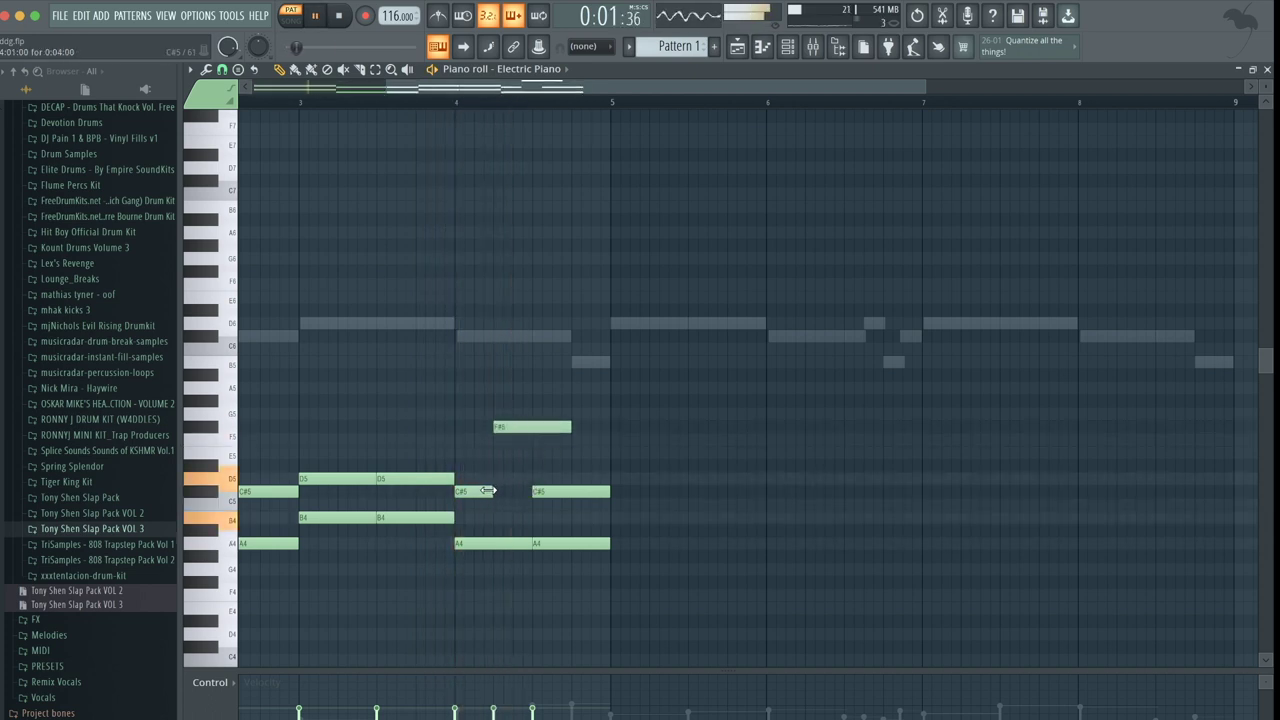
key("space")
left_click_drag(571, 427, 532, 431)
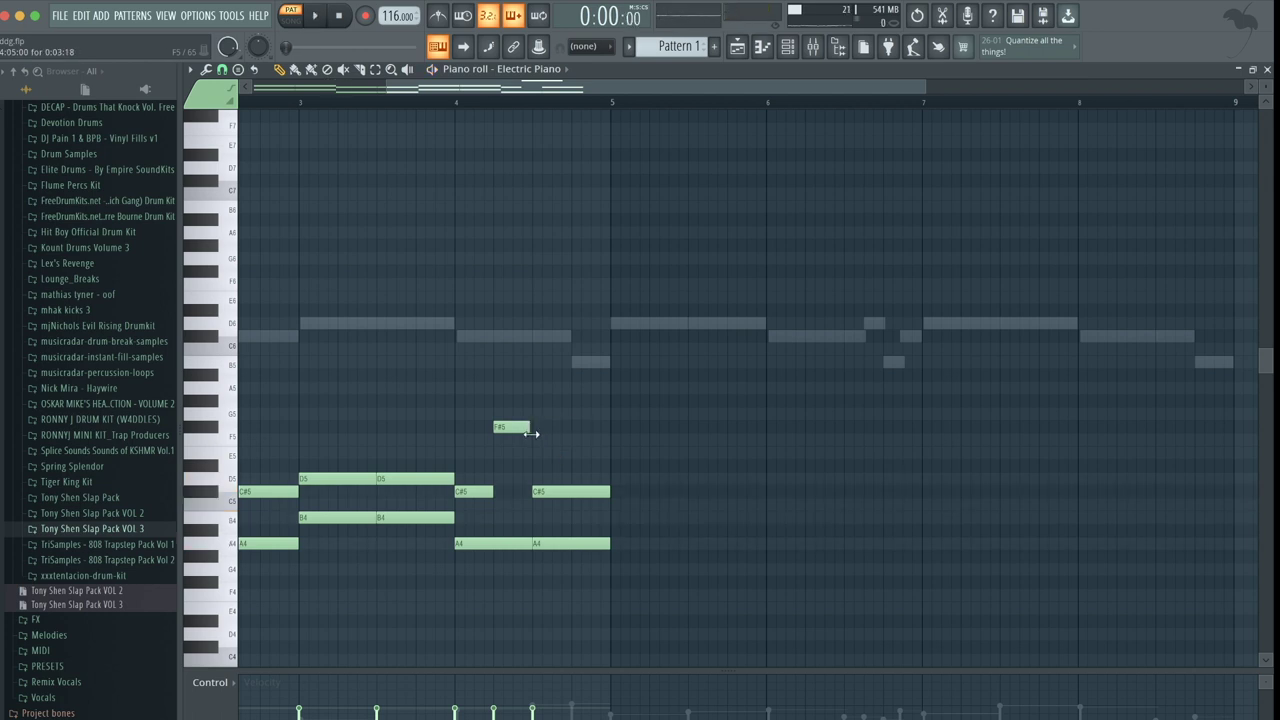
Set the Electric Piano channel's volume to 44% and play the pattern.
left_click(789, 52)
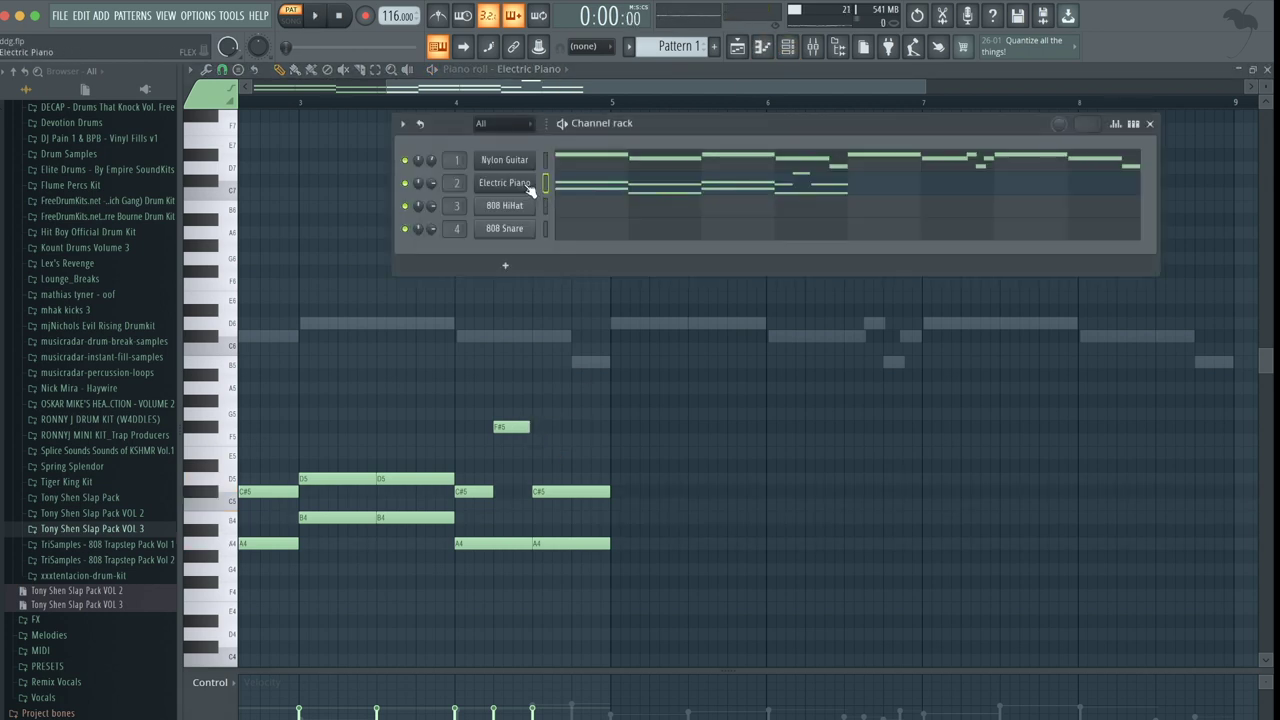
left_click(531, 188)
left_click(437, 180)
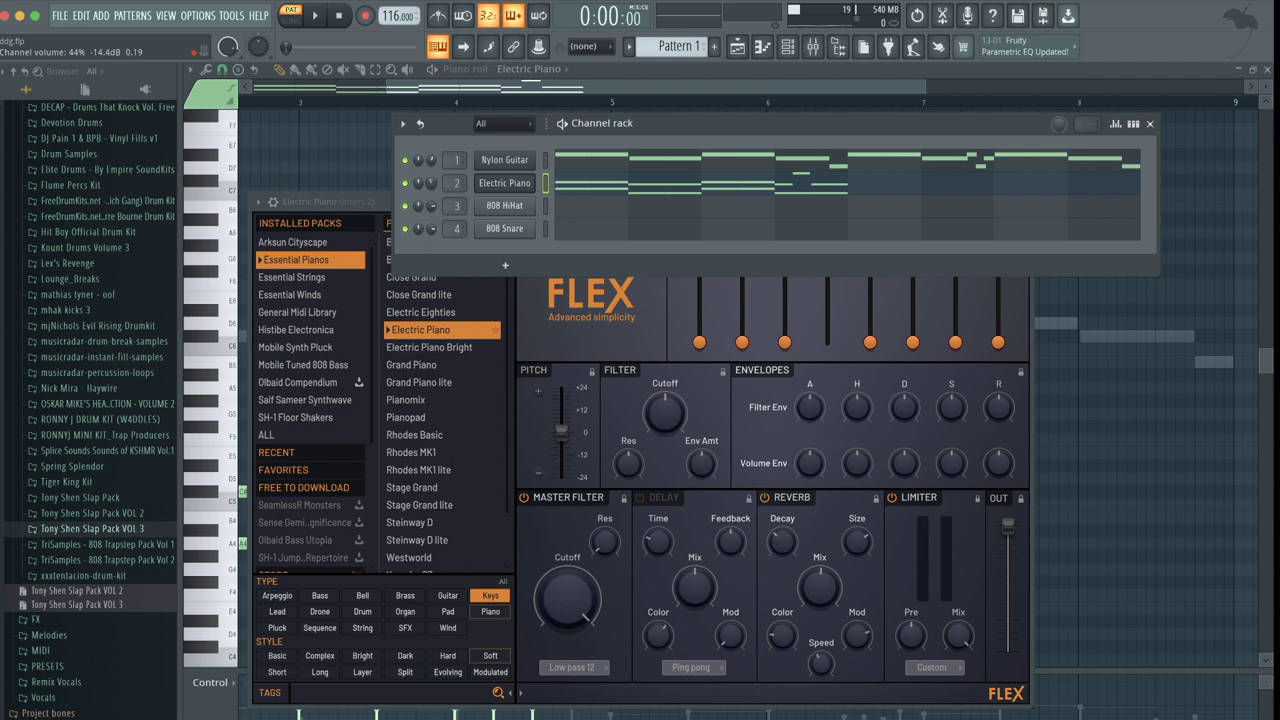
key("space")
left_click(368, 161)
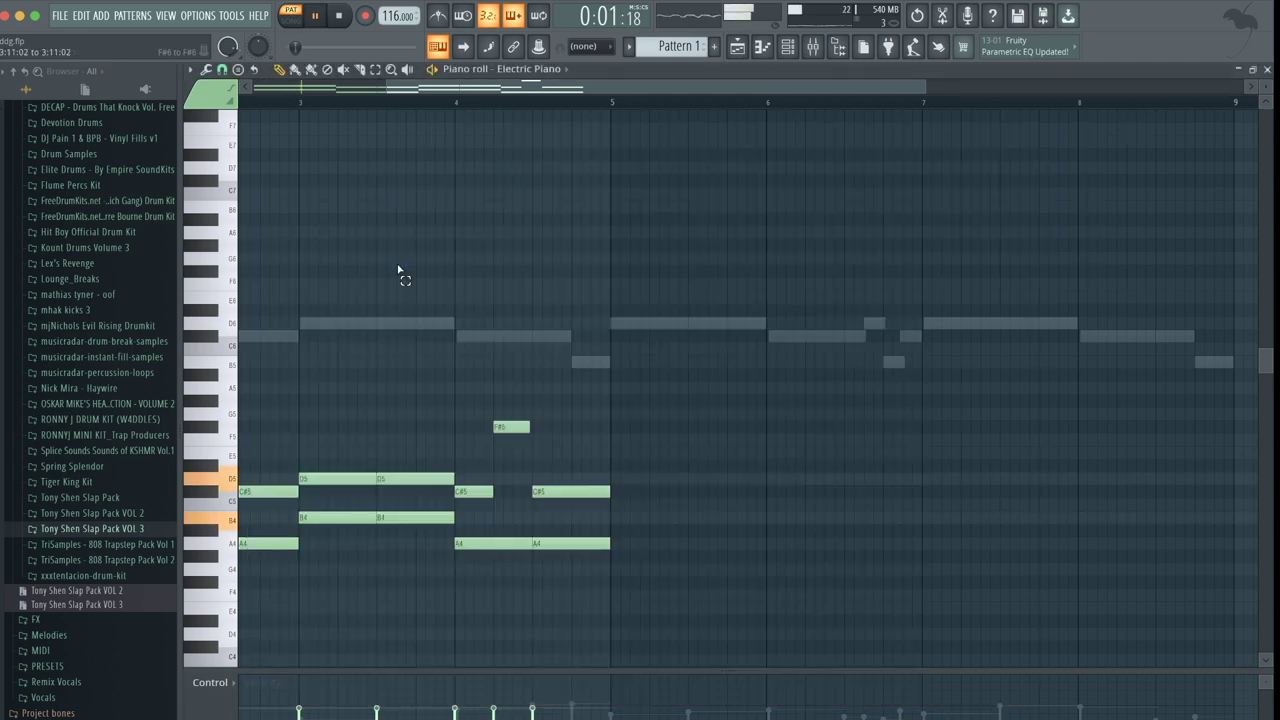
Stop playback and duplicate the four-bar Electric Piano phrase into bars 5 to 8.
scroll(397, 270, "down", 2)
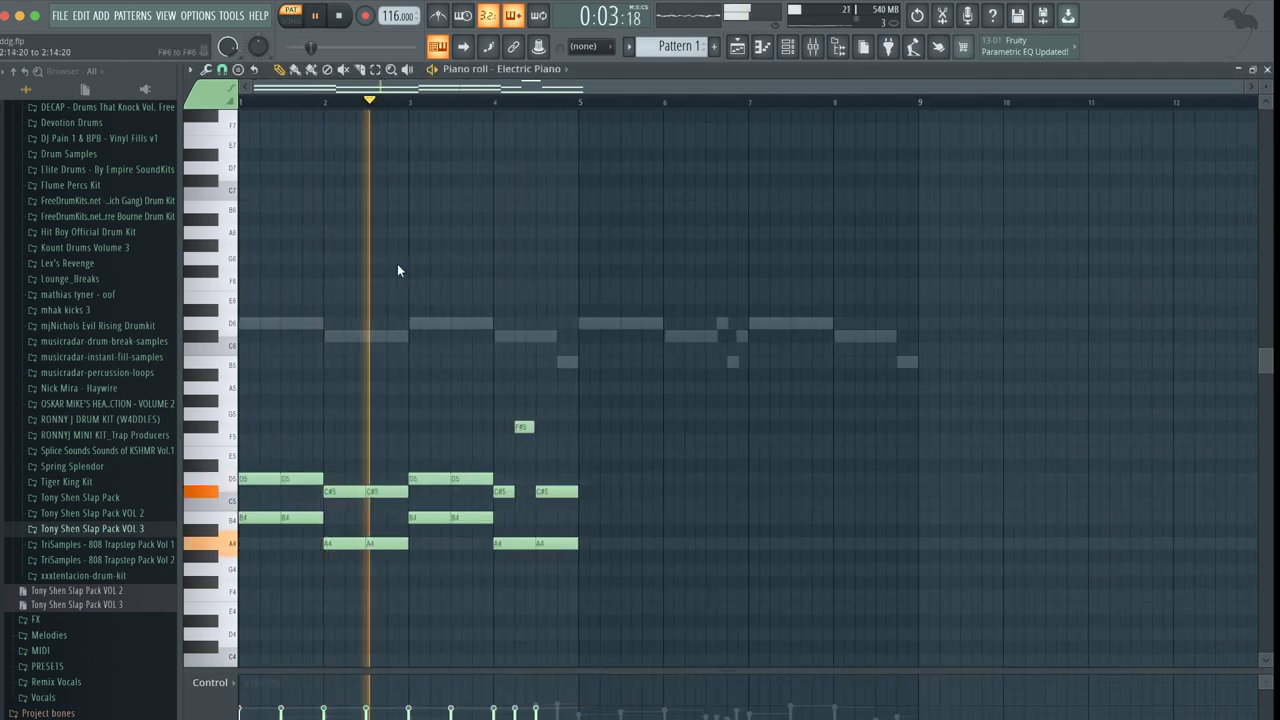
left_click_drag(651, 608, 76, 340)
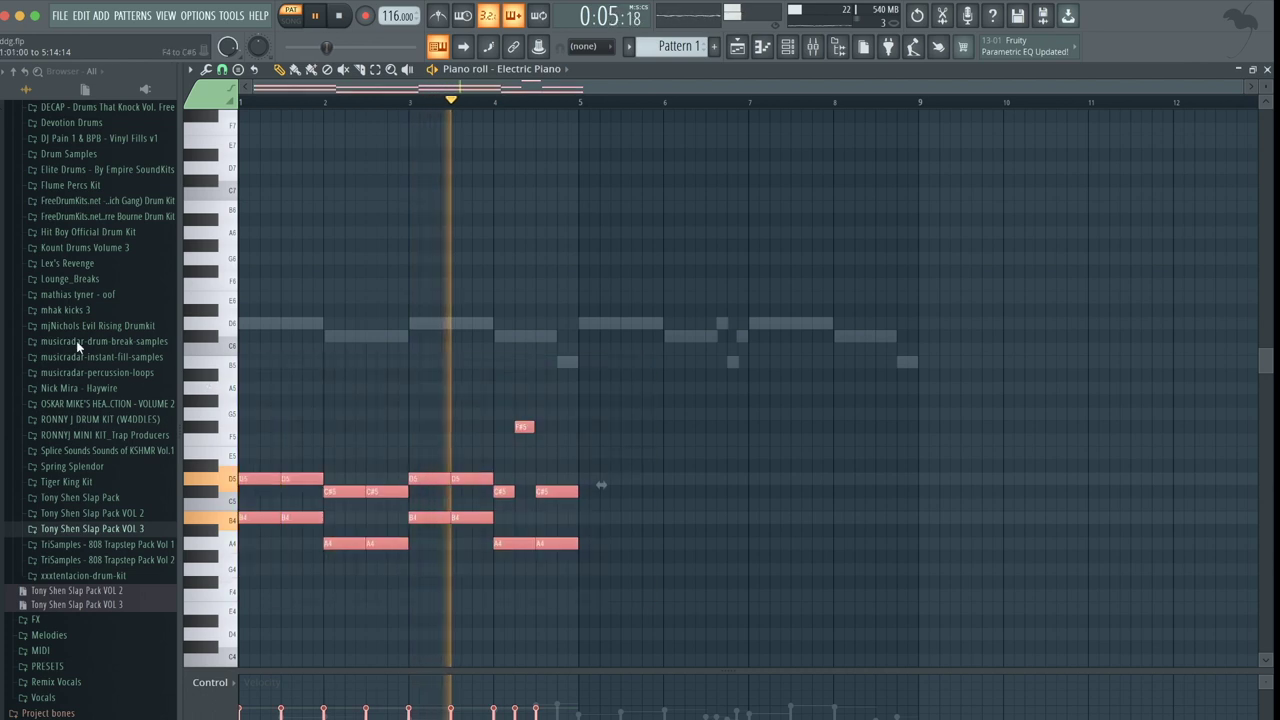
left_click(456, 366)
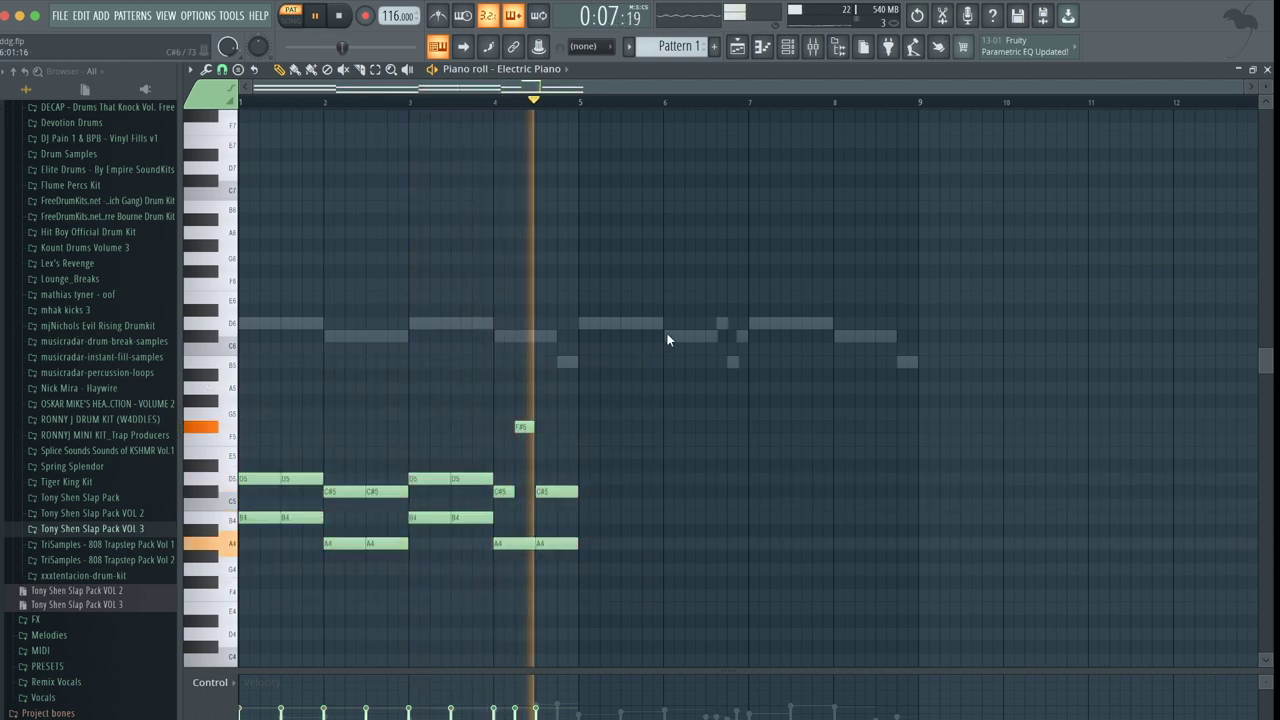
key("space")
key("ctrl+b")
left_click(615, 301)
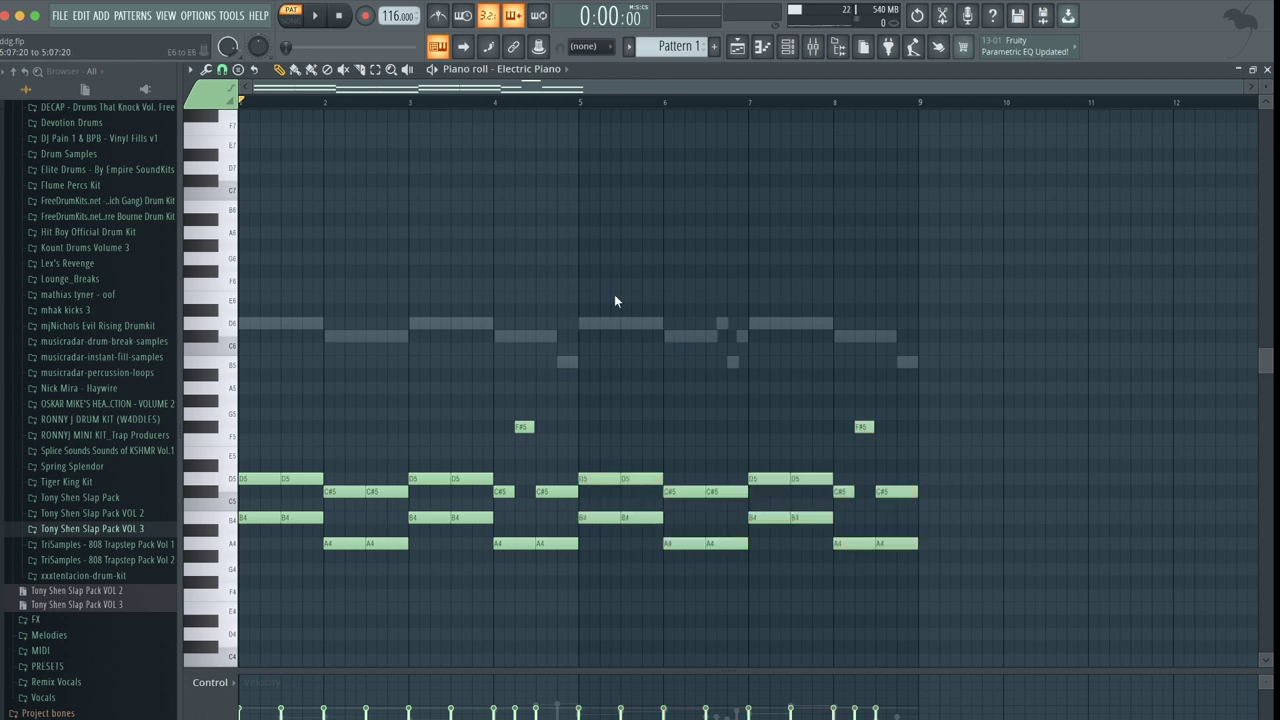
Strum the Electric Piano chords with the strumizer, preserving note ends, and randomize the note velocities with a raised velocity level.
key("alt+s")
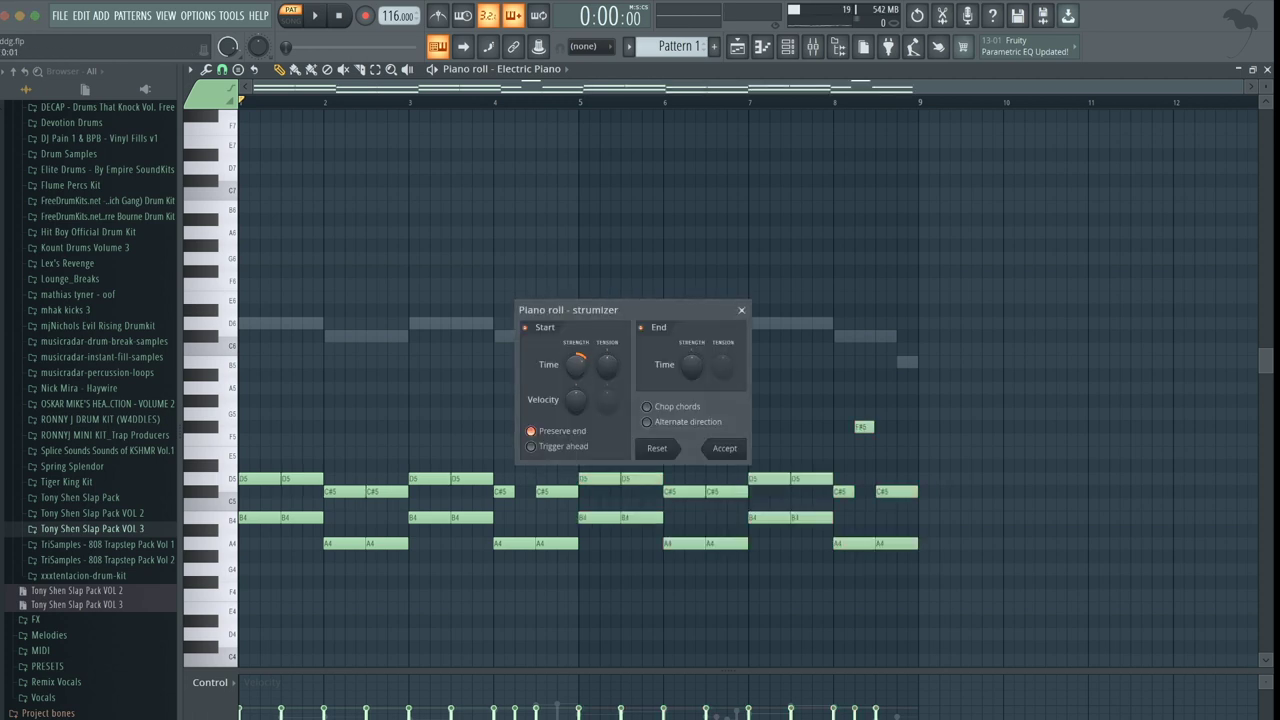
left_click(724, 449)
key("alt+r")
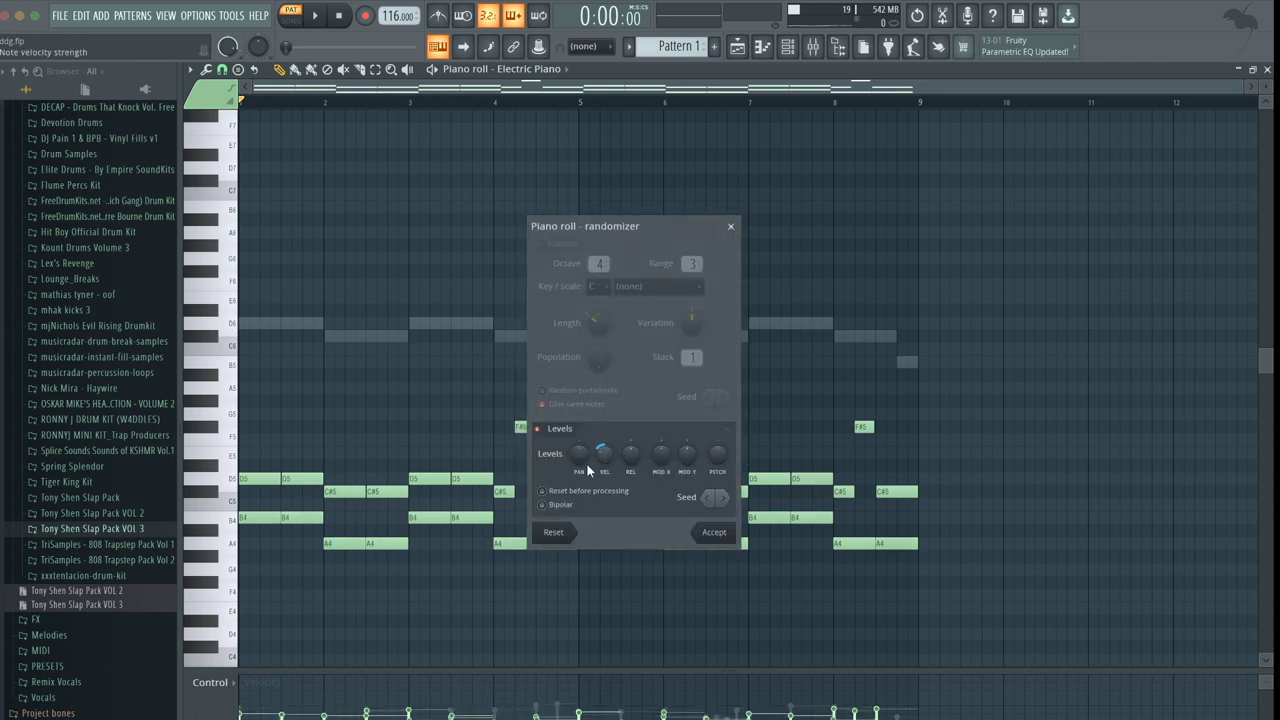
left_click_drag(610, 455, 610, 439)
left_click(711, 532)
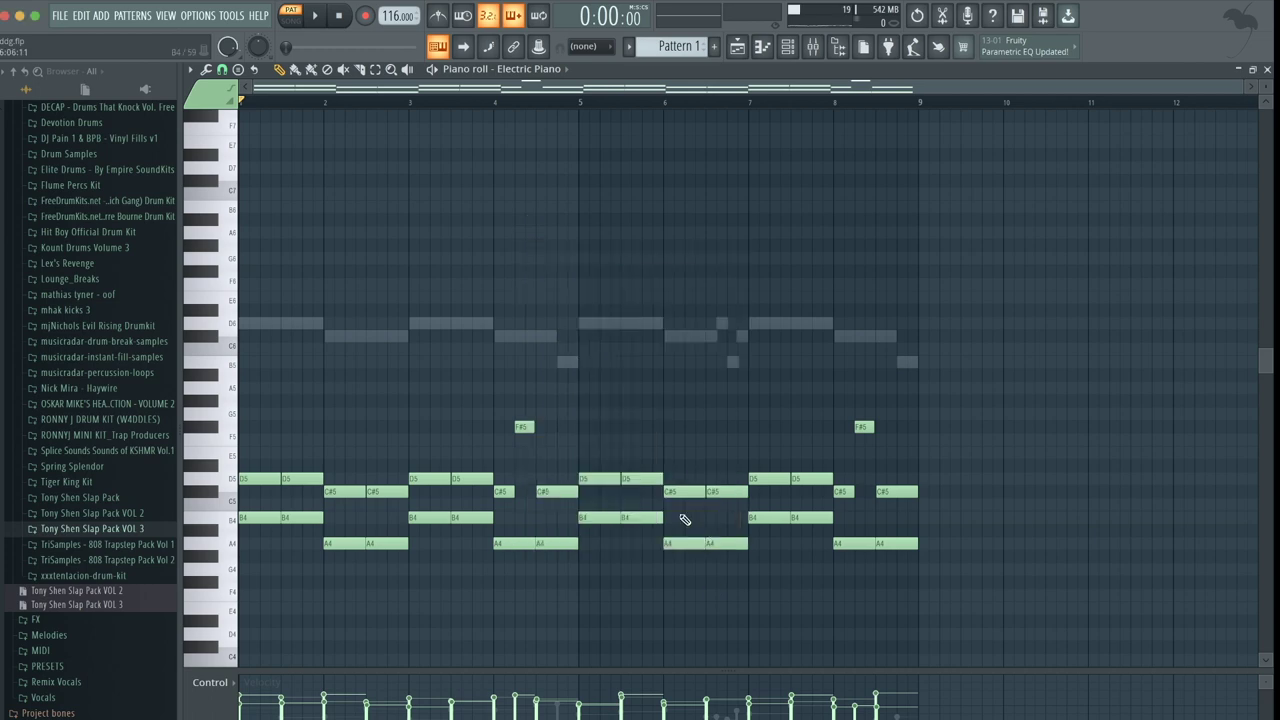
Add Fruity Chorus to the first effect slot of mixer insert 2 while the pattern plays, and name the track Electric Piano after its channel.
key("space")
left_click(815, 48)
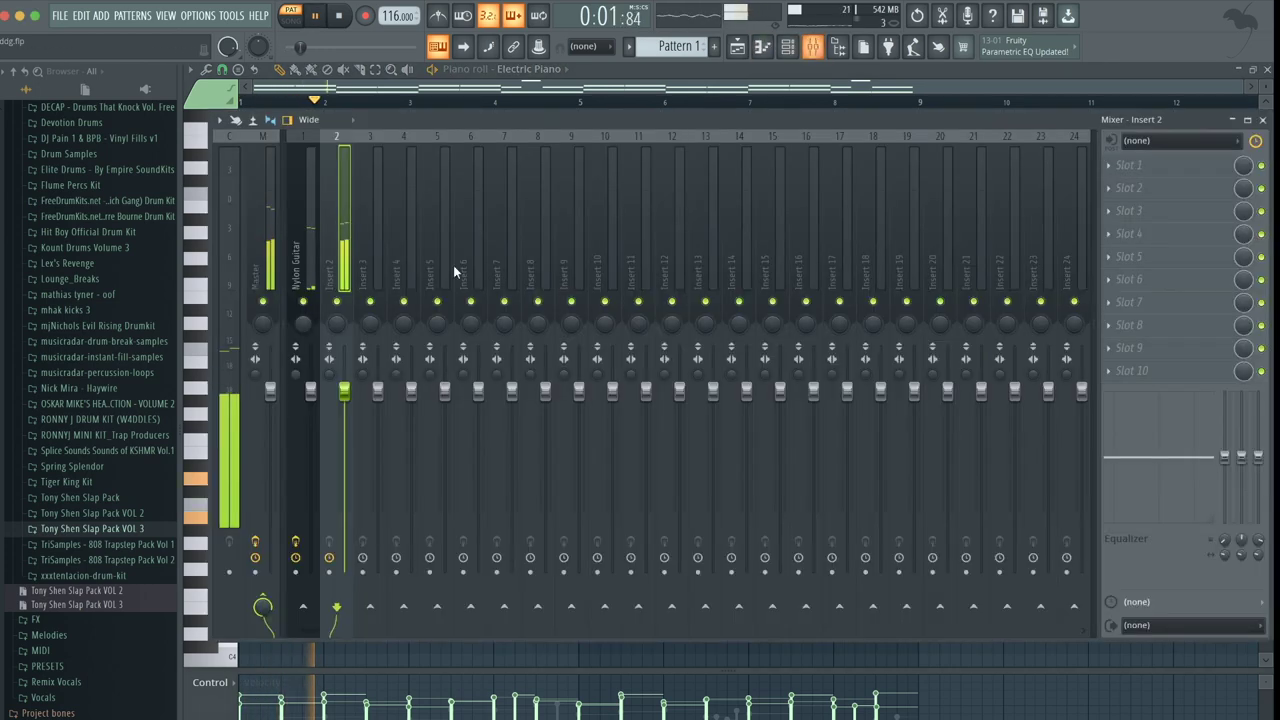
left_click(1177, 163)
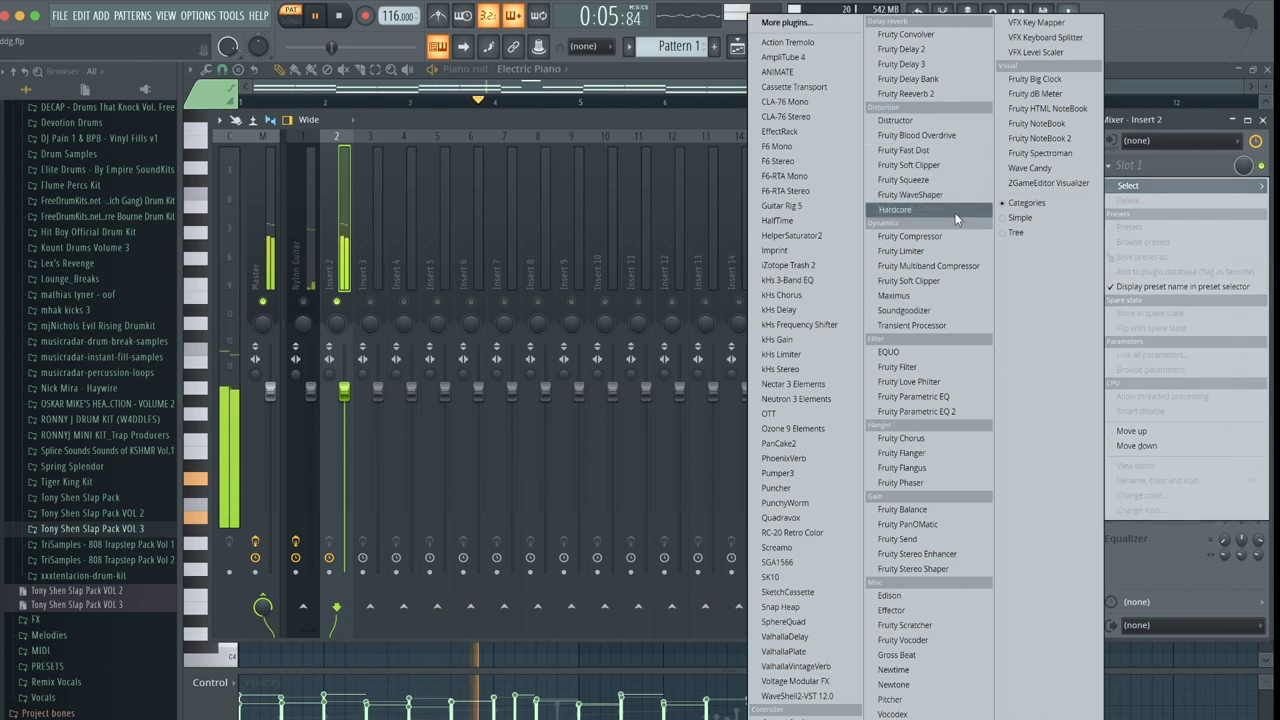
left_click(920, 440)
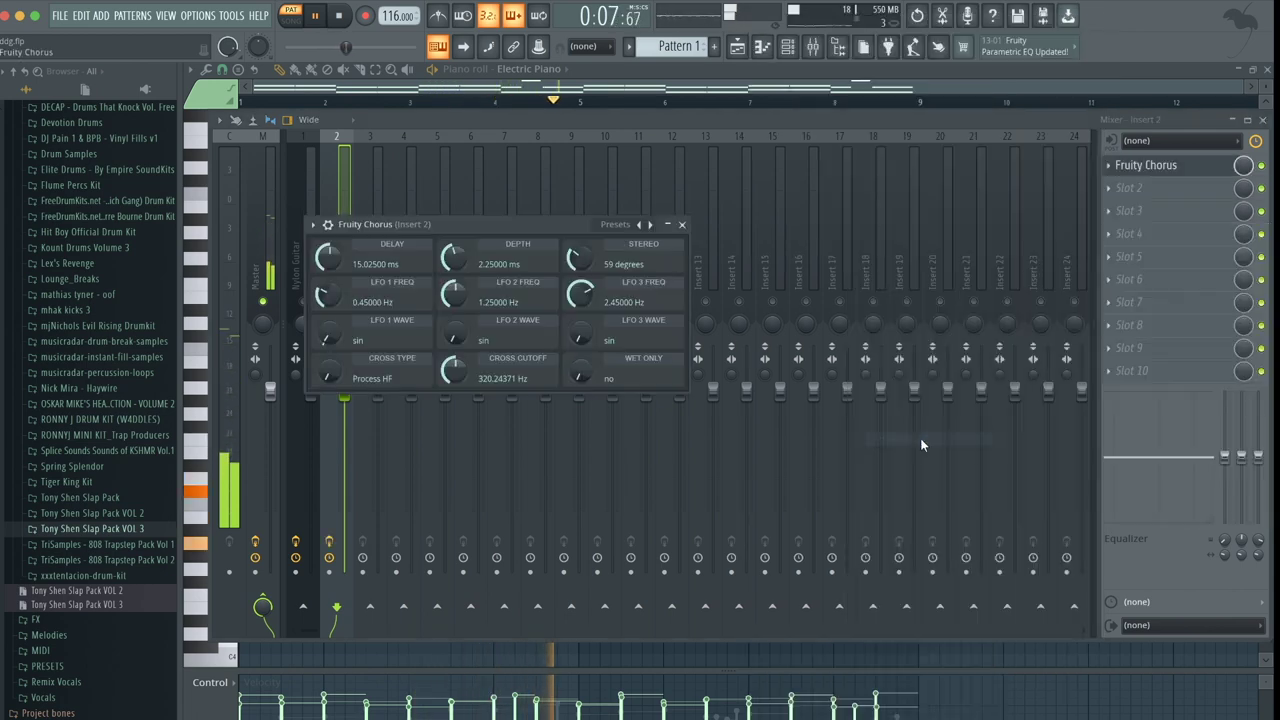
left_click(678, 221)
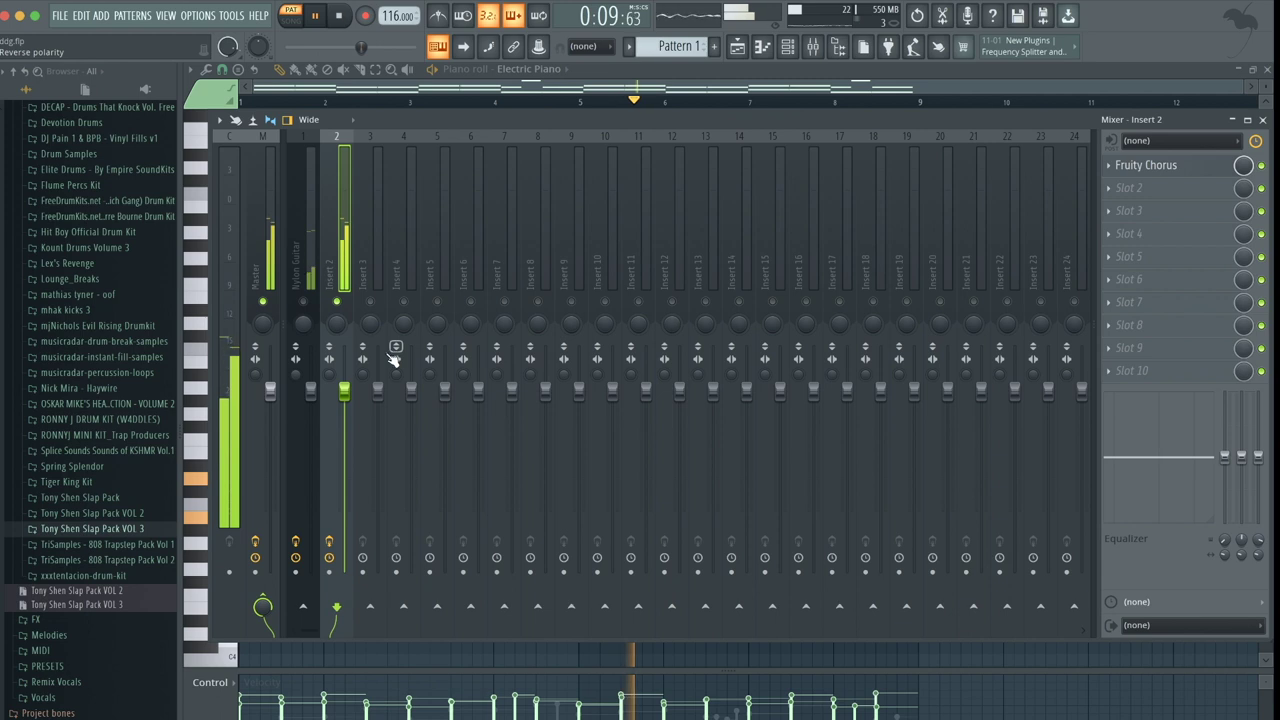
key("space")
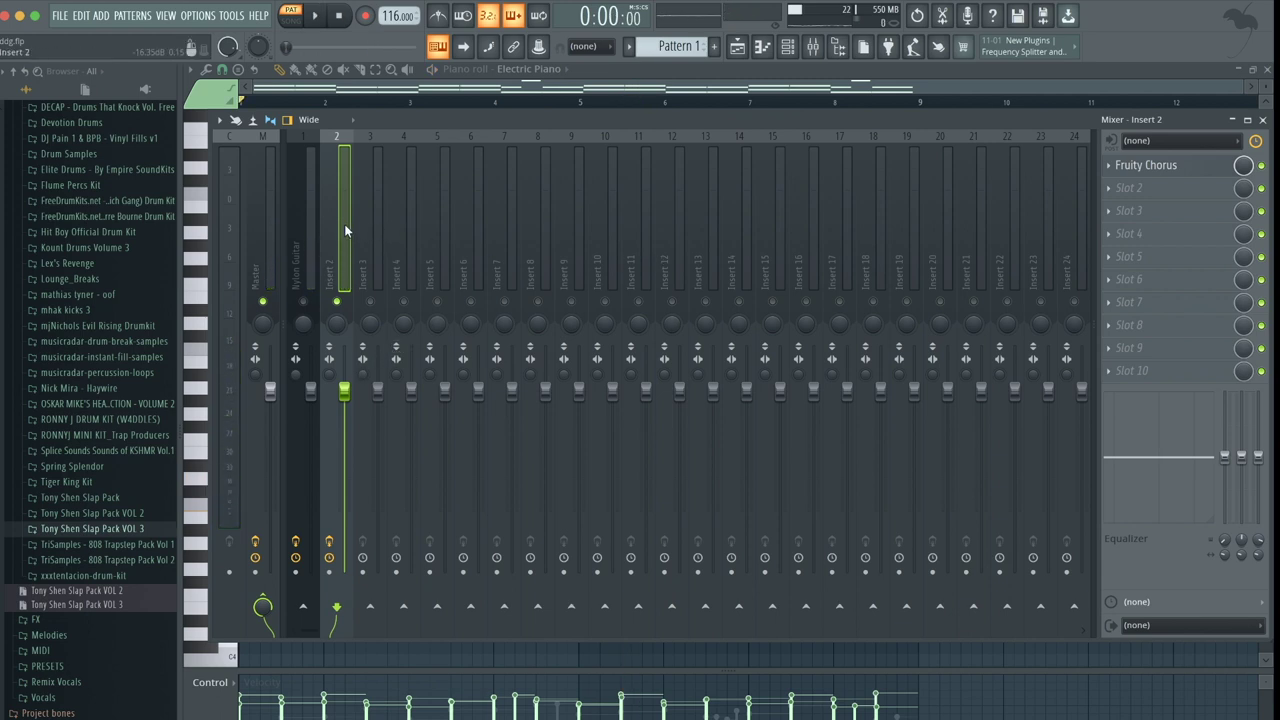
key("ctrl+l")
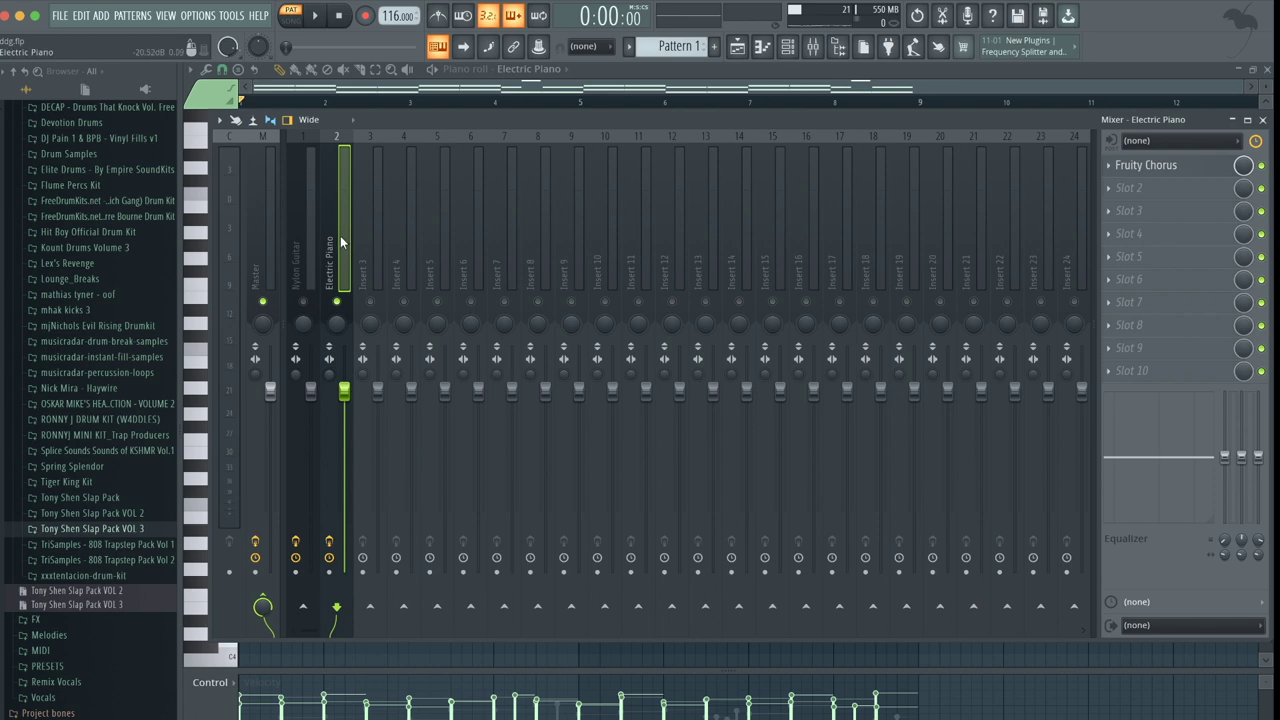
Add Fruity Parametric EQ 2 to the Electric Piano track, set band 1 to a Steep 8 high-pass near 238 Hz, and adjust an upper band.
left_click(1170, 187)
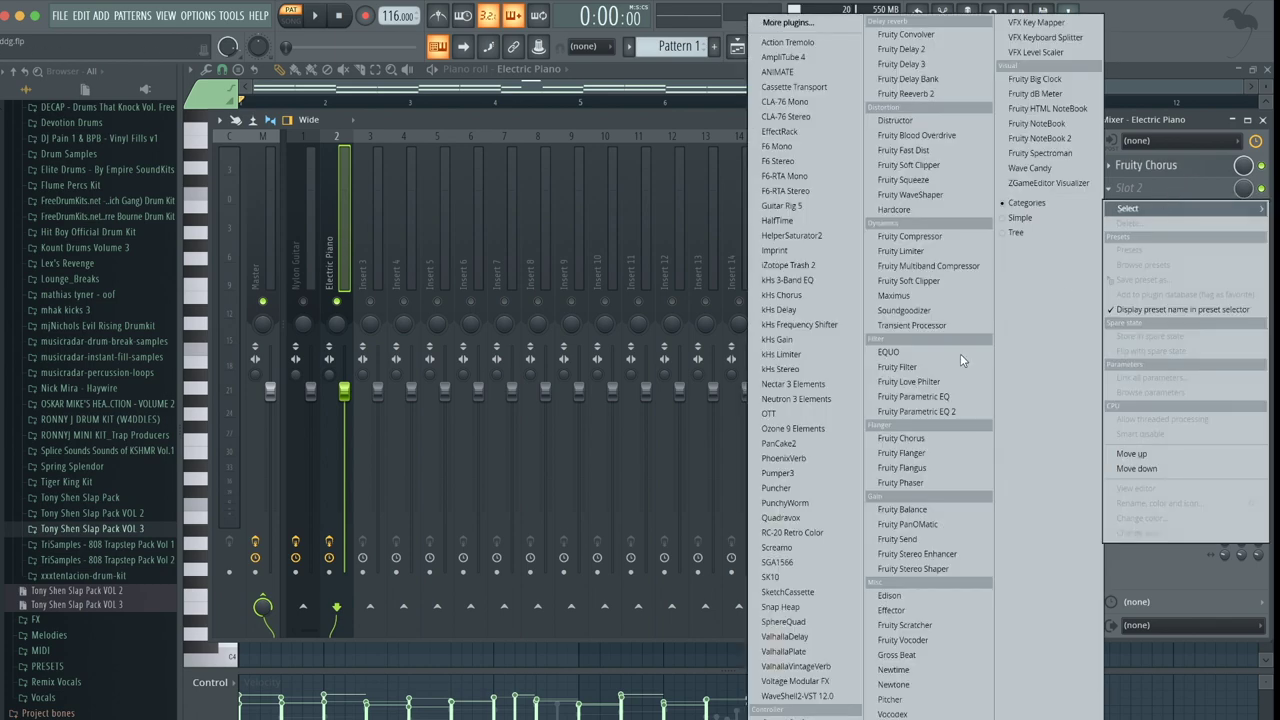
left_click(911, 417)
left_click_drag(397, 361, 396, 377)
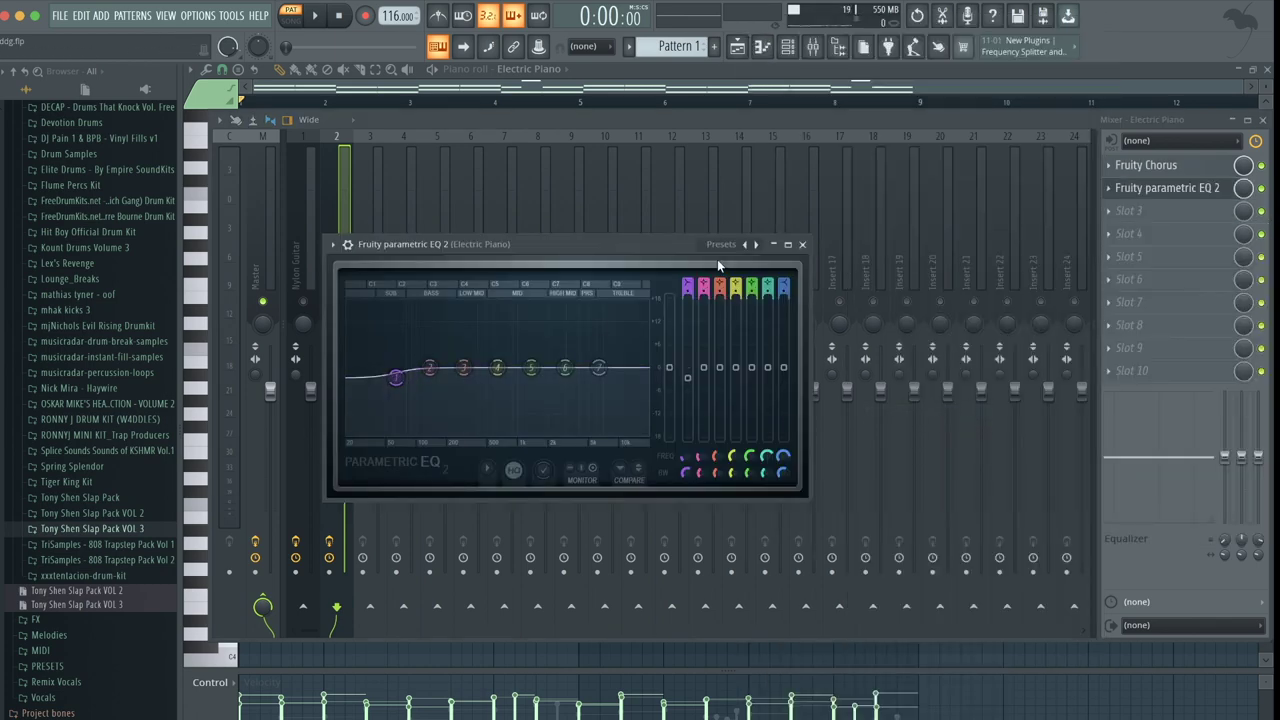
mouse_move(688, 285)
left_mouse_down()
mouse_move(688, 298)
mouse_move(688, 280)
left_mouse_up()
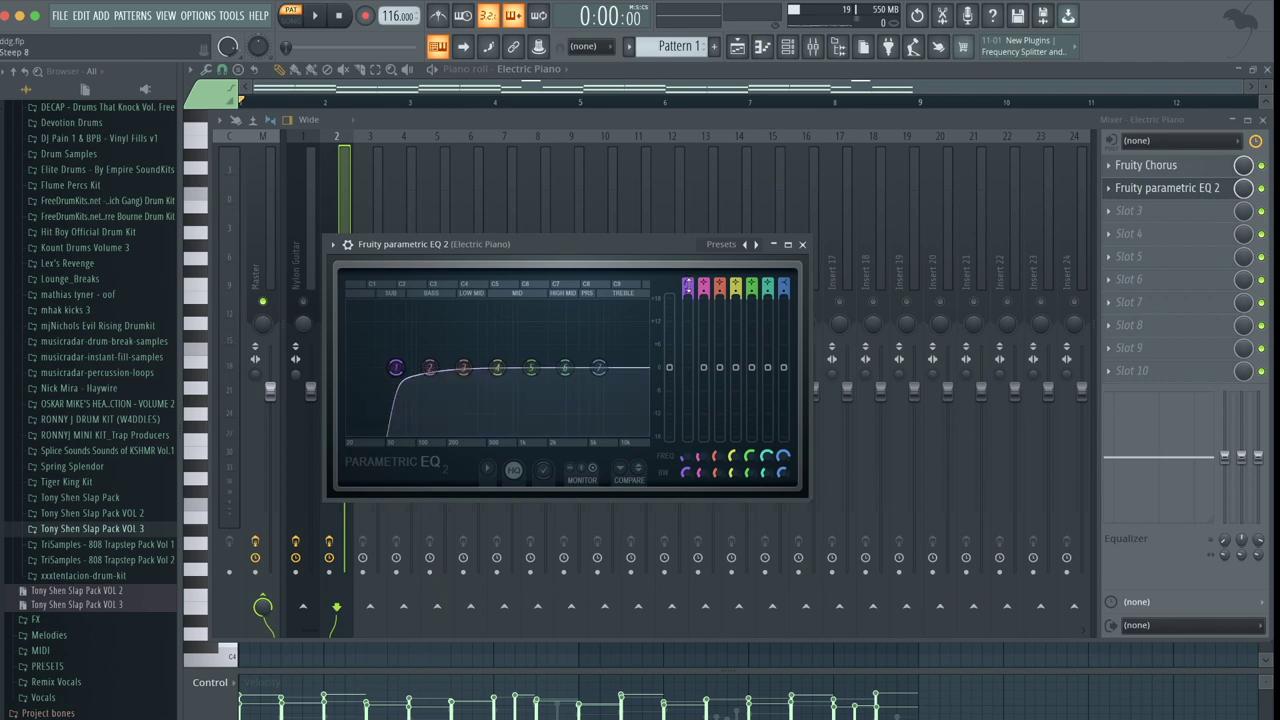
left_click_drag(407, 370, 449, 367)
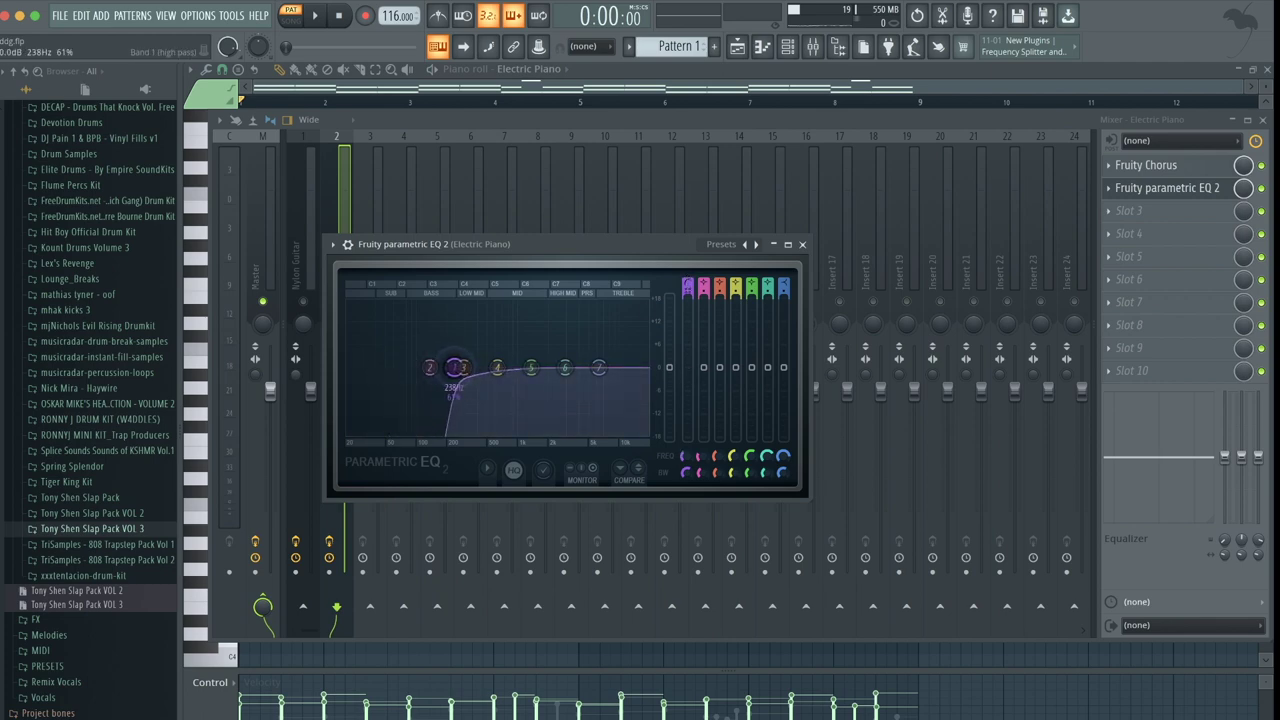
key("space")
left_click_drag(590, 371, 537, 394)
left_click(802, 244)
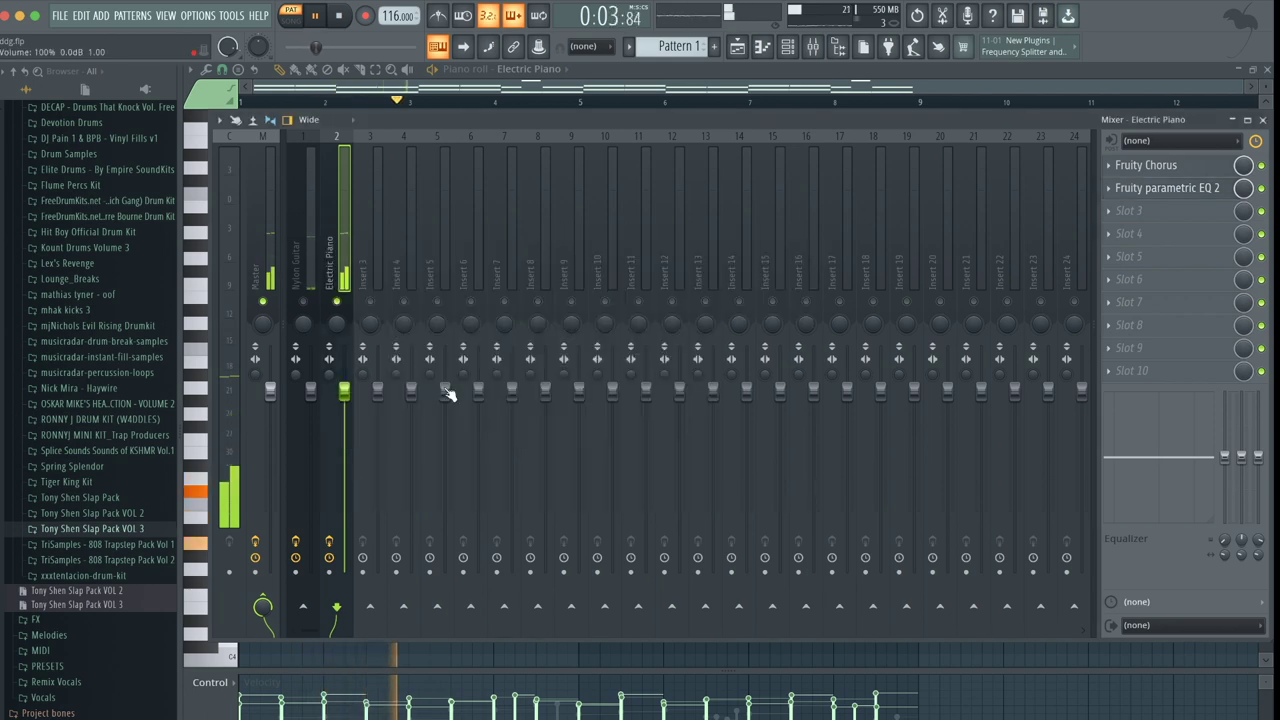
Lower the Electric Piano and Nylon Guitar mixer faders during playback, bringing the piano down further, and stop the pattern.
left_click_drag(344, 391, 344, 401)
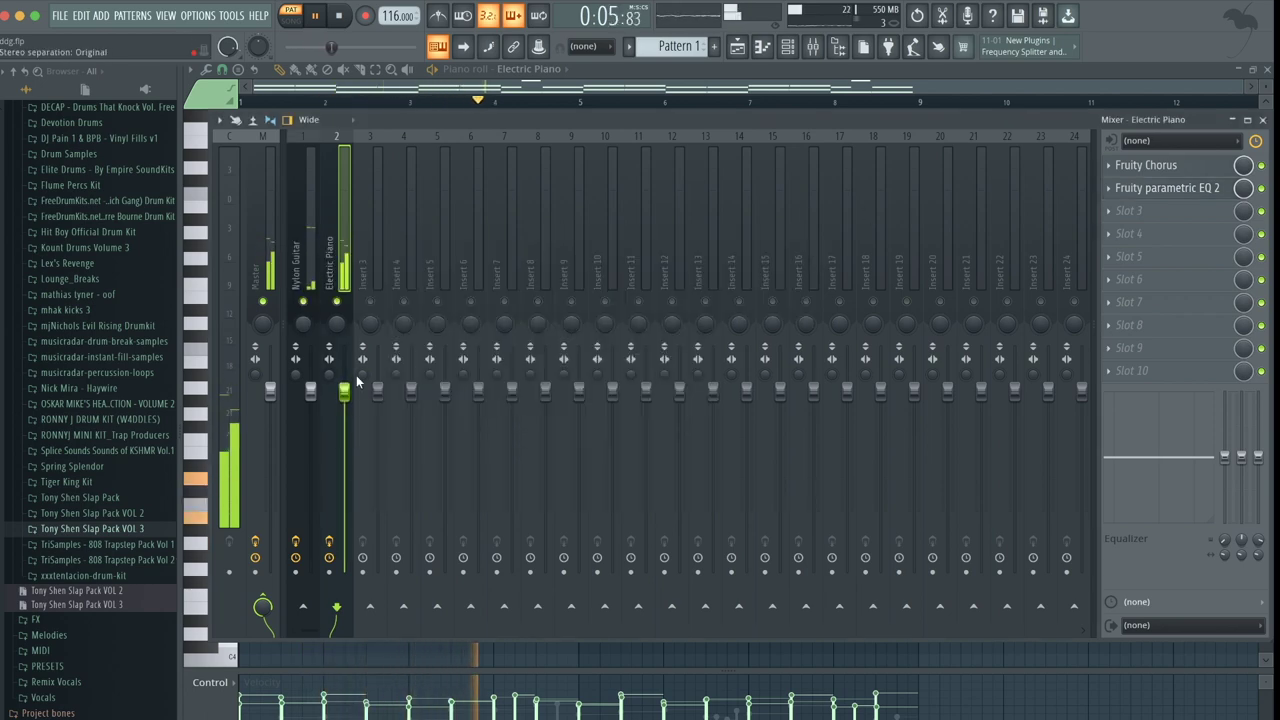
key("XF86AudioLowerVolume")
key("XF86AudioLowerVolume")
key("XF86AudioLowerVolume")
key("XF86AudioLowerVolume")
key("XF86AudioLowerVolume")
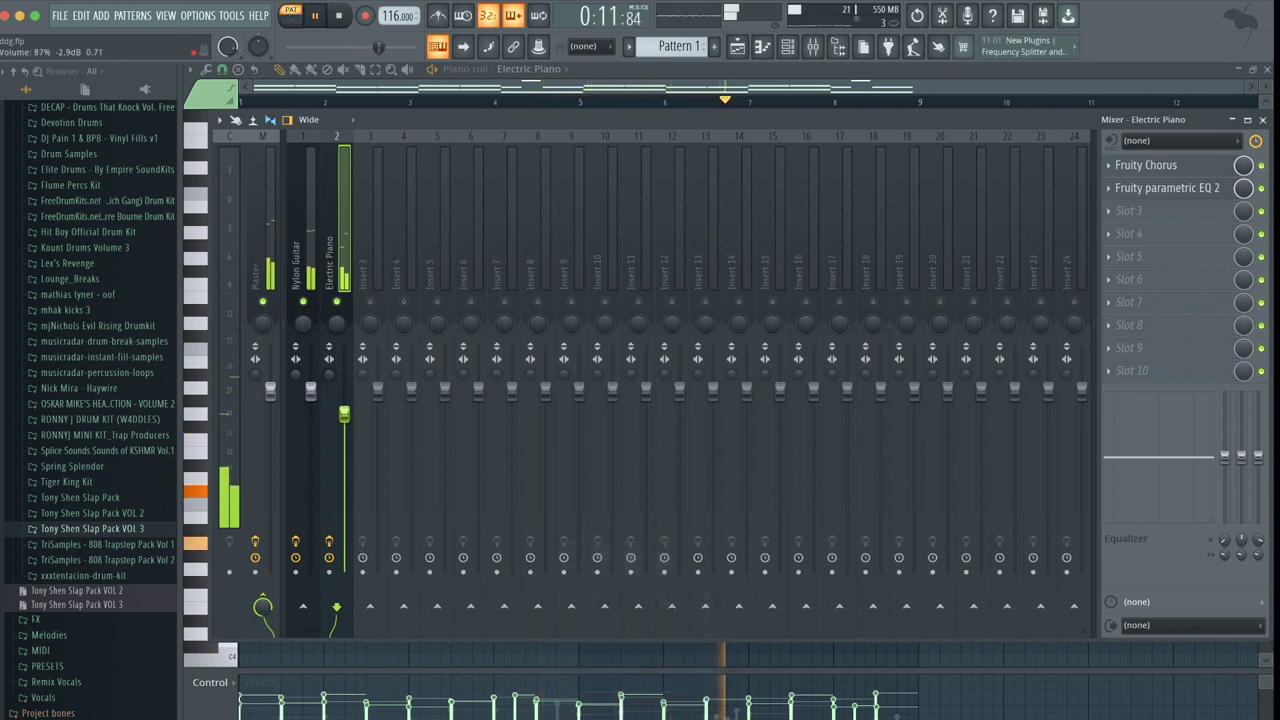
left_click(310, 396)
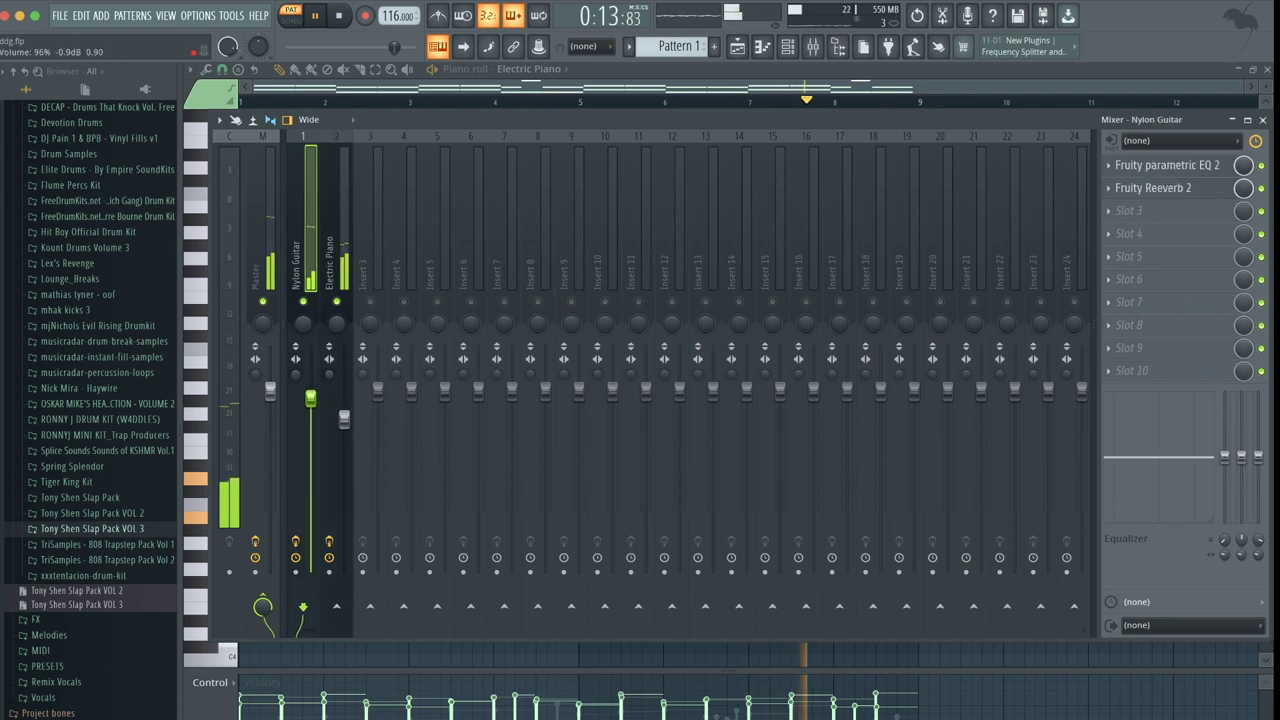
left_click(343, 418)
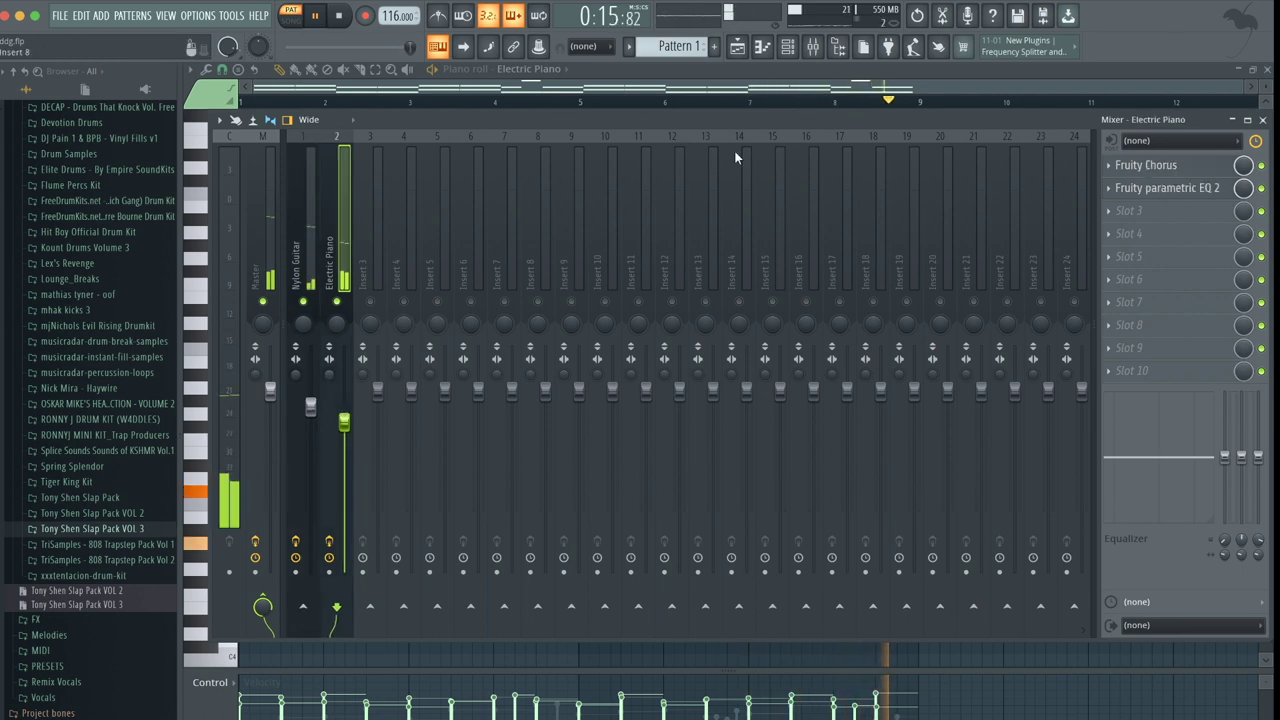
key("space")
Audition claps in Tony Shen Slap Pack VOL 3 and load the savior sample onto the 808 HiHat channel.
key("F6")
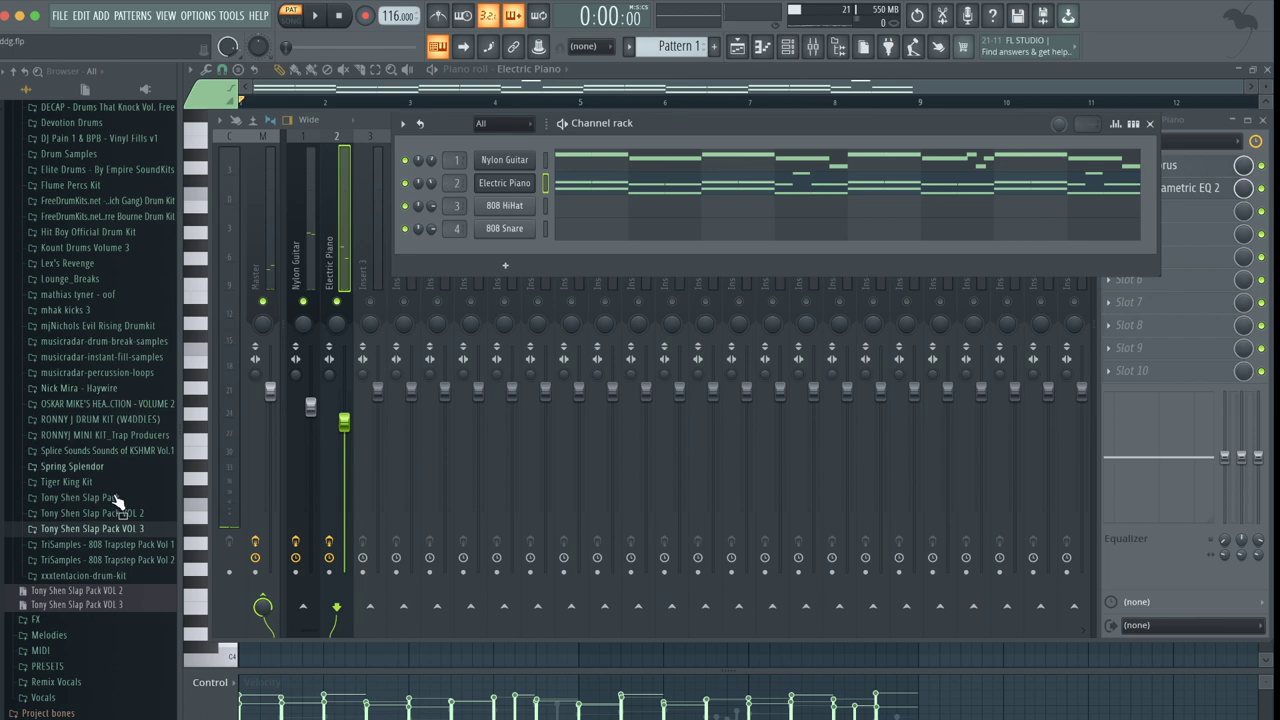
left_click(110, 530)
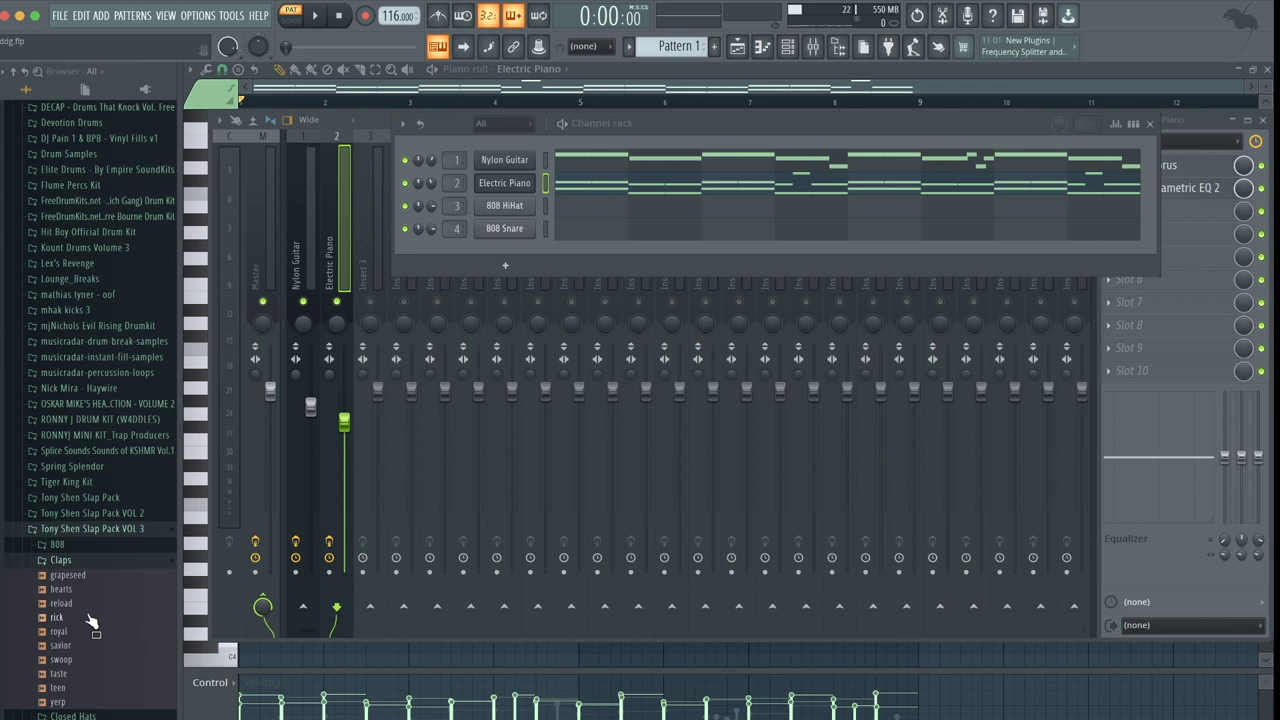
left_click(82, 633)
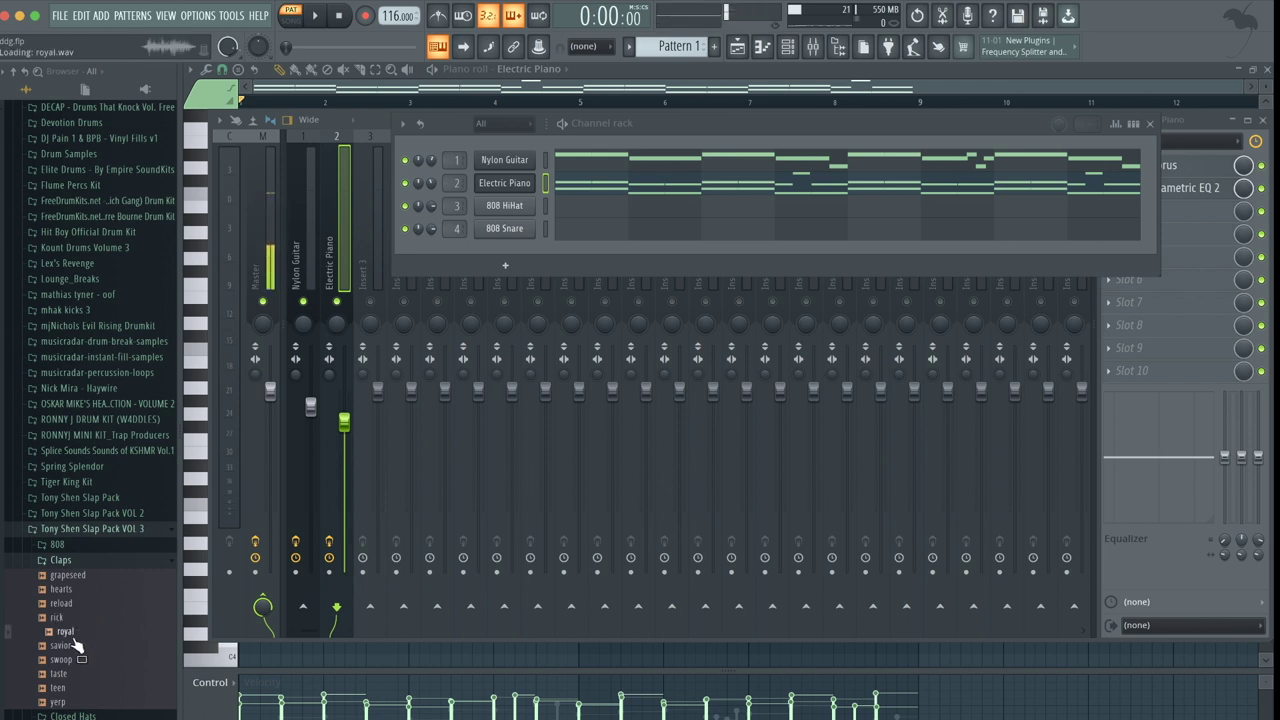
left_click(73, 646)
left_click_drag(447, 373, 510, 206)
Place savior clap steps on beat 3 of bars 1 to 3 and unmute all mixer tracks, with the pattern playing.
left_click(1132, 123)
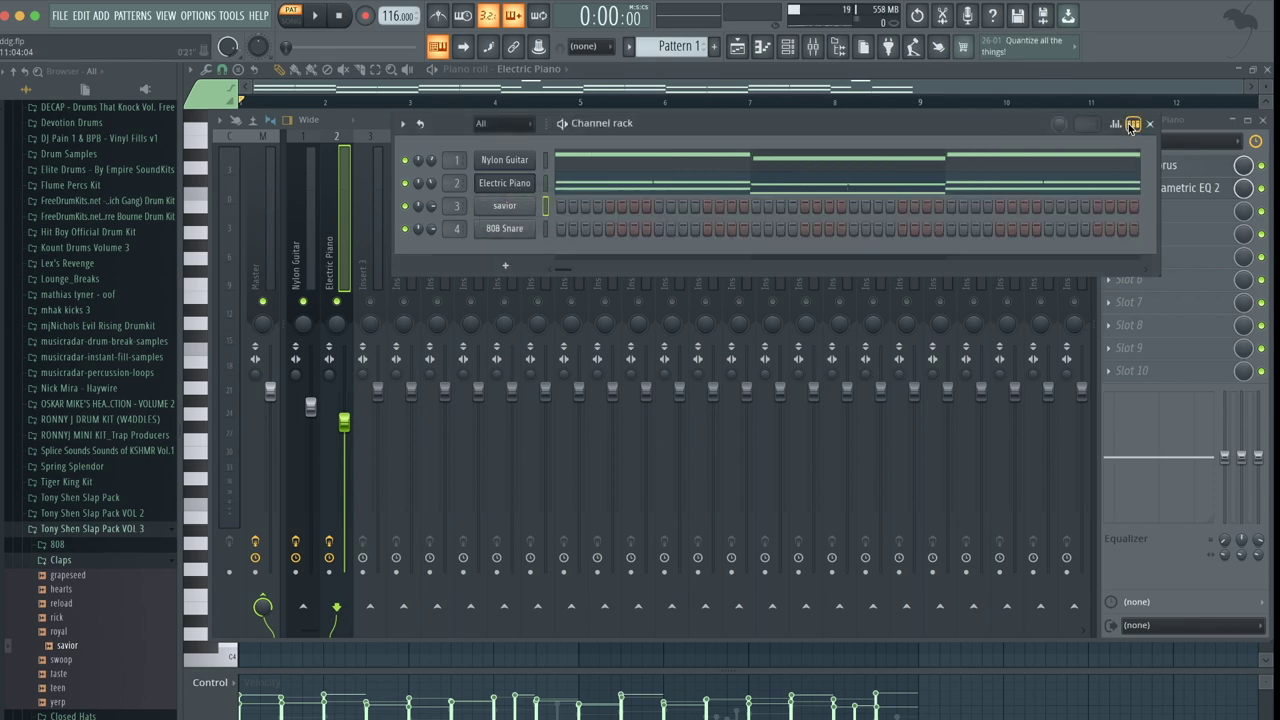
key("space")
key("space")
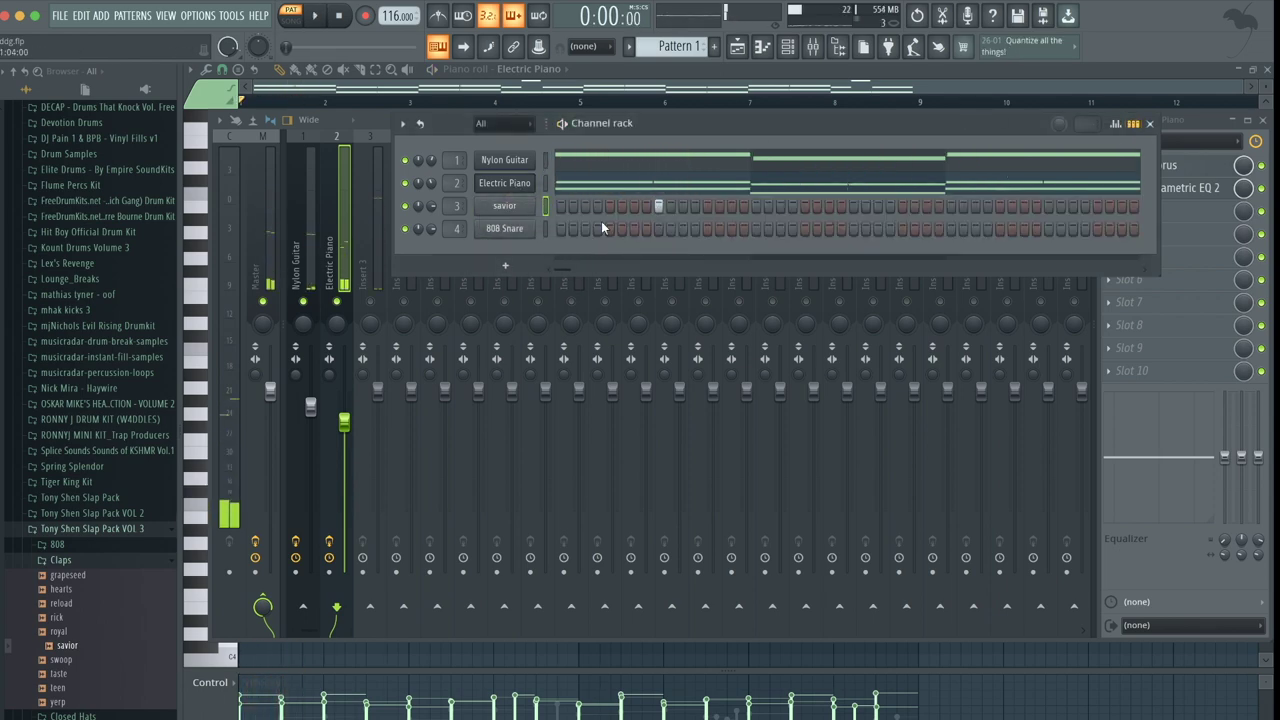
right_click(370, 303)
left_click(788, 49)
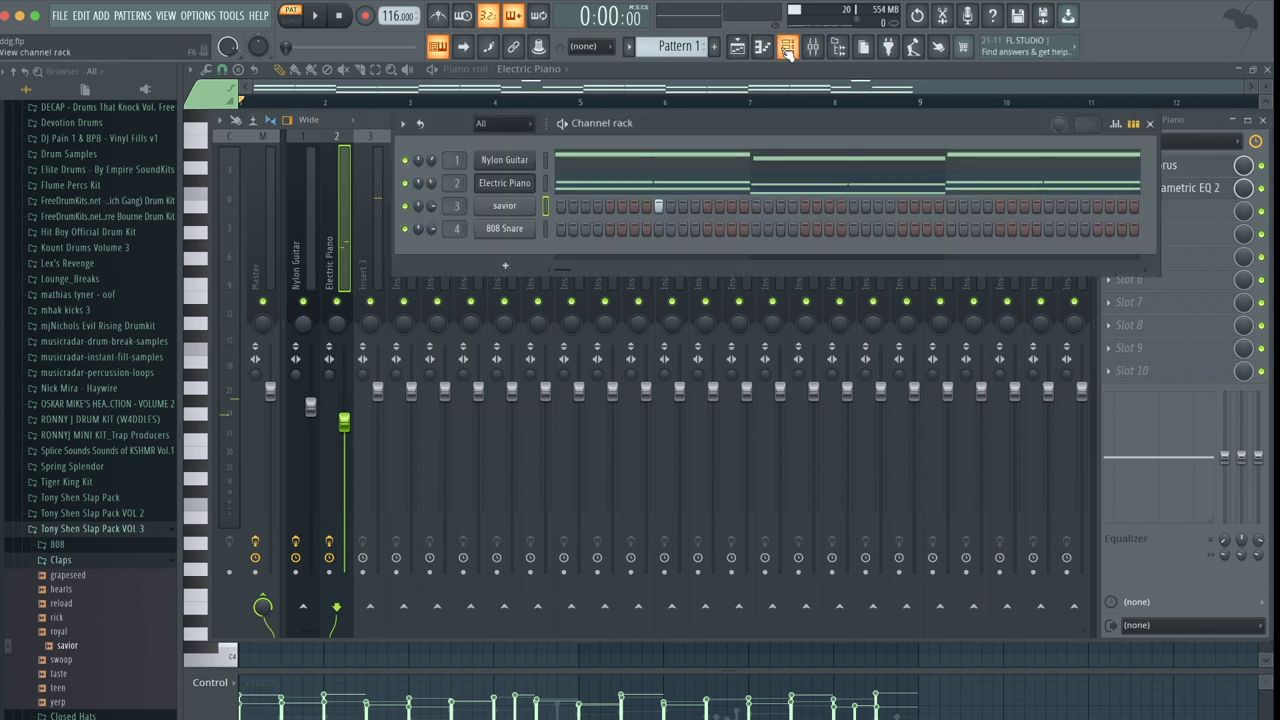
key("space")
left_click(852, 205)
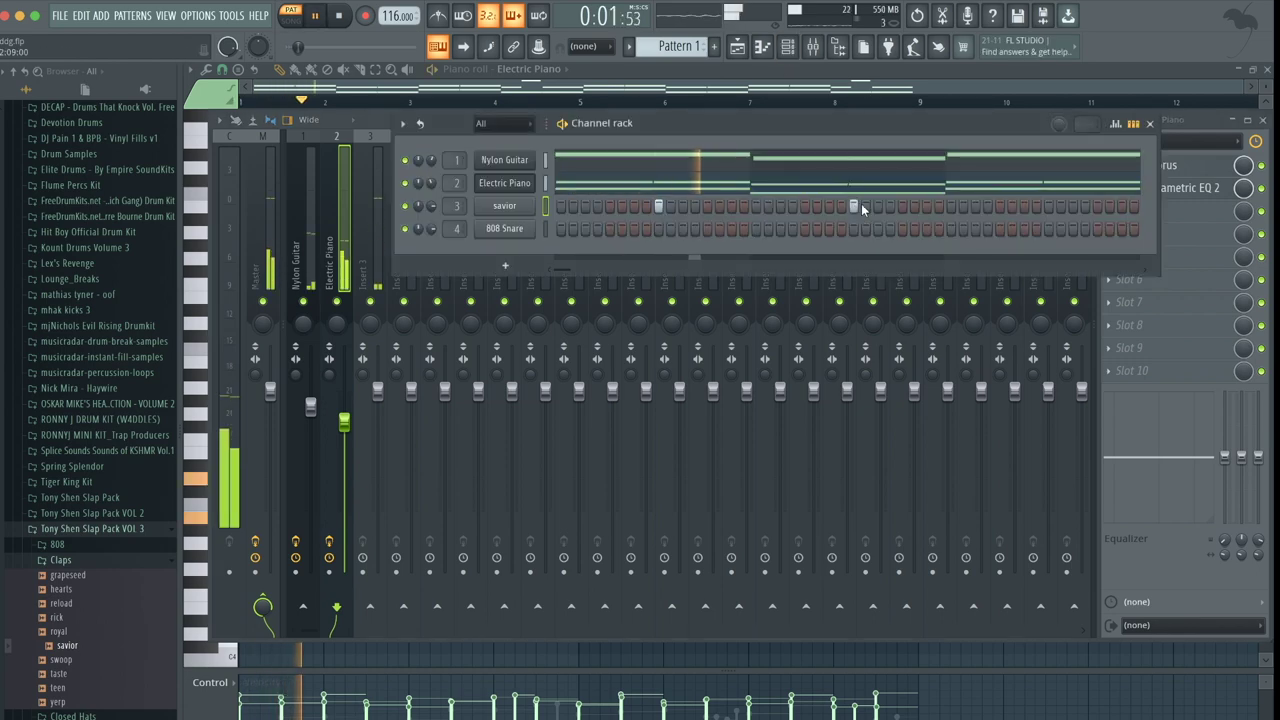
Add a savior clap on beat 3 of bar 4 in the piano roll and duplicate the four claps into bars 5 to 8.
left_click(1134, 124)
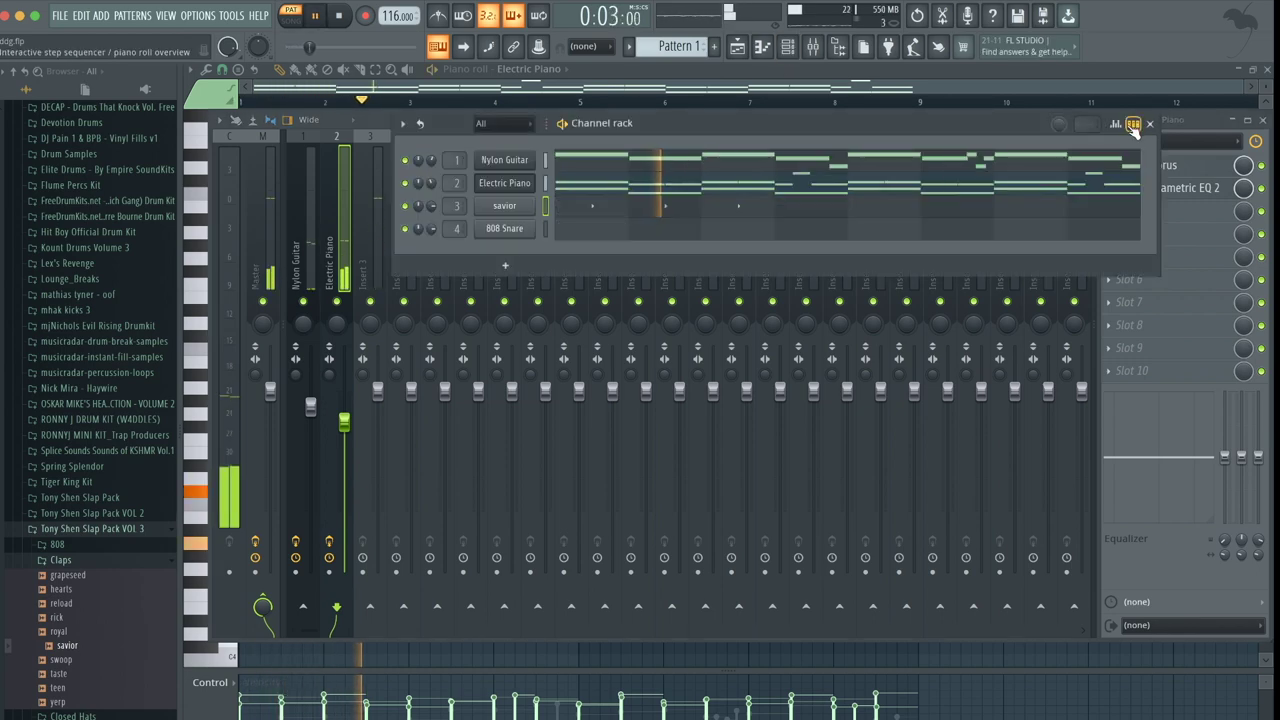
left_click(820, 208)
left_click_drag(646, 461, 403, 538)
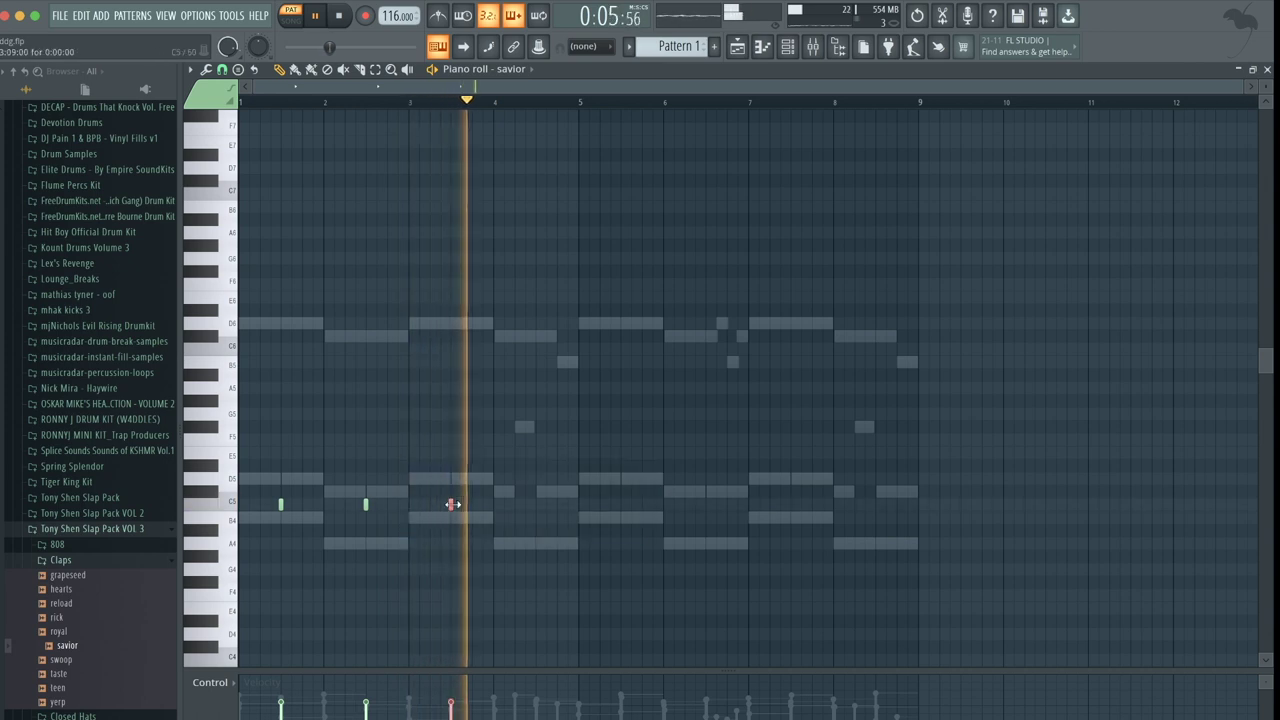
left_click(536, 504)
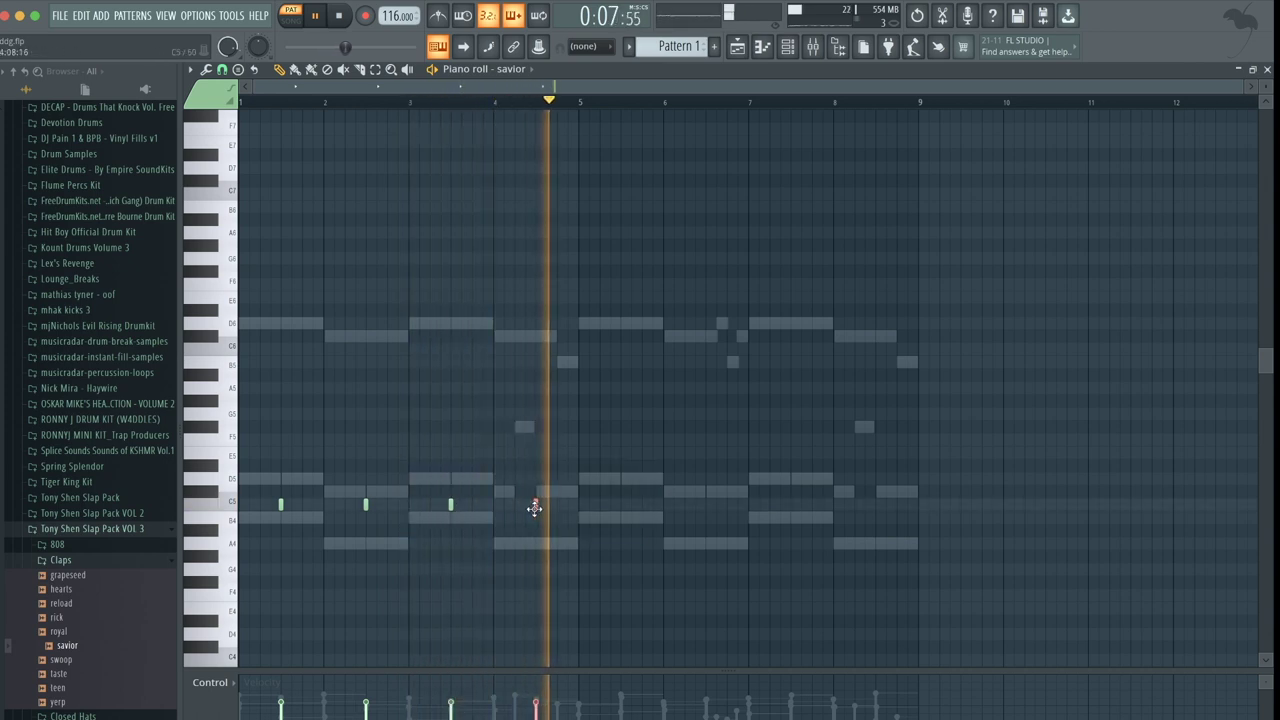
left_click_drag(585, 525, 138, 464)
left_click_drag(281, 505, 618, 531)
left_click(725, 338, "super")
Audition the 808 samples in Tony Shen Slap Pack VOL 3 and load hydro onto the 808 Snare channel.
key("F6")
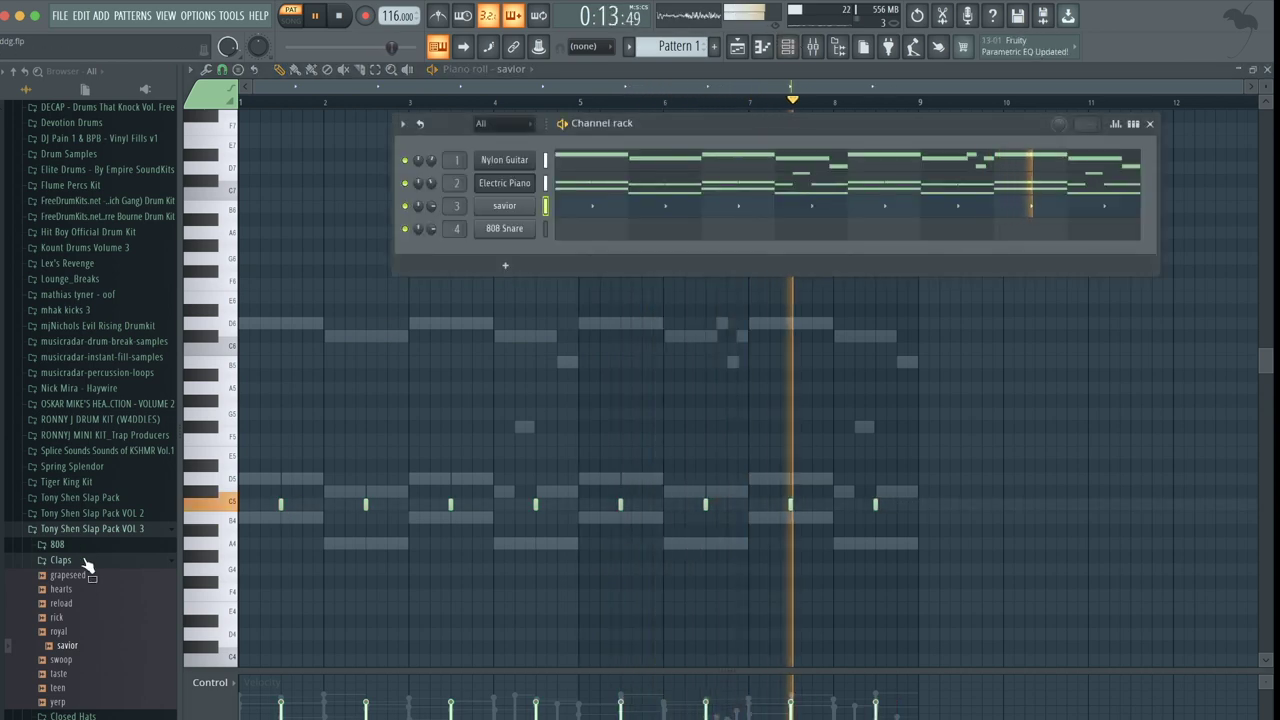
left_click(80, 556)
left_click(79, 543)
key("space")
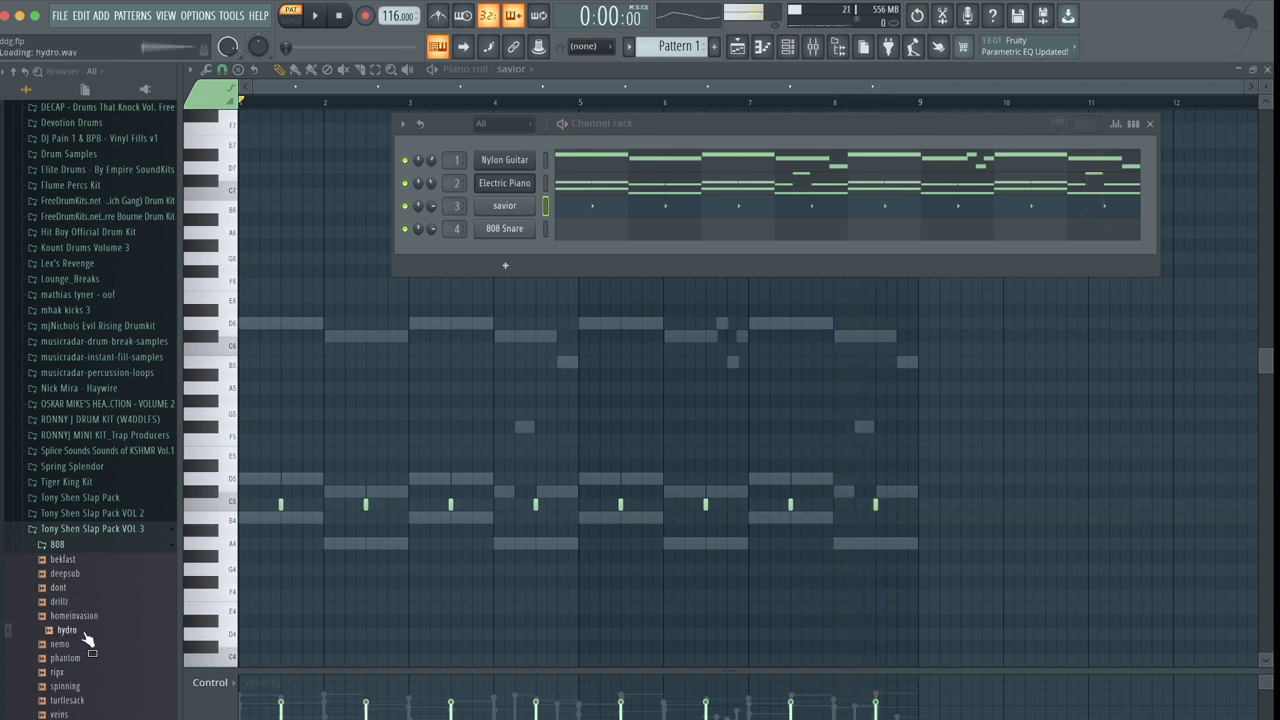
left_click_drag(481, 436, 520, 229)
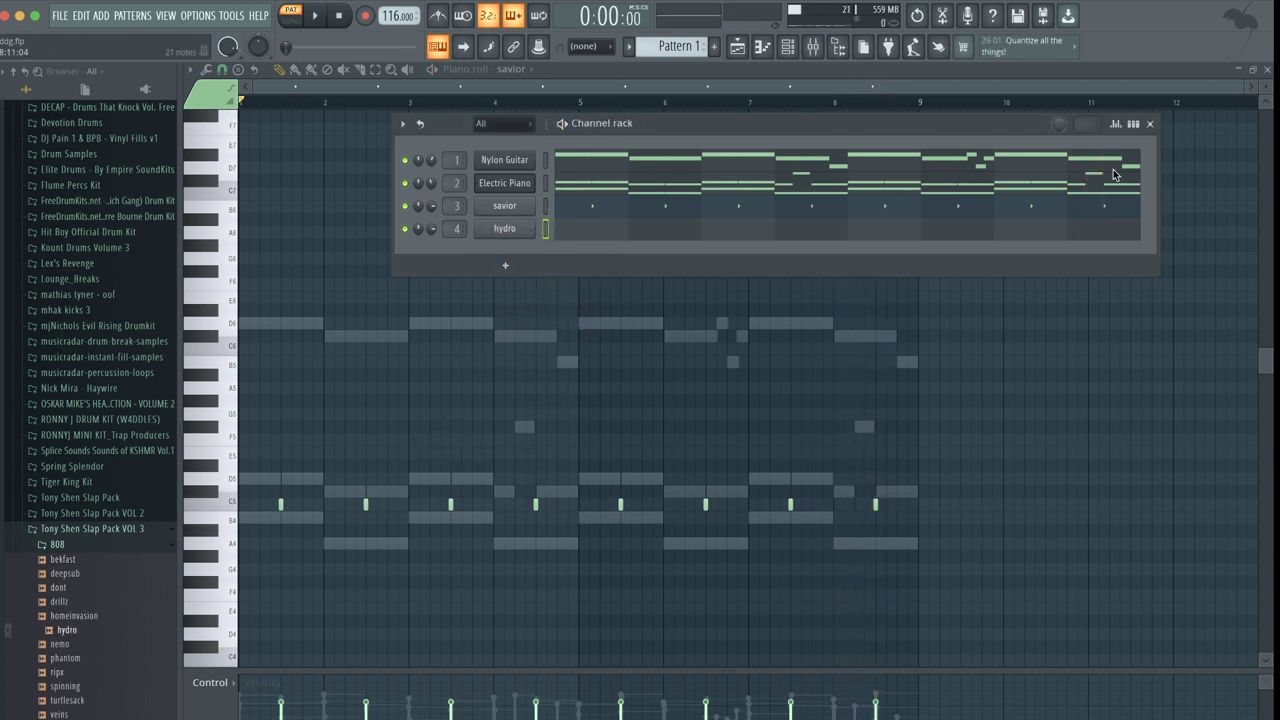
Place hydro 808 hits on bar 1 step 1, bar 2 steps 5 and 11, and bar 3 step 1 during playback.
left_click(1135, 125)
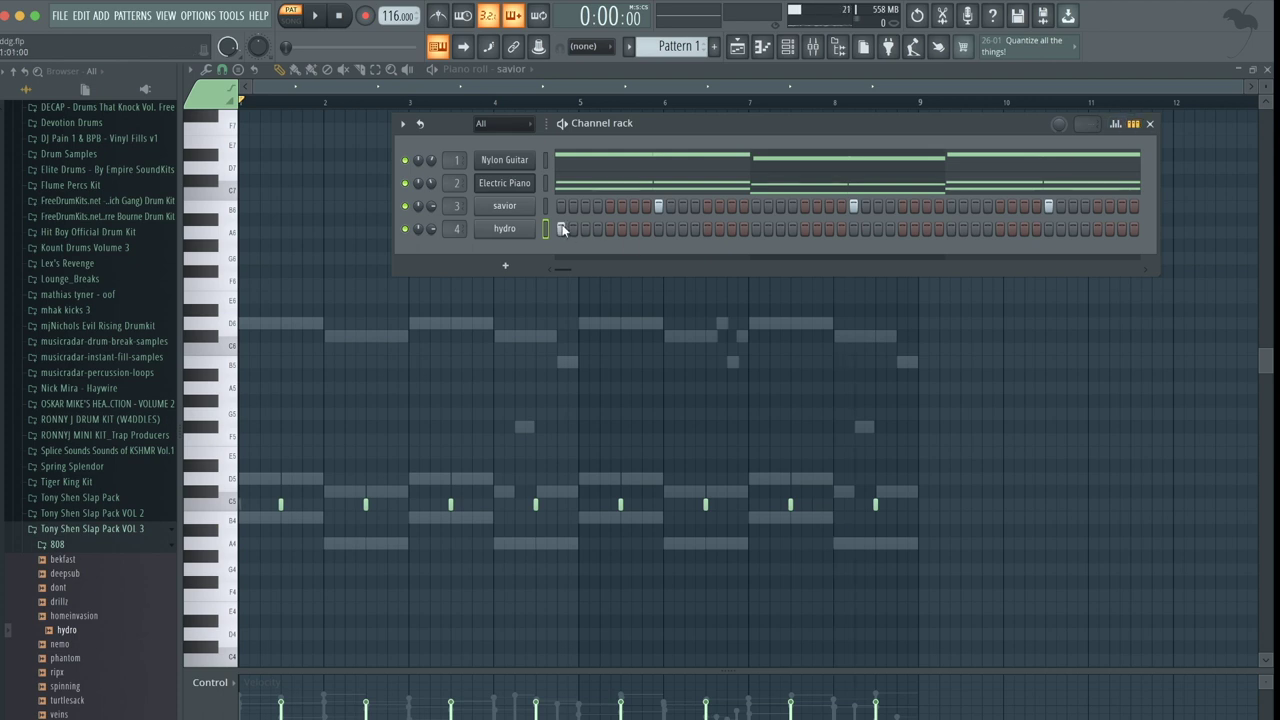
key("space")
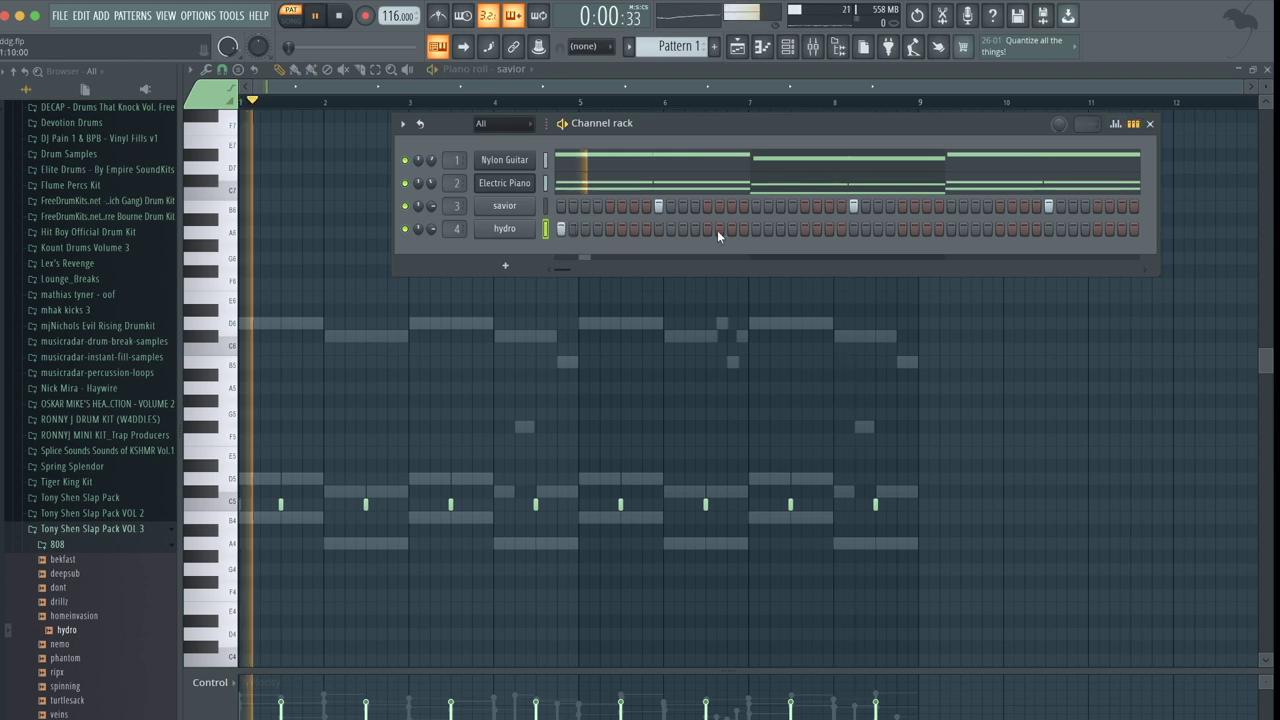
left_click(780, 229)
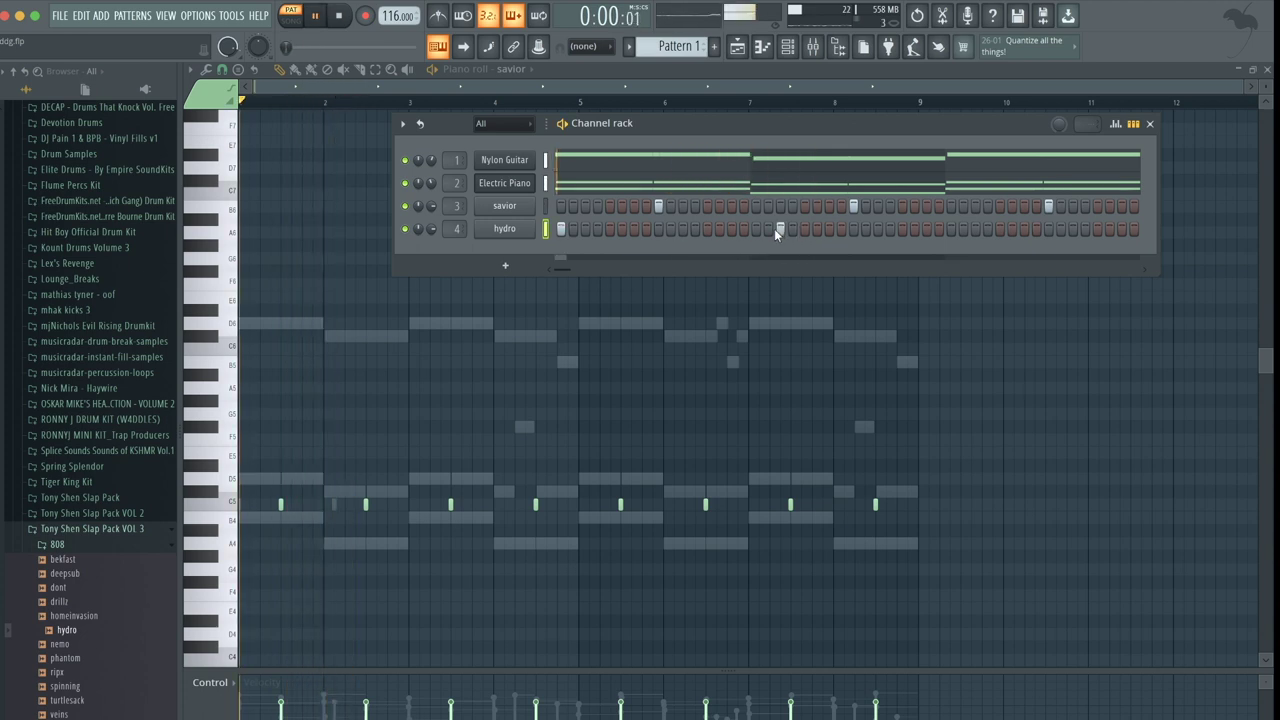
left_click(878, 229)
left_click(950, 228)
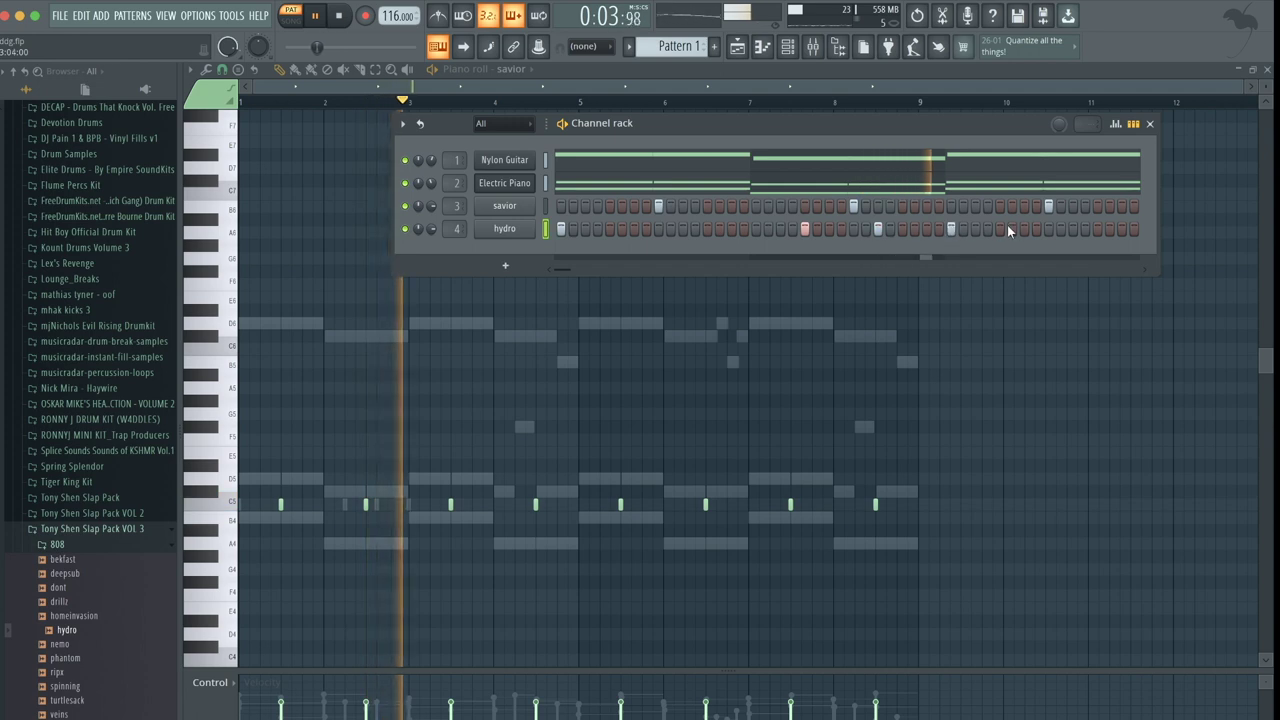
Add hydro 808 hits on step 13 of bar 4 and on steps 1 and 7 of bar 5.
mouse_move(564, 269)
left_mouse_down()
mouse_move(663, 269)
mouse_move(564, 269)
mouse_move(589, 269)
left_mouse_up()
left_click(707, 229)
left_click(757, 229)
left_click(830, 229)
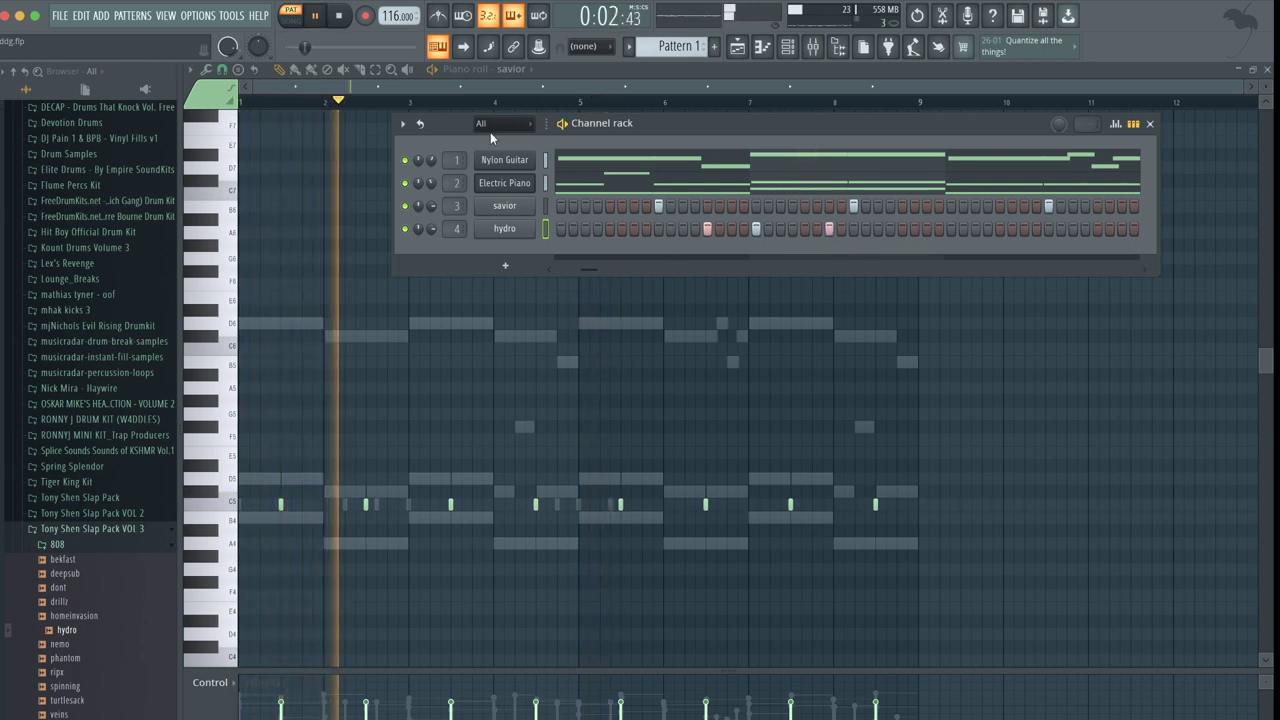
Add hydro 808 hits on bar 6 step 5 and bar 7 step 1, and finish the part with further hits through bar 8.
left_click_drag(589, 270, 603, 267)
left_click(902, 228)
left_click(1048, 229)
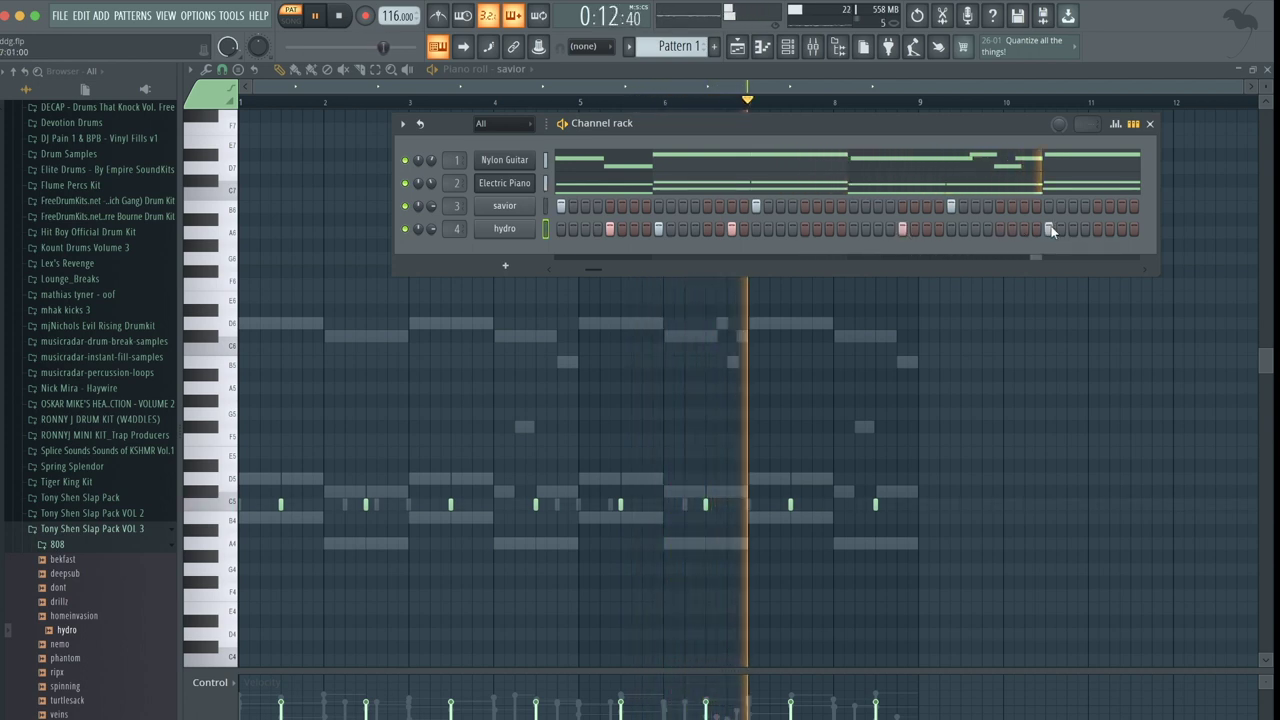
left_click_drag(614, 267, 649, 267)
left_click(720, 229)
left_click(767, 229)
left_click_drag(628, 264, 461, 254)
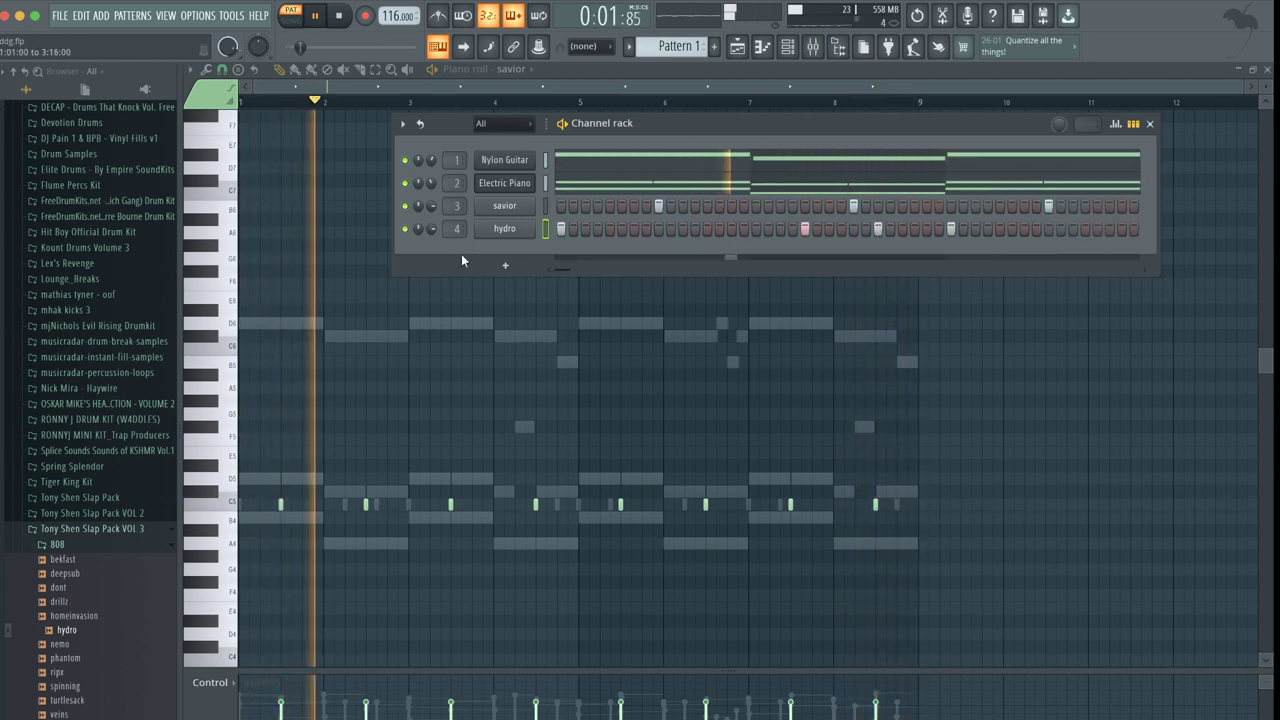
Find the open hat facelift in Tony Shen Slap Pack VOL 3 and add it as a new channel below hydro.
left_click(78, 546)
left_click(76, 576)
key("space")
left_click(74, 576)
right_click(83, 607)
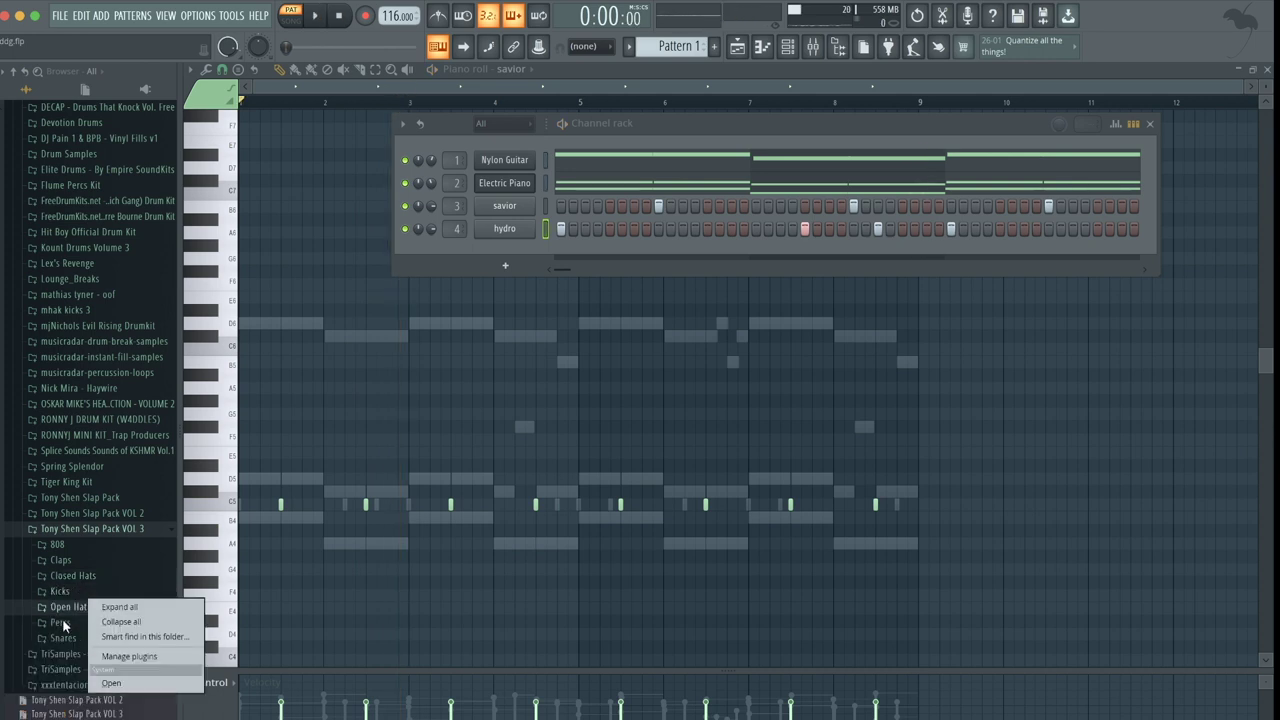
left_click(61, 615)
left_click(58, 608)
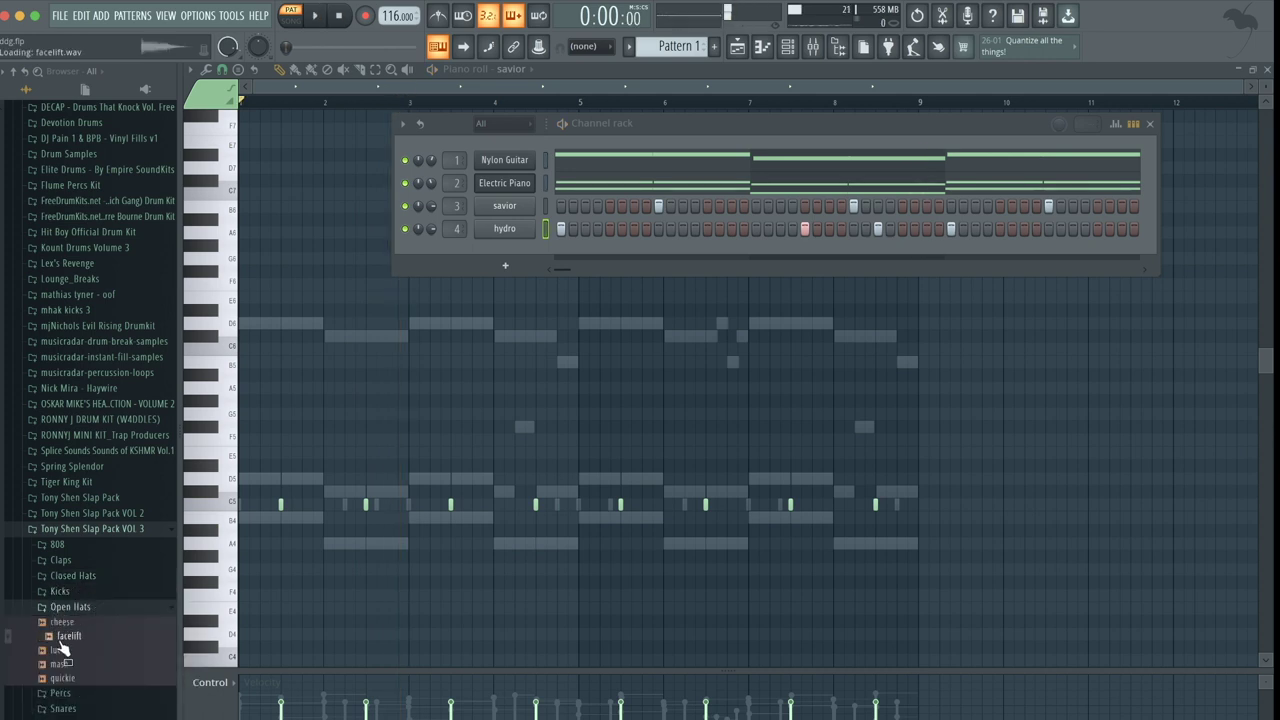
left_click_drag(432, 393, 502, 246)
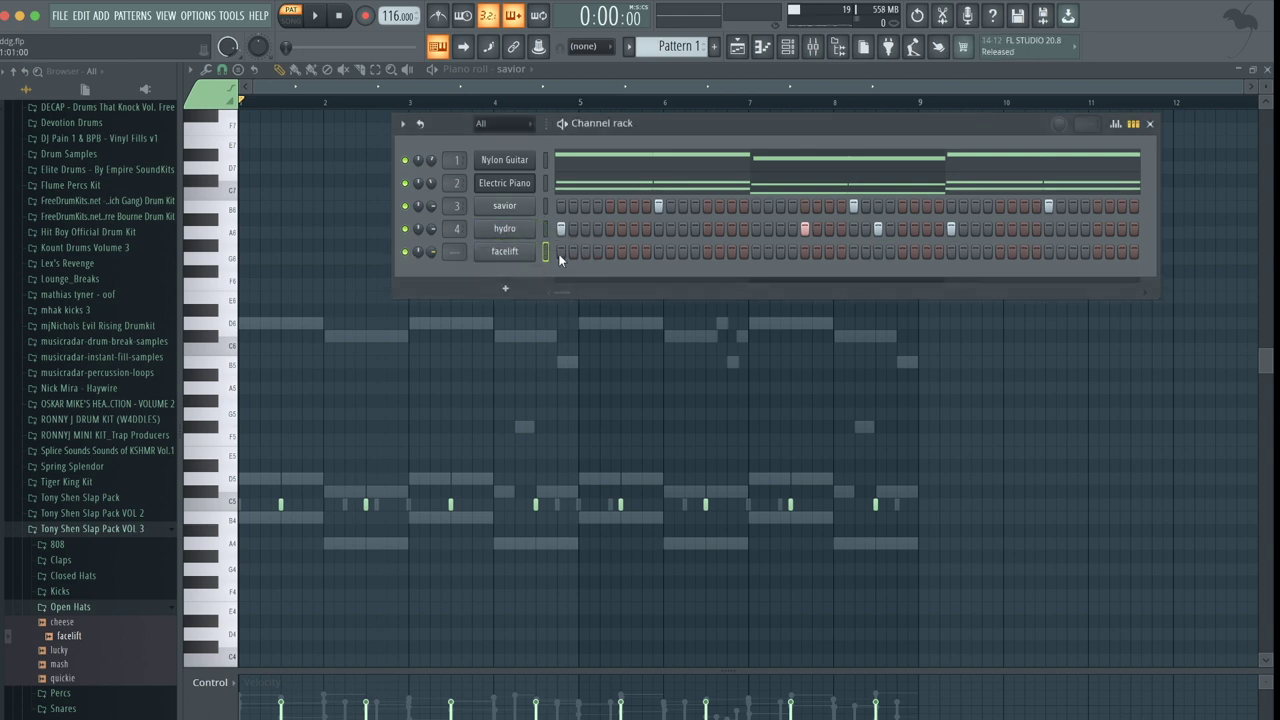
Place facelift hits on step 1 of bars 1 and 5 and on step 5 of bars 2 and 6.
left_click(561, 251)
key("space")
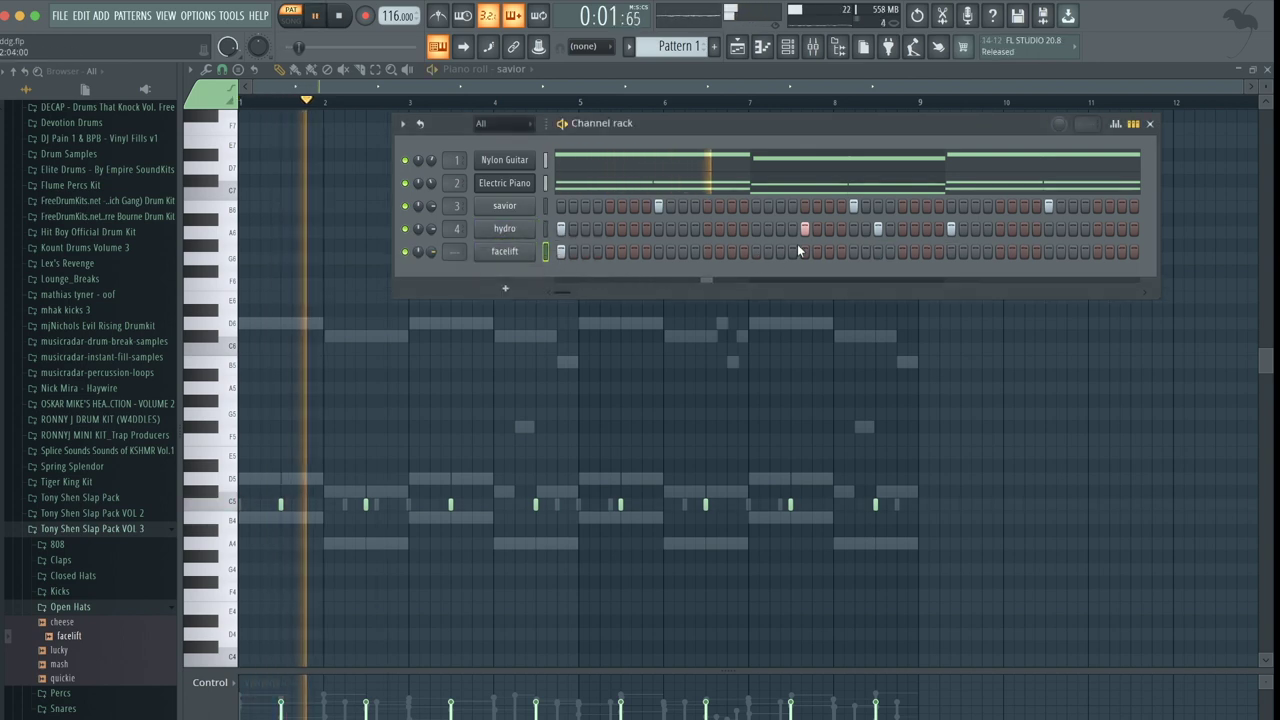
left_click(1133, 124)
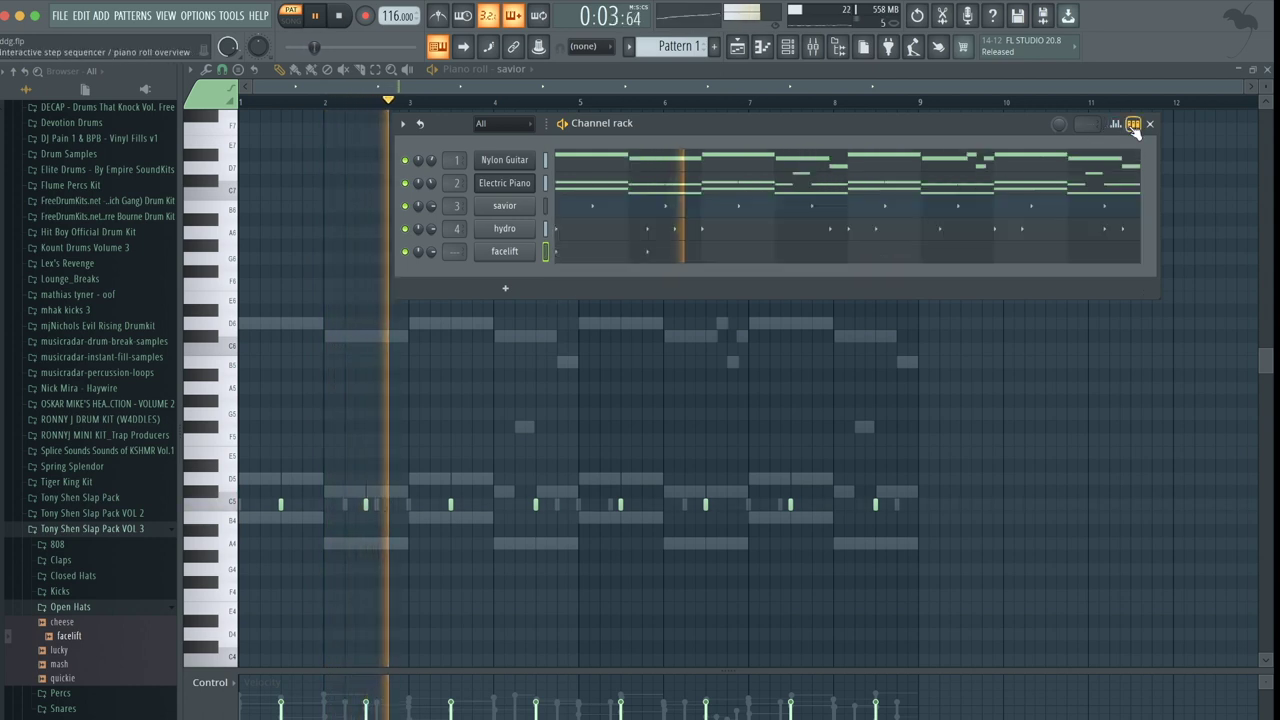
left_click(700, 251)
key("space")
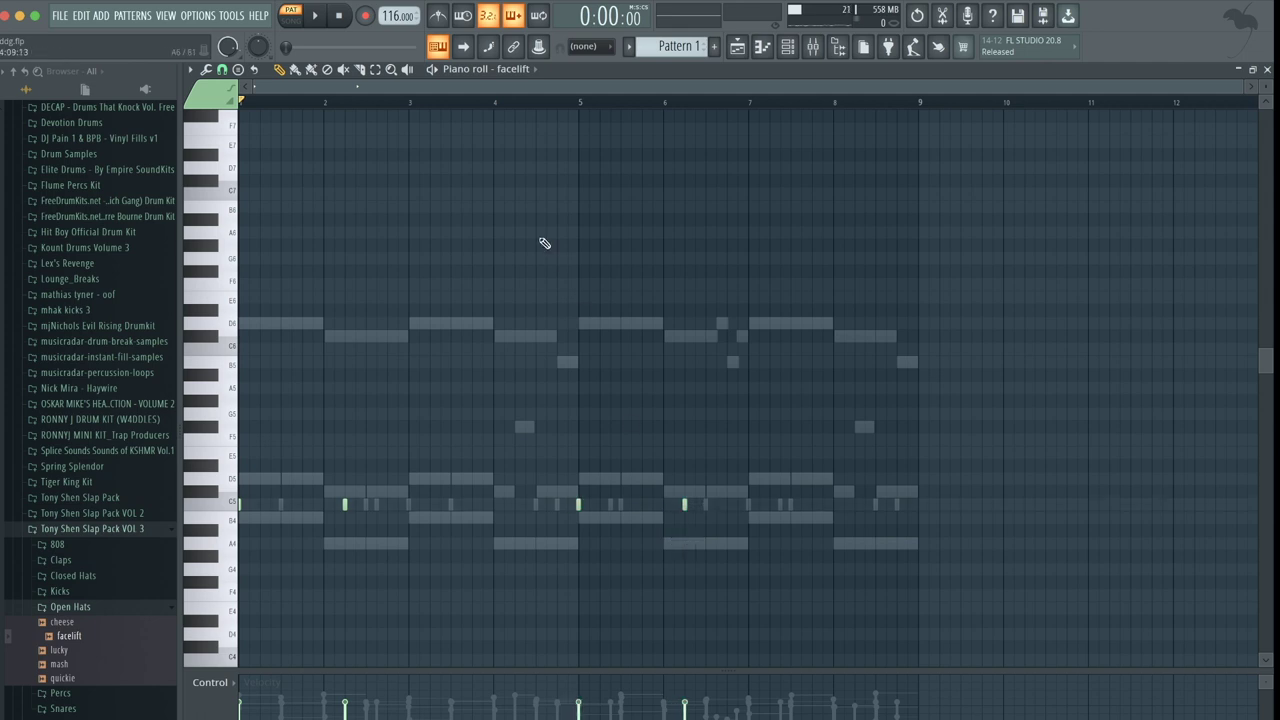
Open the hydro sample in Edison and run a region detection on its waveform.
left_click(514, 69)
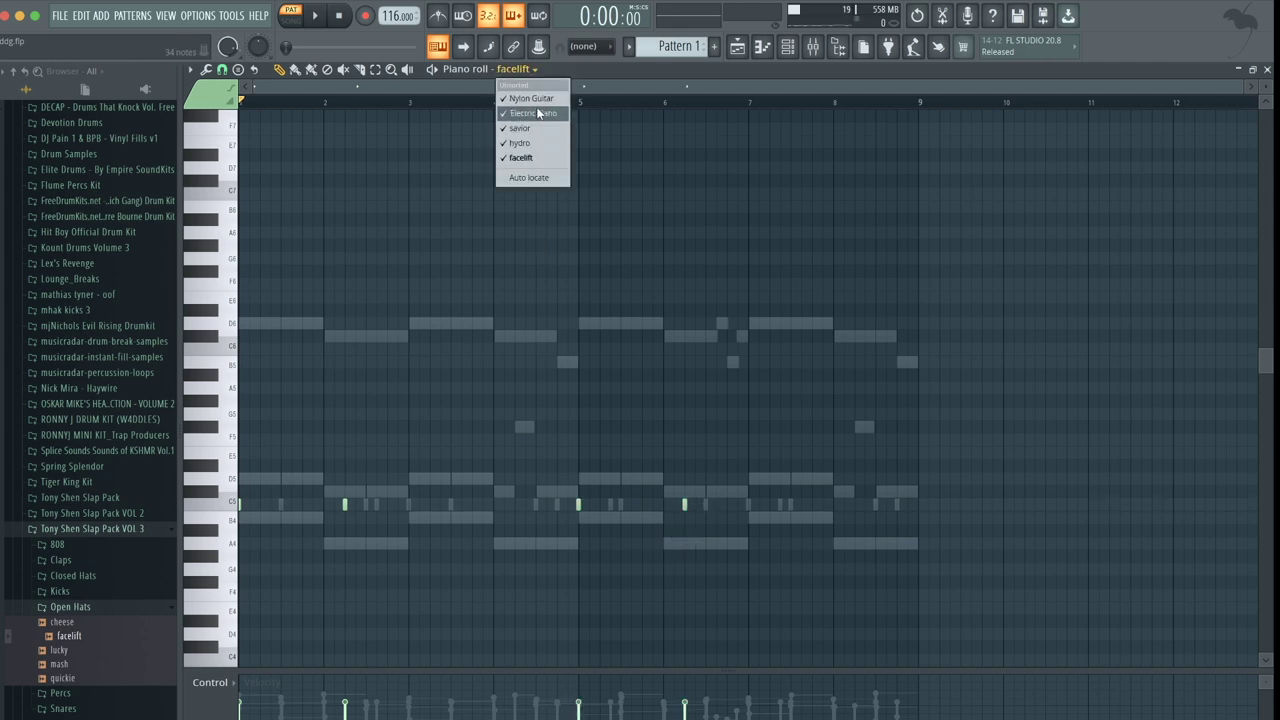
left_click(534, 143)
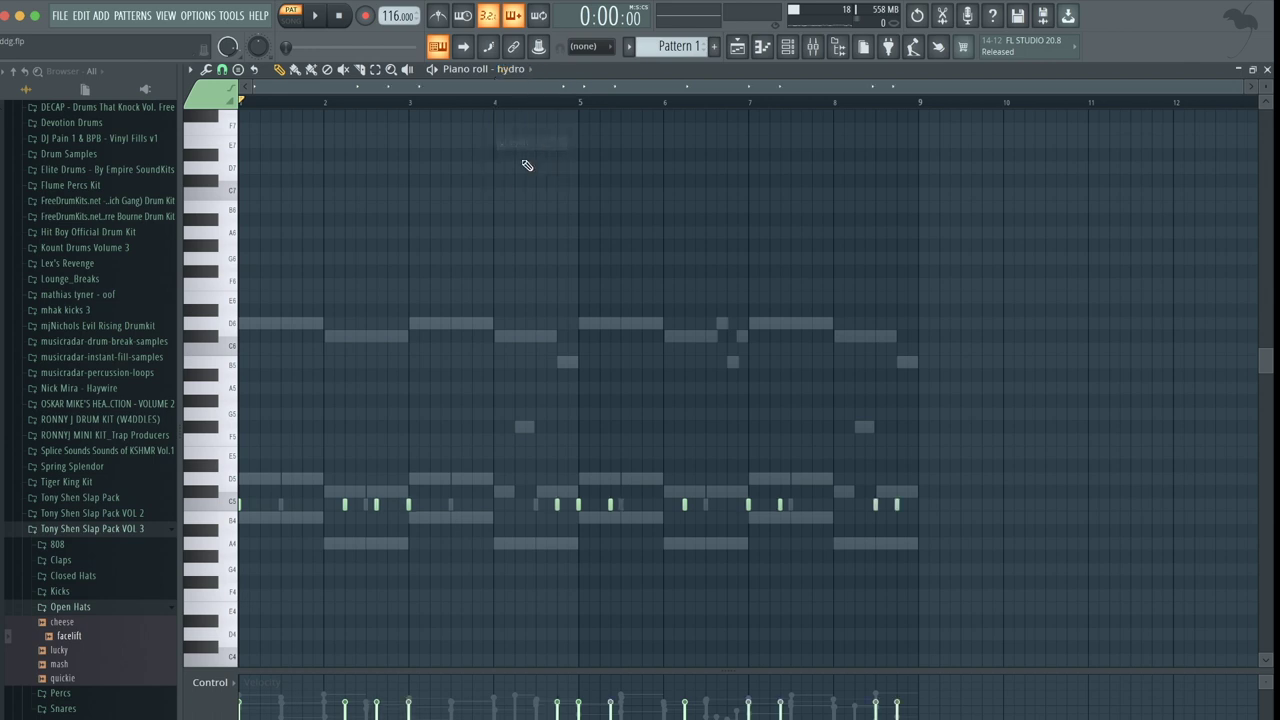
left_click(786, 47)
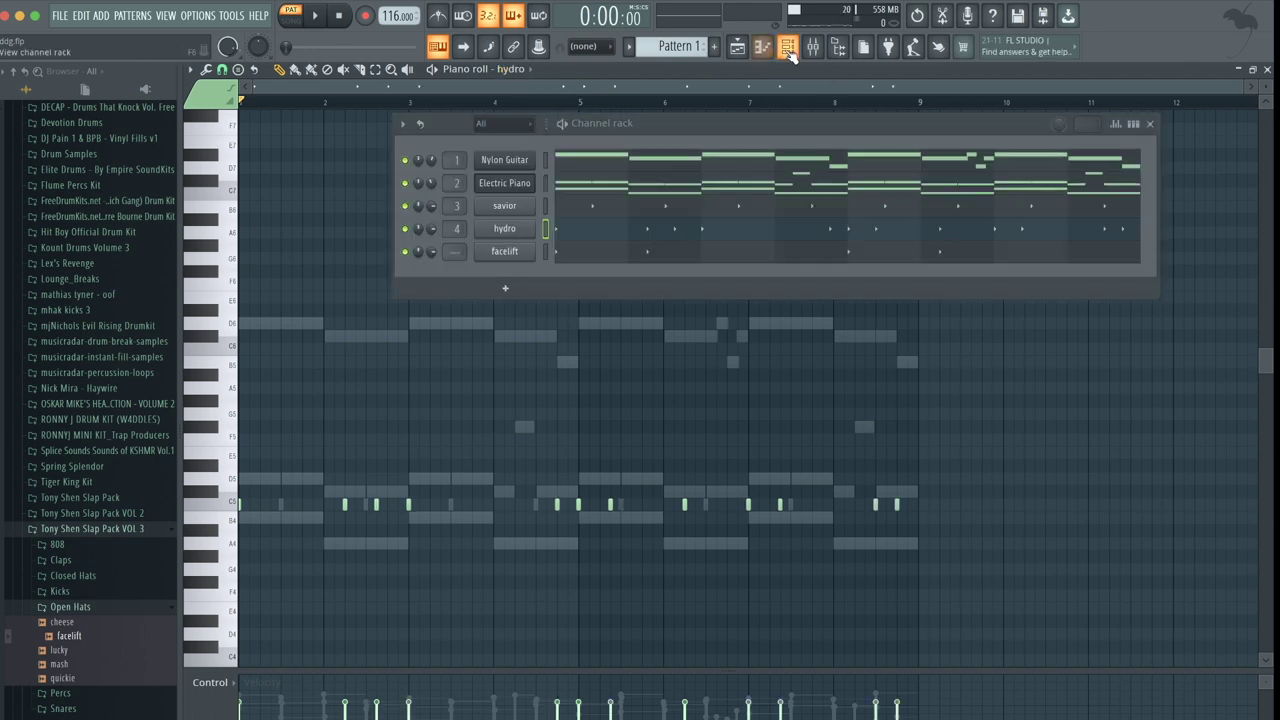
left_click(505, 229)
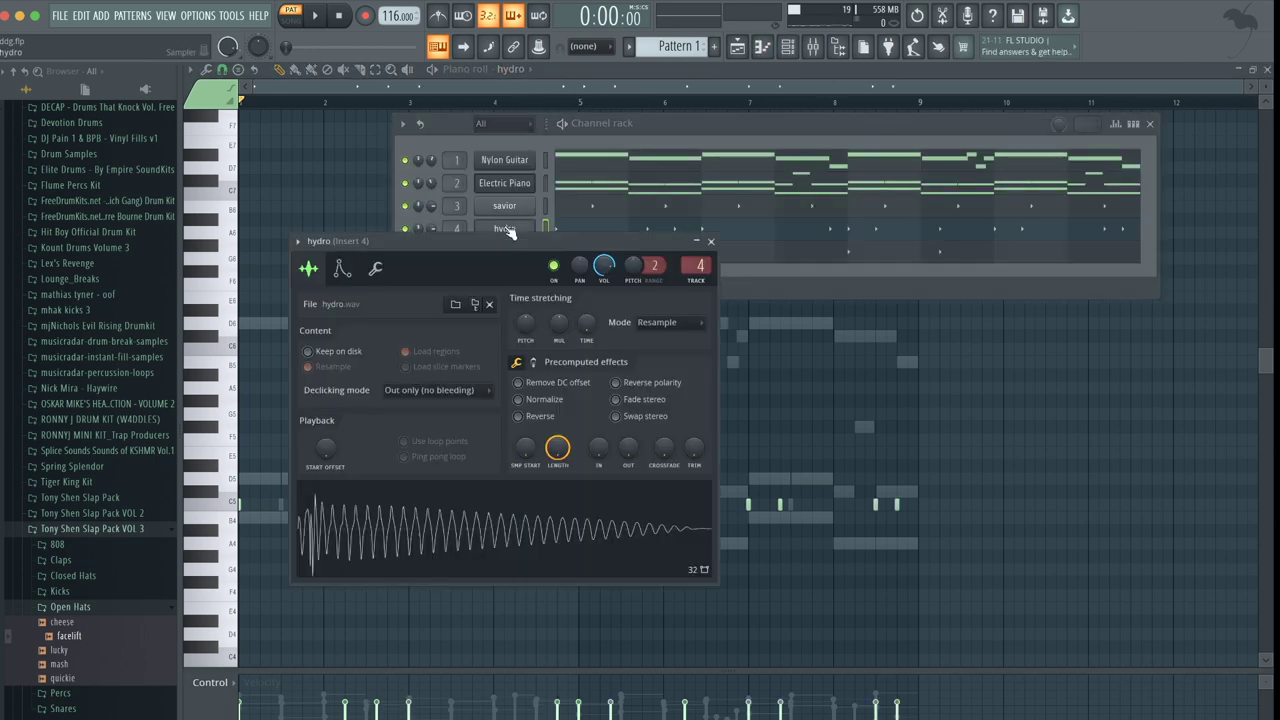
left_click(474, 304)
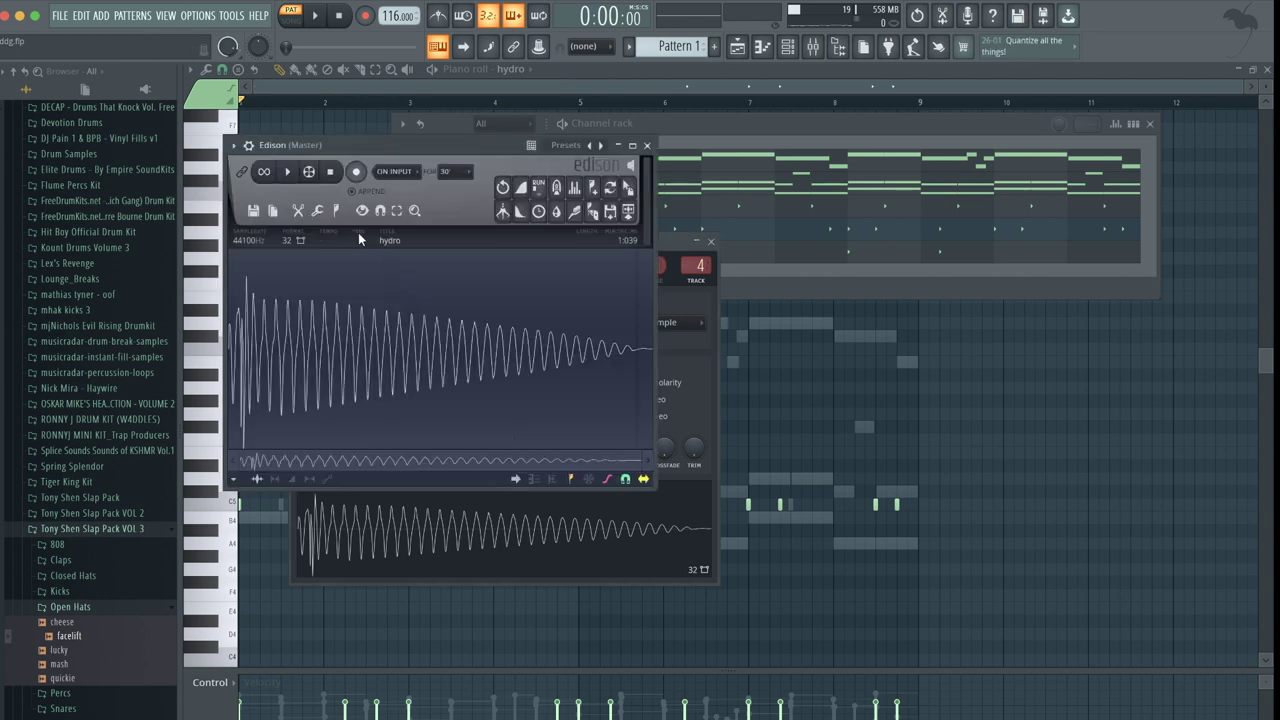
left_click(336, 210)
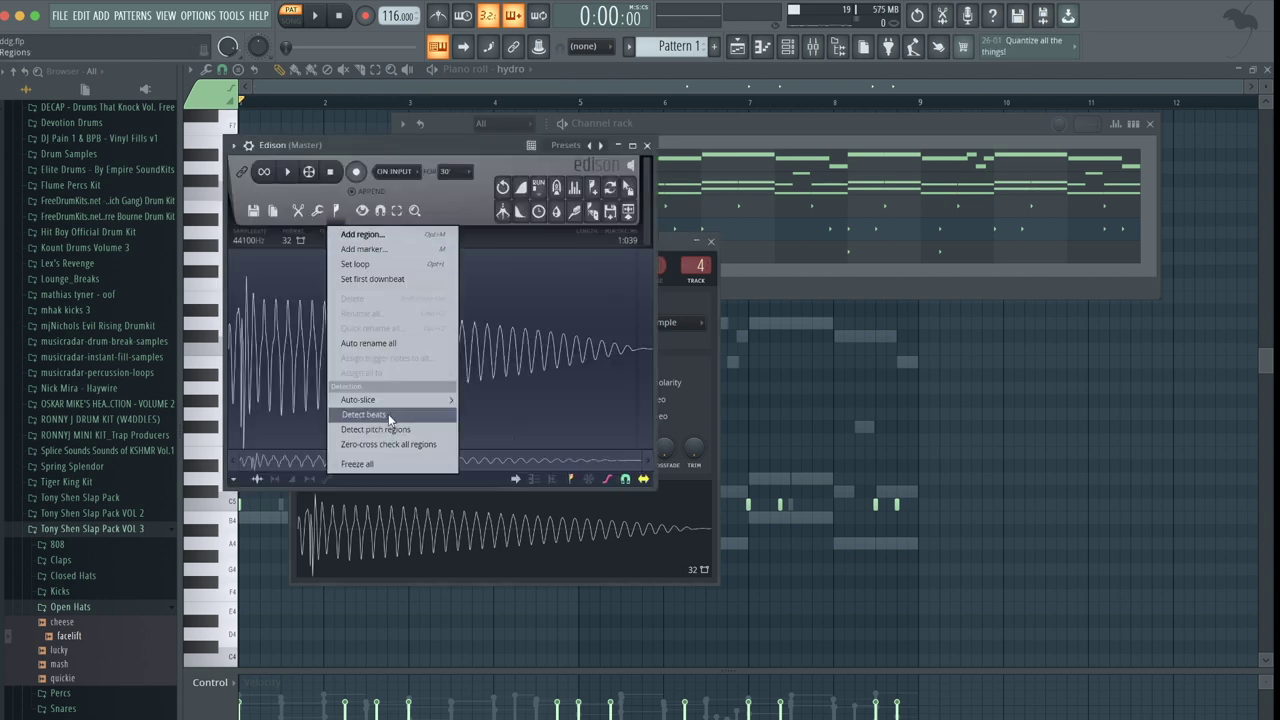
left_click(388, 414)
left_click(646, 146)
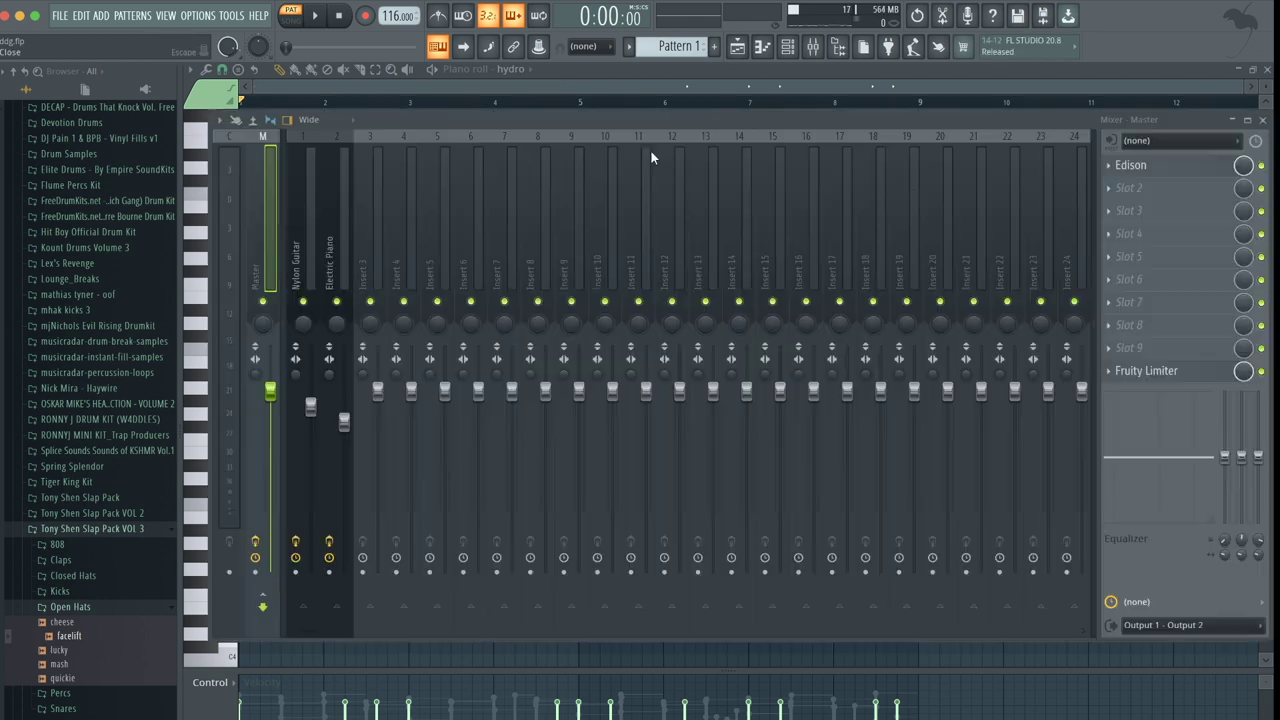
Enable hydro's volume envelope, with the hold raised and the release time at 0%.
left_click(802, 46)
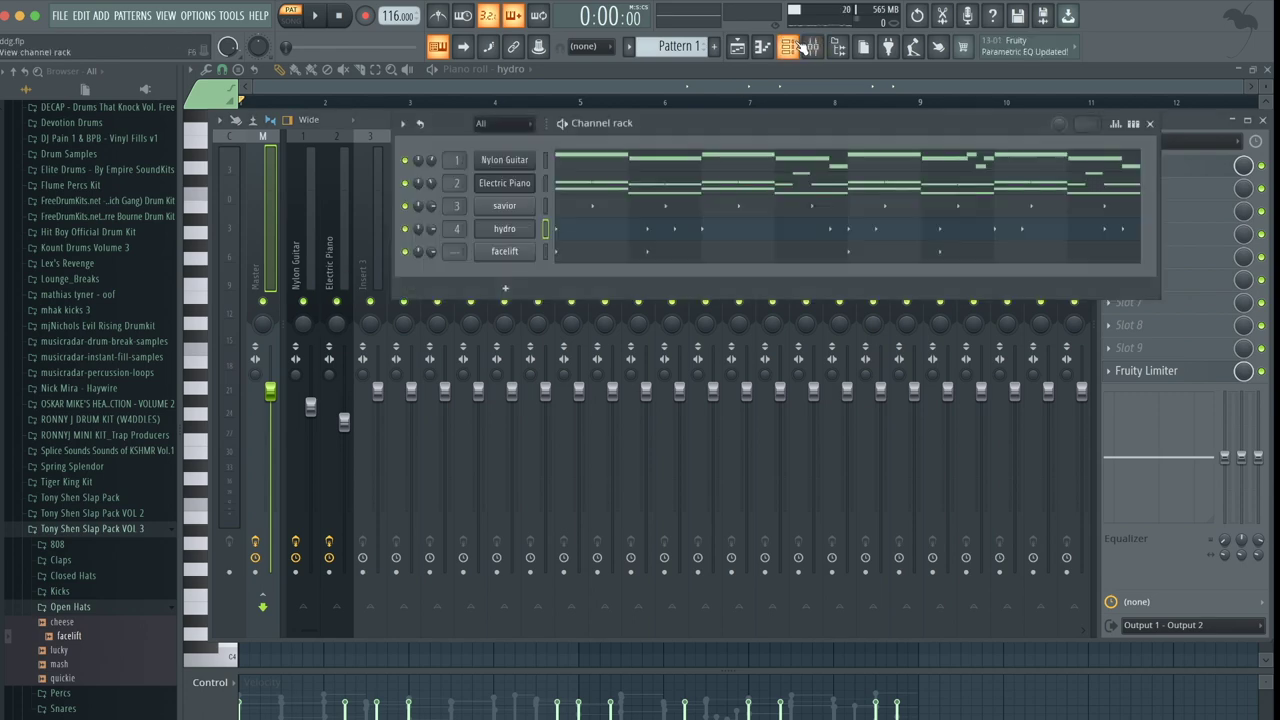
left_click(519, 230)
left_click(342, 268)
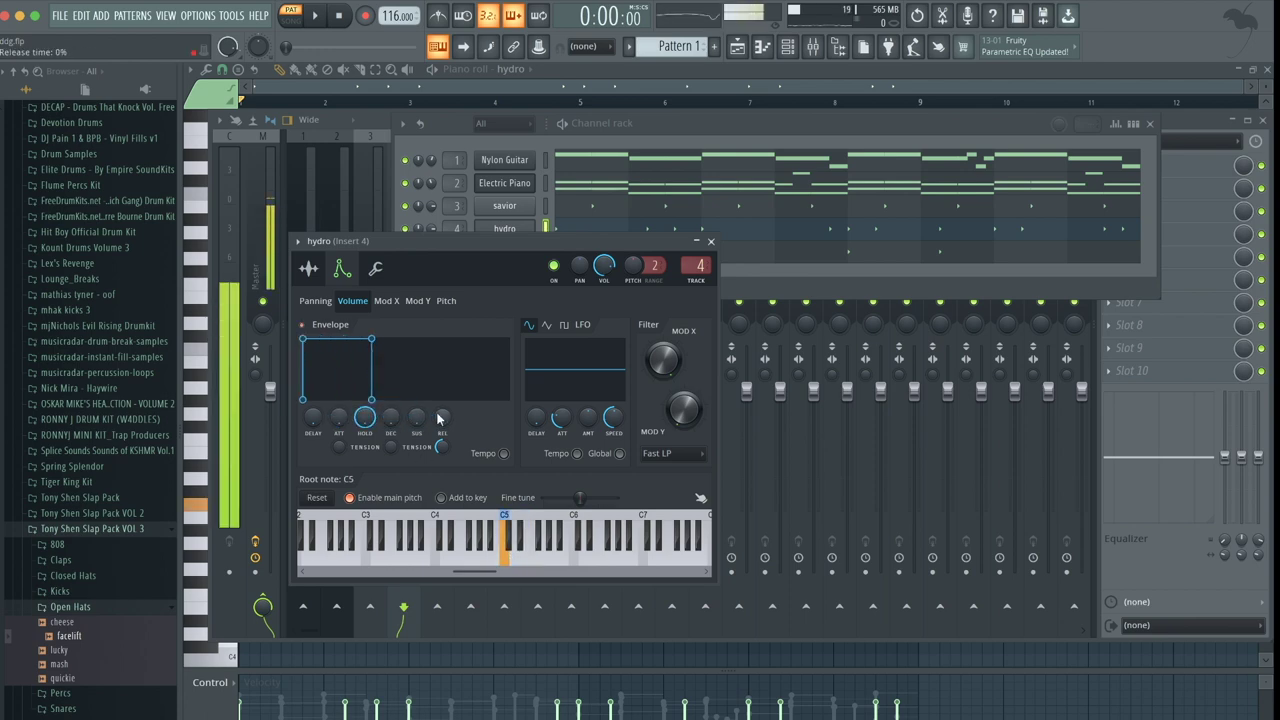
left_click(711, 242)
Extend all hydro notes so each reaches the next one, and transpose the whole part down to B4.
left_click(608, 237)
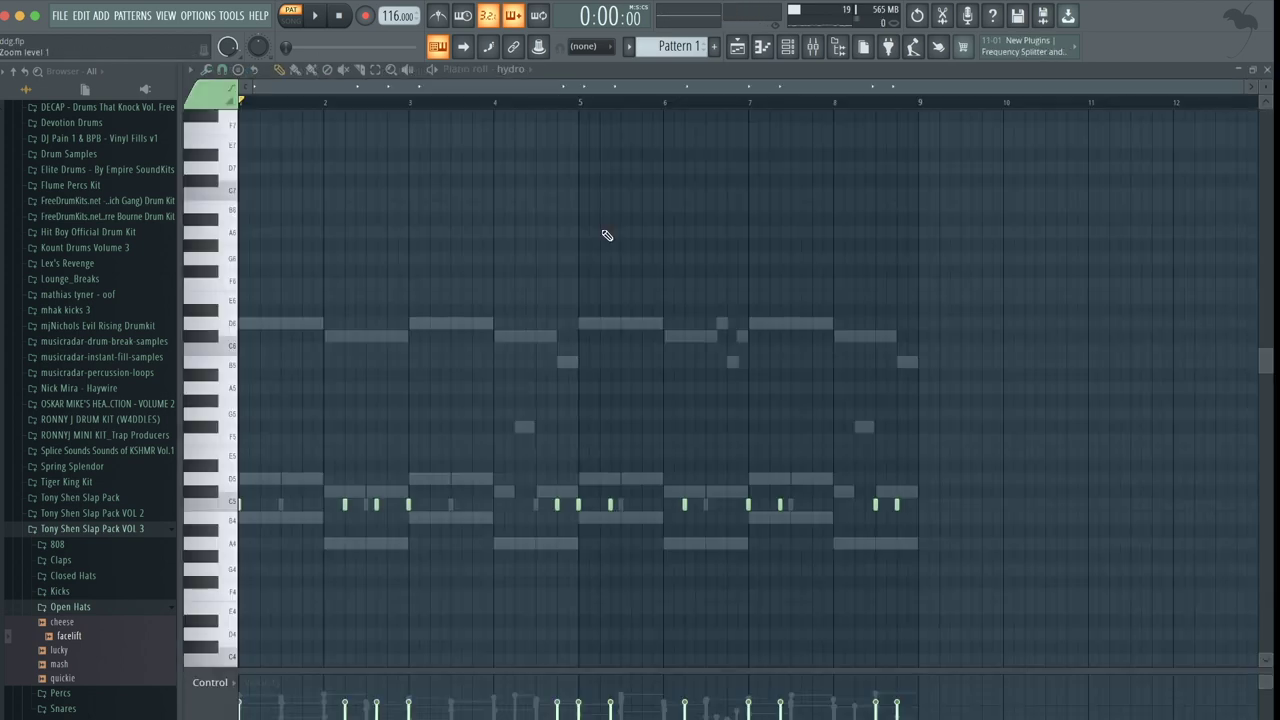
key("ctrl+l")
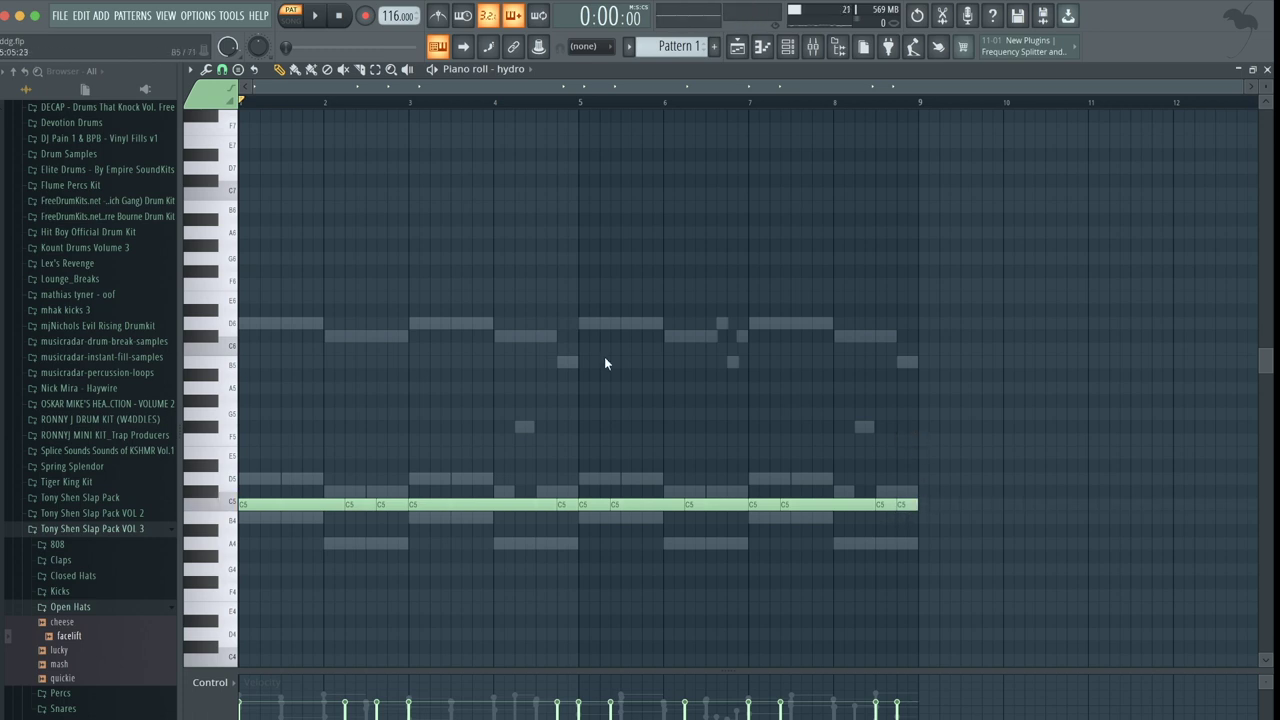
key("Down")
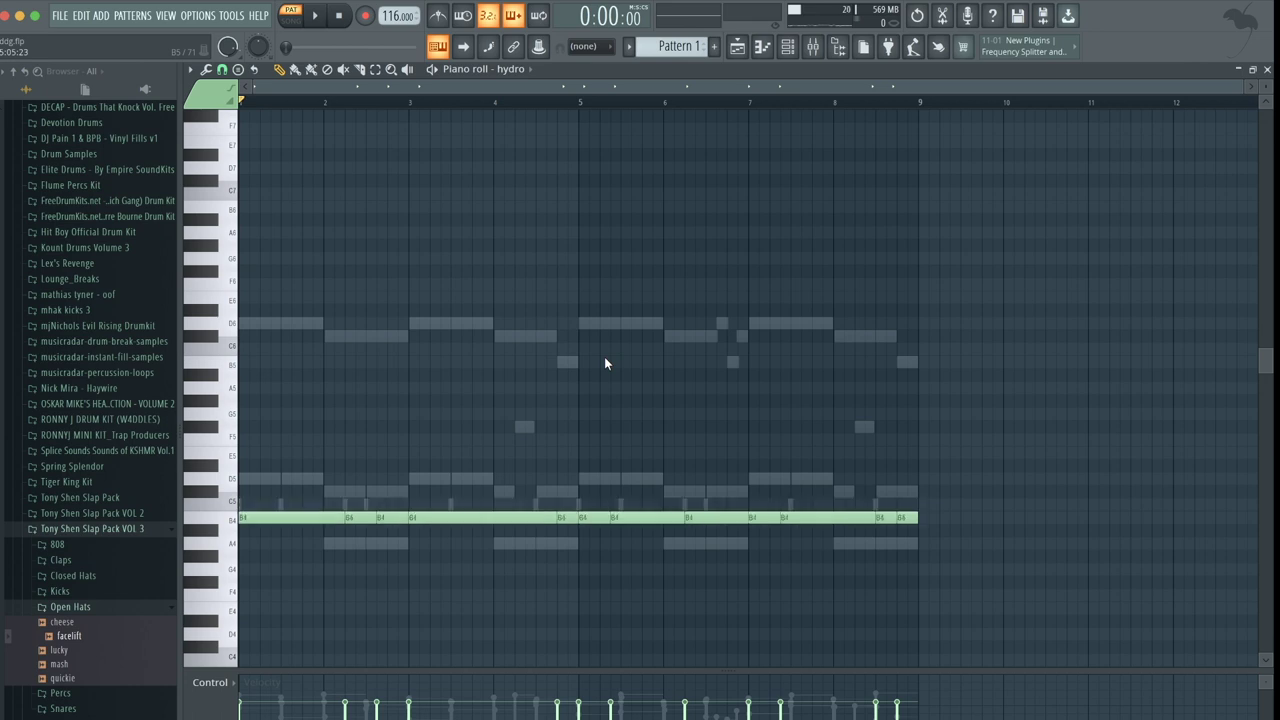
Raise the three hydro notes from bar 2 step 5 to the start of bar 3 to C#5.
left_click_drag(375, 490, 430, 536)
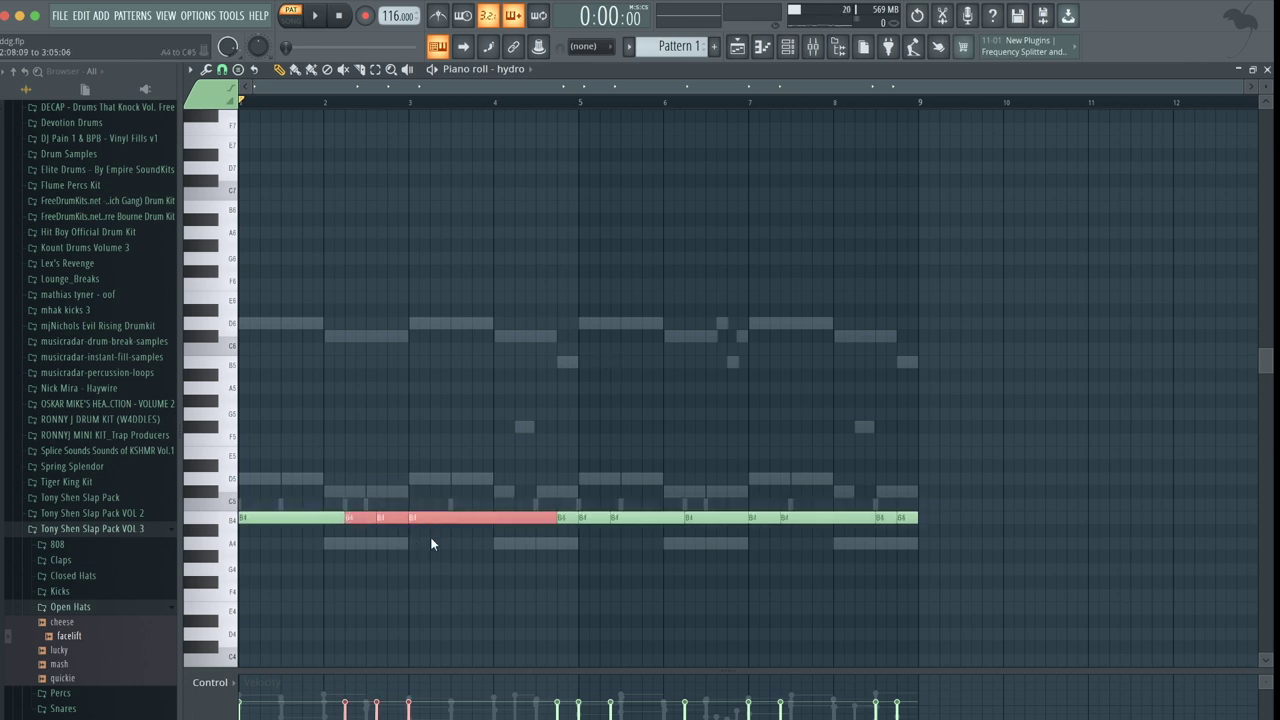
key("Down")
key("Down")
key("ctrl+Up")
key("Down")
key("Down")
key("Down")
key("Down")
key("Down")
key("Down")
key("Down")
key("Down")
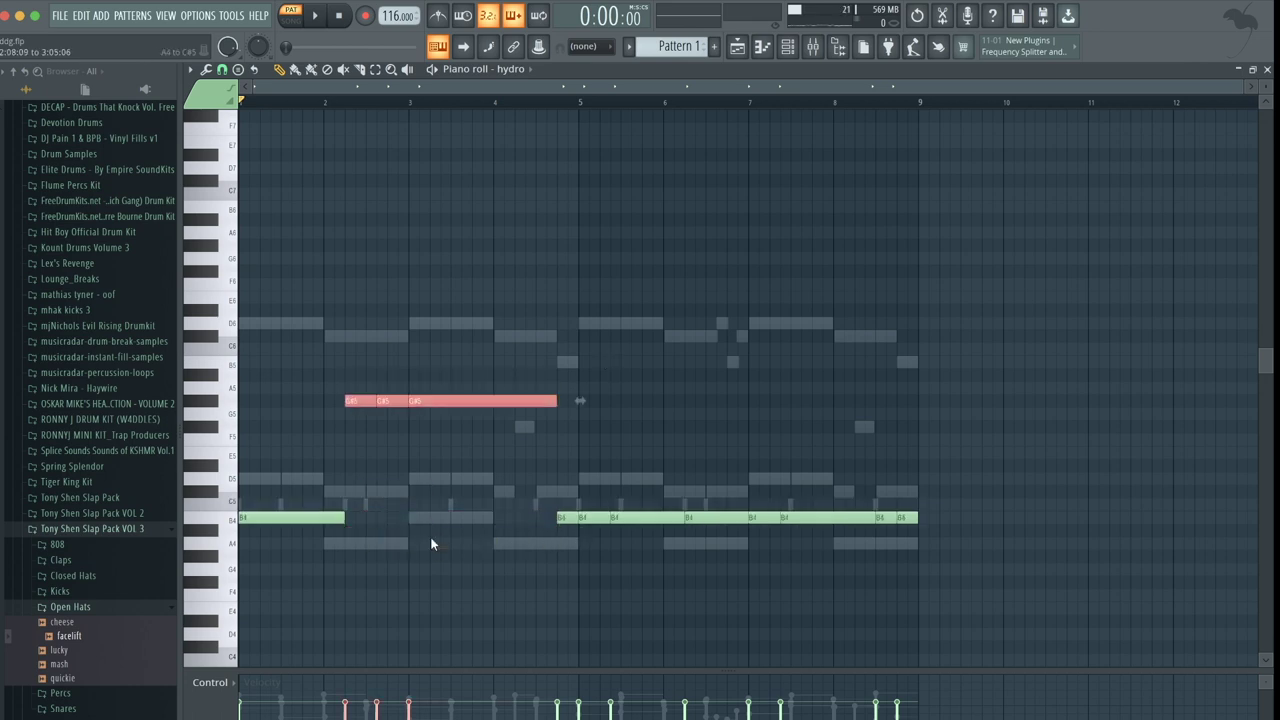
left_click(431, 538)
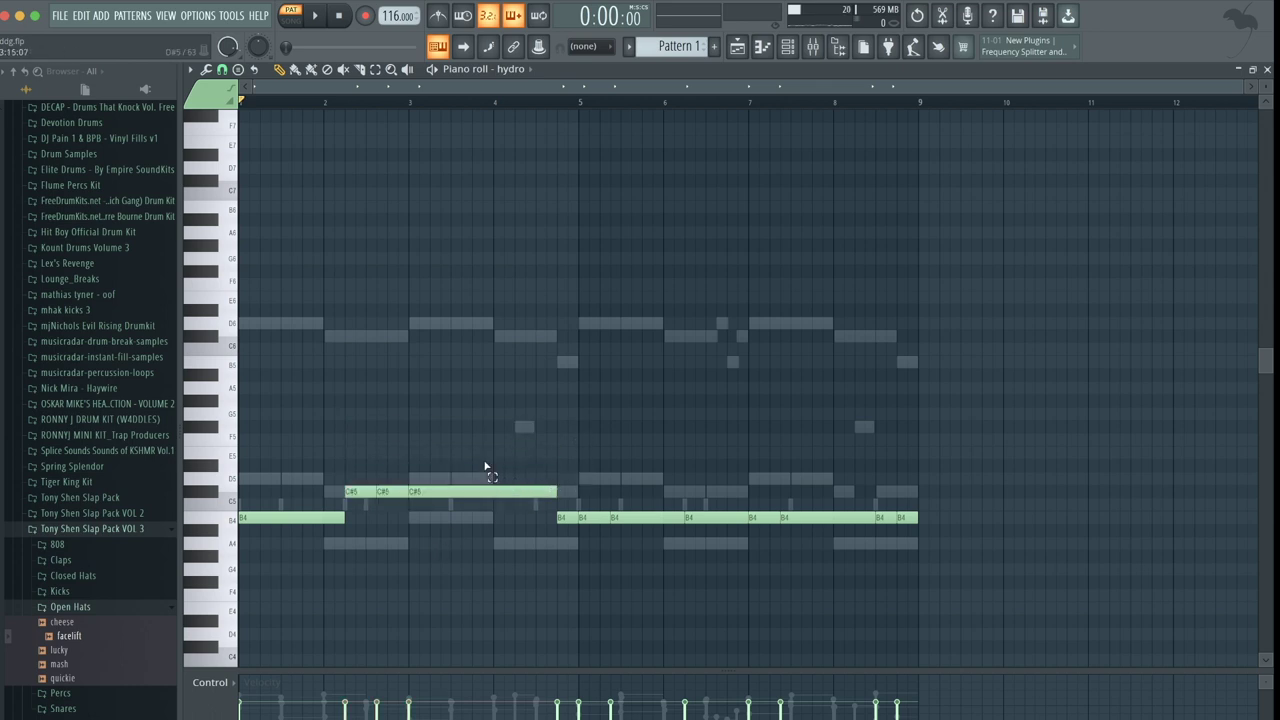
Move the hydro note at the start of bar 3 back to B4 and play the pattern.
left_click_drag(514, 483, 517, 491)
key("shift+Down")
key("shift+Down")
key("space")
left_click(460, 384, "super")
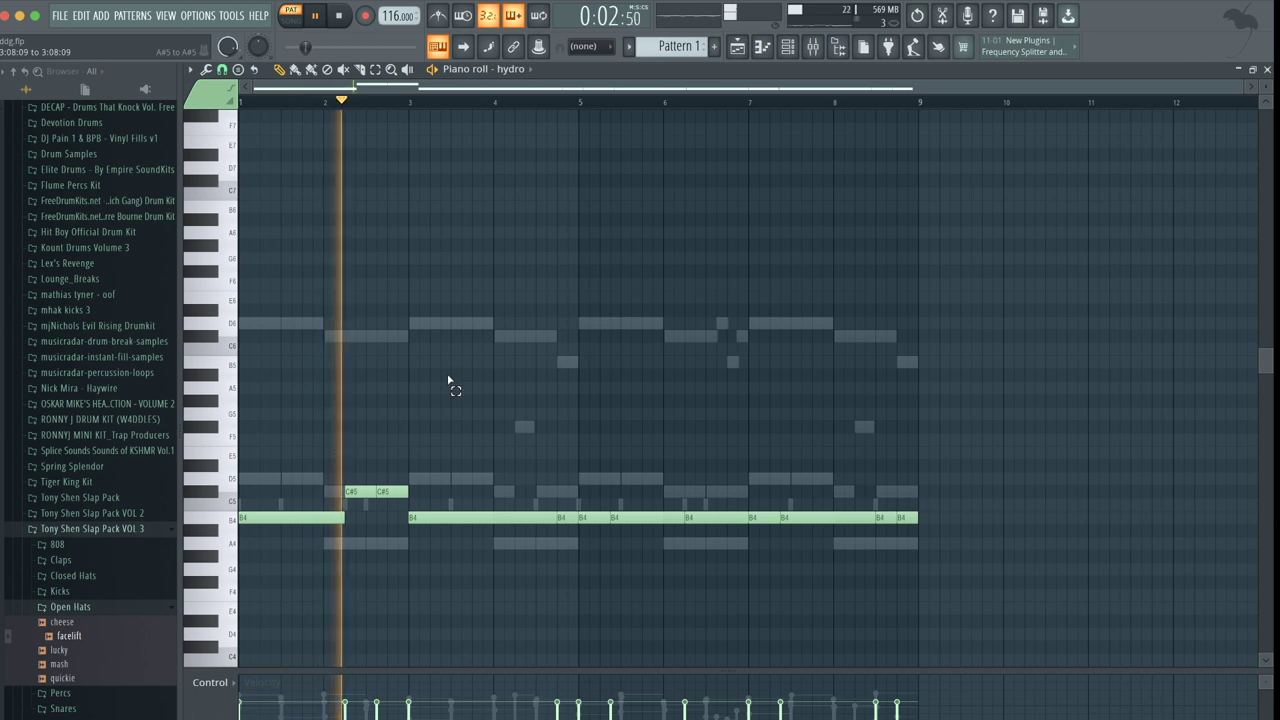
Raise the last hydro note of bar 4 and the note at bar 6 step 5 to C#5 during playback.
left_click(568, 517)
key("shift+Up")
key("shift+Up")
left_click(614, 494, "super")
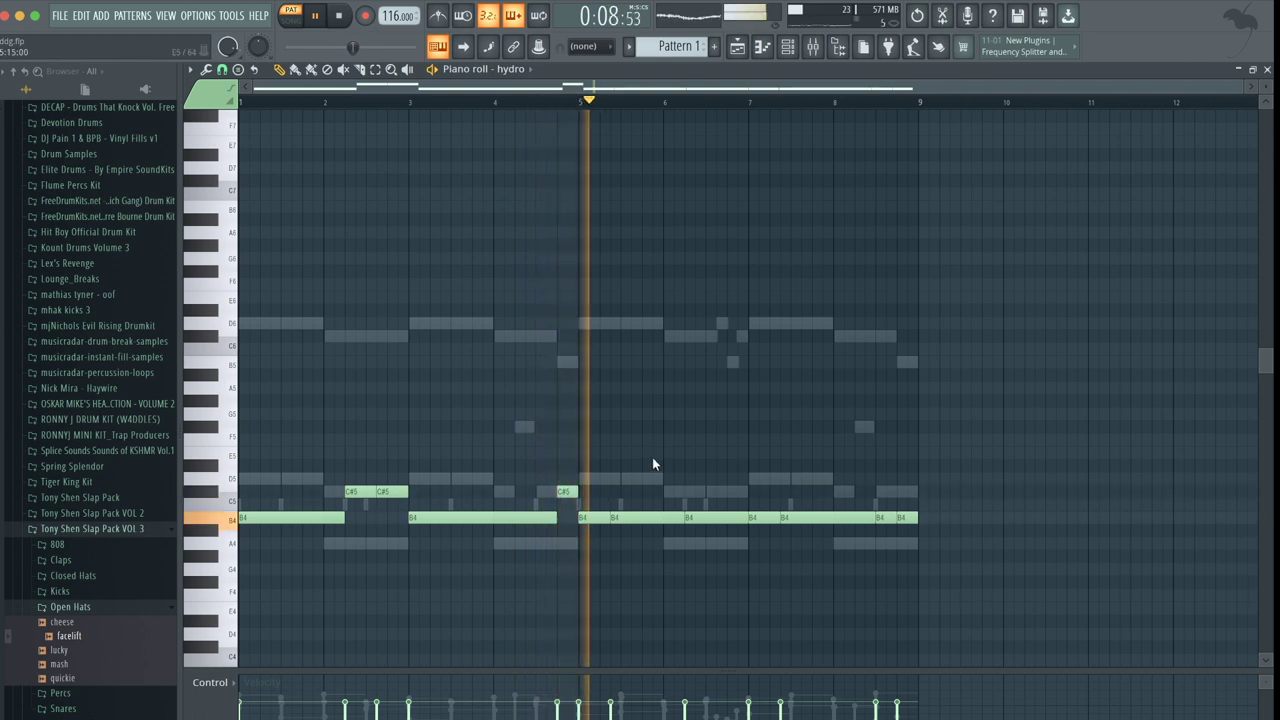
left_click(741, 519)
key("shift+Up")
key("shift+Up")
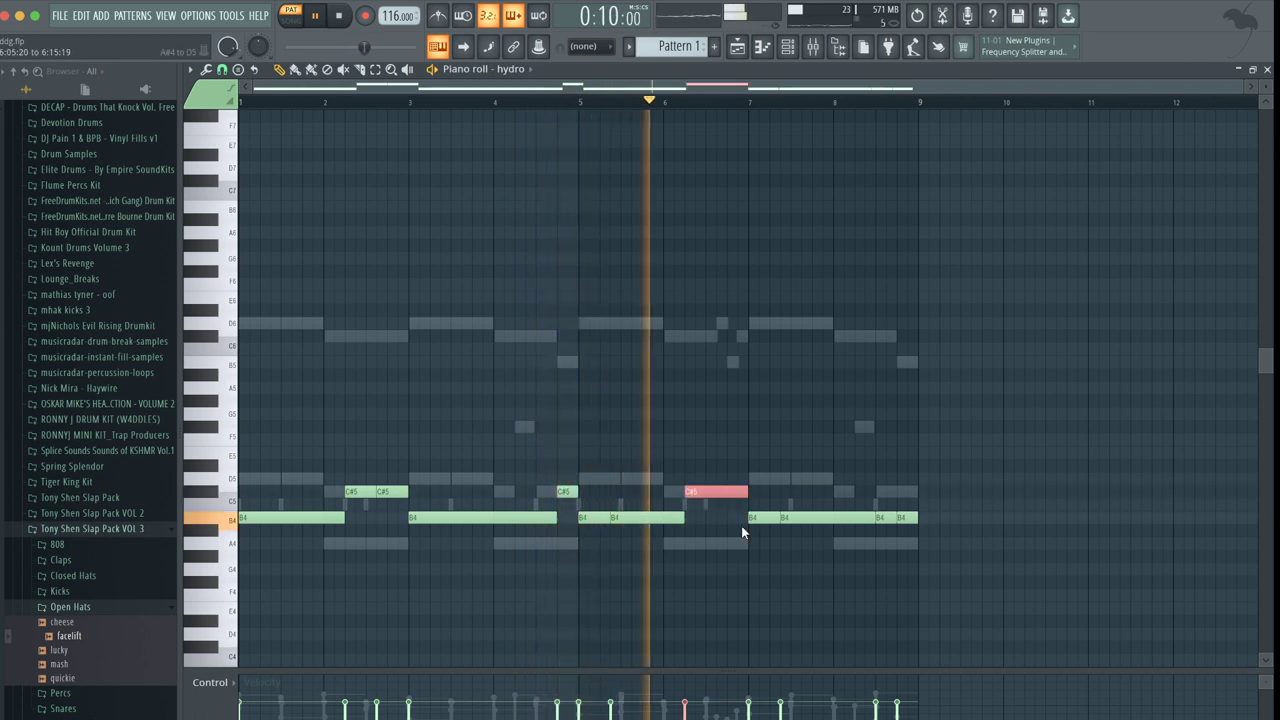
left_click(808, 490, "super")
Raise the hydro note at bar 7 step 7 to D5 and the final two notes in bar 8 to C#6.
left_click_drag(808, 486, 926, 531)
key("shift+Up")
key("shift+Up")
key("shift+Up")
key("shift+Up")
key("shift+Up")
key("ctrl+Up")
left_click(924, 524, "super")
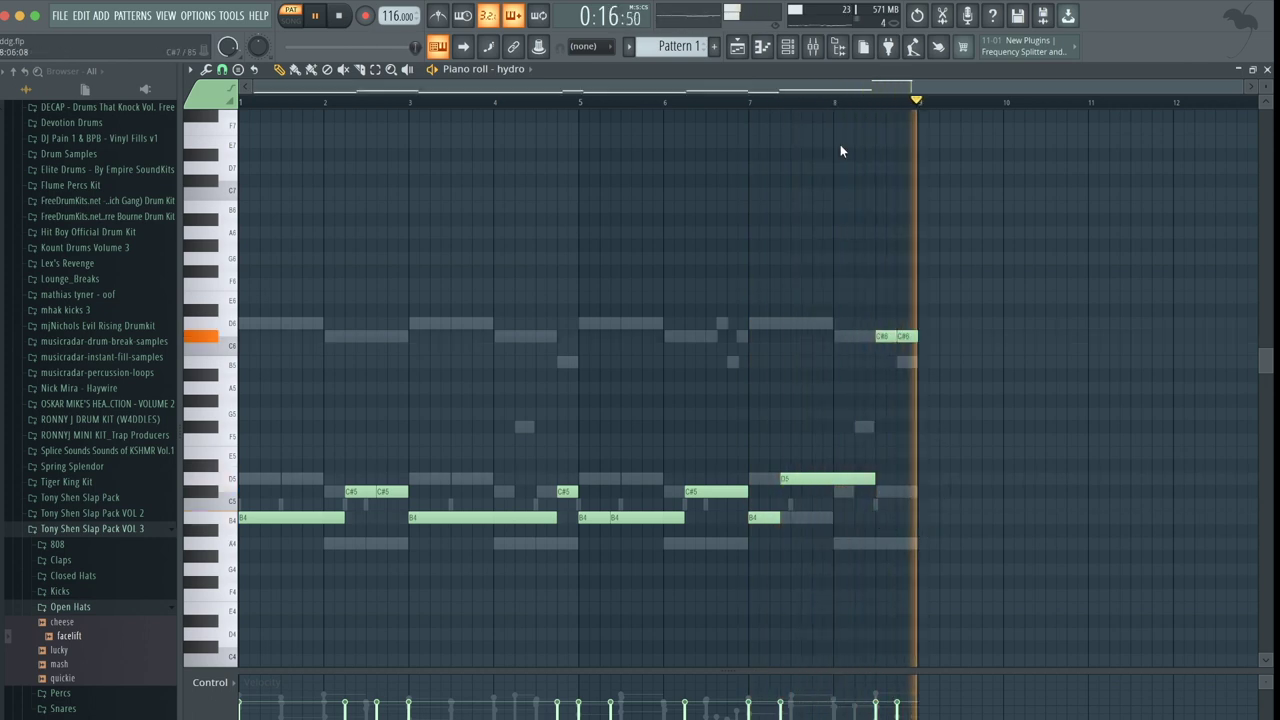
left_click(790, 48)
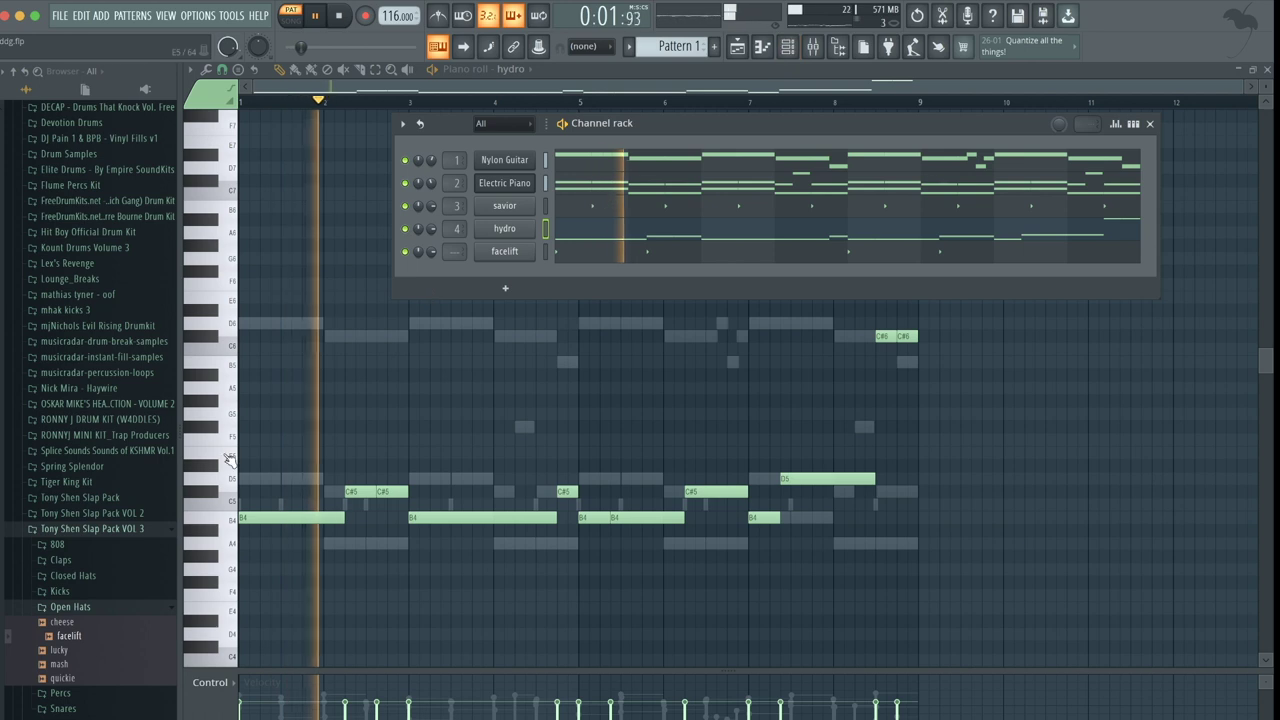
left_click(73, 575)
key("space")
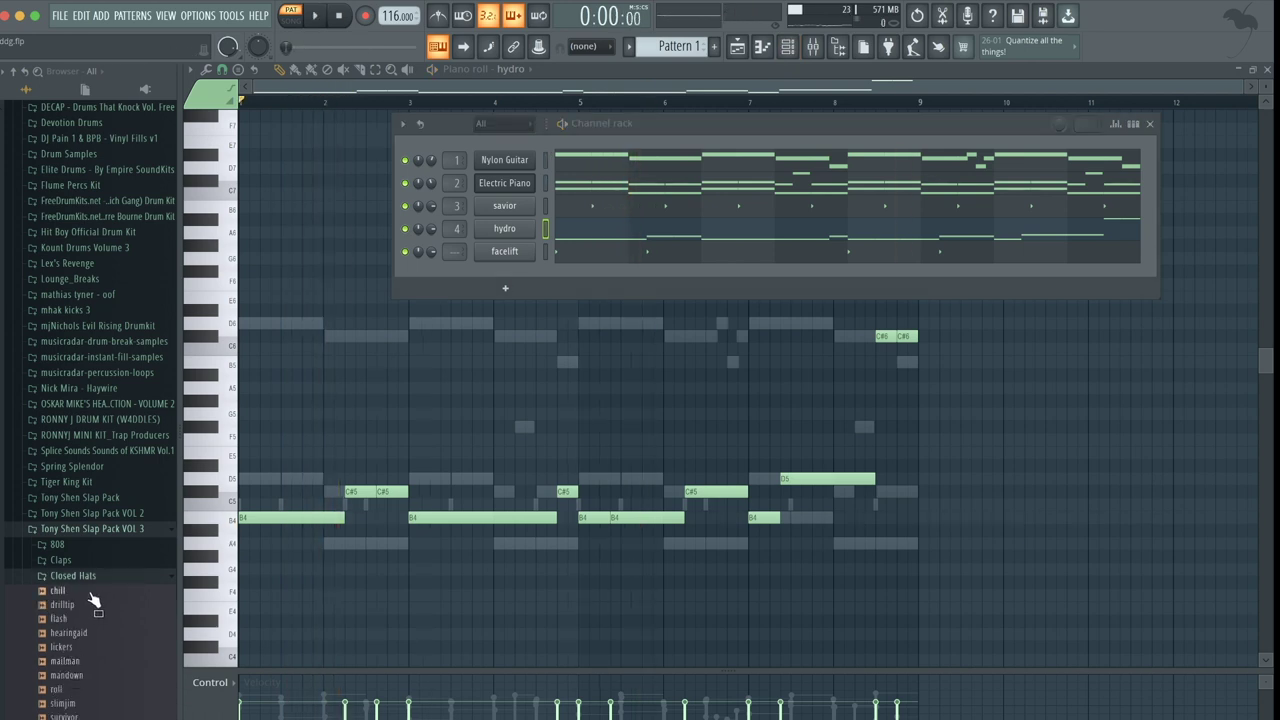
left_click_drag(528, 278, 512, 260)
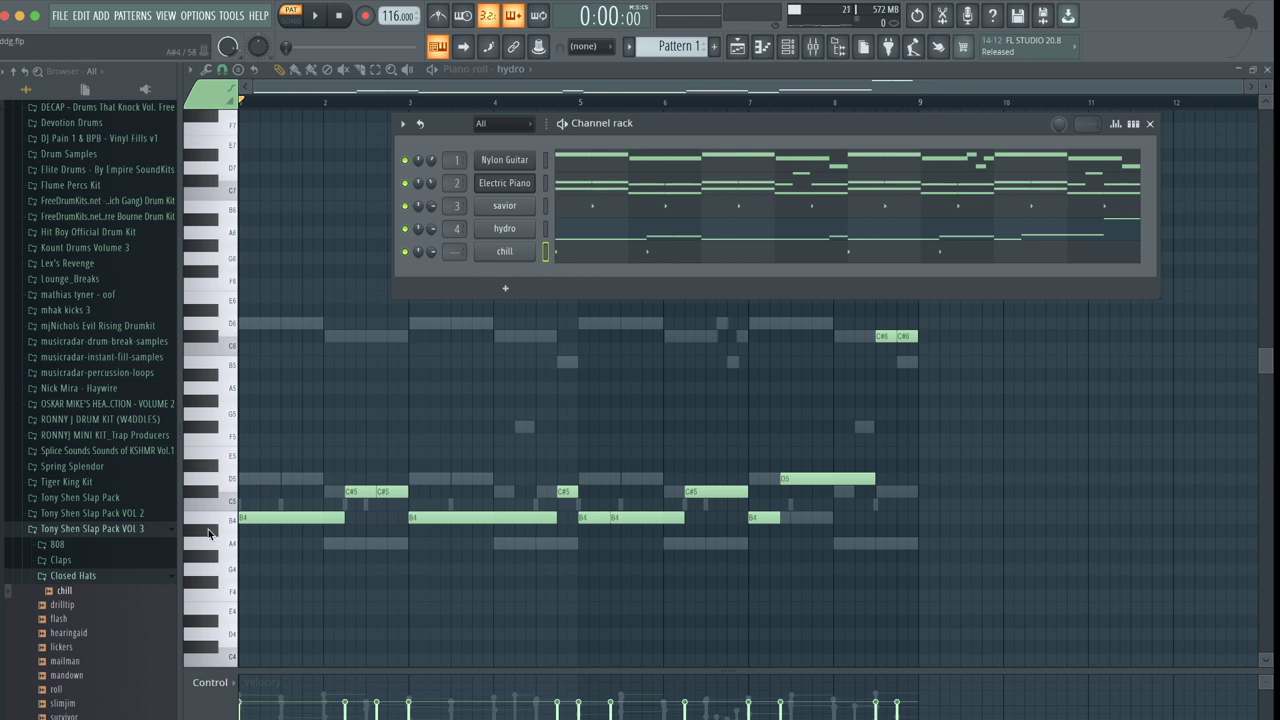
left_click(141, 576)
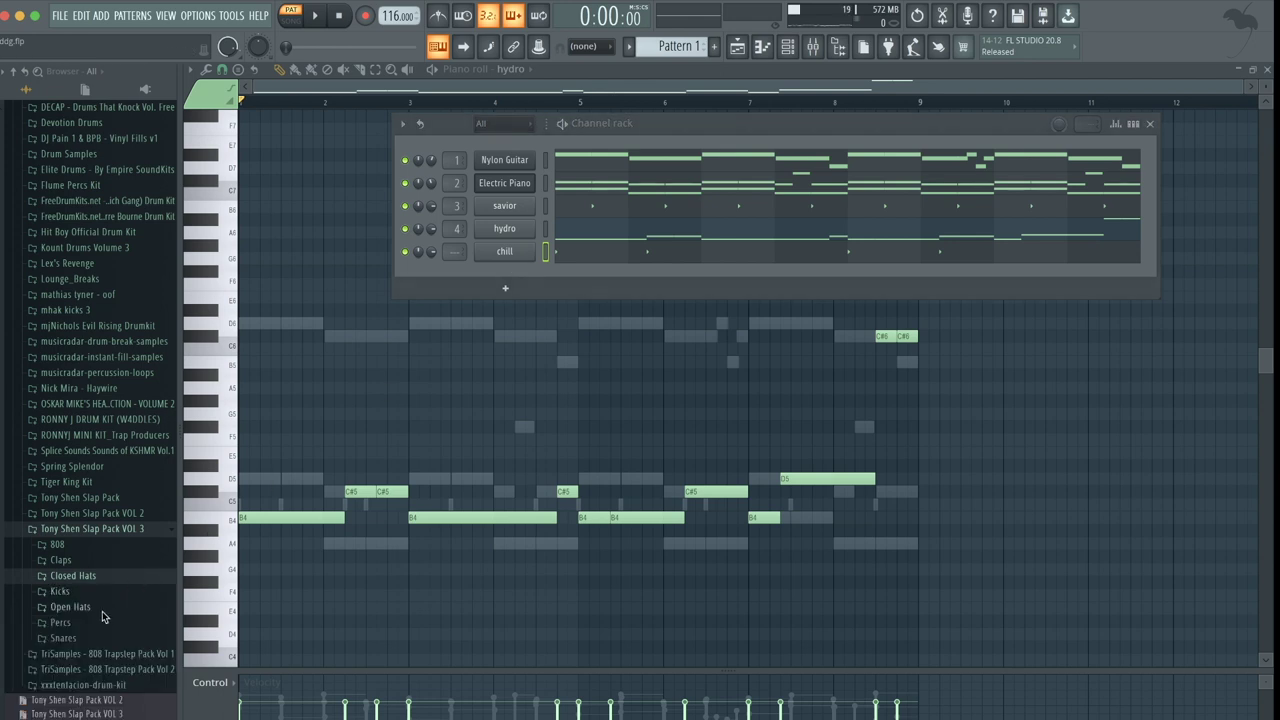
left_click(70, 607)
left_click_drag(90, 631, 427, 471)
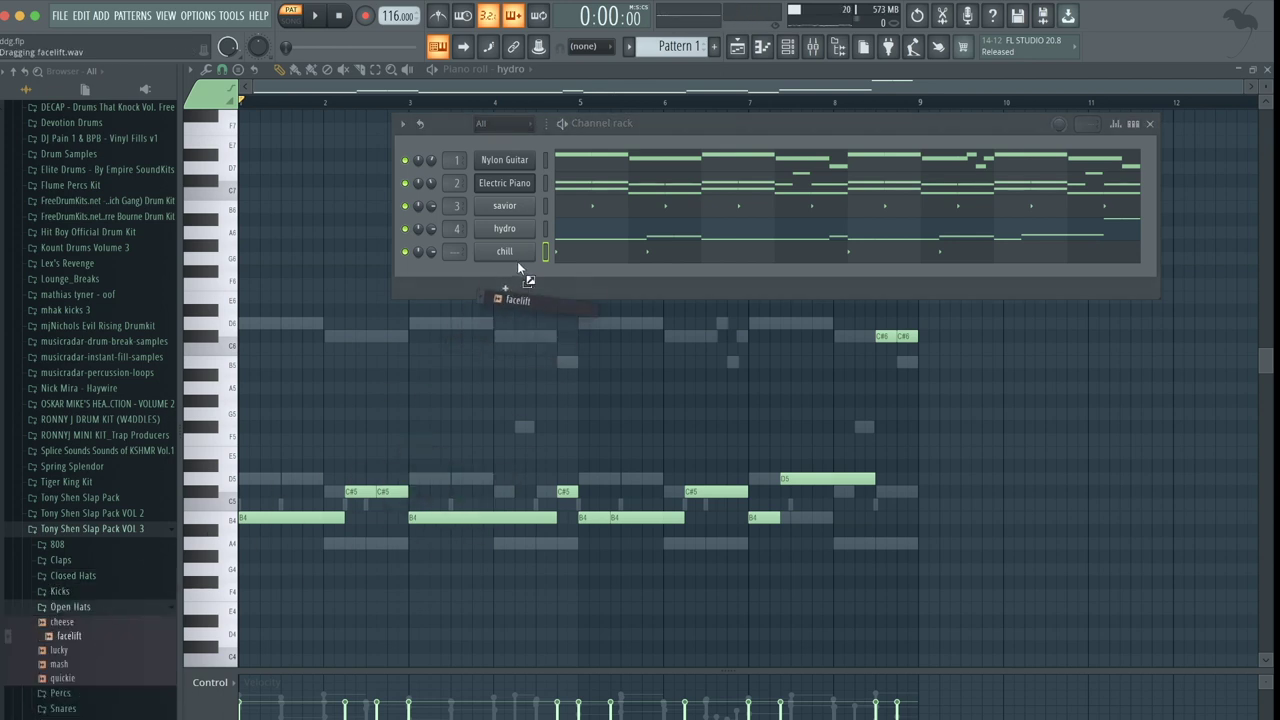
left_click_drag(515, 250, 515, 251)
Add the closed hat chill as a new channel below facelift.
left_click(55, 577)
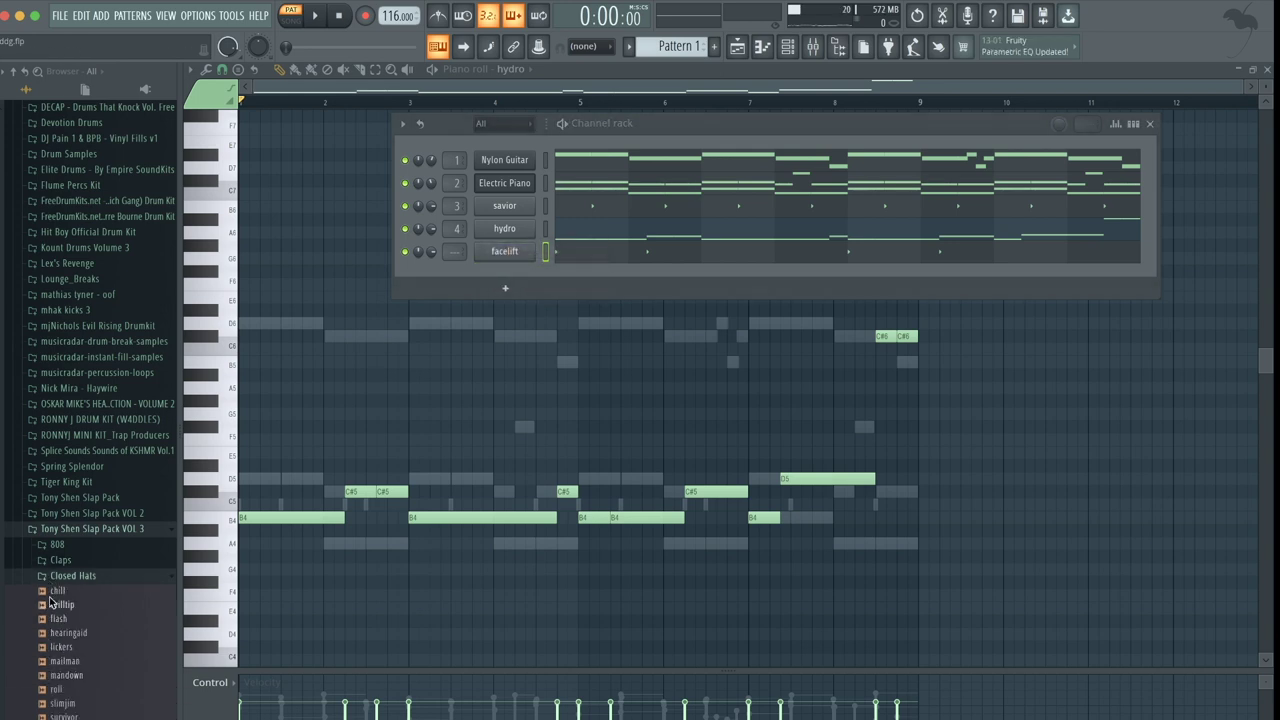
left_click_drag(538, 295, 502, 268)
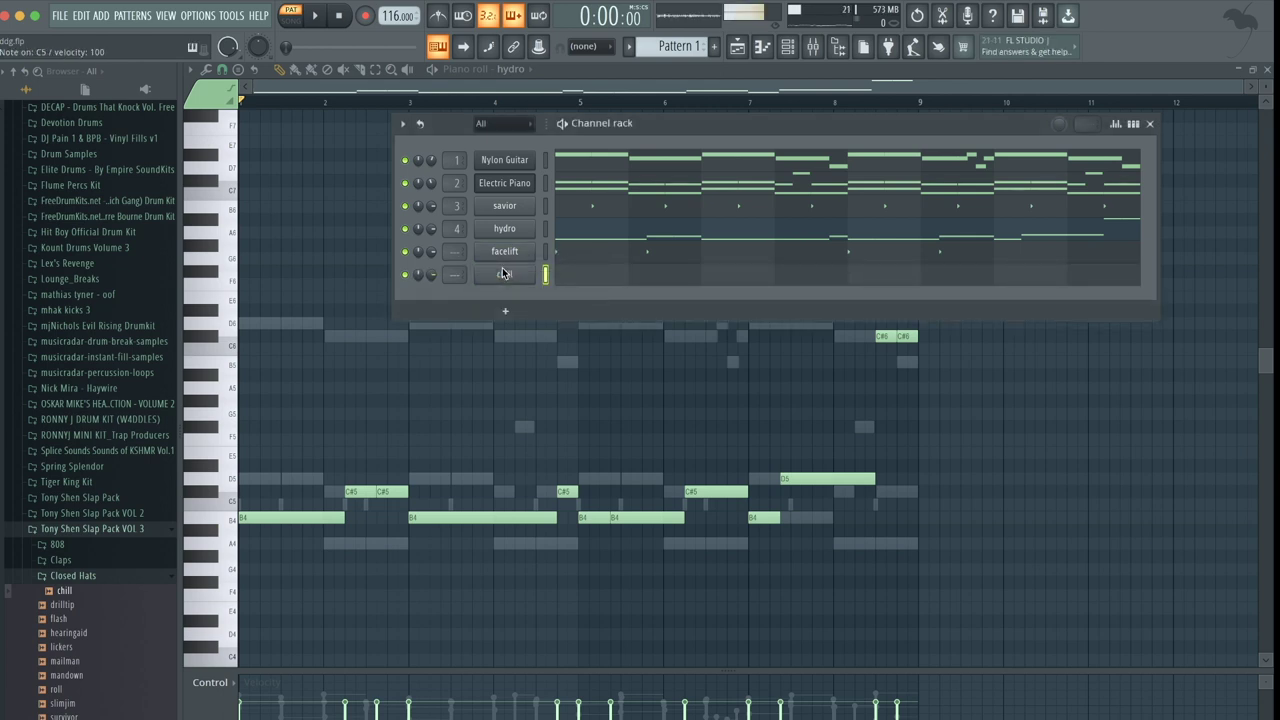
Record a live D5 hat pattern on chill across the eight bars as notes and automation, and open it in the piano roll.
left_click(367, 16)
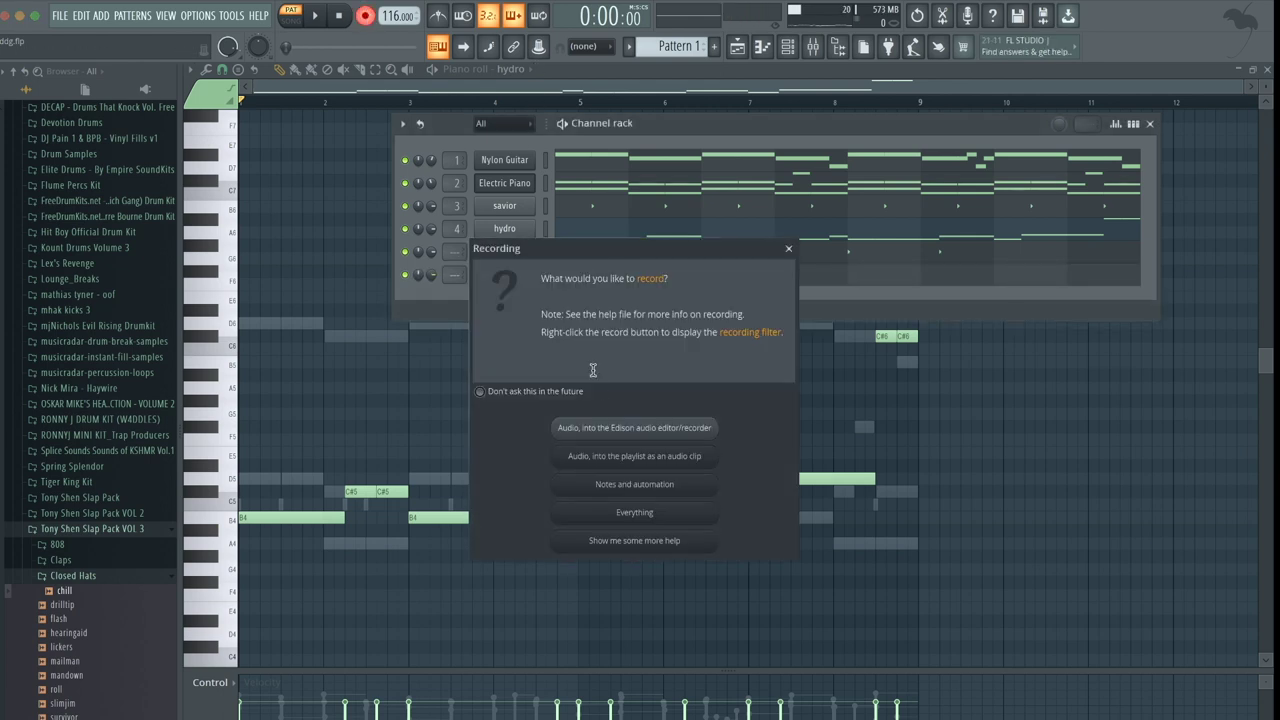
left_click(604, 485)
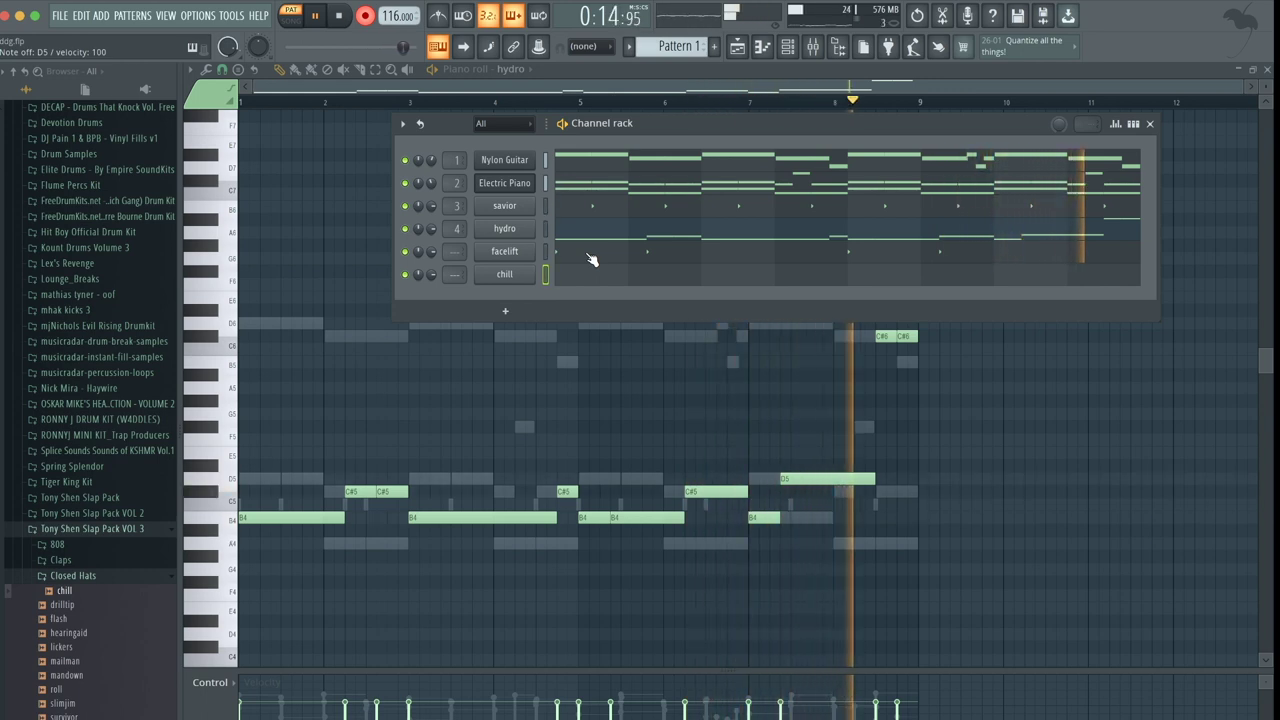
key("space")
left_click(583, 278)
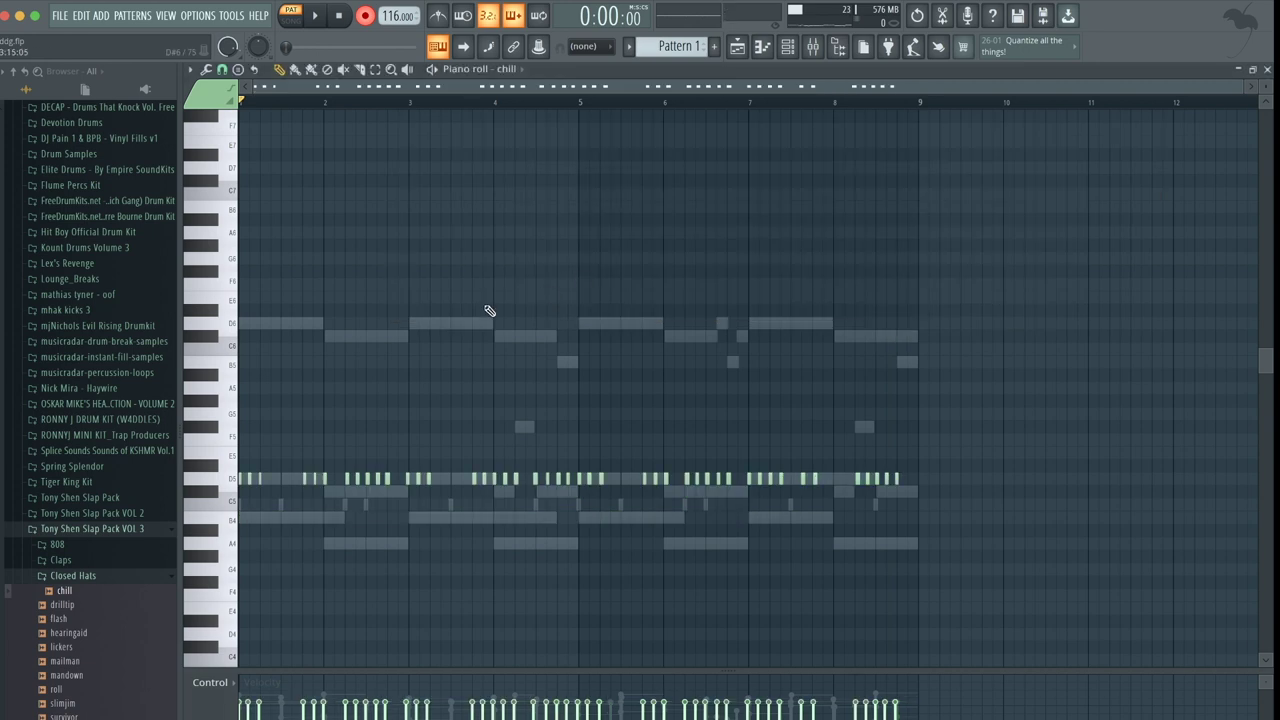
Quantize the recorded chill hat notes to the snap grid and play the pattern.
scroll(489, 310, "up", 2)
scroll(489, 310, "down", 3)
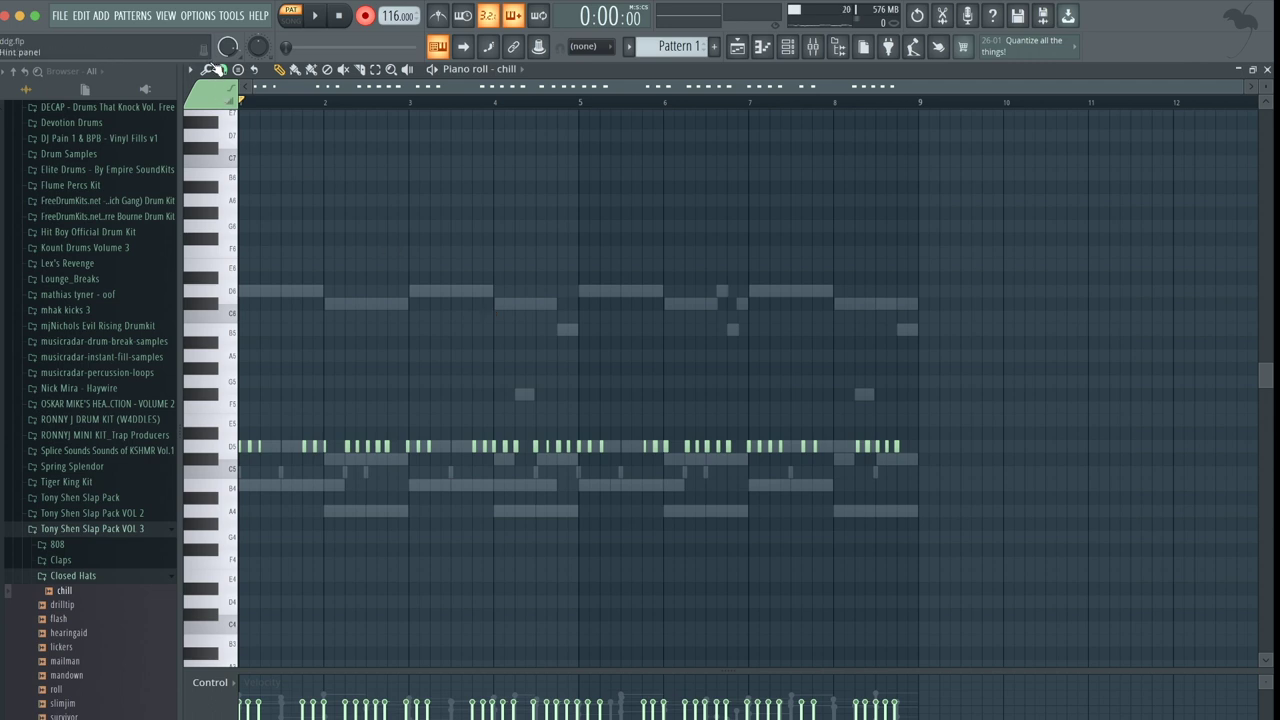
left_click(221, 69)
left_click(238, 216)
key("ctrl+q")
key("space")
Route the savior, hydro, facelift and chill channels to their own mixer tracks starting at insert 3.
key("F6")
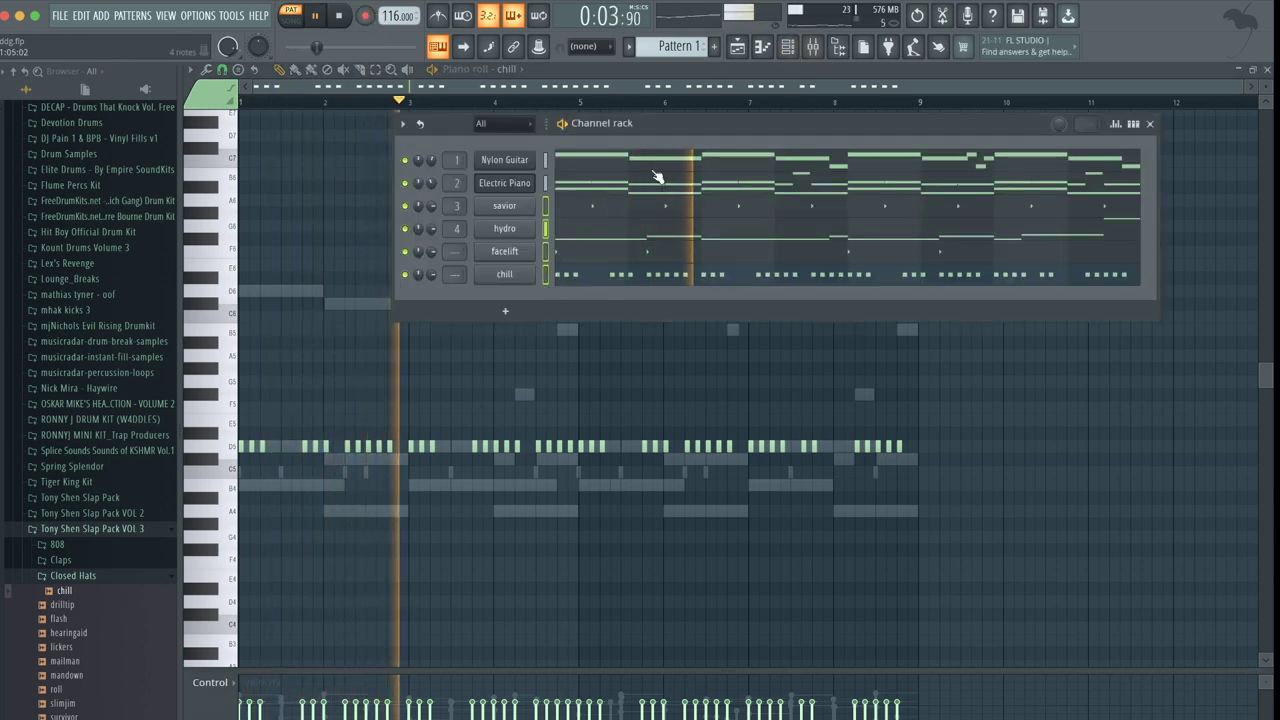
left_click(812, 46)
left_click(382, 223)
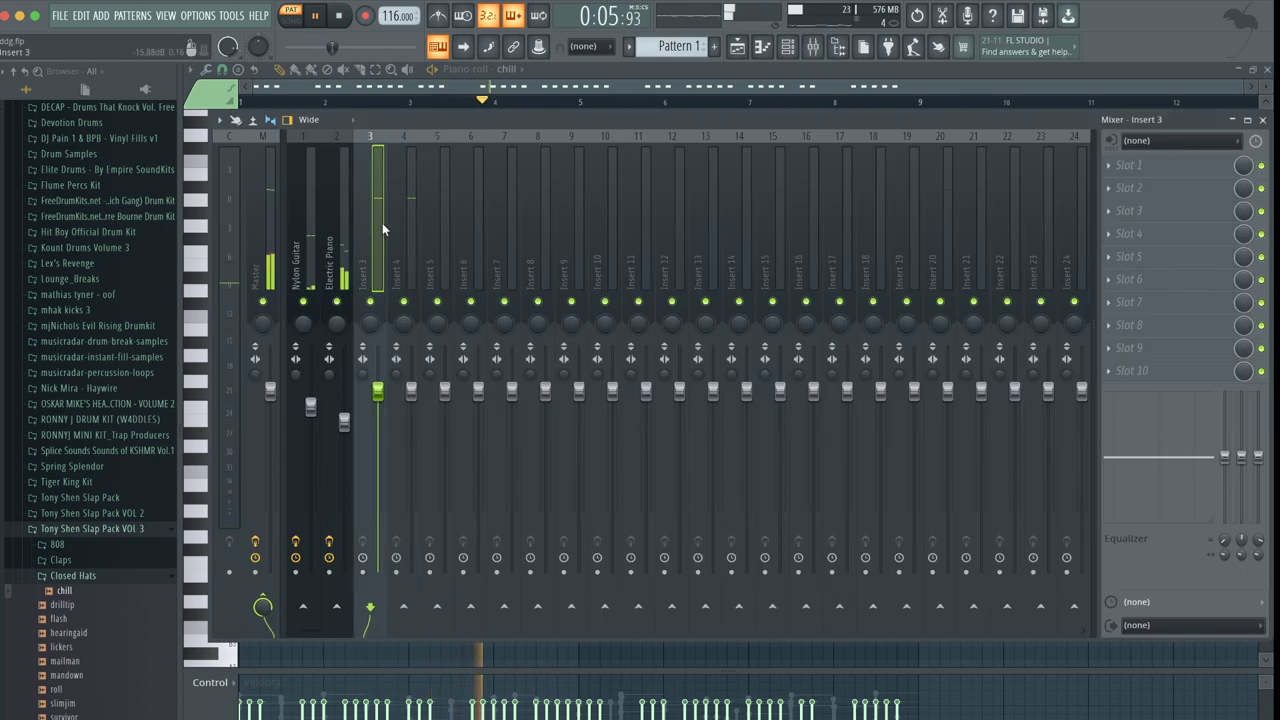
key("space")
key("ctrl+l")
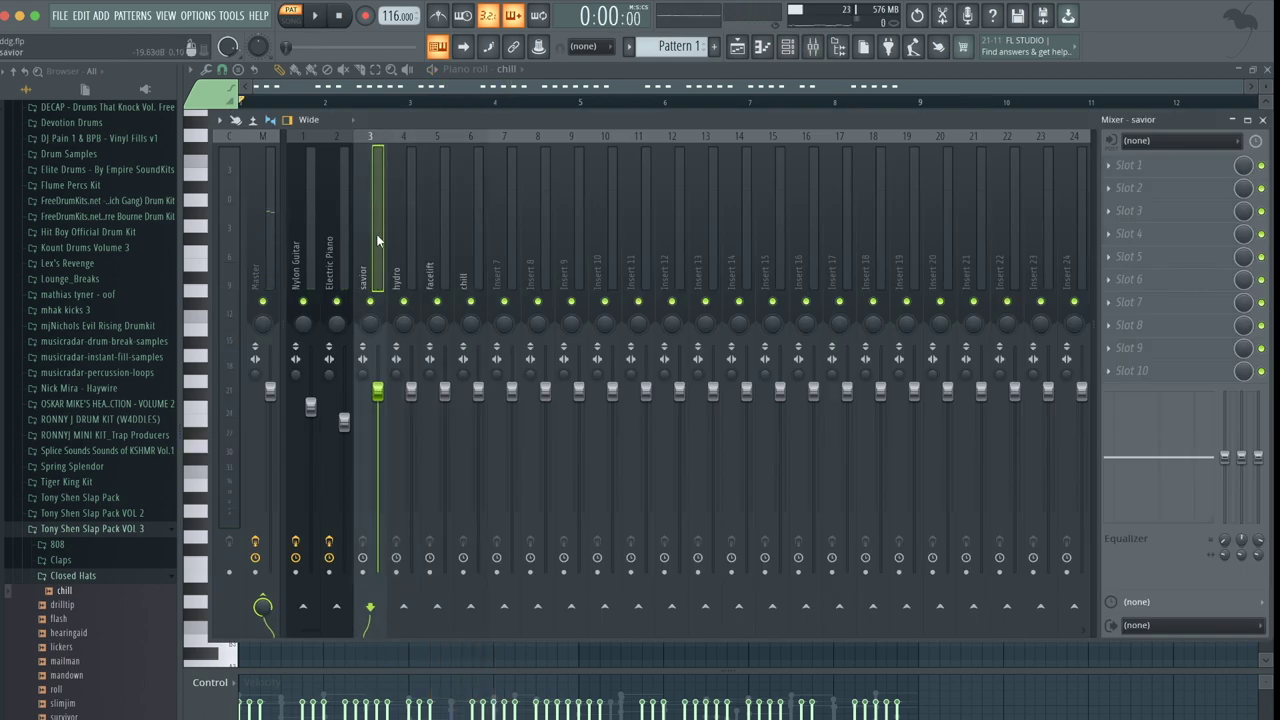
During playback, lower the facelift mixer track to 59% (-10.2 dB) and bring the chill track down by a smaller amount.
key("space")
left_click_drag(445, 392, 445, 466)
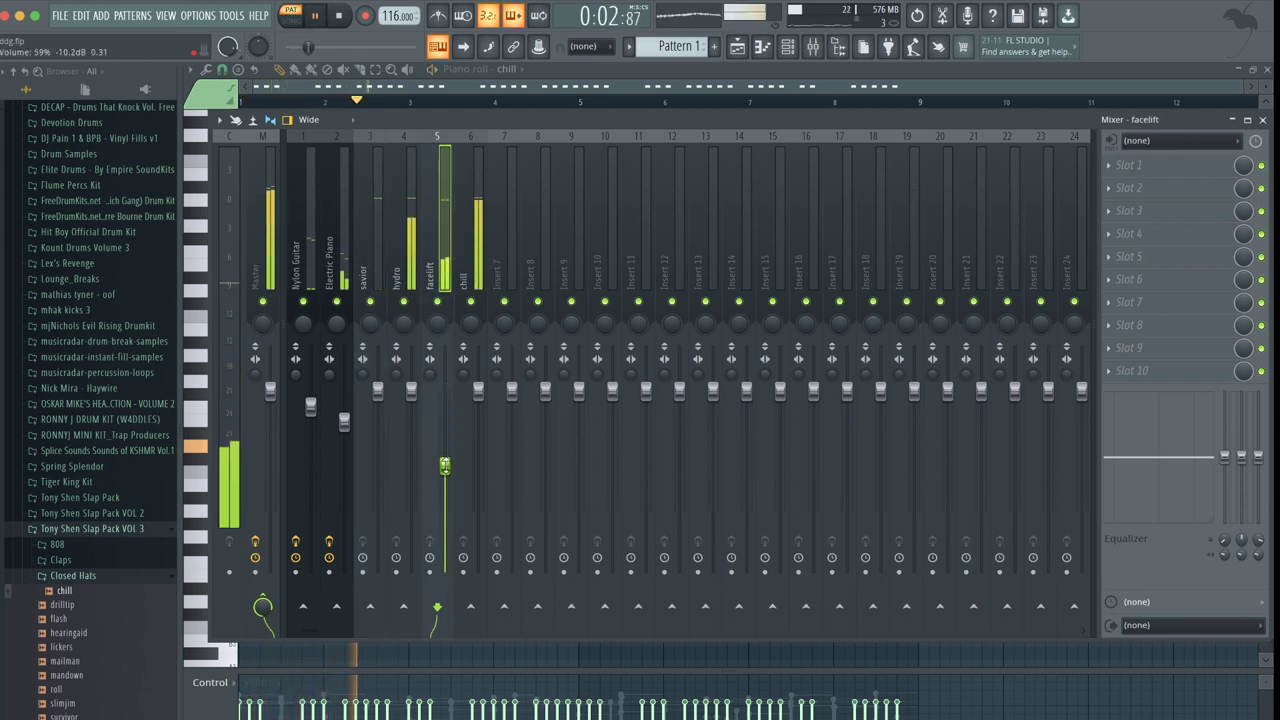
left_click_drag(478, 392, 479, 434)
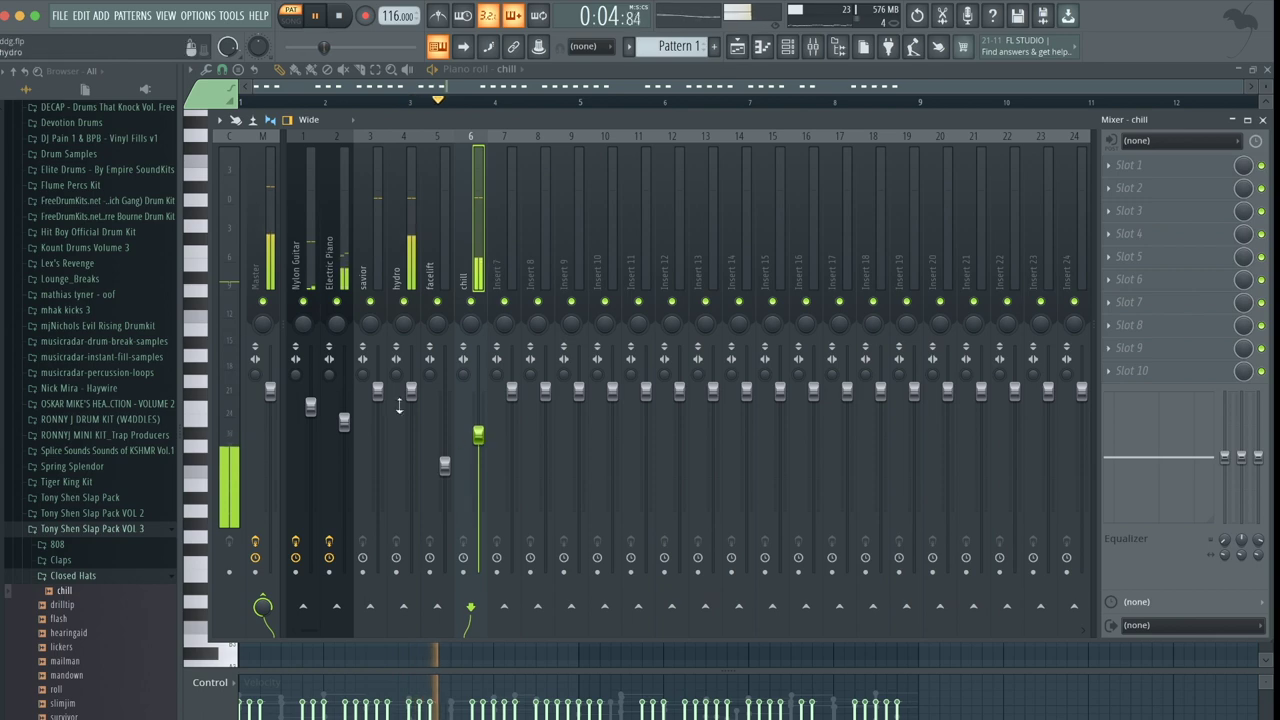
Collapse the Closed Hats and Tony Shen Slap Pack VOL 3 folders and add FLEX as a new channel below chill.
left_click(788, 47)
left_click(737, 47)
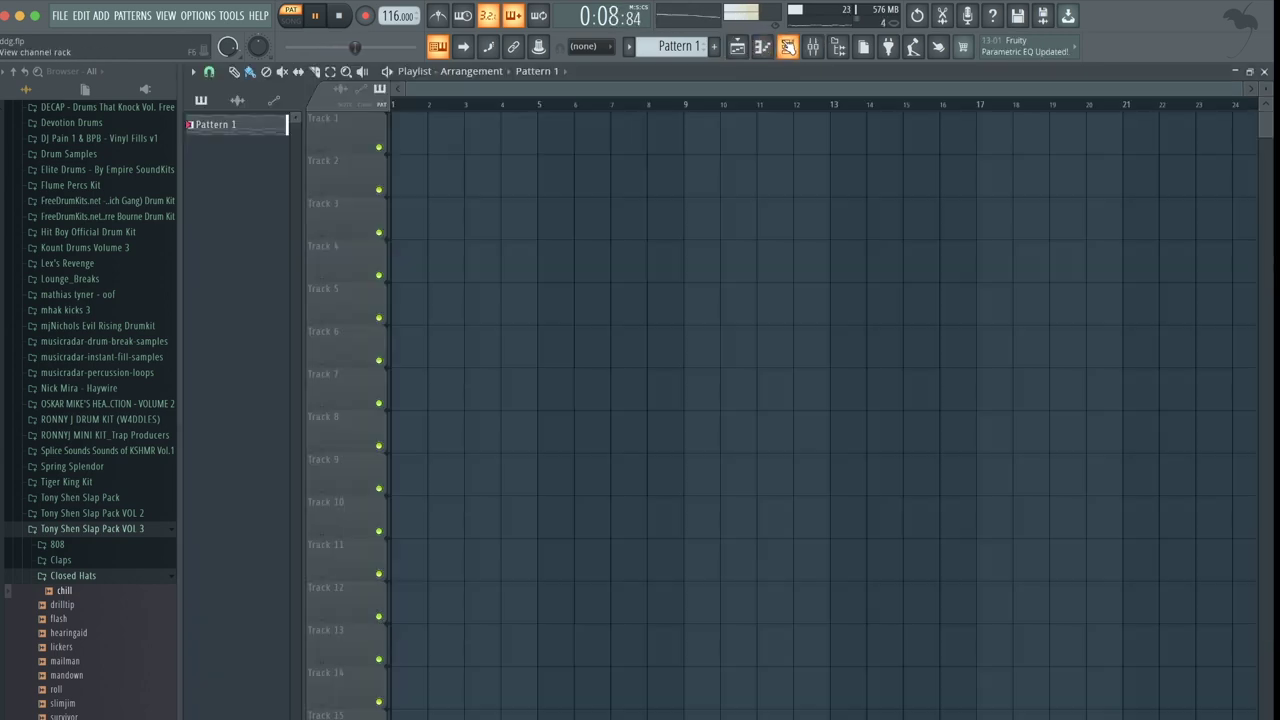
left_click(788, 47)
left_click(108, 578)
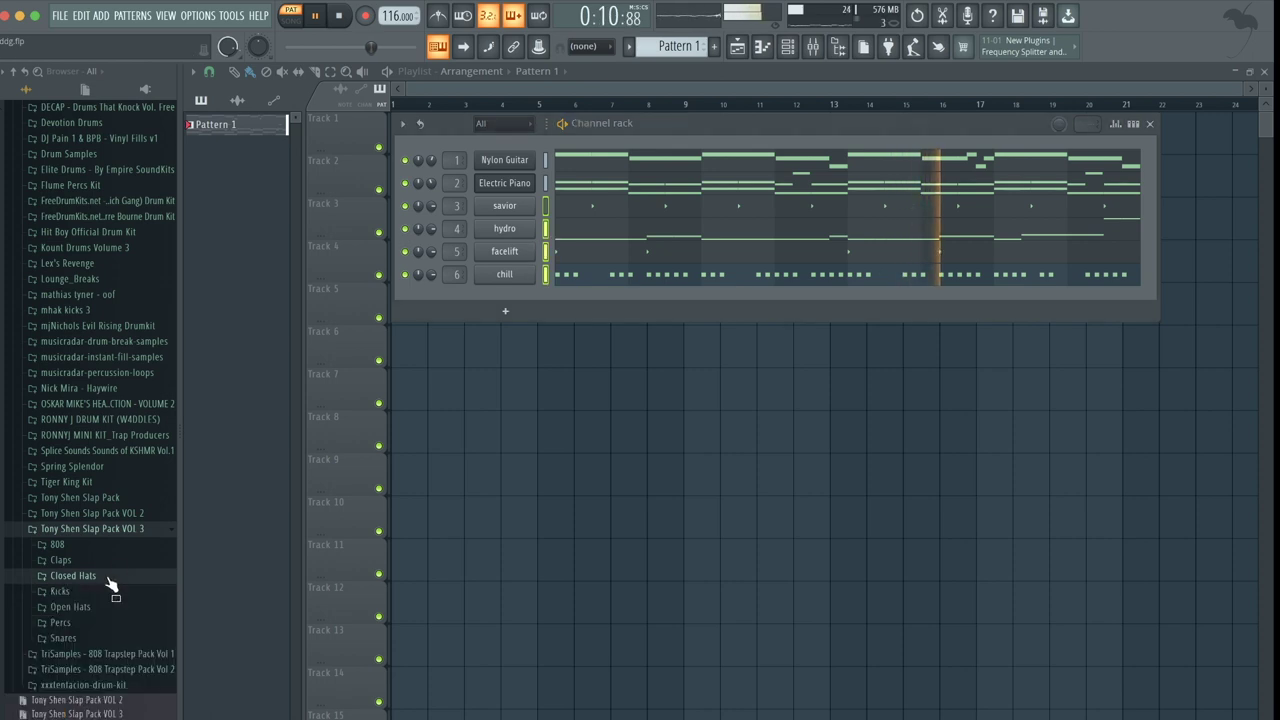
left_click(124, 530)
key("space")
left_click(502, 312)
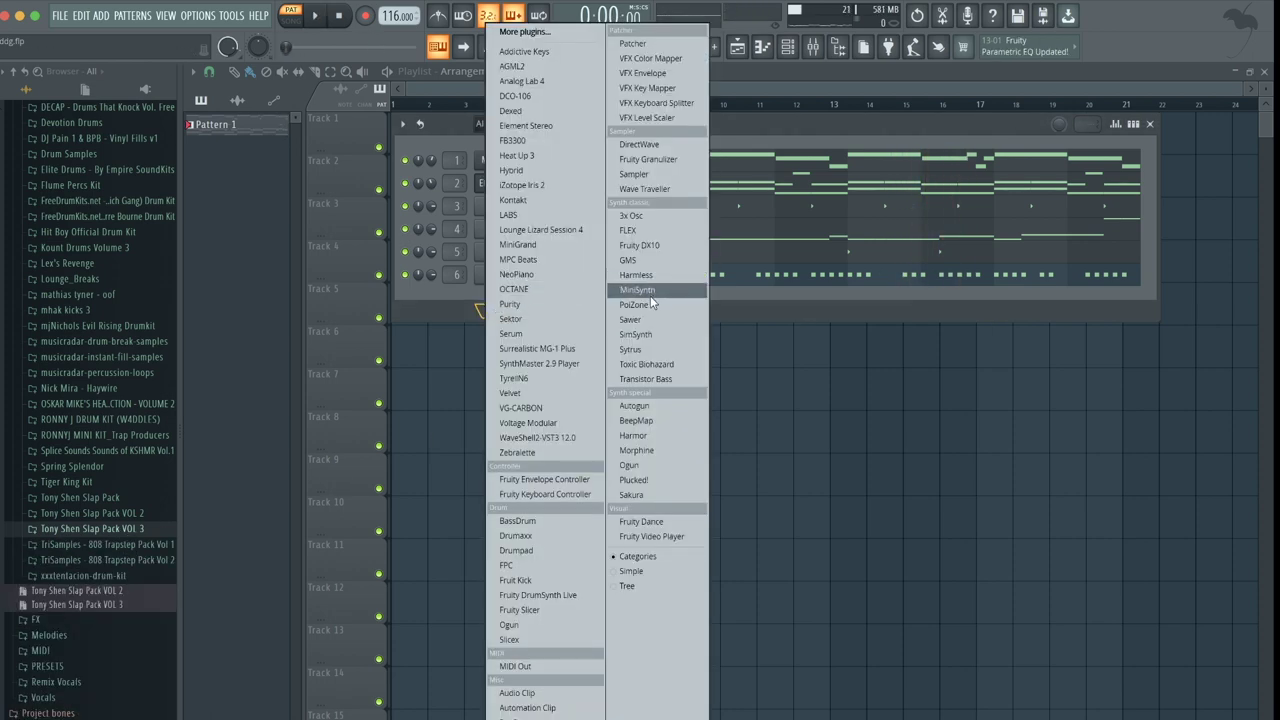
left_click(640, 230)
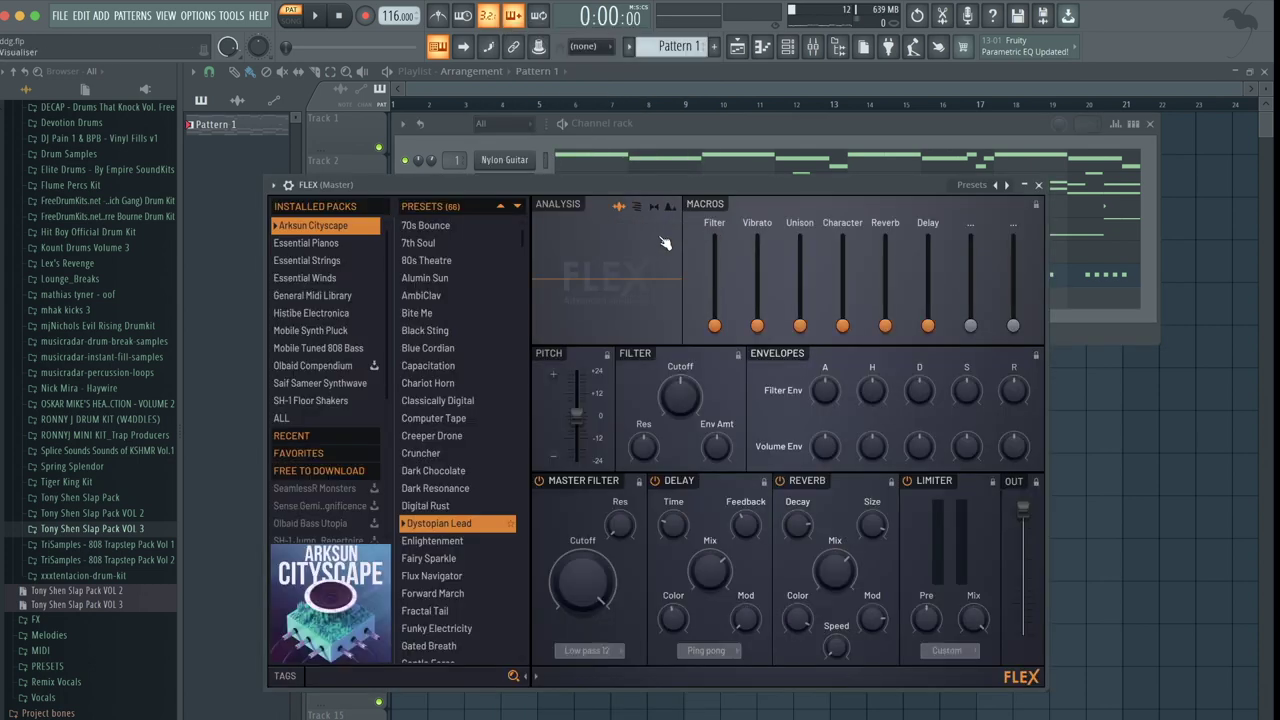
Filter the FLEX presets of all packs by the Wind type and load the Flute preset.
scroll(328, 350, "down", 2)
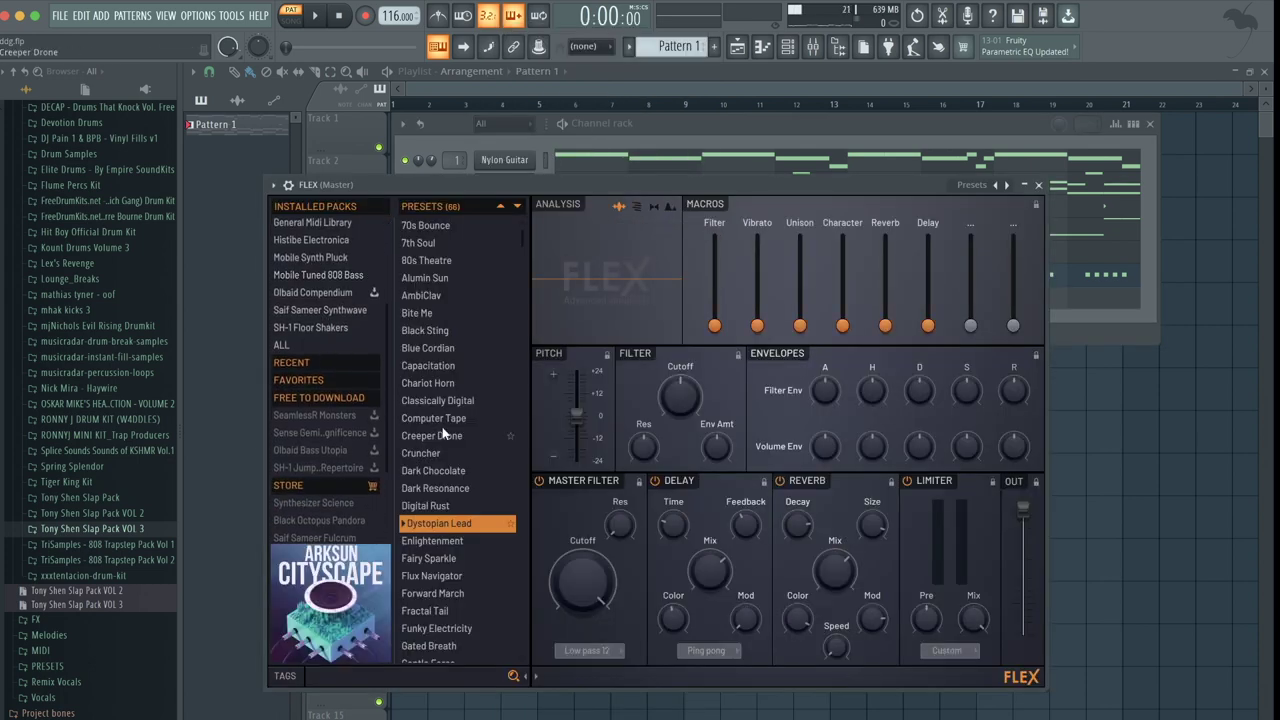
scroll(443, 432, "down", 3)
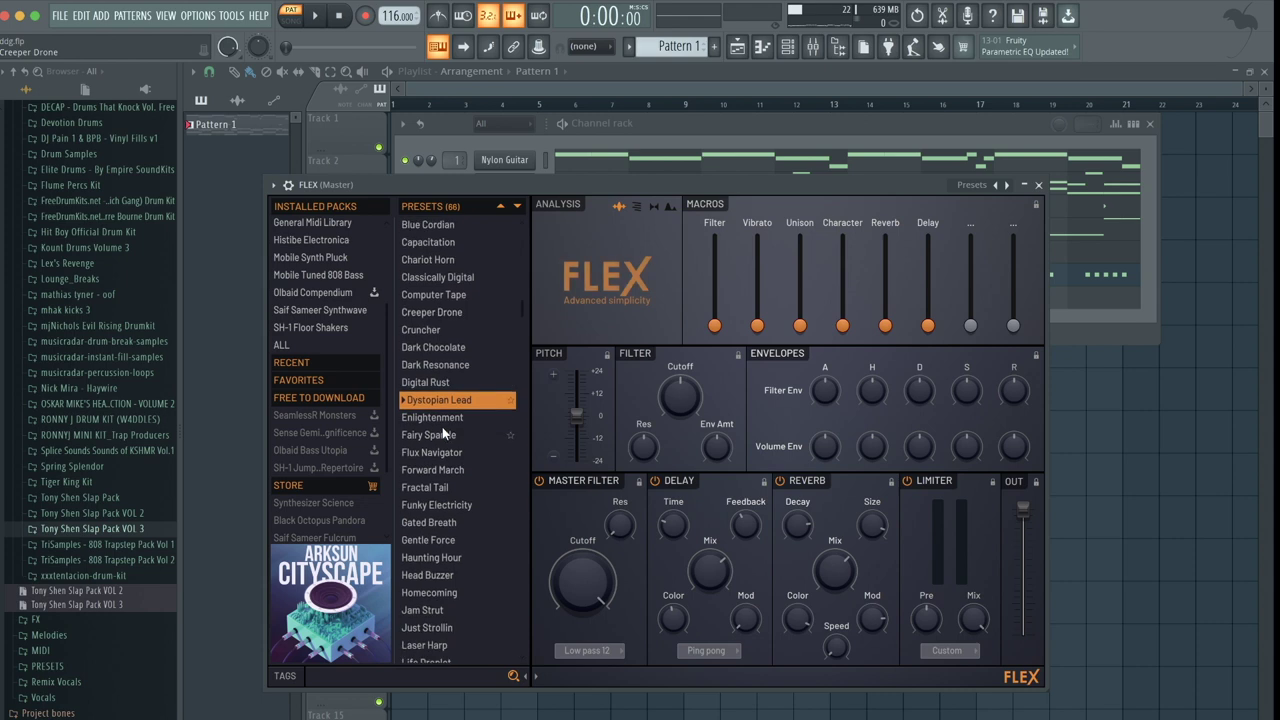
left_click(287, 676)
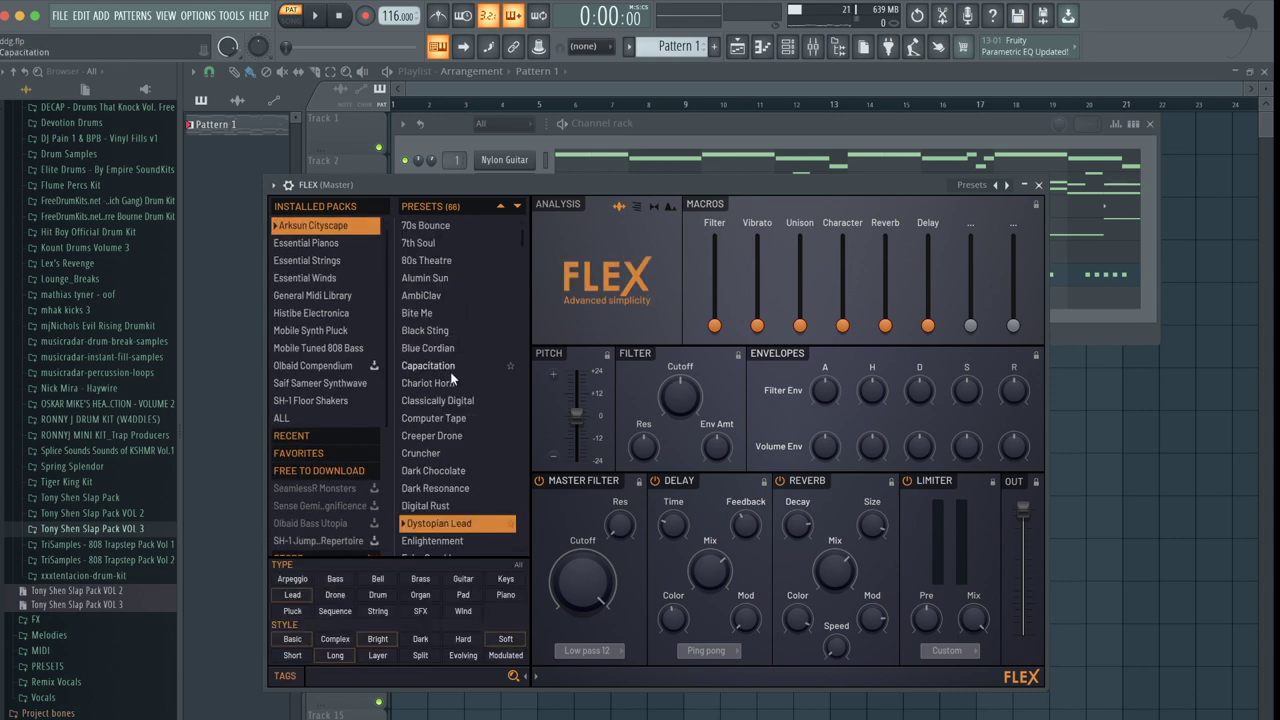
scroll(450, 378, "down", 15)
scroll(445, 376, "up", 8)
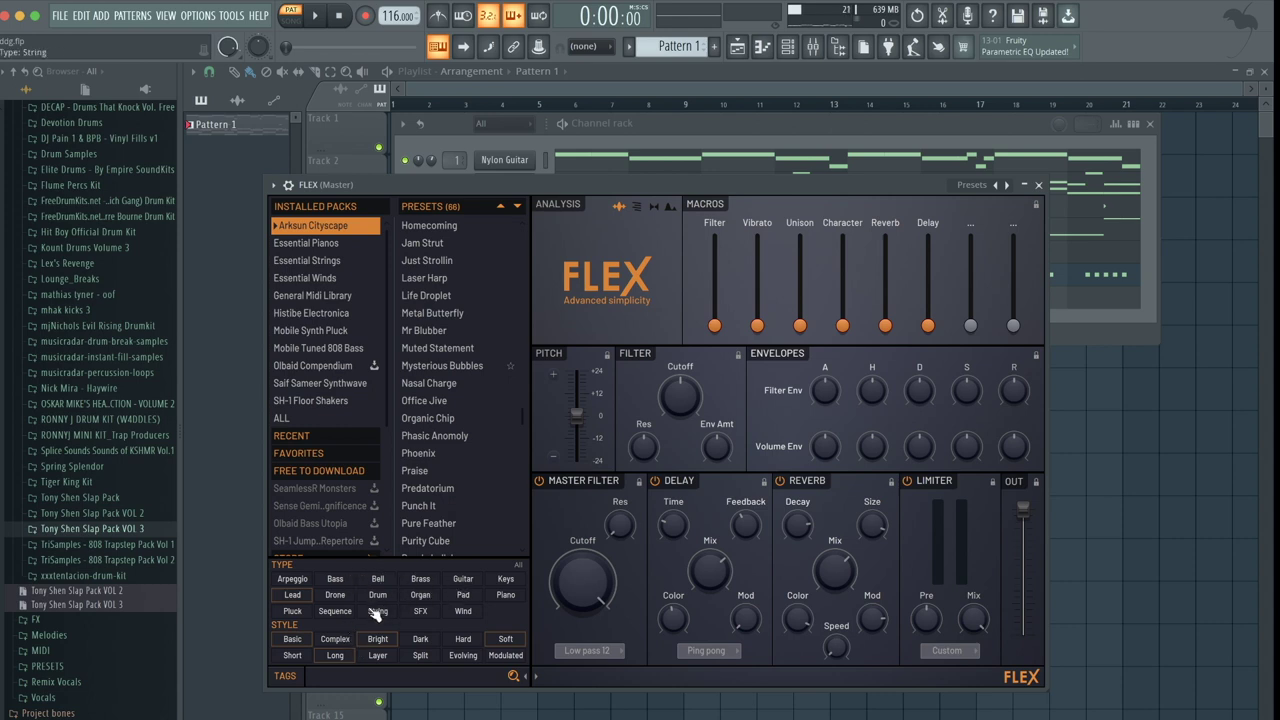
left_click(464, 611)
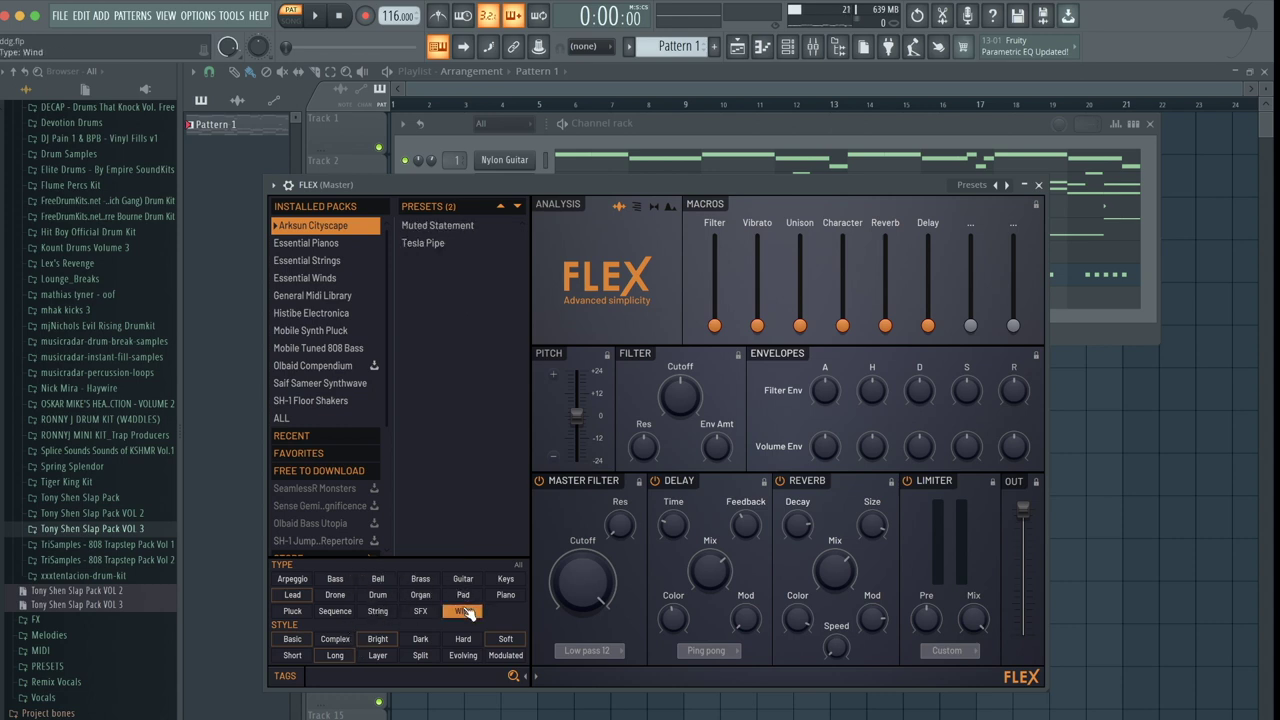
left_click(284, 418)
scroll(431, 293, "down", 2)
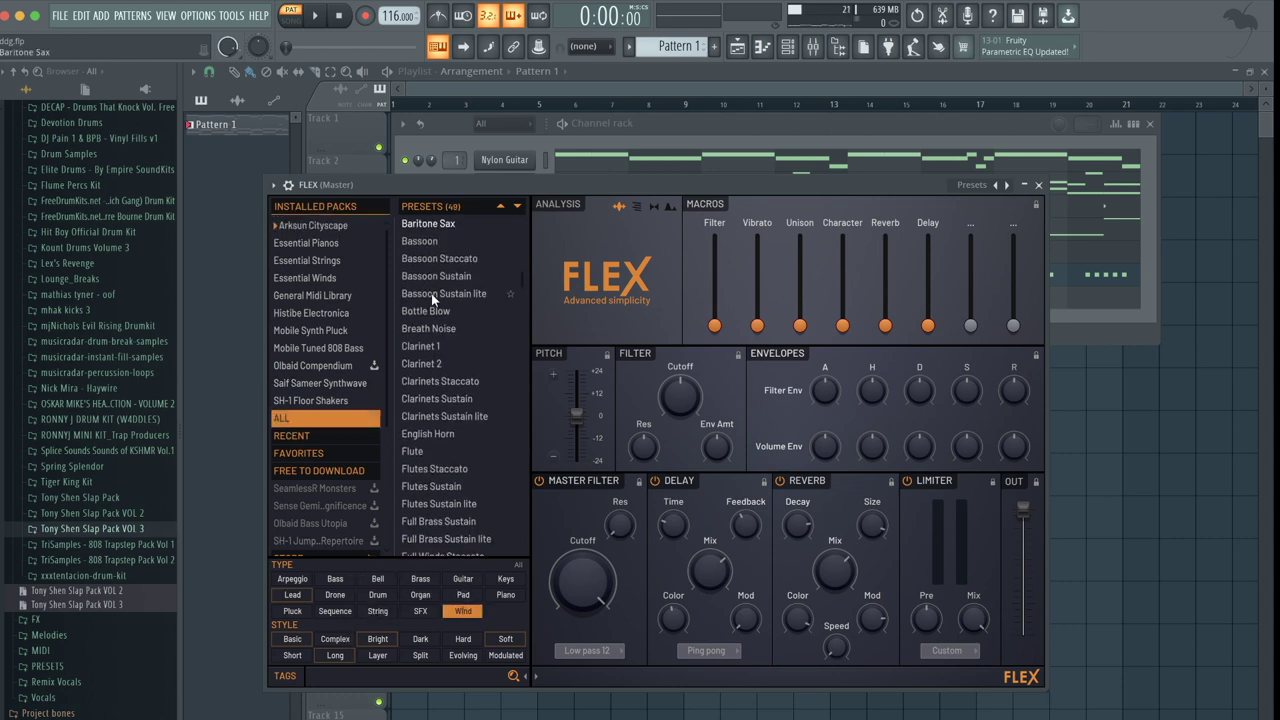
left_click(433, 455)
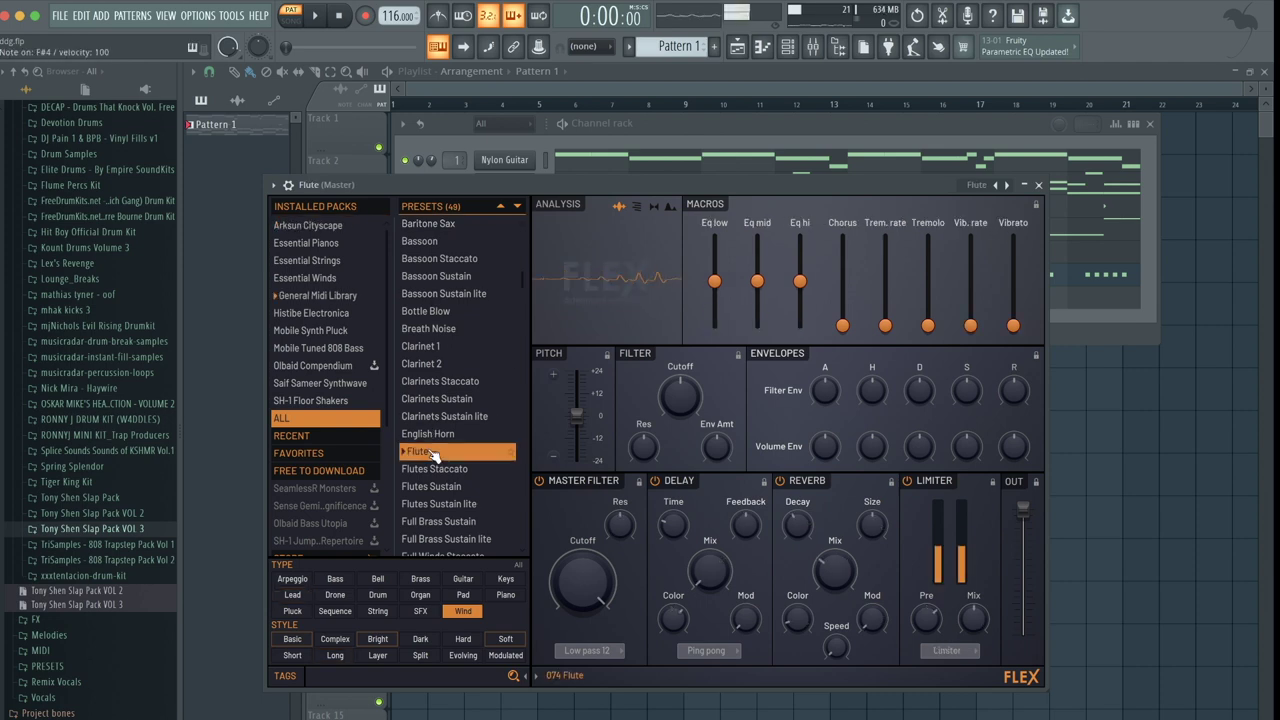
left_click(1038, 185)
Draw a D6 Flute note over the first twelve steps of bar 1 and a two-step E6 note at step 13.
left_click(787, 48)
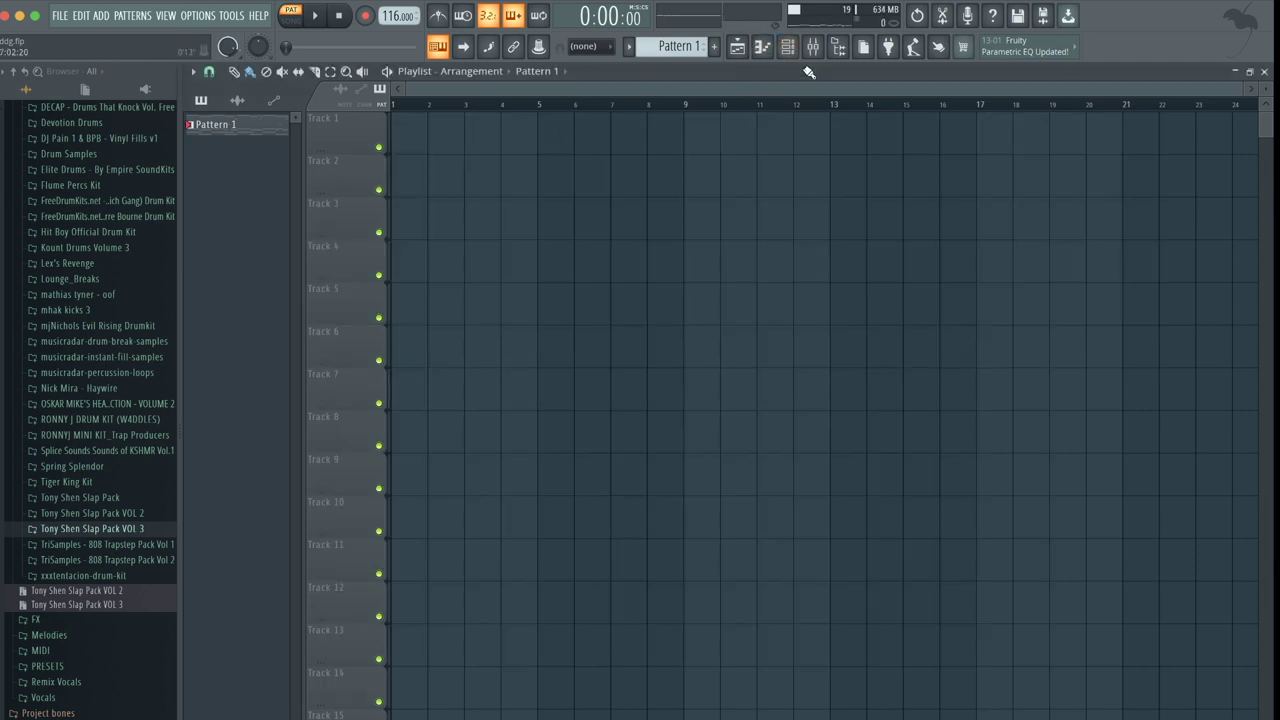
left_click(763, 48)
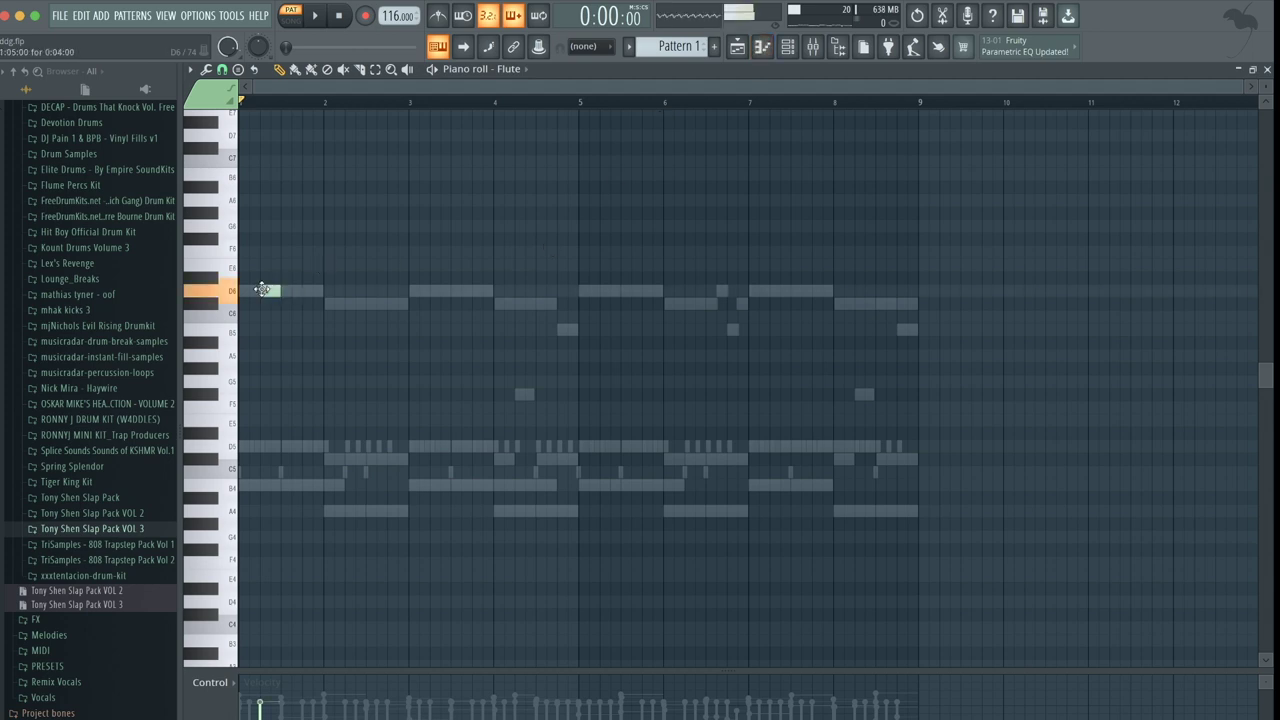
key("space")
key("space")
key("space")
left_click_drag(257, 291, 298, 299)
key("space")
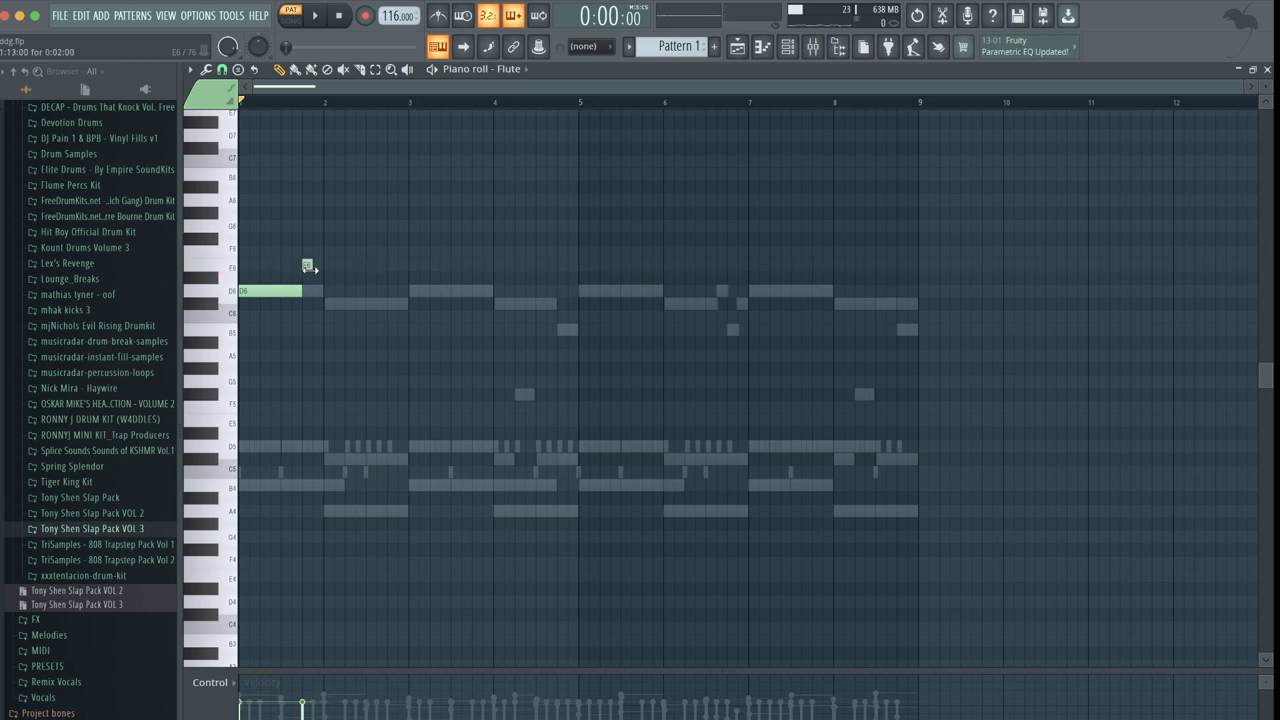
Complete the two-bar Flute phrase with a short D6 and two half-bar C#6 notes, and duplicate it into bars 3 and 4.
left_click(329, 303)
key("space")
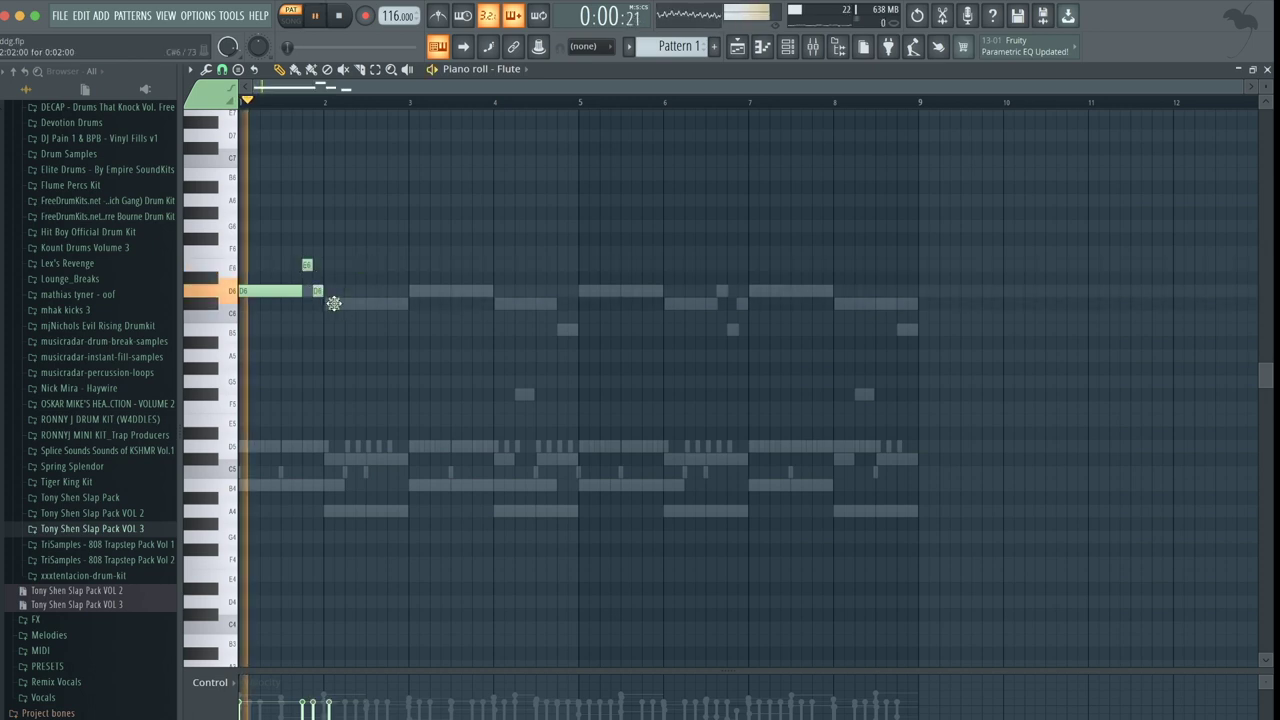
left_click_drag(332, 303, 365, 303)
key("space")
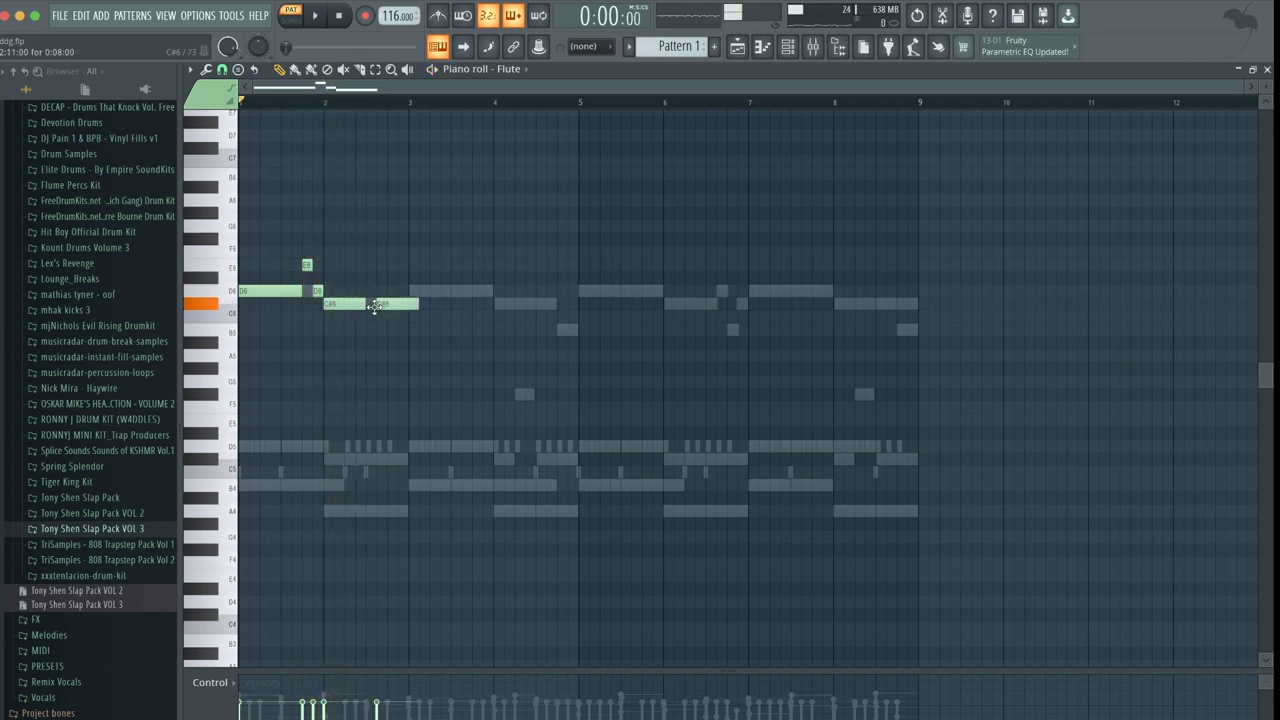
key("ctrl+b")
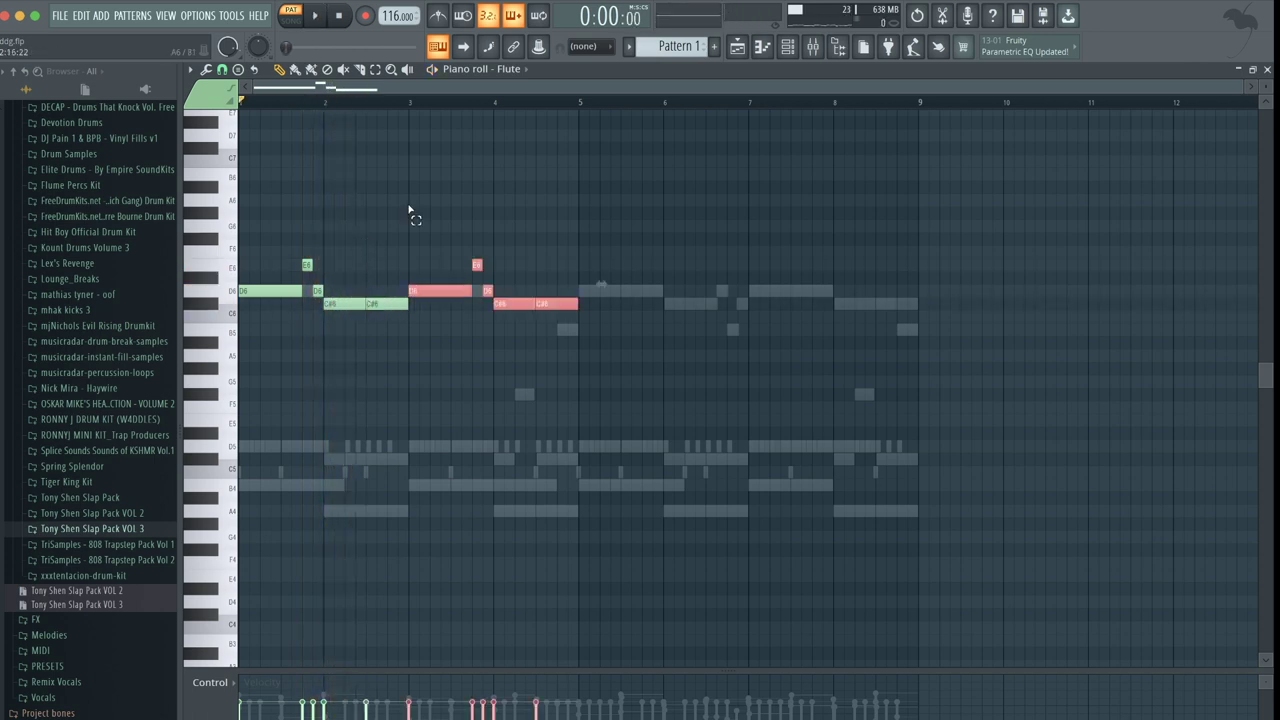
Replace the last C#6 of bar 4 with two quarter-bar B5 notes and duplicate the four-bar Flute phrase into bars 5 to 8.
left_click(407, 104)
key("space")
scroll(477, 201, "up", 2)
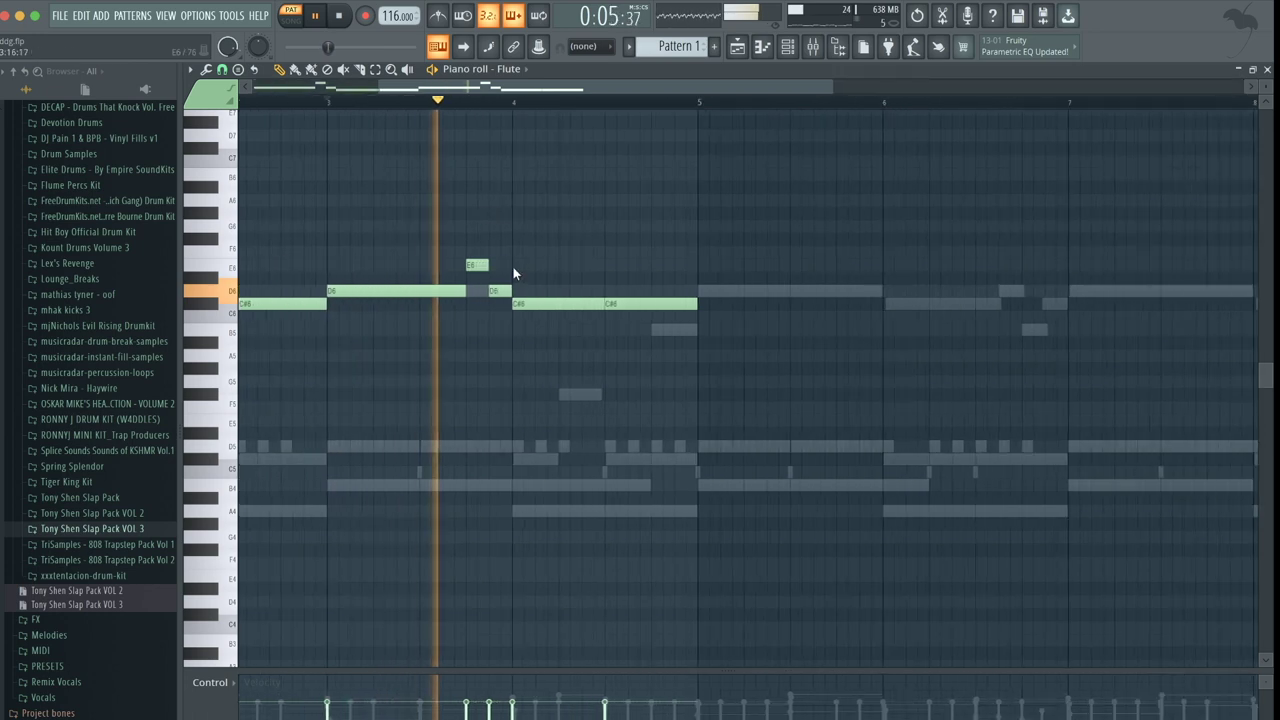
key("space")
left_click_drag(627, 304, 629, 332)
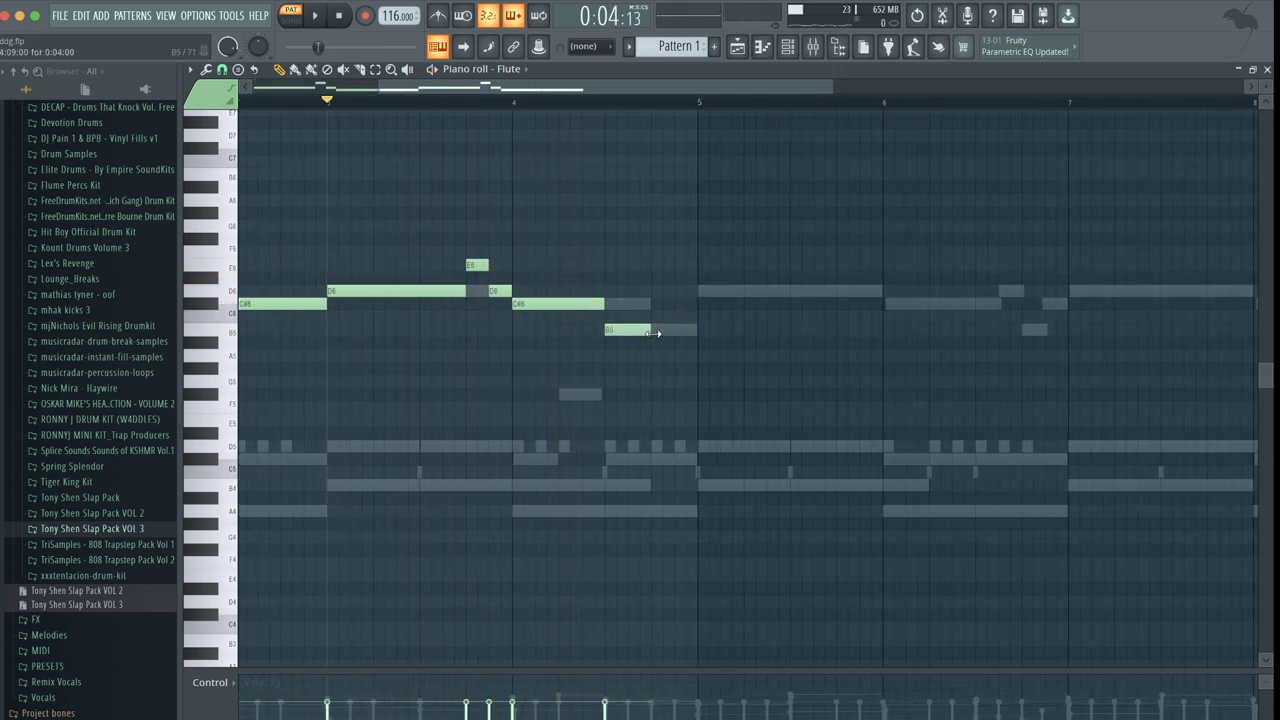
key("ctrl+b")
scroll(656, 289, "down", 3)
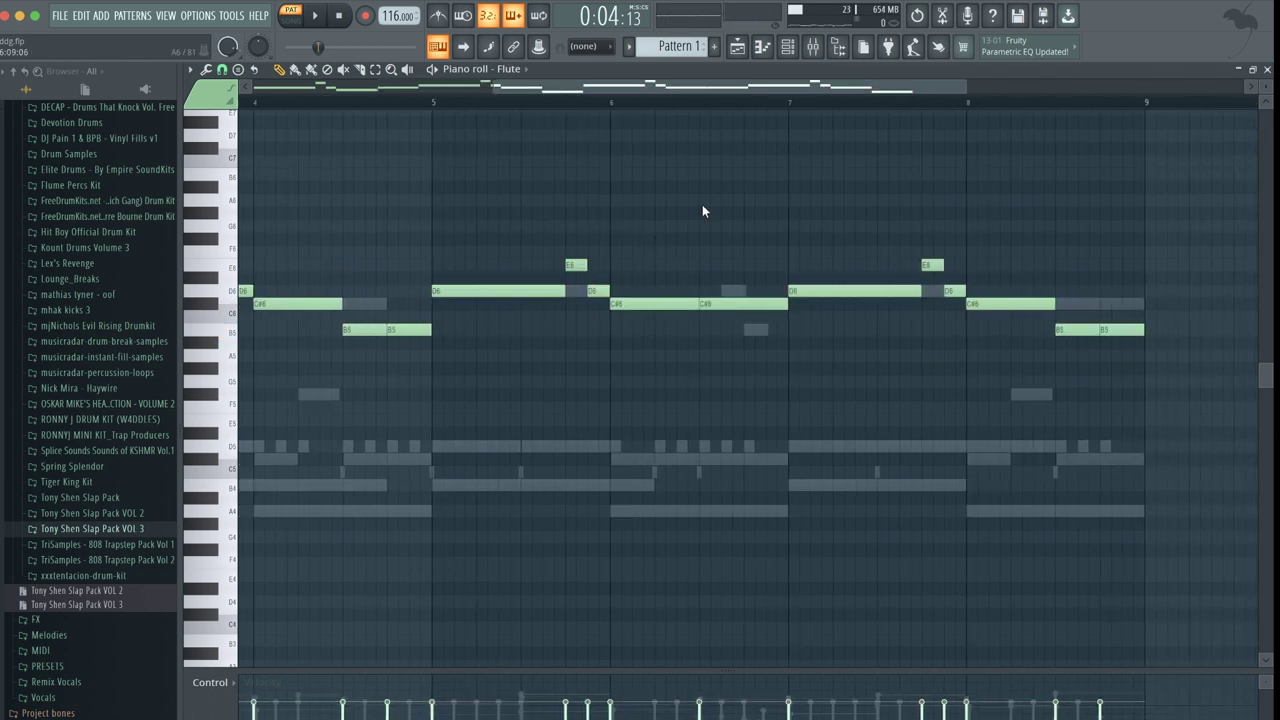
Route the Flute channel to mixer insert 7 and lower its volume to about 43% (-14.8 dB) during playback.
key("space")
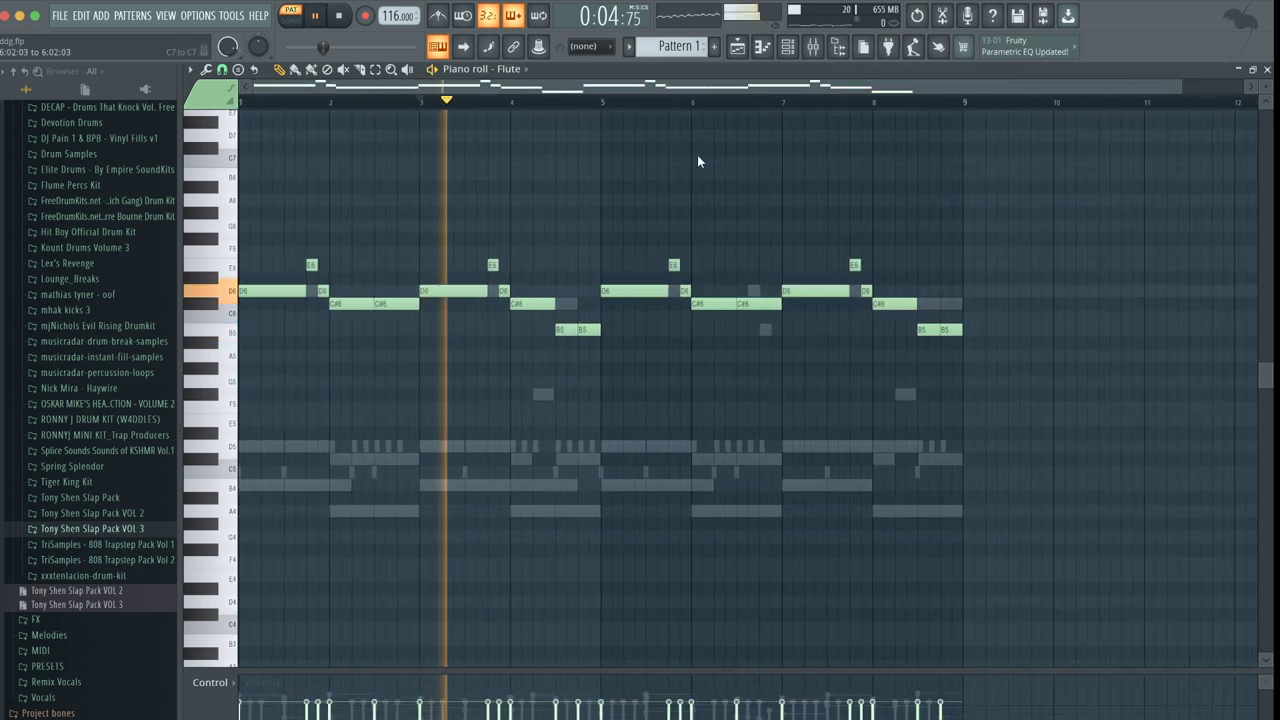
left_click(788, 48)
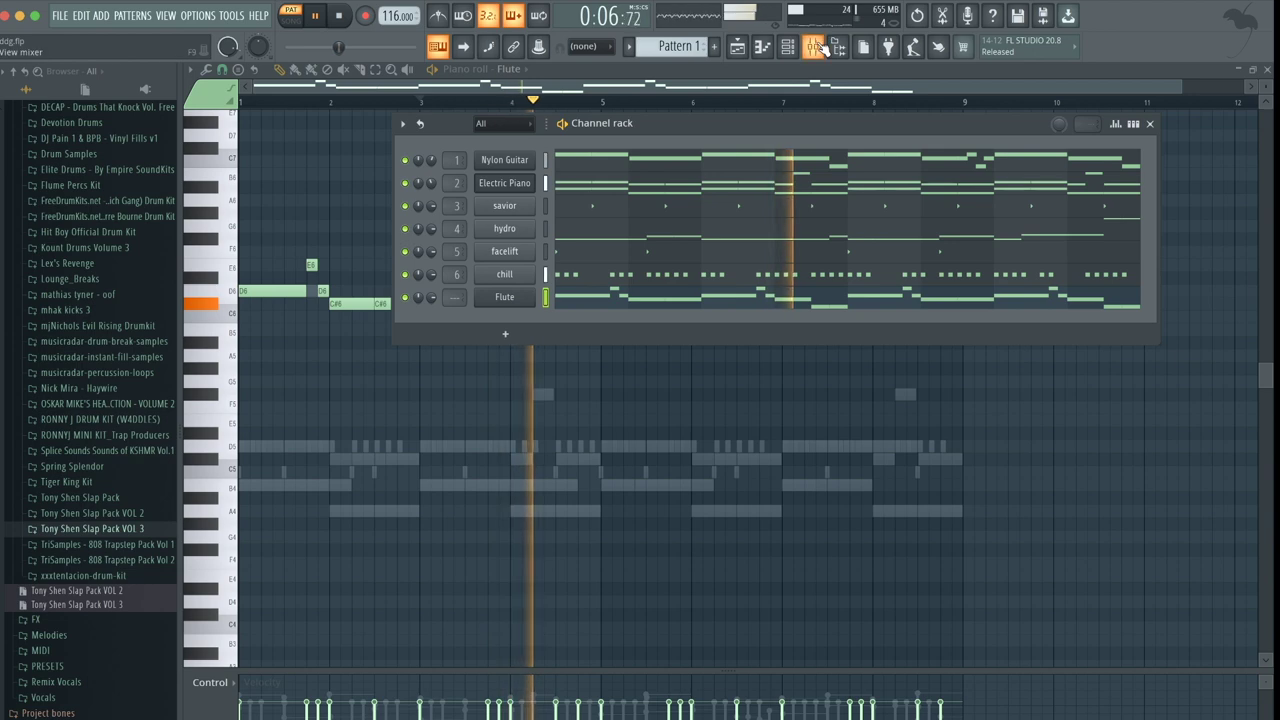
left_click(813, 47)
left_click(514, 210)
key("ctrl+l")
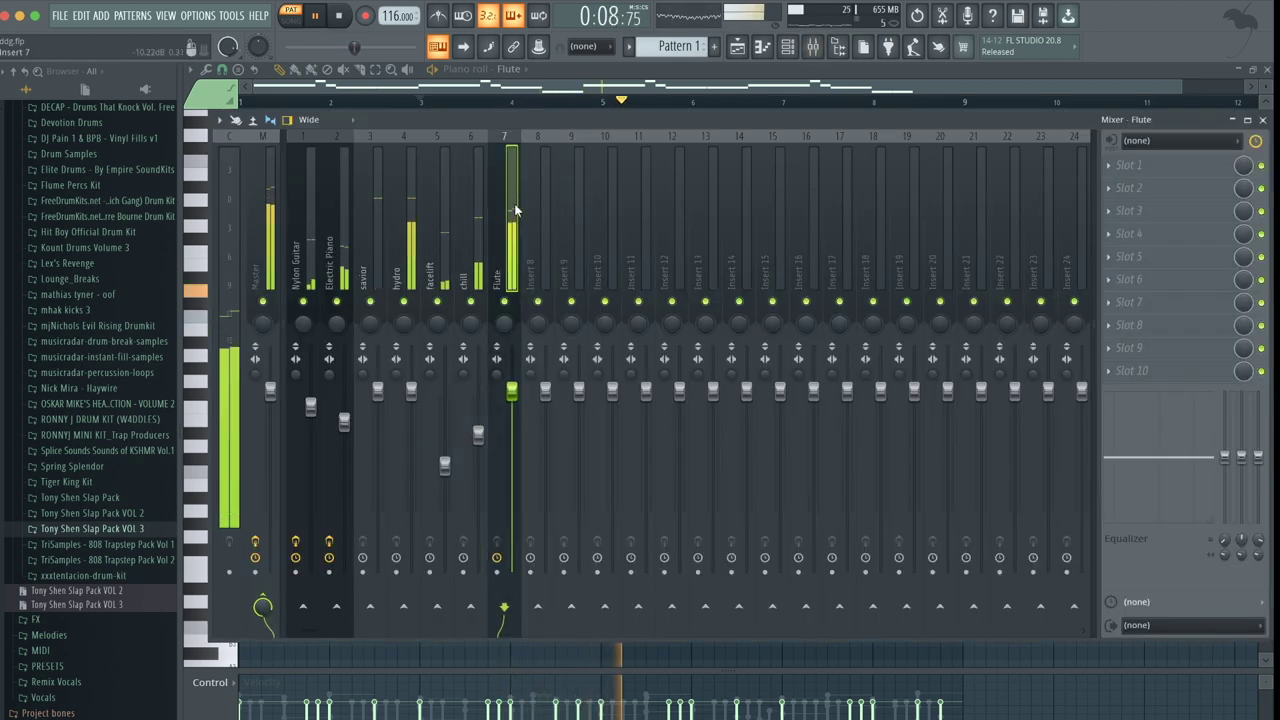
left_click_drag(512, 392, 512, 490)
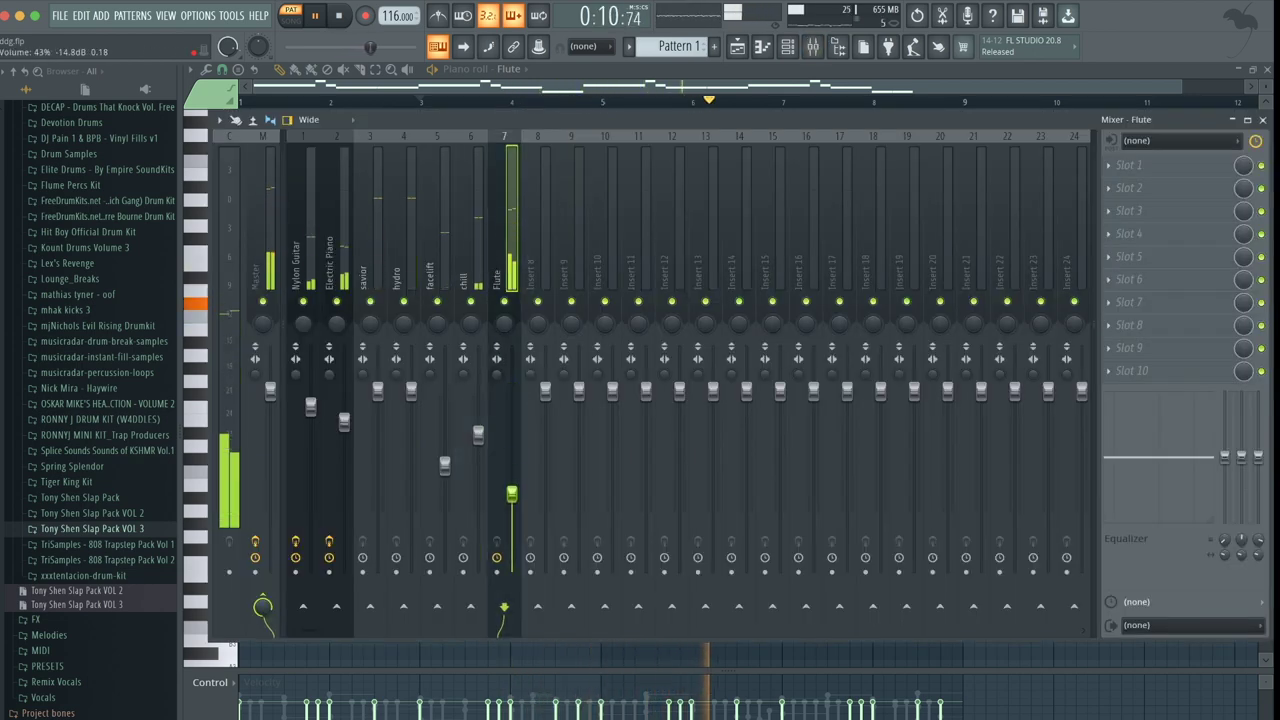
Add Fruity Reeverb 2 with its default settings to the first effect slot of the Flute mixer track.
left_click(1158, 170)
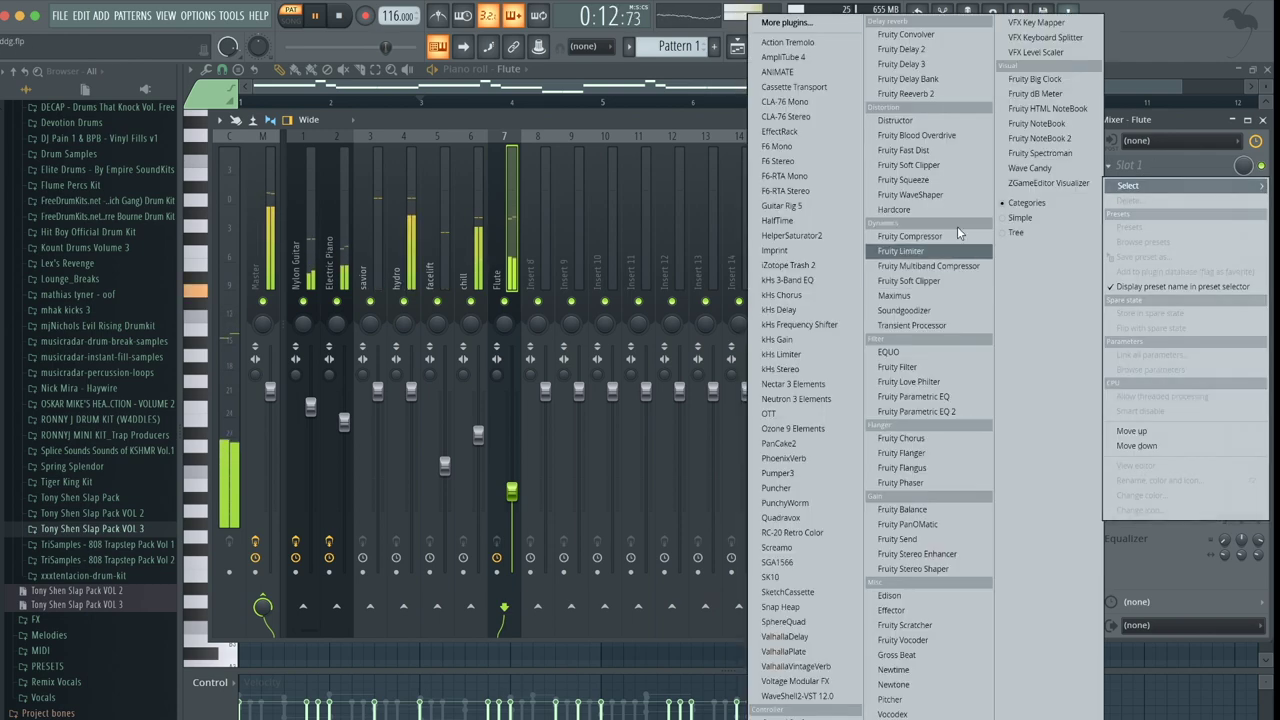
left_click(963, 94)
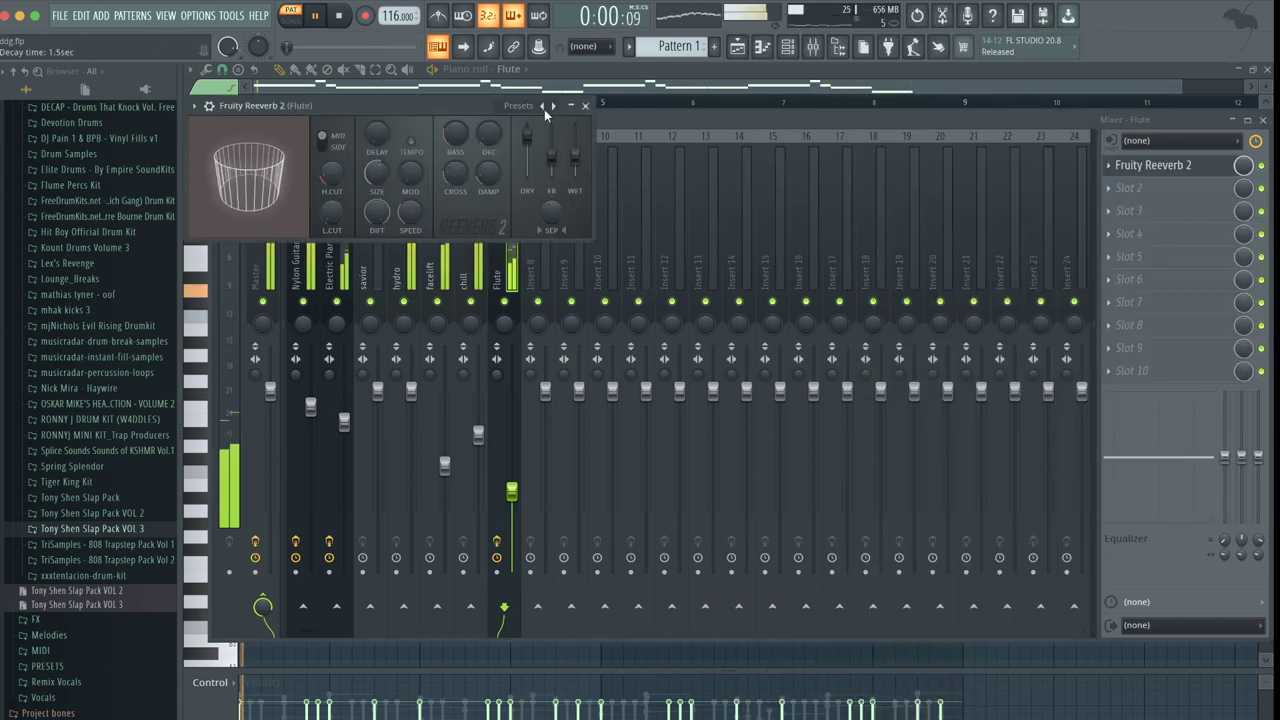
left_click(585, 105)
Add Fruity Parametric EQ 2 in the Flute's second slot, cutting low-shelf band 1 to about -15.4 dB at 578 Hz and slightly lowering band 7.
left_click(1183, 190)
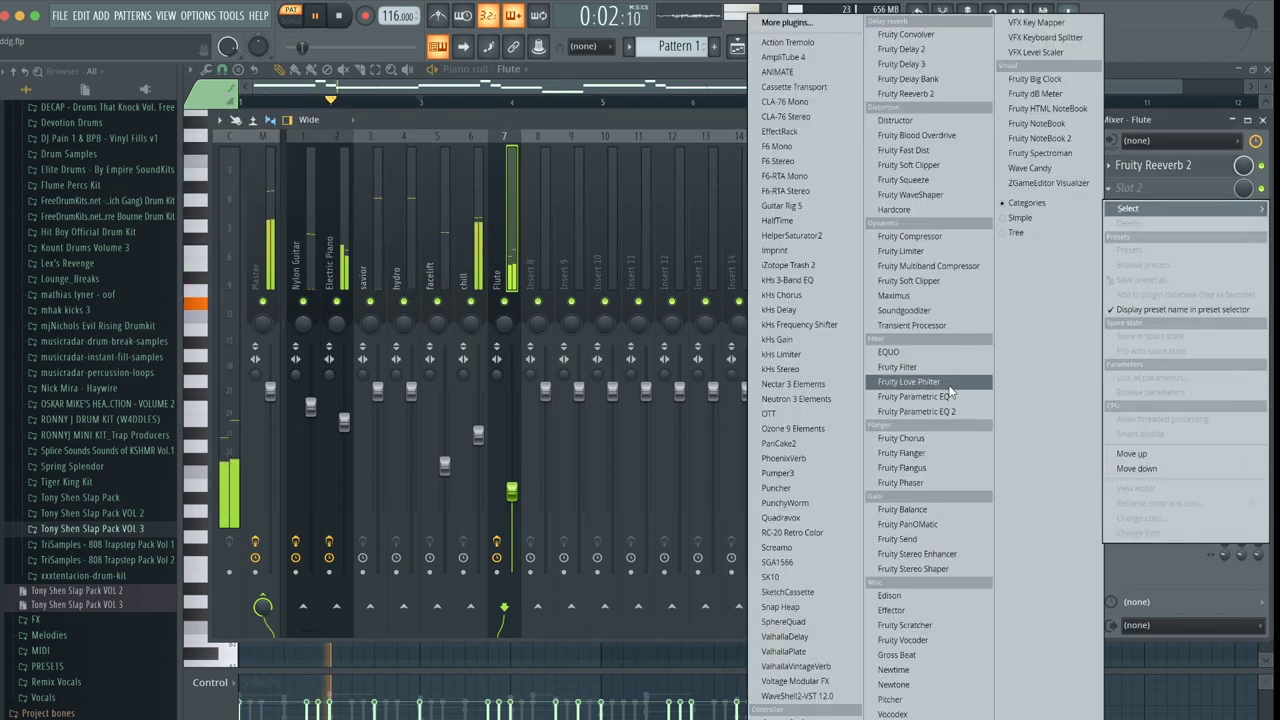
left_click(905, 411)
left_click_drag(277, 248, 378, 305)
mouse_move(480, 248)
left_mouse_down()
mouse_move(446, 239)
mouse_move(480, 256)
left_mouse_up()
right_click(480, 241)
left_click(478, 290)
left_click_drag(379, 305, 375, 308)
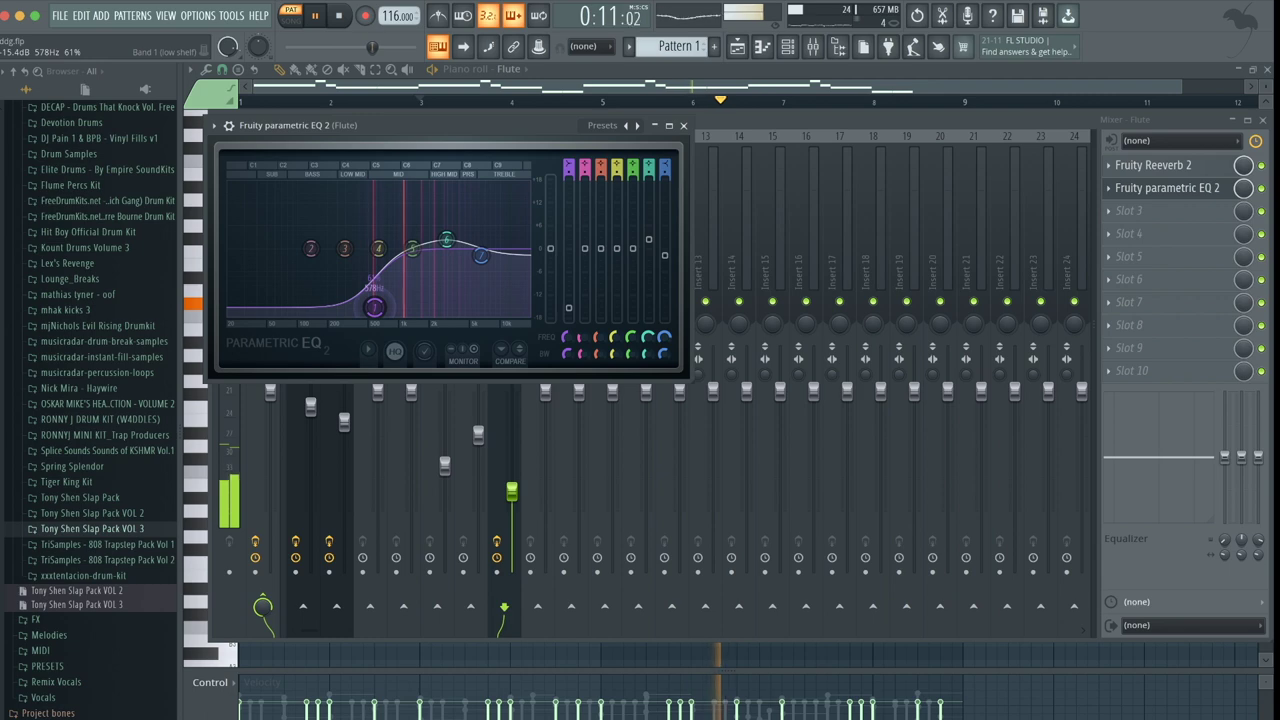
left_click(684, 126)
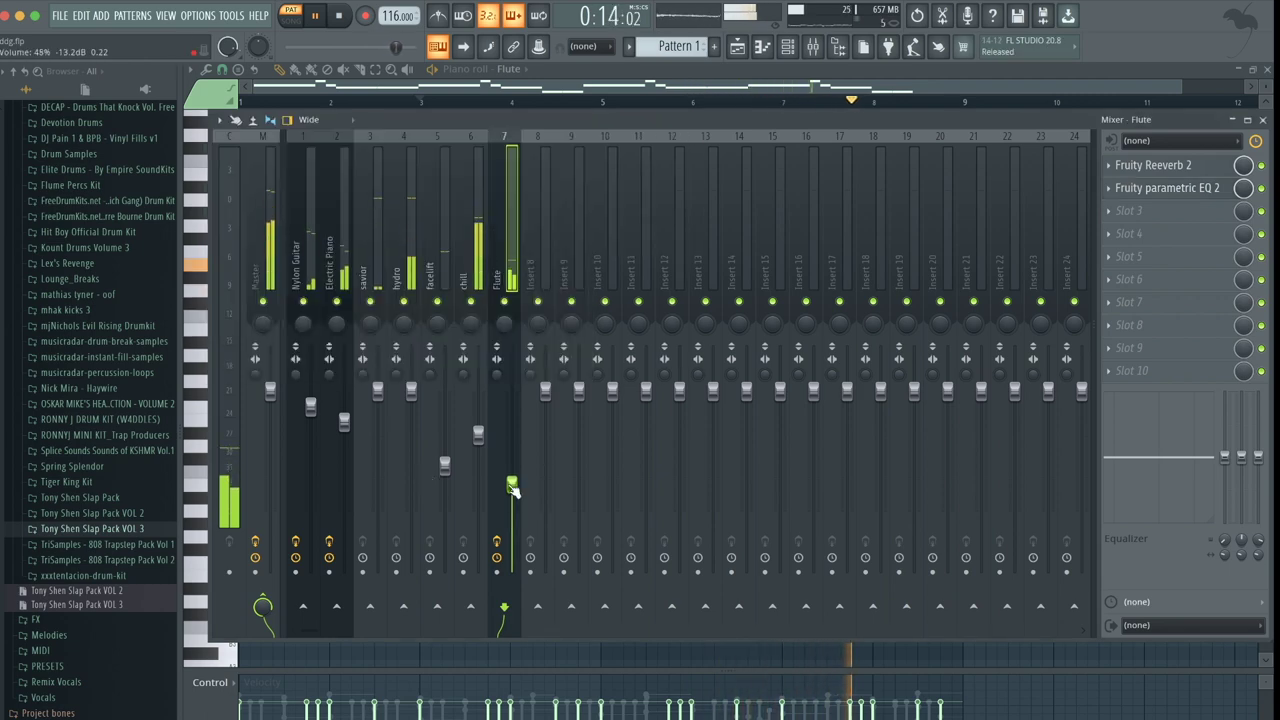
Place the Pattern 1 clip at bar 1 of Playlist Track 1 and split Pattern 1 by channel.
left_click(737, 47)
left_click(443, 141)
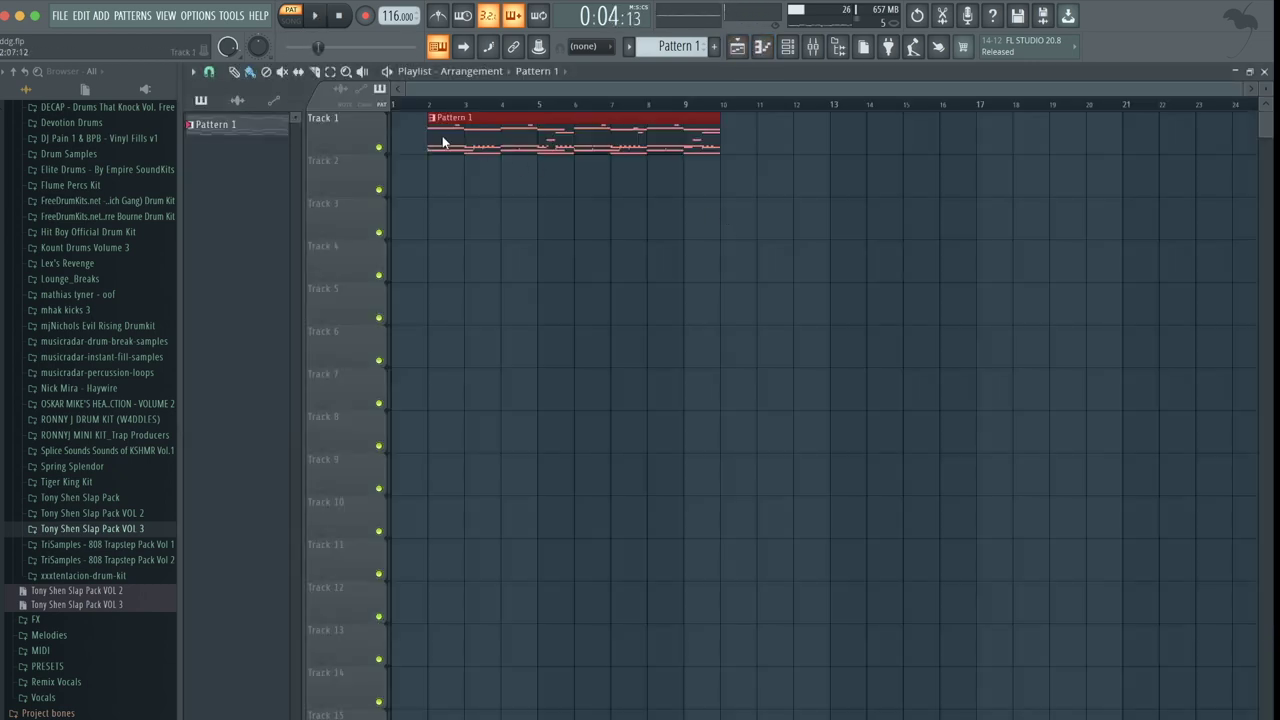
left_click_drag(438, 120, 417, 120)
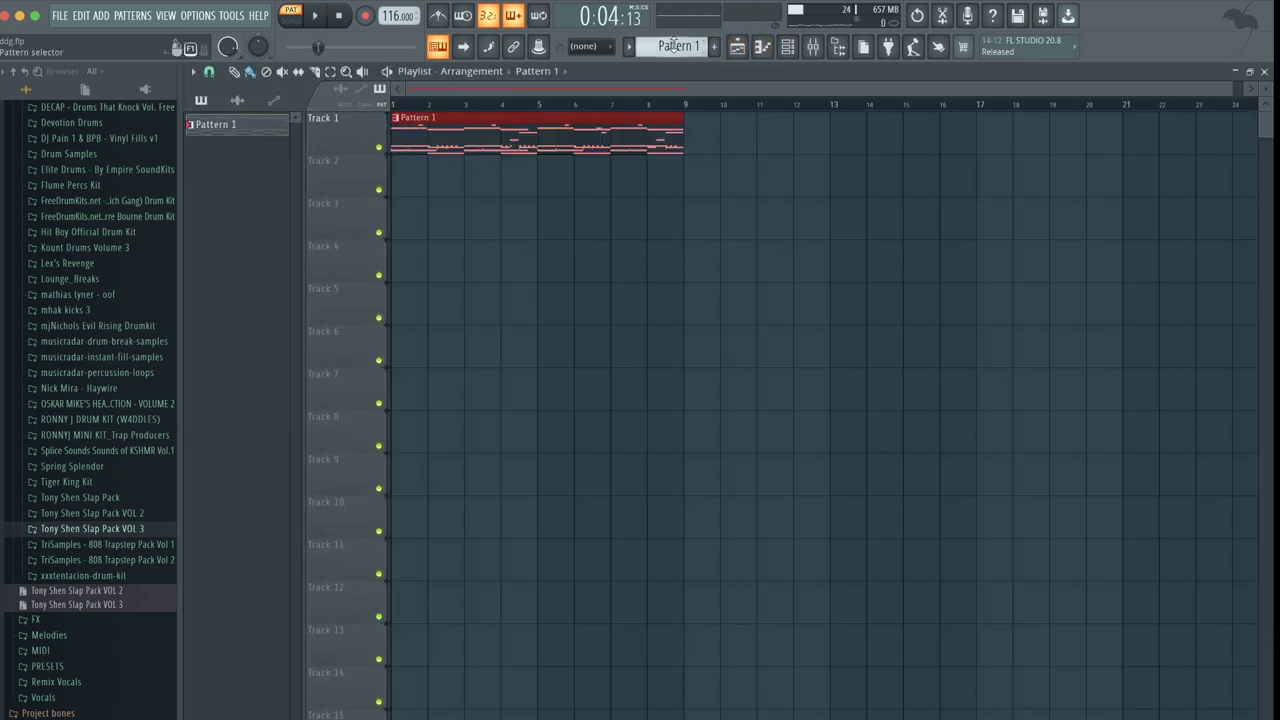
left_click(673, 45)
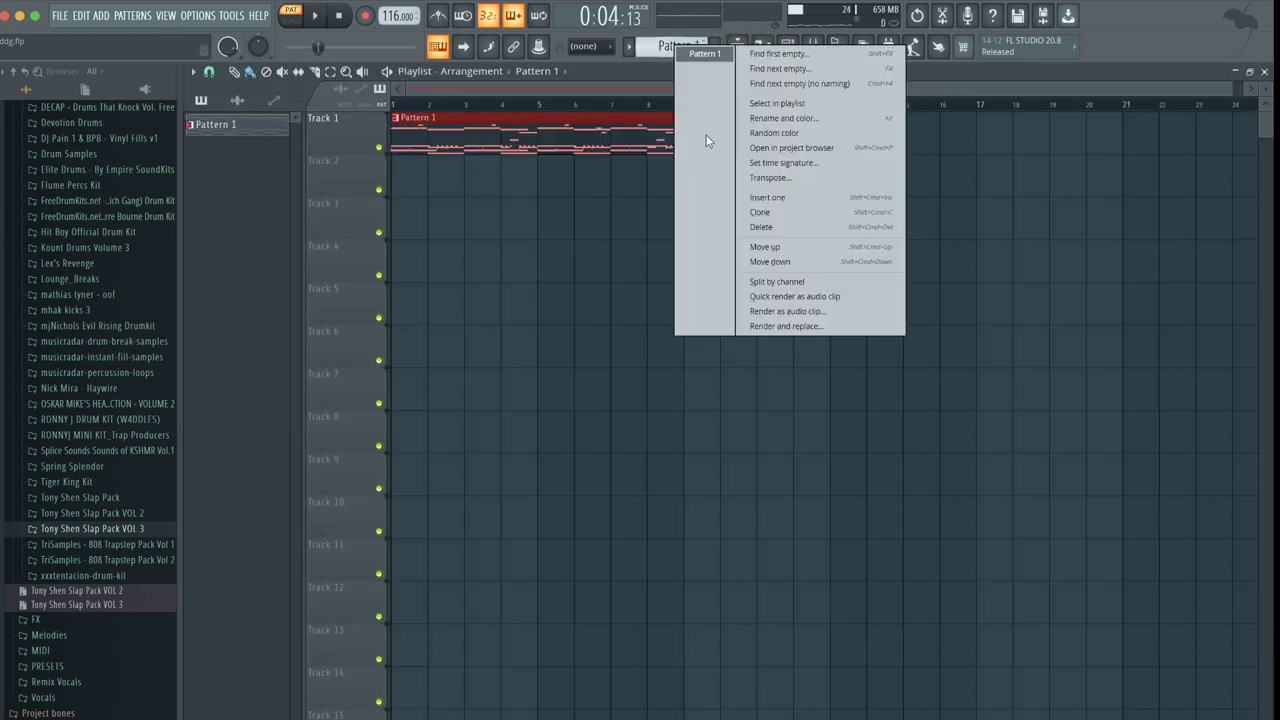
left_click(760, 278)
Select the stacked pattern clips on Track 1 and delete them to empty the Playlist.
left_click(476, 171, "ctrl")
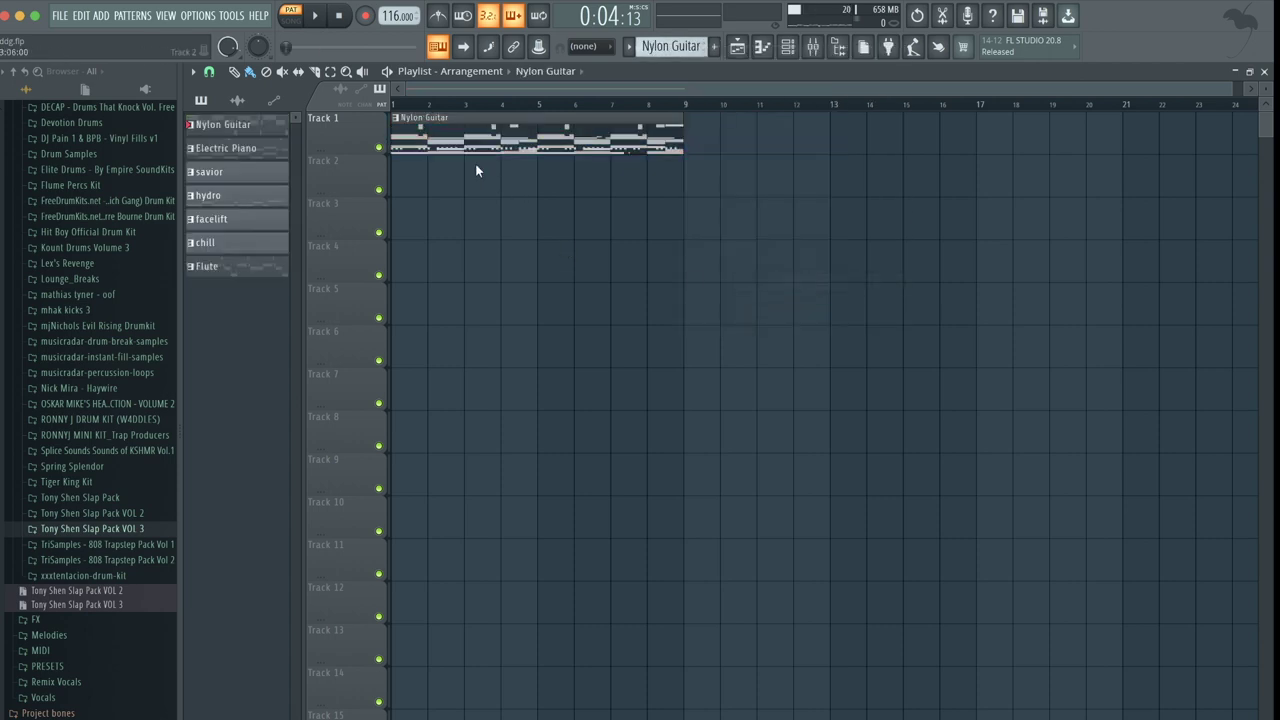
left_click_drag(476, 171, 411, 70)
key("Delete")
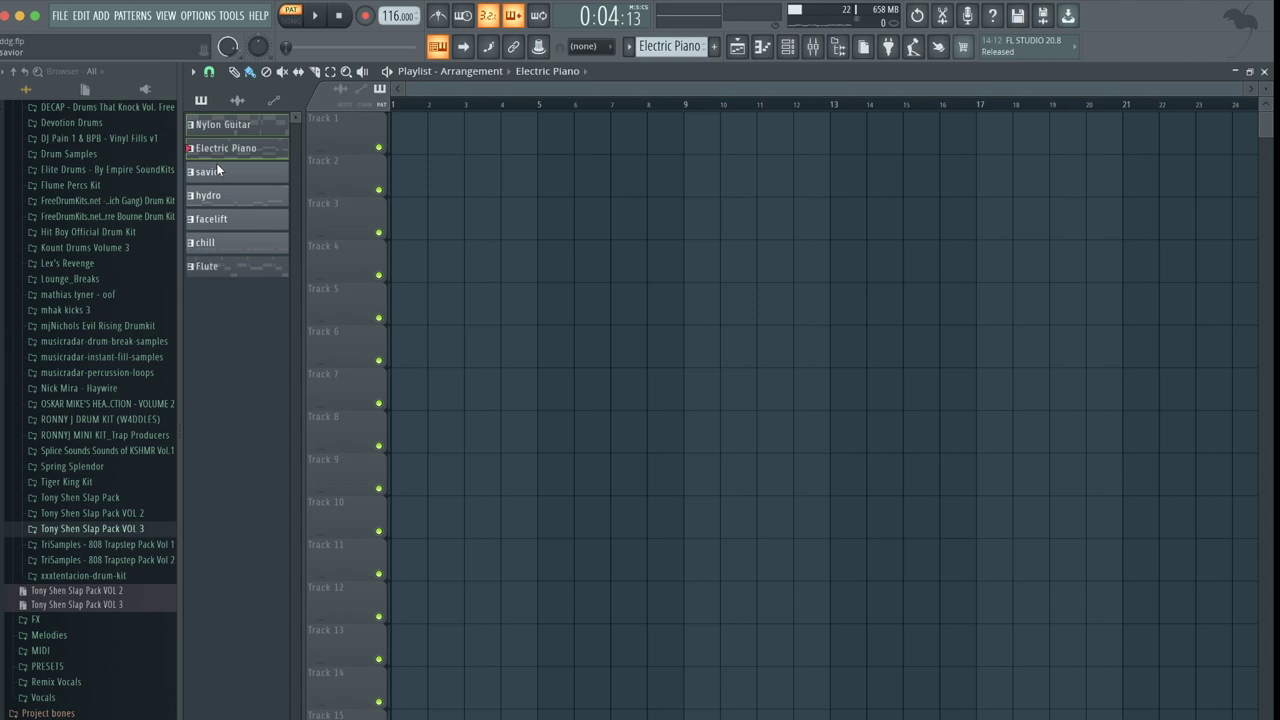
Place the seven channel patterns, Nylon Guitar through Flute, at bar 1 on Tracks 1 to 7.
left_click(214, 247)
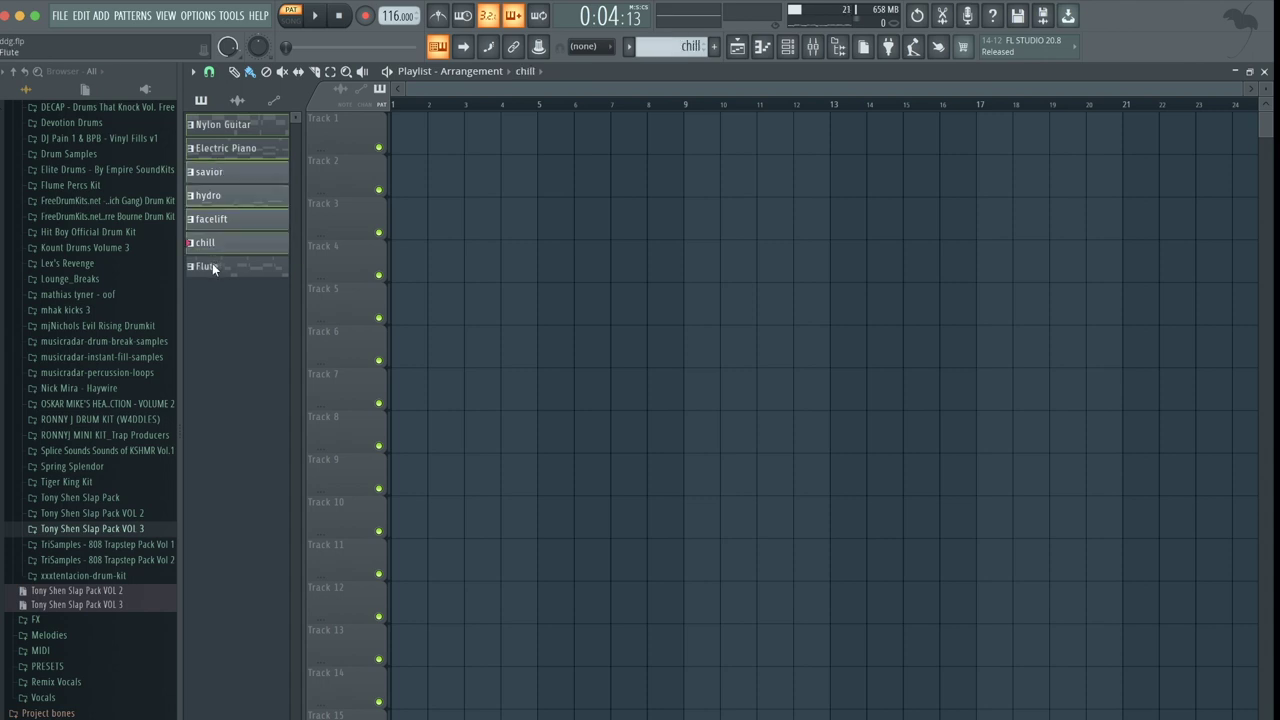
left_click(212, 264)
left_click_drag(215, 125, 475, 138)
left_click(798, 407, "ctrl")
mouse_move(785, 409)
left_mouse_down()
mouse_move(463, 197)
mouse_move(755, 410)
mouse_move(775, 409)
left_mouse_up()
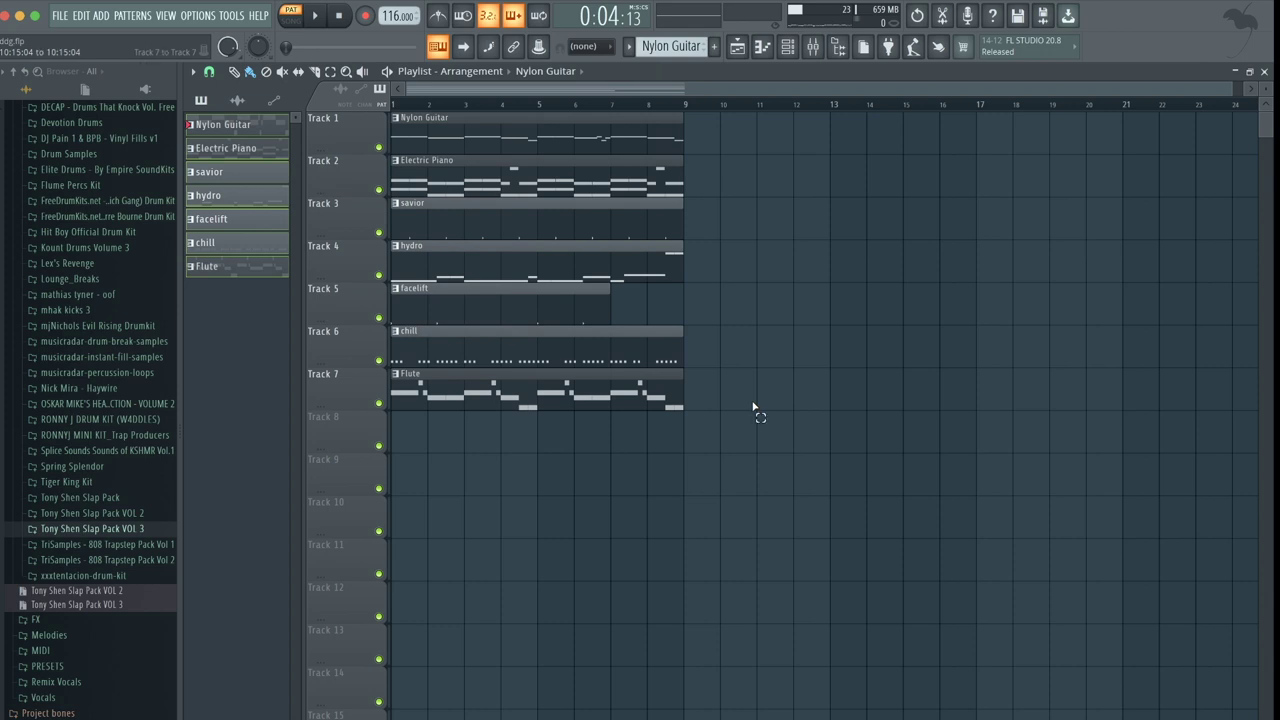
Move the clips on all seven tracks to bar 9 and play the arrangement from there.
left_click_drag(728, 391, 739, 207)
key("space")
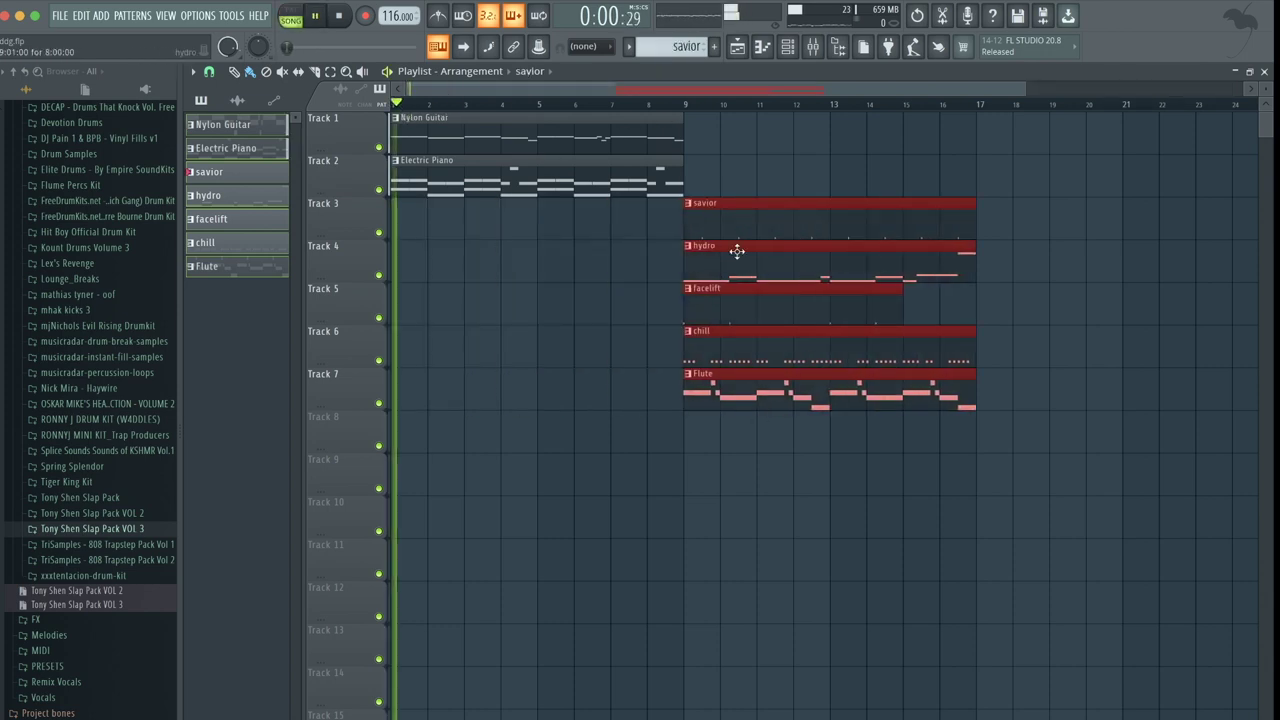
left_click(646, 257)
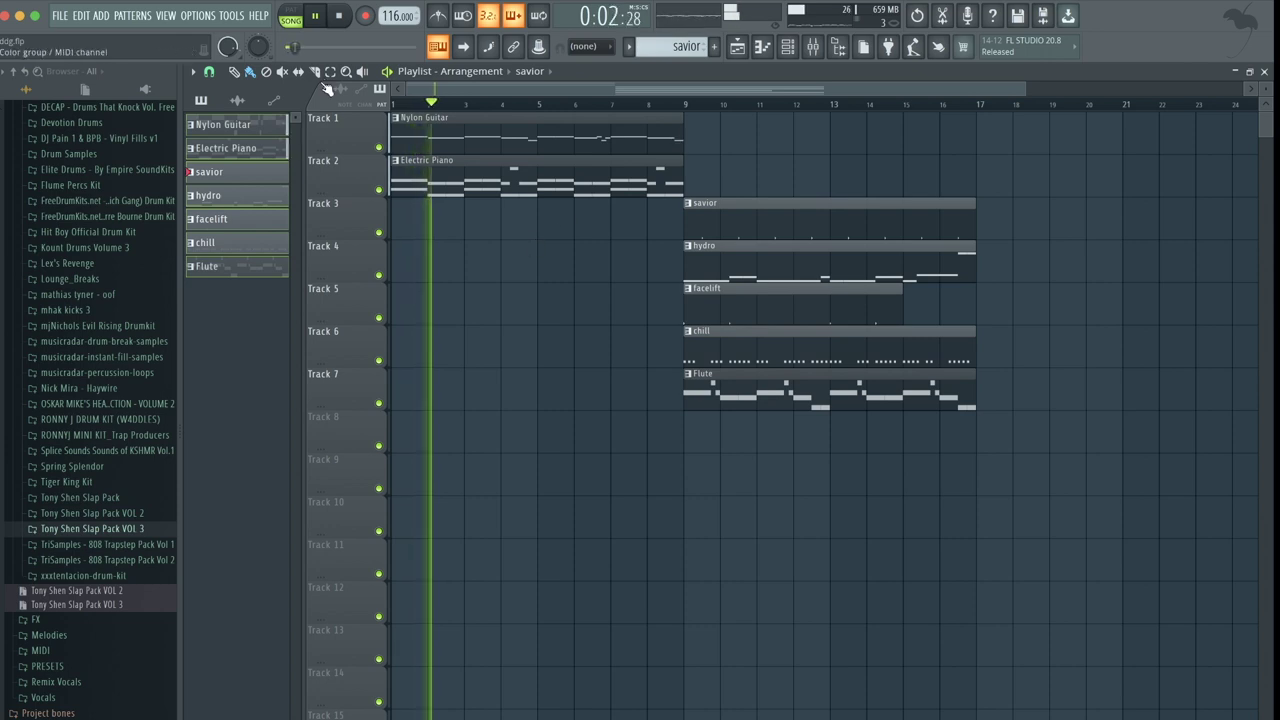
left_click_drag(490, 222, 737, 120)
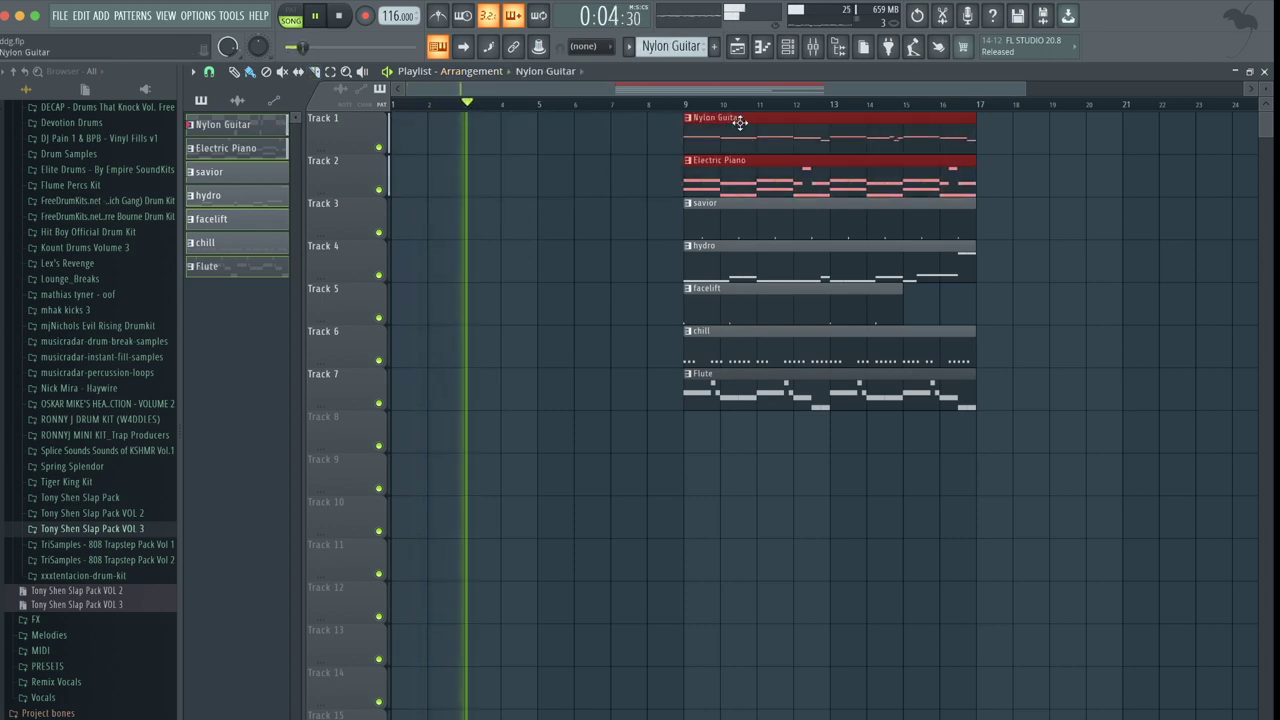
left_click(684, 103)
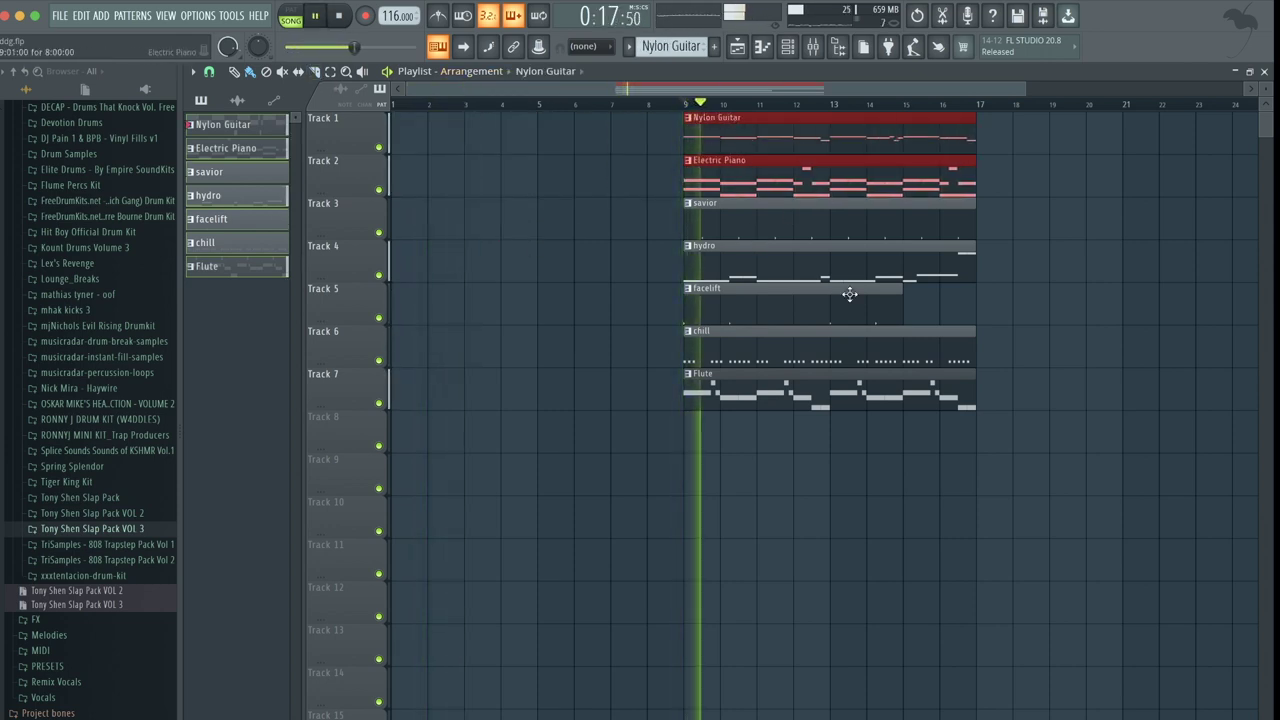
left_click(1097, 446)
scroll(1094, 440, "down", 1)
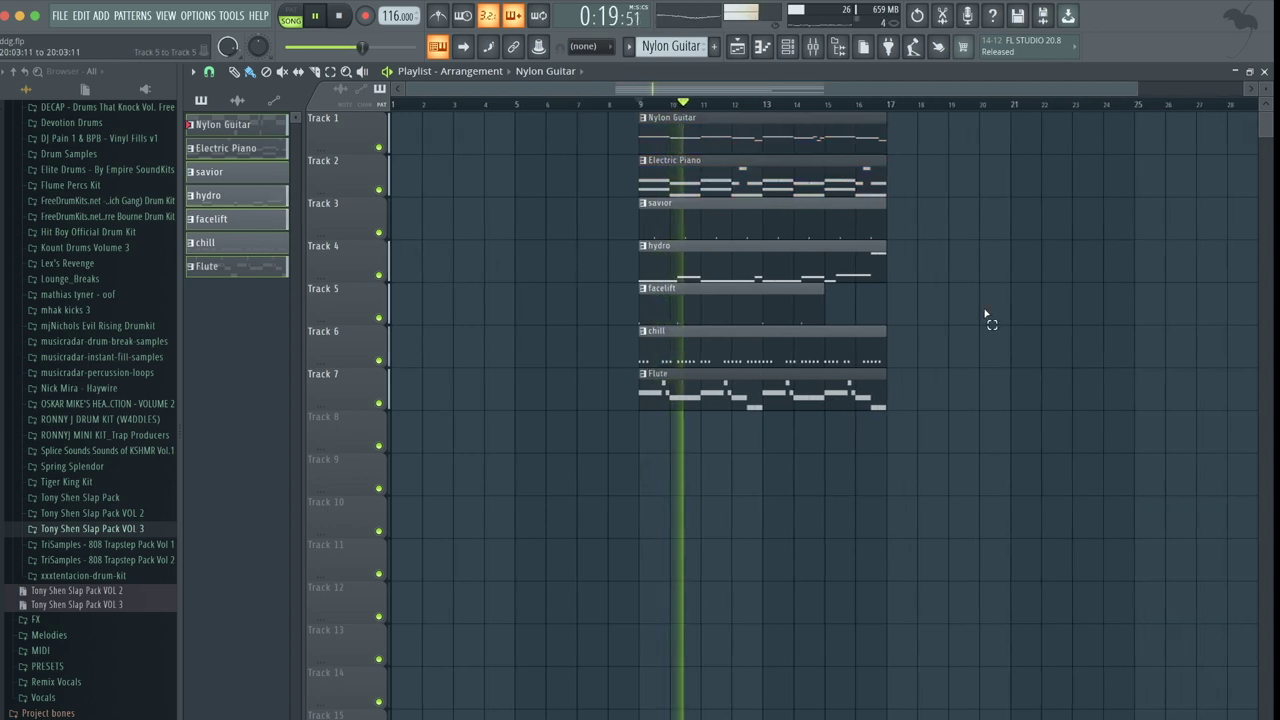
Move the Flute clip to bar 25 and the chill clip to bar 17.
left_click_drag(836, 381, 1224, 388)
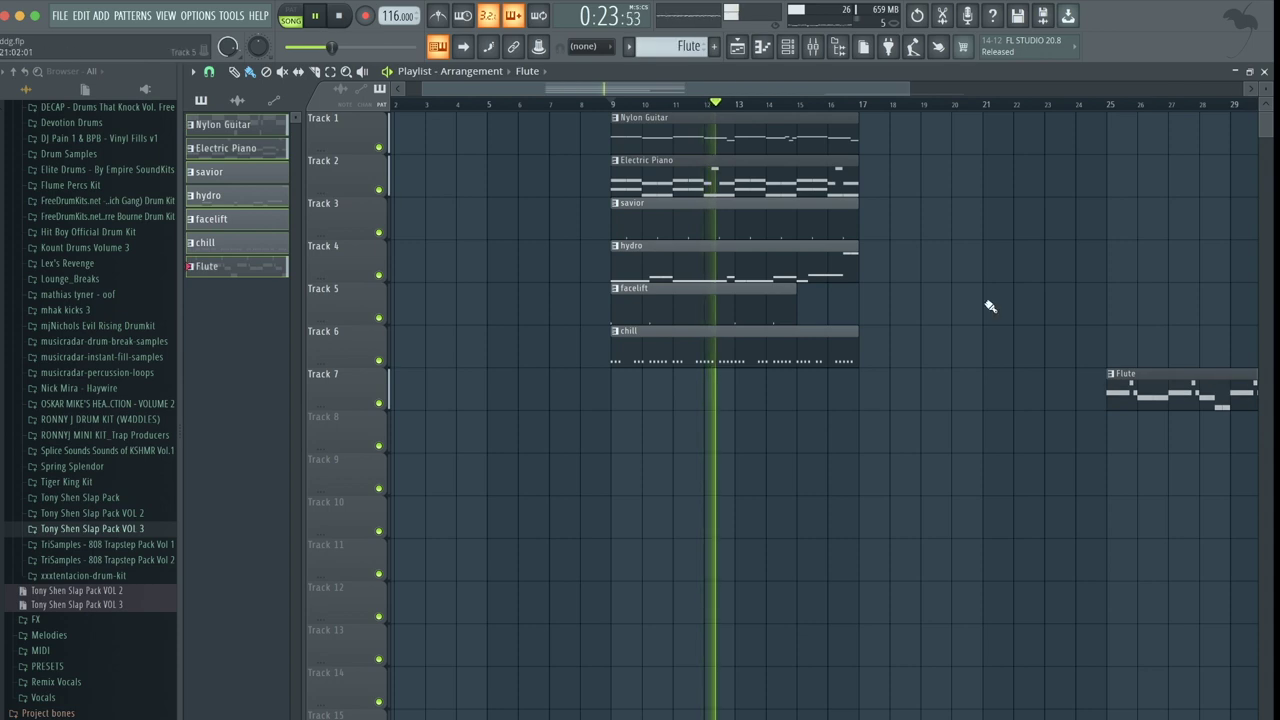
scroll(968, 314, "down", 1)
left_click_drag(723, 343, 927, 342)
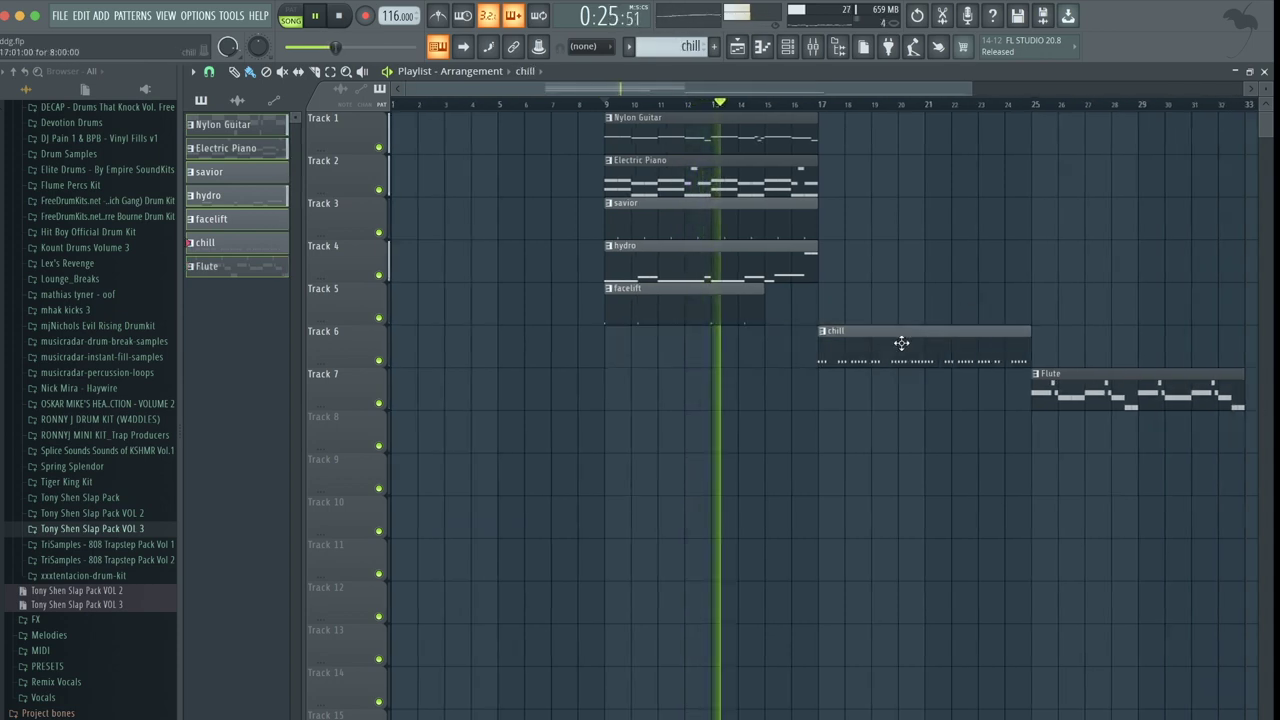
Duplicate the bar 9 clips on Tracks 1 to 5 into bar 17 and delete the bar 9 facelift clip.
left_click_drag(829, 320, 858, 128)
left_click(723, 363, "ctrl")
right_click(711, 318)
scroll(891, 288, "down", 2)
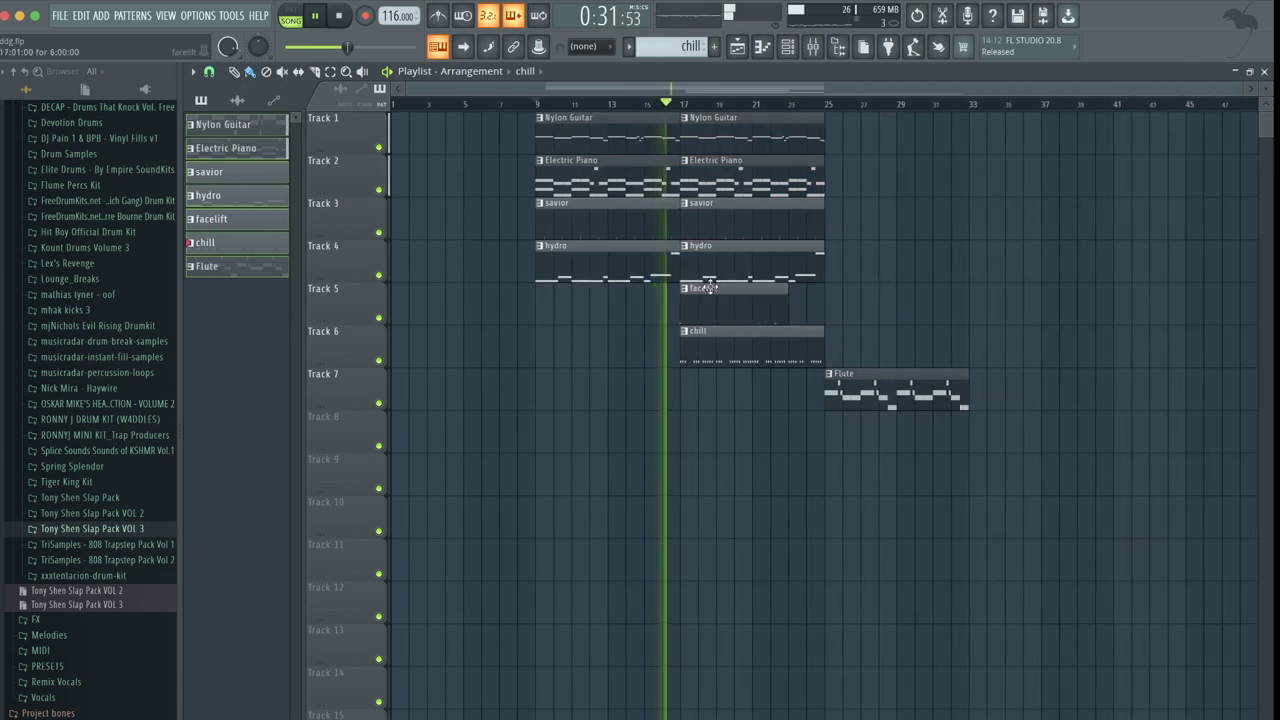
Shorten the bar 9 savior and hydro clips so both end at bar 16.
scroll(716, 288, "up", 3)
left_click_drag(547, 297, 534, 199)
left_click_drag(560, 337, 517, 208)
scroll(521, 323, "down", 5)
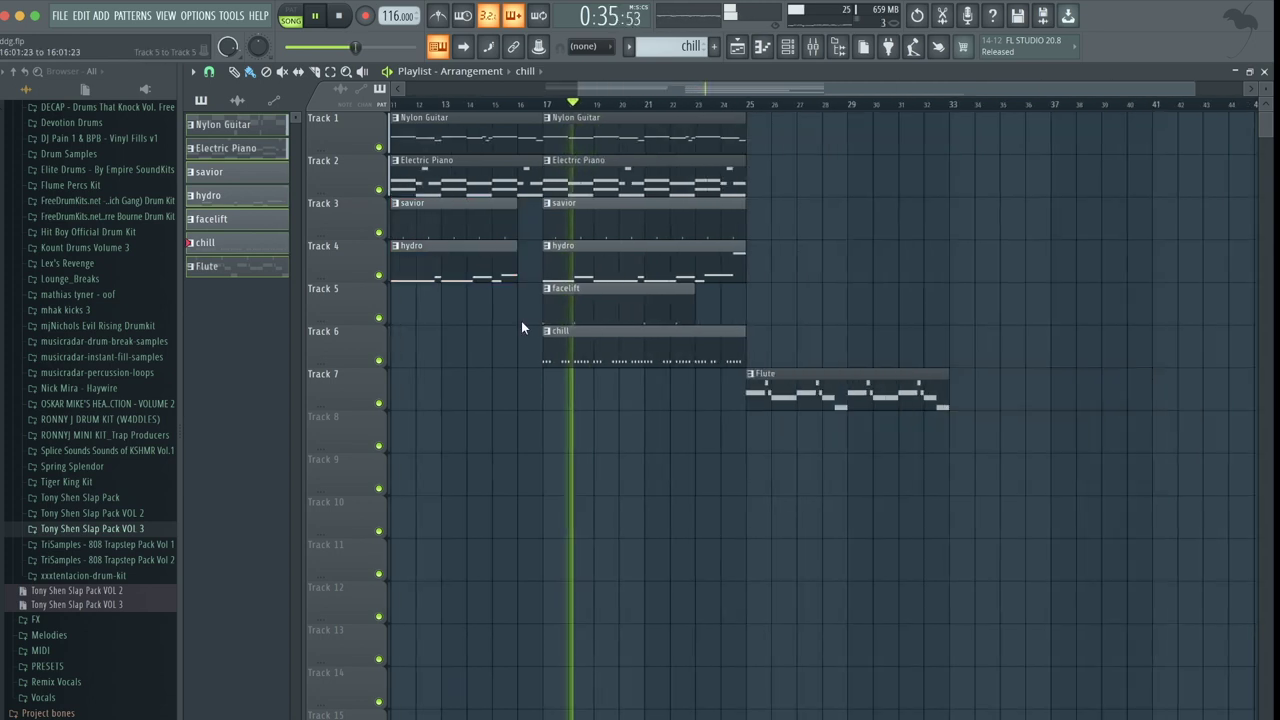
Duplicate the Nylon Guitar and Electric Piano clips into bars 25 to 40 and the bar 17 savior clip into bar 25.
left_click_drag(922, 196, 575, 127)
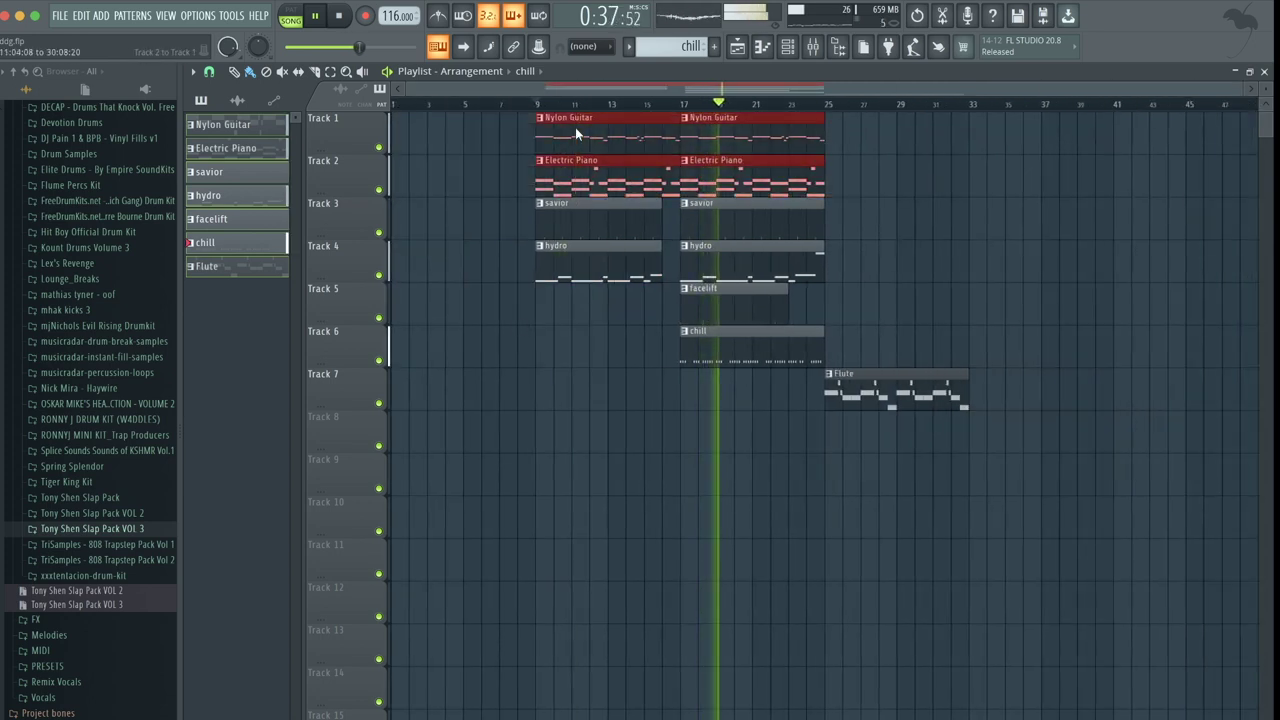
key("ctrl+b")
left_click(829, 277)
left_click(783, 218)
key("ctrl+b")
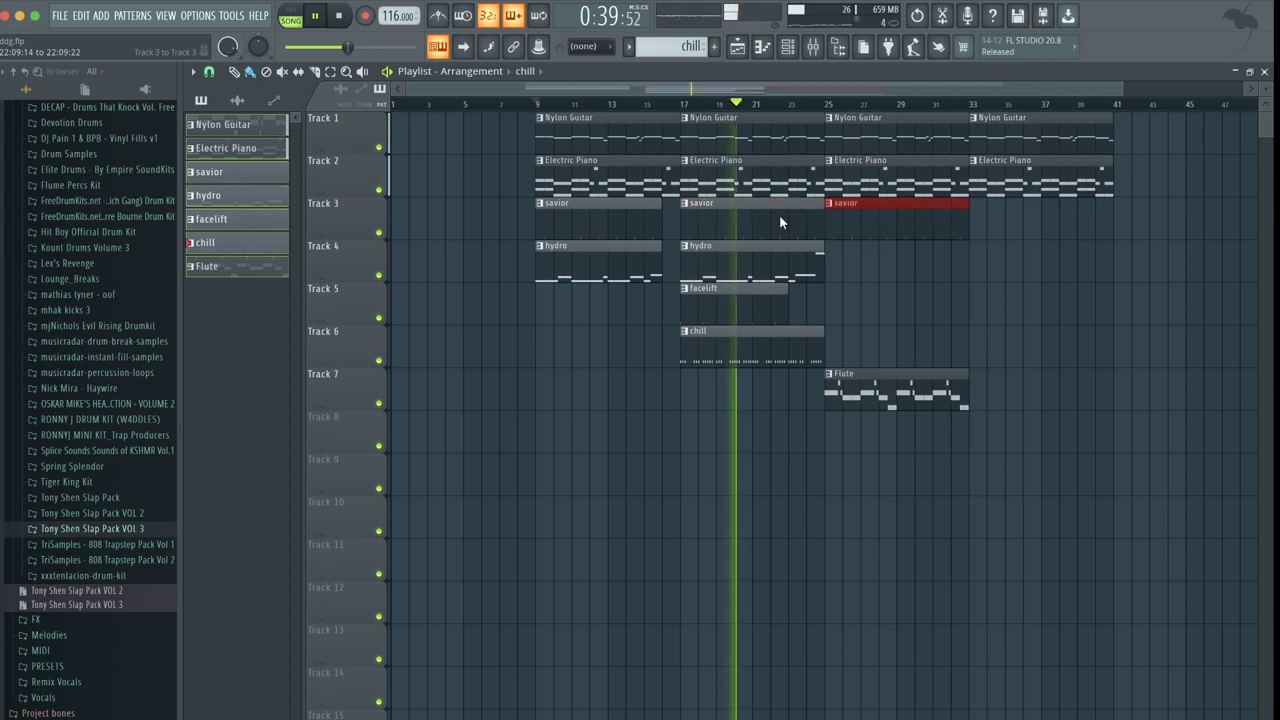
Duplicate the chill clip into bar 25 and the savior, chill and Flute clips into bar 33.
left_click(809, 351)
key("ctrl+b")
left_click(990, 405)
left_click_drag(990, 405, 880, 211)
key("ctrl+b")
Copy the bar 17 hydro and facelift clips to bar 33.
left_click(775, 261)
left_click_drag(775, 261, 1066, 270)
mouse_move(742, 305)
left_mouse_down()
mouse_move(1049, 306)
mouse_move(1034, 306)
left_mouse_up()
Duplicate the whole bar 9 to 40 section into bars 41 to 72 and delete the savior clip at bar 41.
scroll(1011, 448, "down", 1)
mouse_move(1013, 449)
left_mouse_down()
mouse_move(513, 120)
mouse_move(1078, 160)
mouse_move(1036, 163)
left_mouse_up()
left_click(1072, 303, "ctrl")
right_click(1043, 216)
scroll(1043, 216, "down", 1)
scroll(1042, 216, "up", 1)
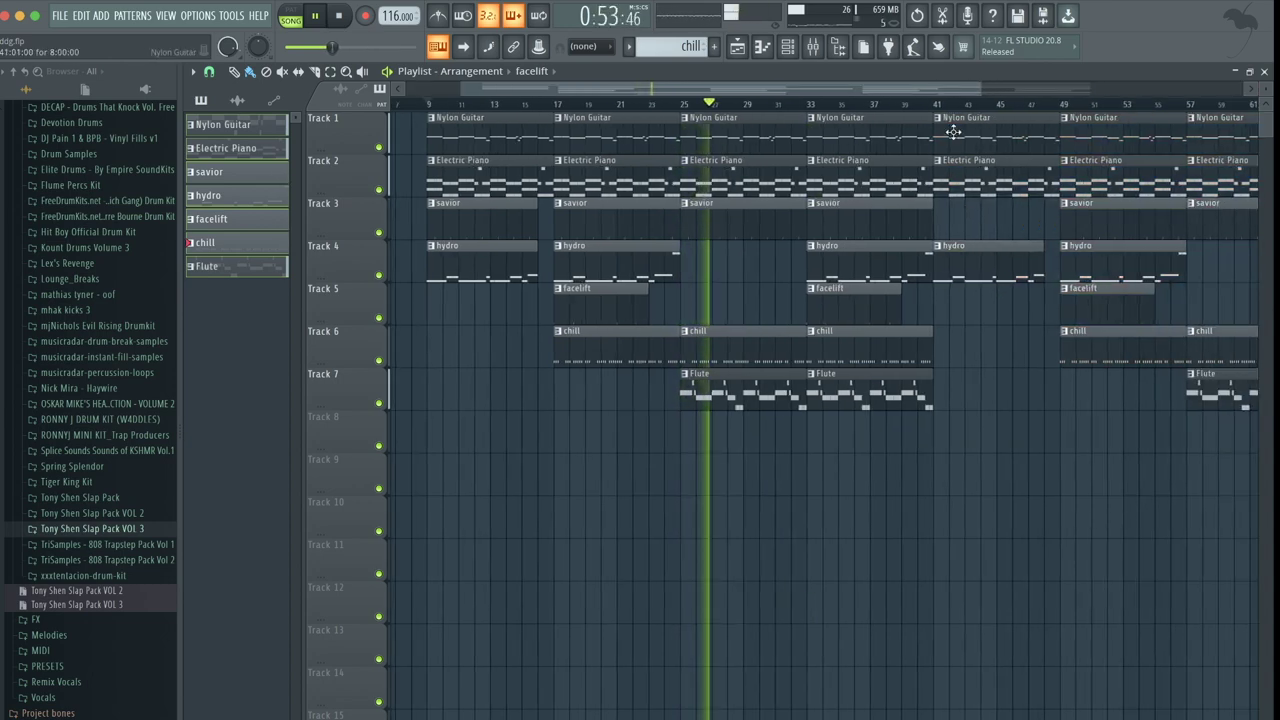
Slice the clips at bar 40 and one beat after it, and delete the remainder up to bar 41.
scroll(960, 180, "up", 3)
left_click(815, 107)
key("space")
left_click(209, 72)
left_click(225, 220)
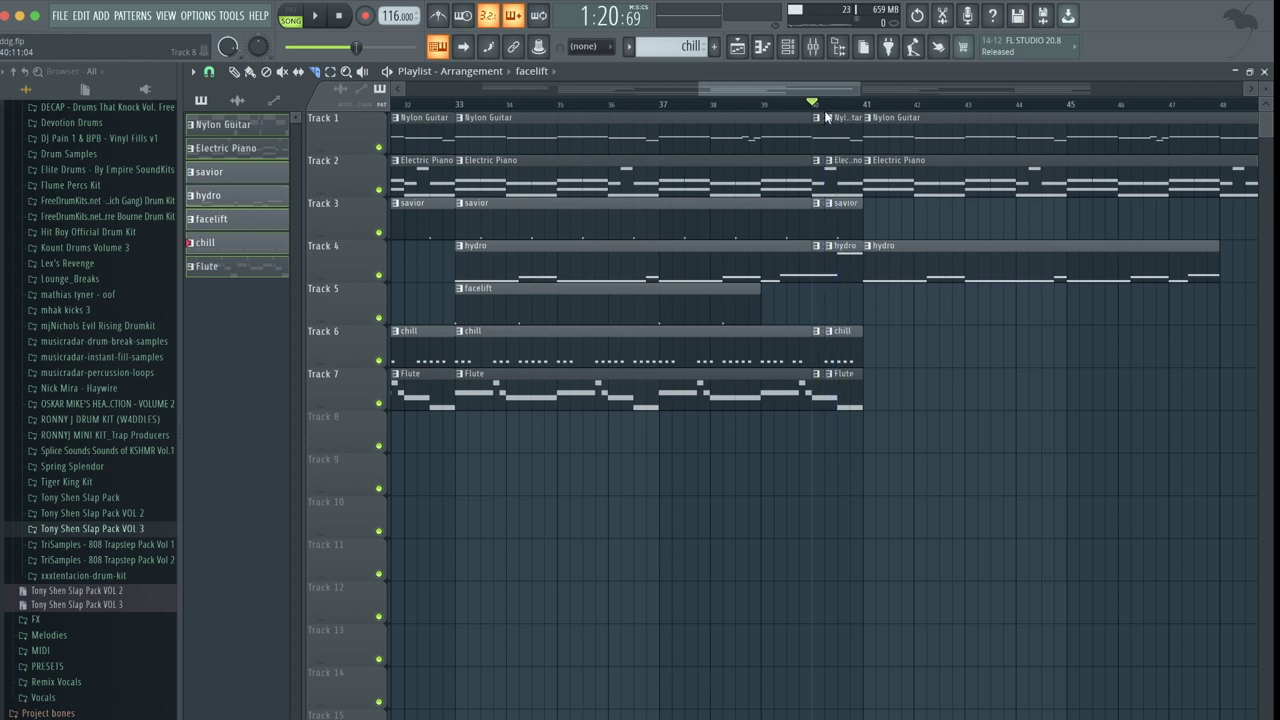
left_click_drag(844, 424, 845, 146)
key("Delete")
Duplicate the one-beat slices at bar 40 three times to fill the bar as a stutter, and play the transition.
left_click_drag(841, 442, 817, 122)
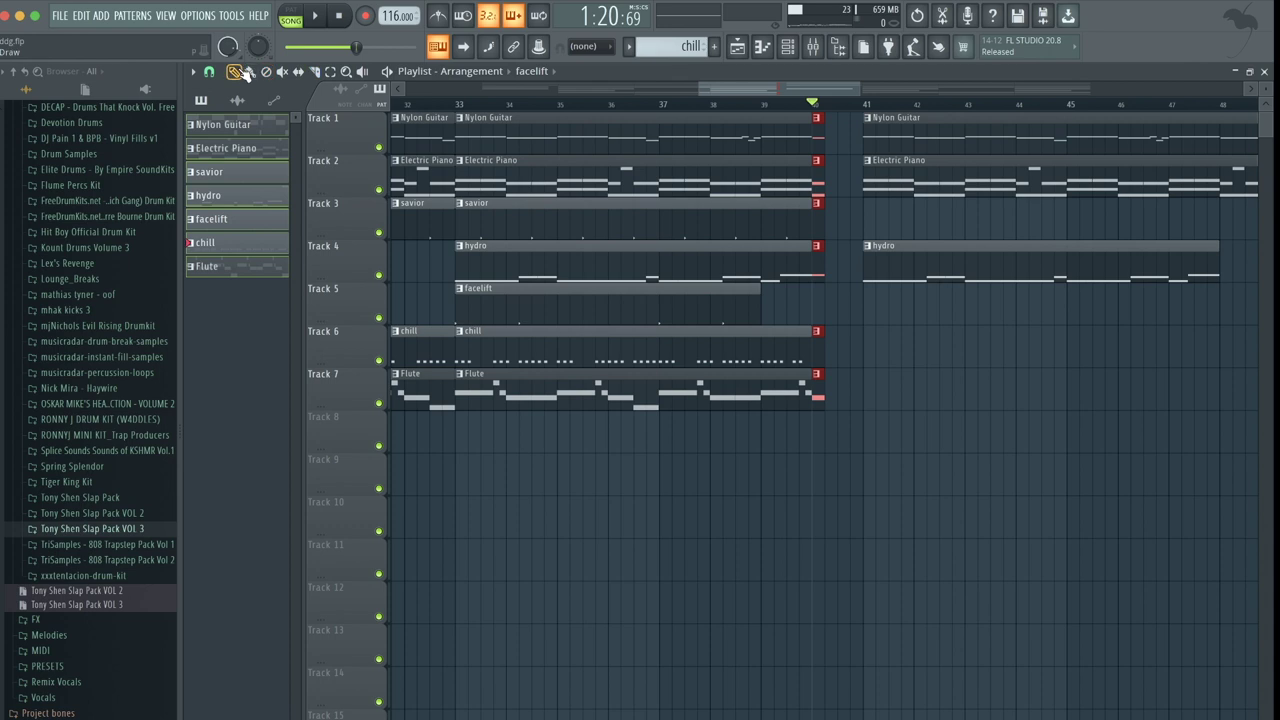
scroll(786, 166, "up", 5, "ctrl")
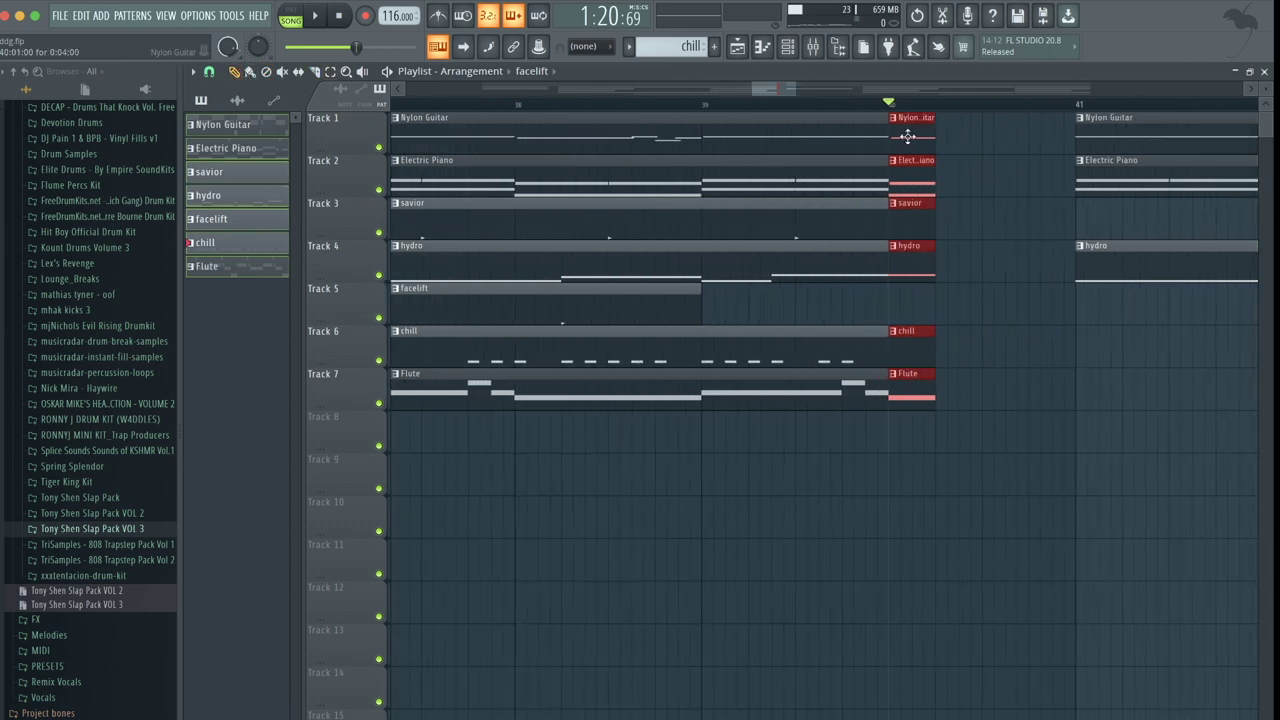
key("ctrl+b")
key("ctrl+b")
key("ctrl+b")
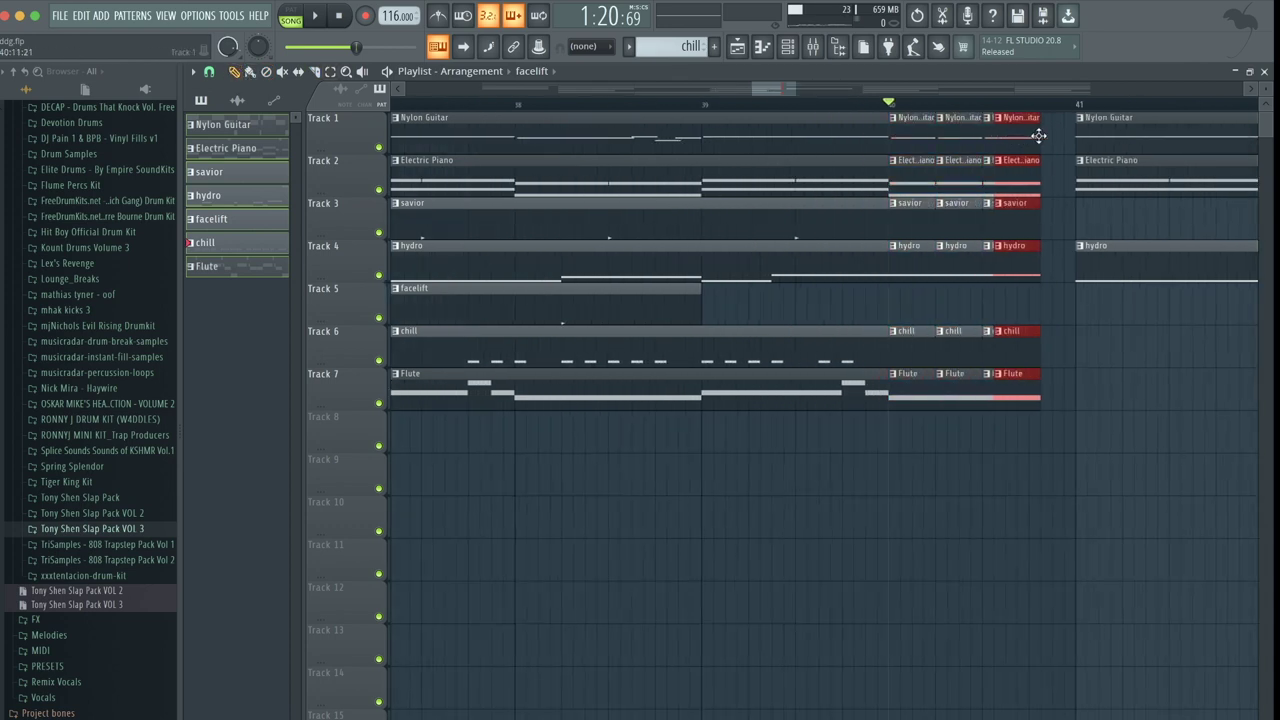
key("space")
scroll(1114, 391, "down", 8, "ctrl")
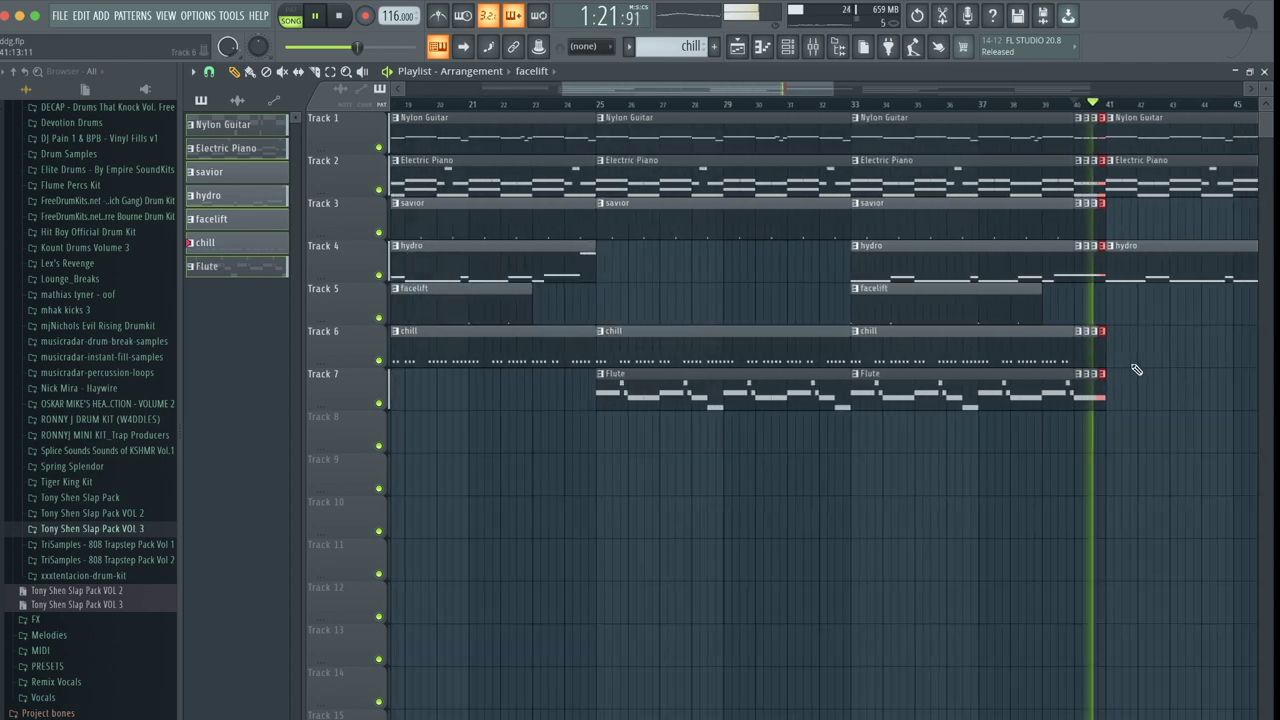
scroll(1137, 368, "down", 3, "ctrl")
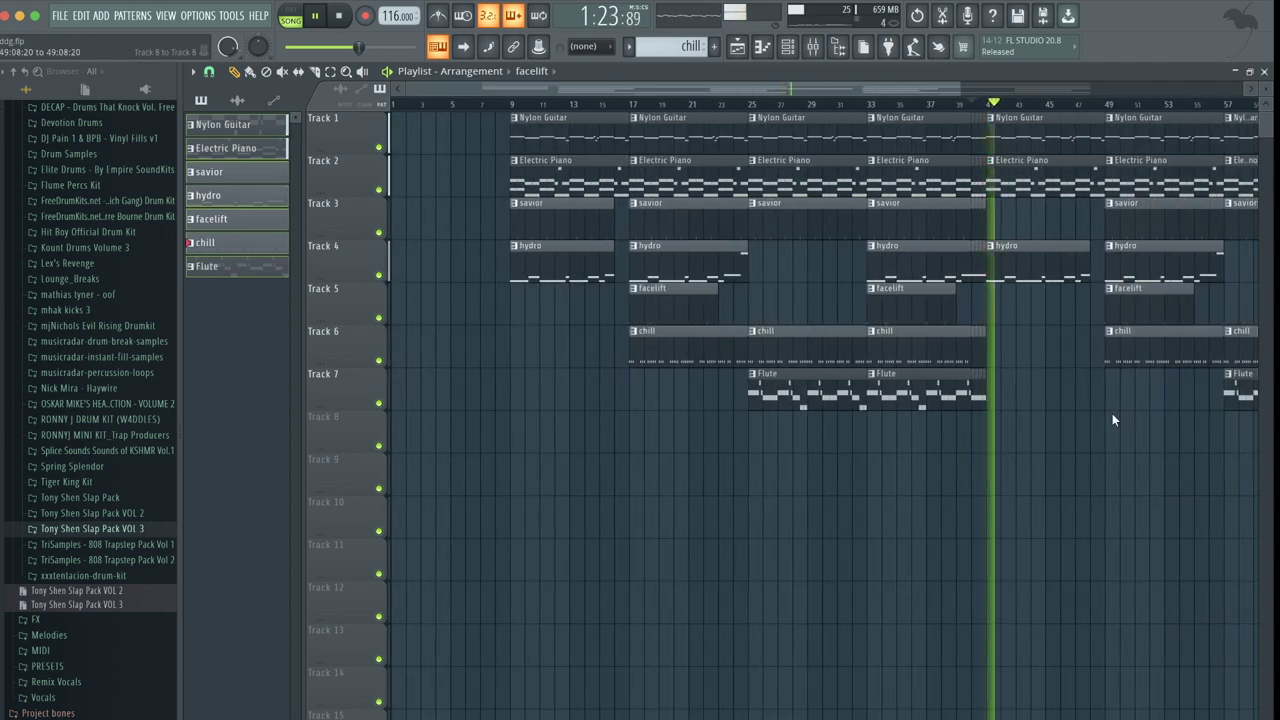
scroll(1113, 420, "down", 3, "ctrl")
scroll(1112, 413, "down", 1, "ctrl")
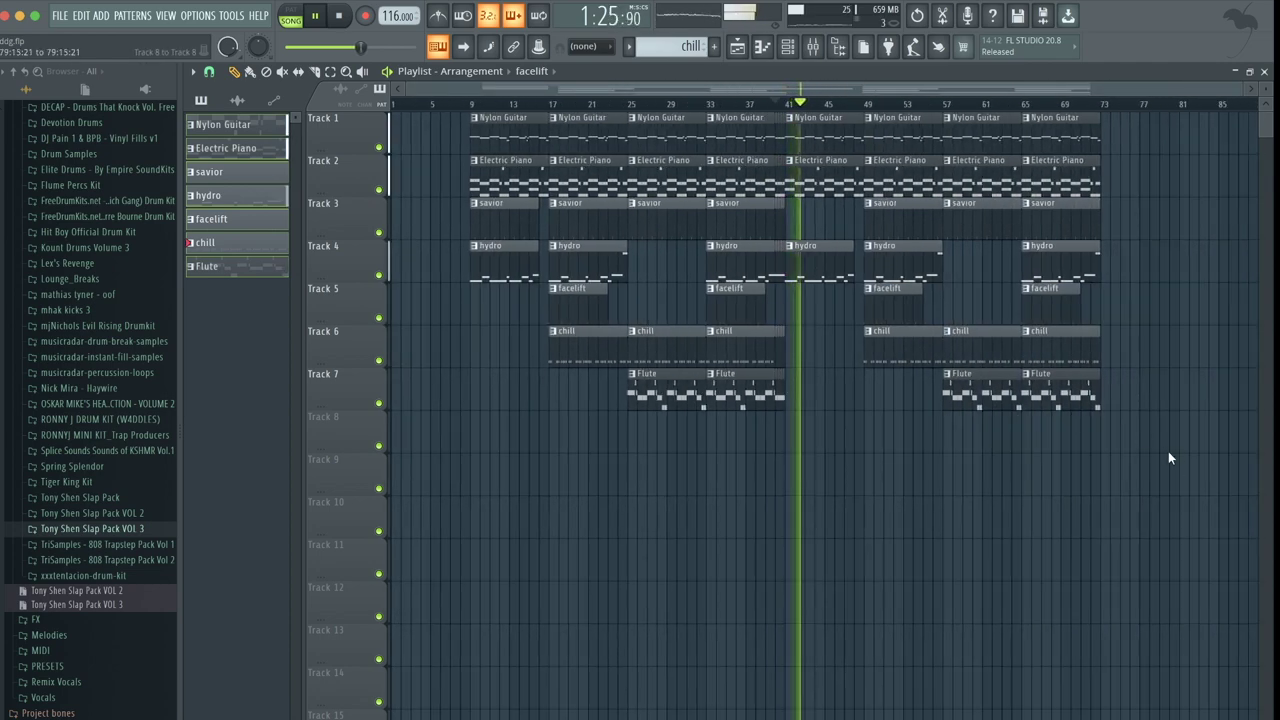
Copy the bar 41 to 72 section on all tracks to bars 73 to 104.
left_click_drag(1152, 450, 783, 110, "ctrl")
left_click_drag(813, 167, 1134, 166, "shift")
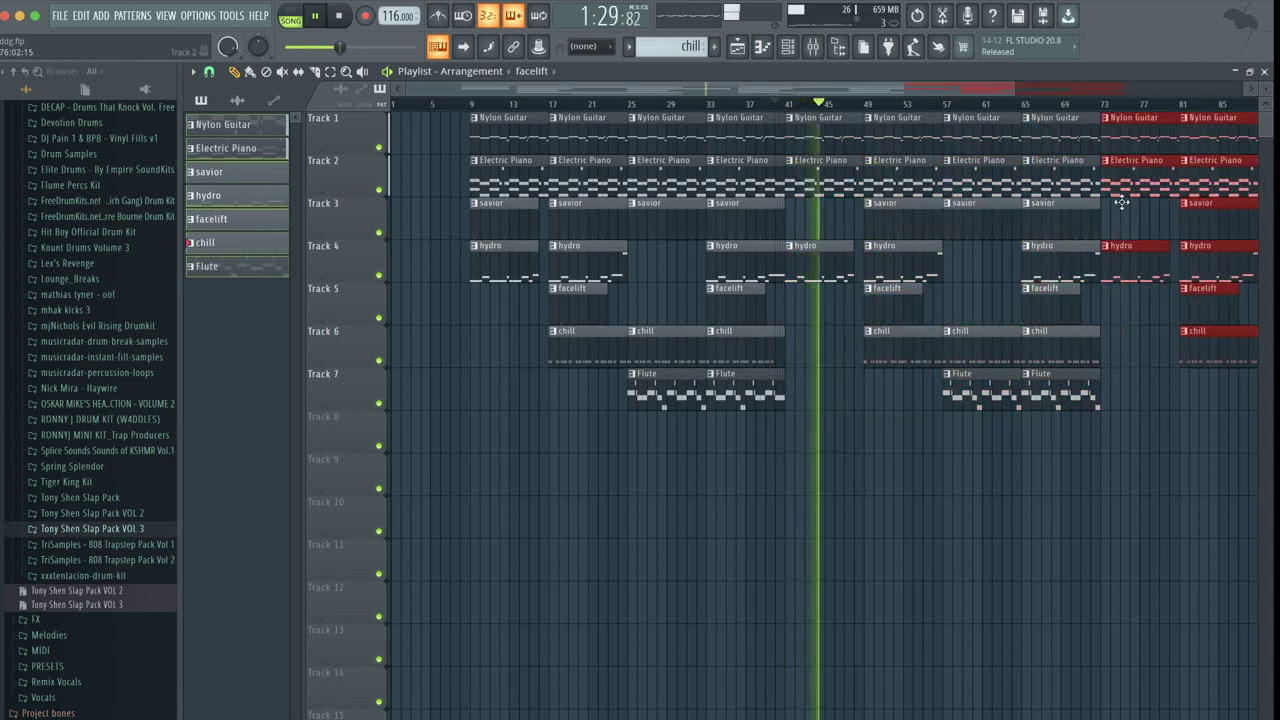
scroll(1124, 222, "down", 1, "ctrl")
scroll(1124, 222, "down", 1, "ctrl")
left_click(1180, 200)
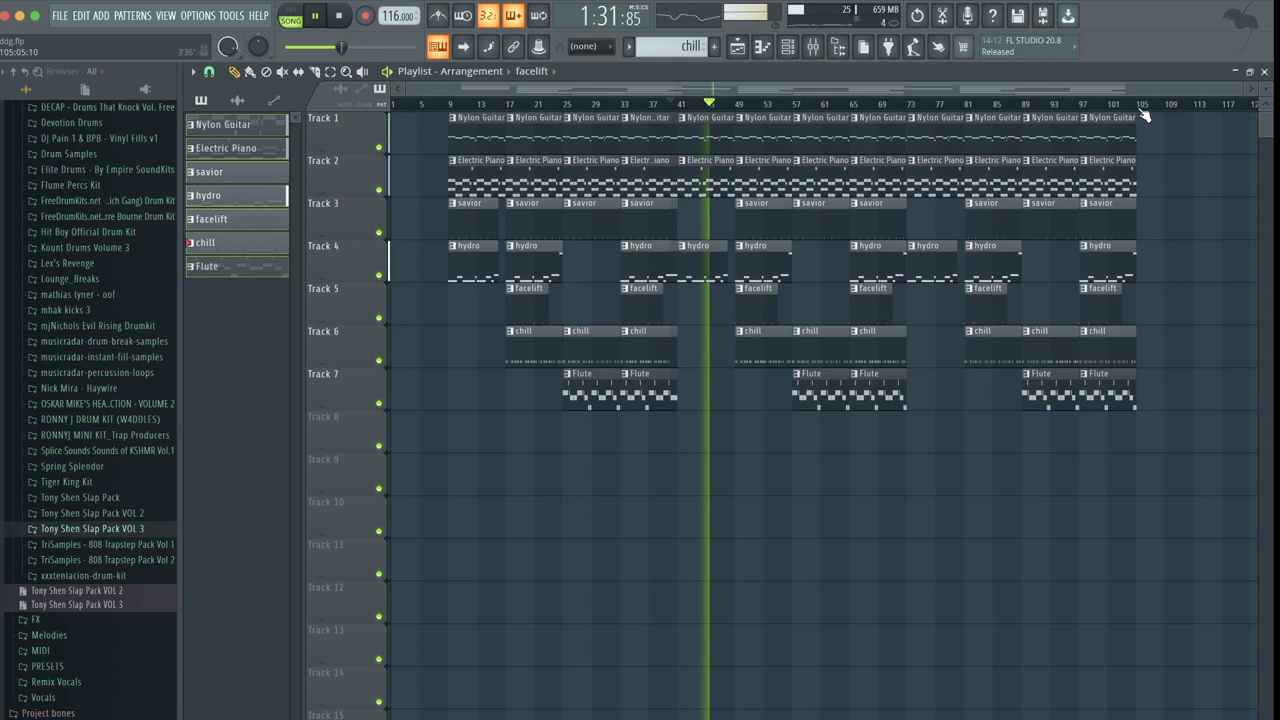
Delete the clips on Tracks 3 to 7 from bar 89 onward and the Nylon Guitar and Electric Piano clips at bar 97.
scroll(1185, 216, "up", 2, "ctrl")
left_click_drag(1149, 450, 929, 202, "ctrl")
key("Delete")
left_click(1036, 163)
left_click(1035, 121, "ctrl")
key("Delete")
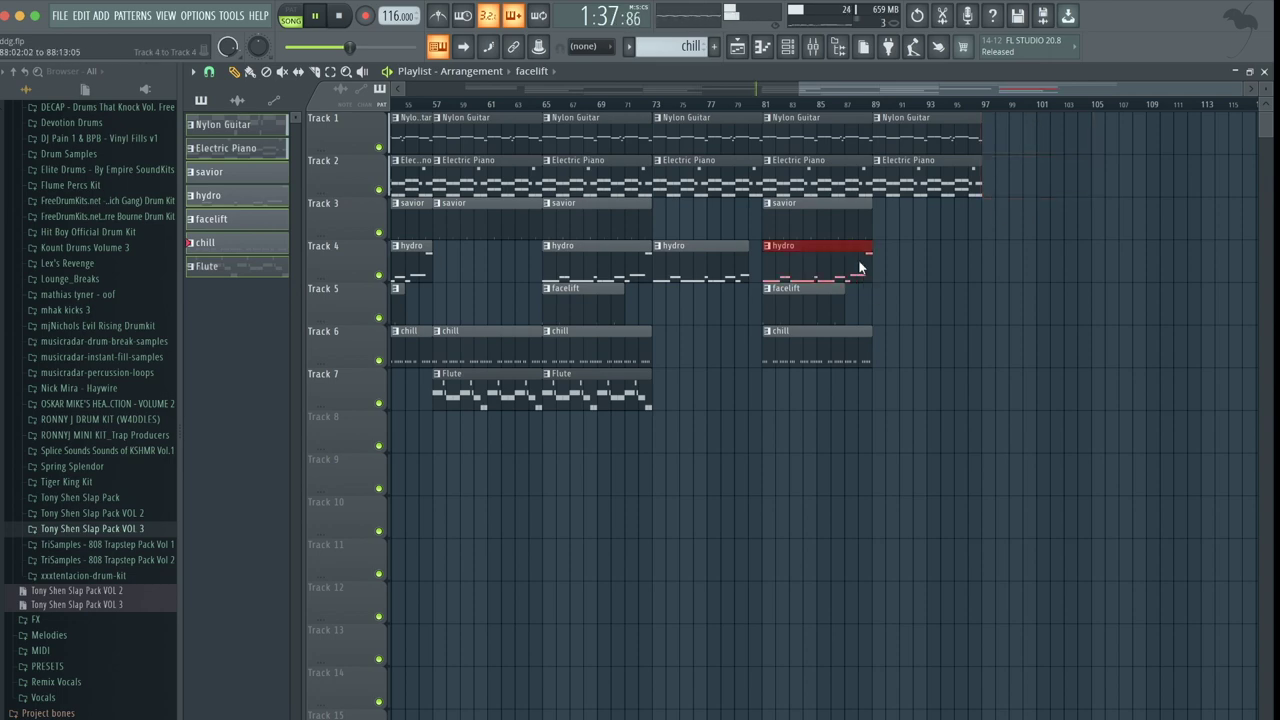
Duplicate the bar 81 hydro clip into bar 89.
scroll(994, 354, "up", 2, "ctrl")
scroll(443, 360, "up", 2, "ctrl")
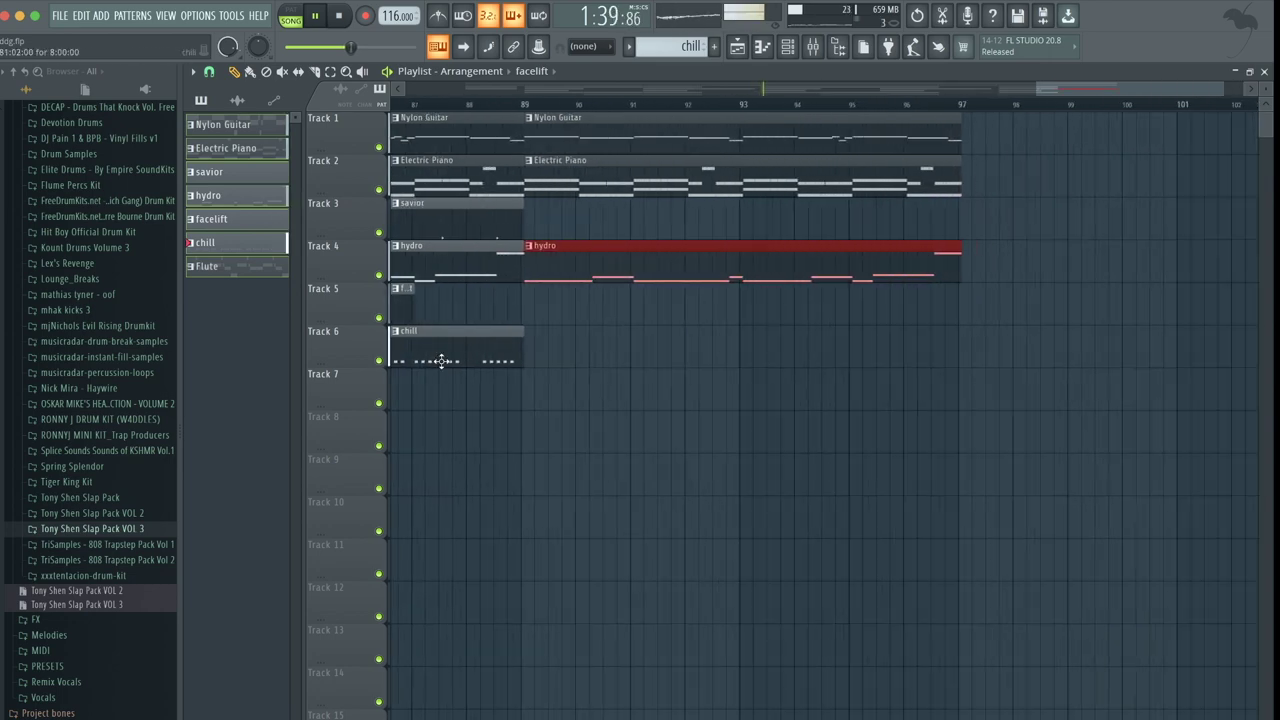
scroll(557, 409, "down", 4, "ctrl")
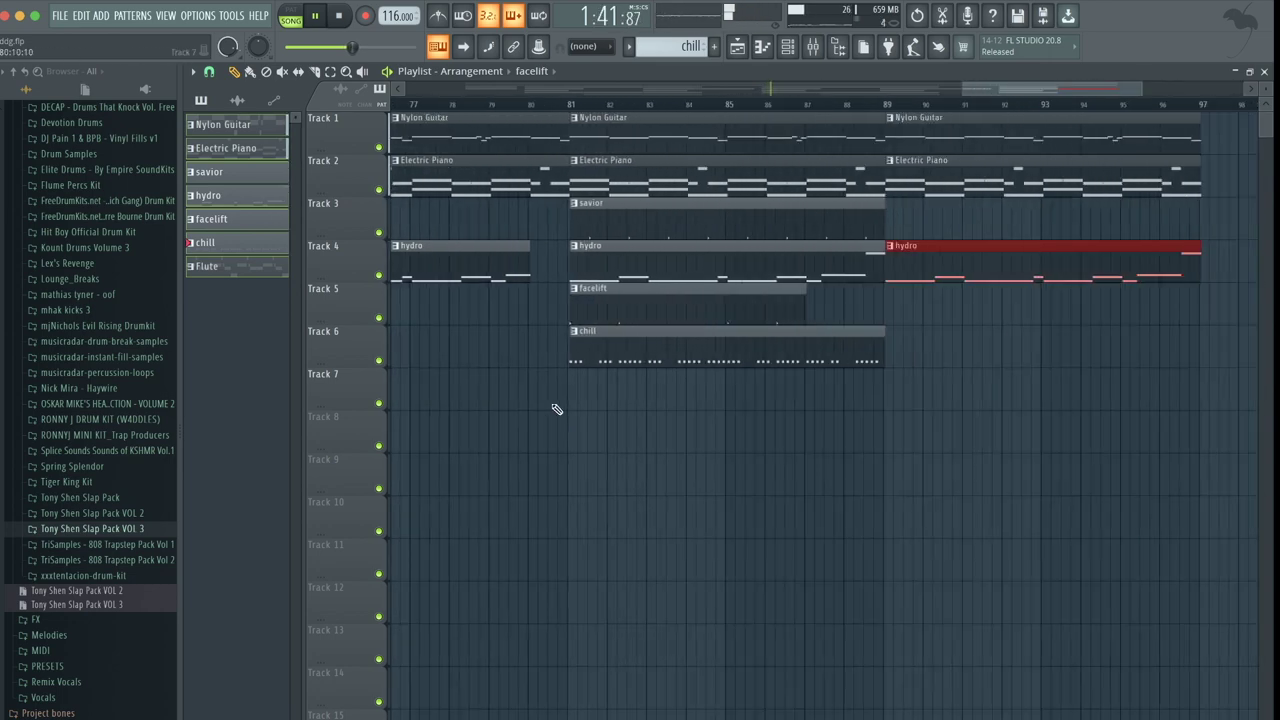
scroll(557, 409, "down", 4, "ctrl")
Select all clips from bar 73 onward and shift them slightly earlier to start exactly on bar 73.
left_click_drag(1085, 451, 808, 192)
scroll(796, 137, "up", 8, "ctrl")
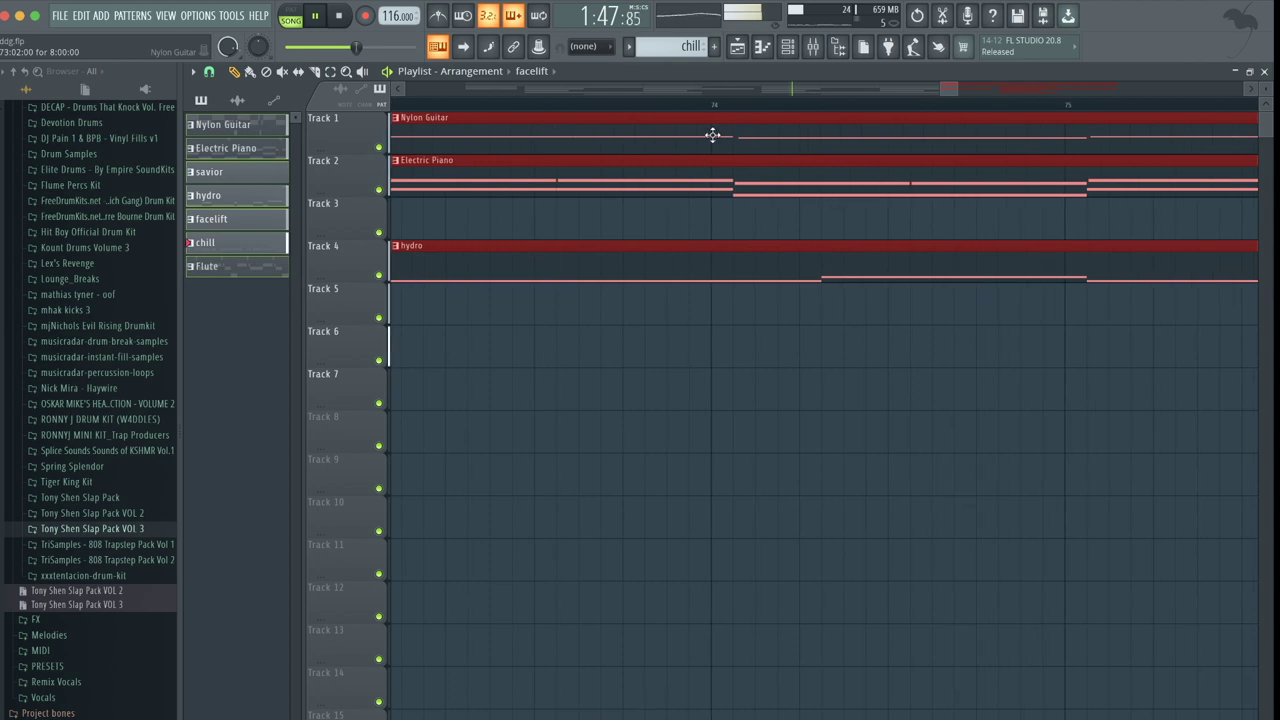
scroll(697, 212, "down", 4, "ctrl")
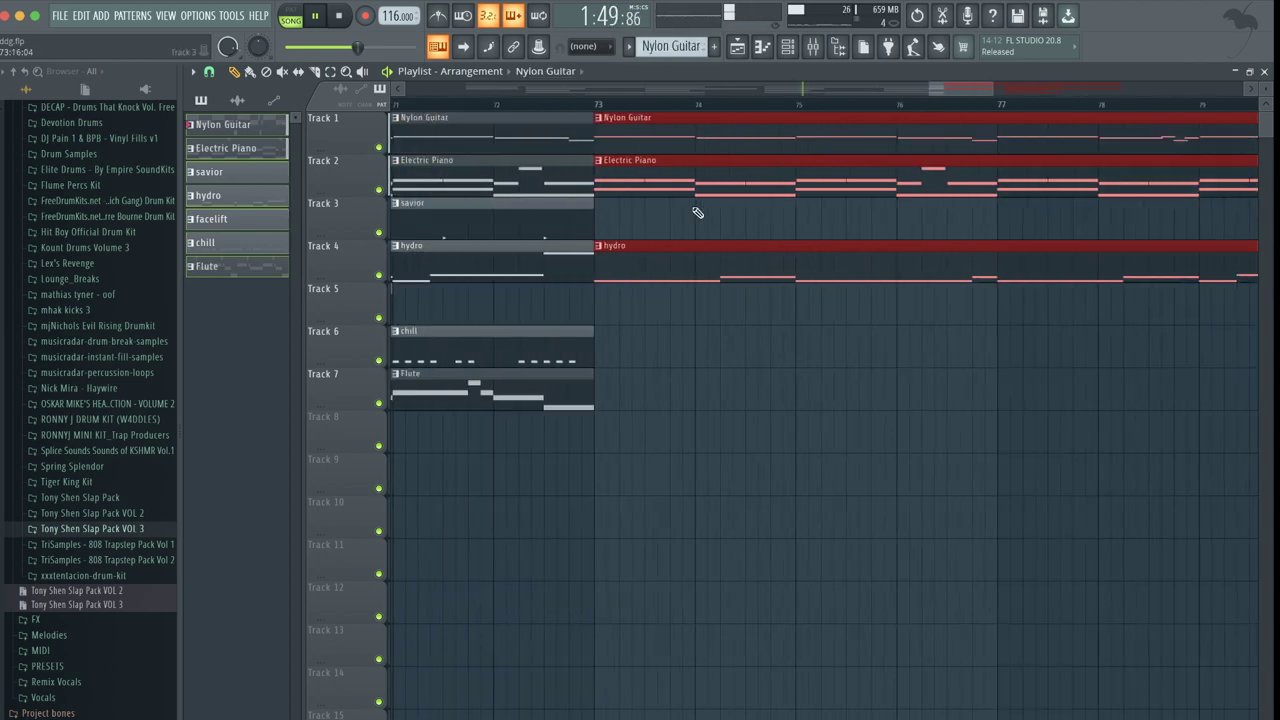
left_click(731, 206, "ctrl")
scroll(731, 204, "down", 5, "ctrl")
scroll(730, 203, "down", 2, "ctrl")
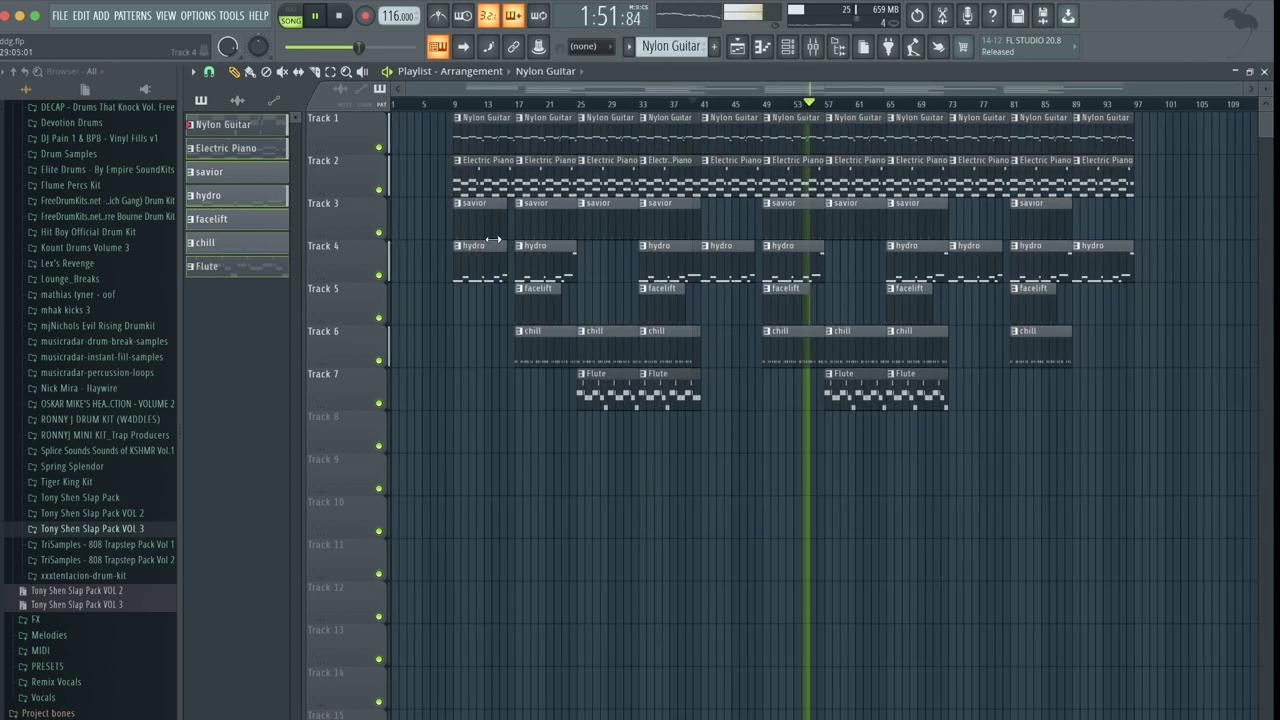
Copy the bar 9 Nylon Guitar and Electric Piano clips to bar 1 as the intro.
mouse_move(478, 182)
left_mouse_down()
mouse_move(474, 138)
mouse_move(394, 135)
left_mouse_up()
left_click(421, 281, "ctrl")
scroll(421, 284, "up", 5, "ctrl")
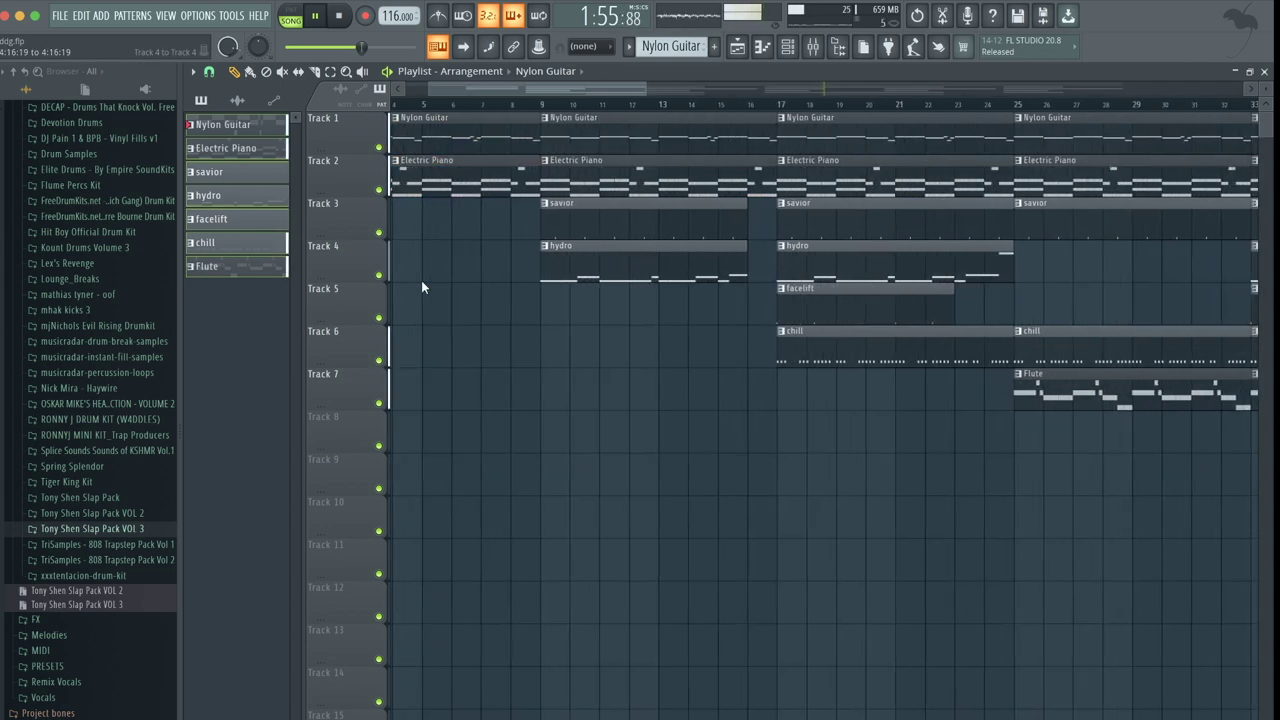
Slice the intro Nylon Guitar and Electric Piano clips at bar 8 and delete everything in bar 8 after its first beat.
left_click(610, 103)
scroll(612, 108, "up", 3, "ctrl")
key("space")
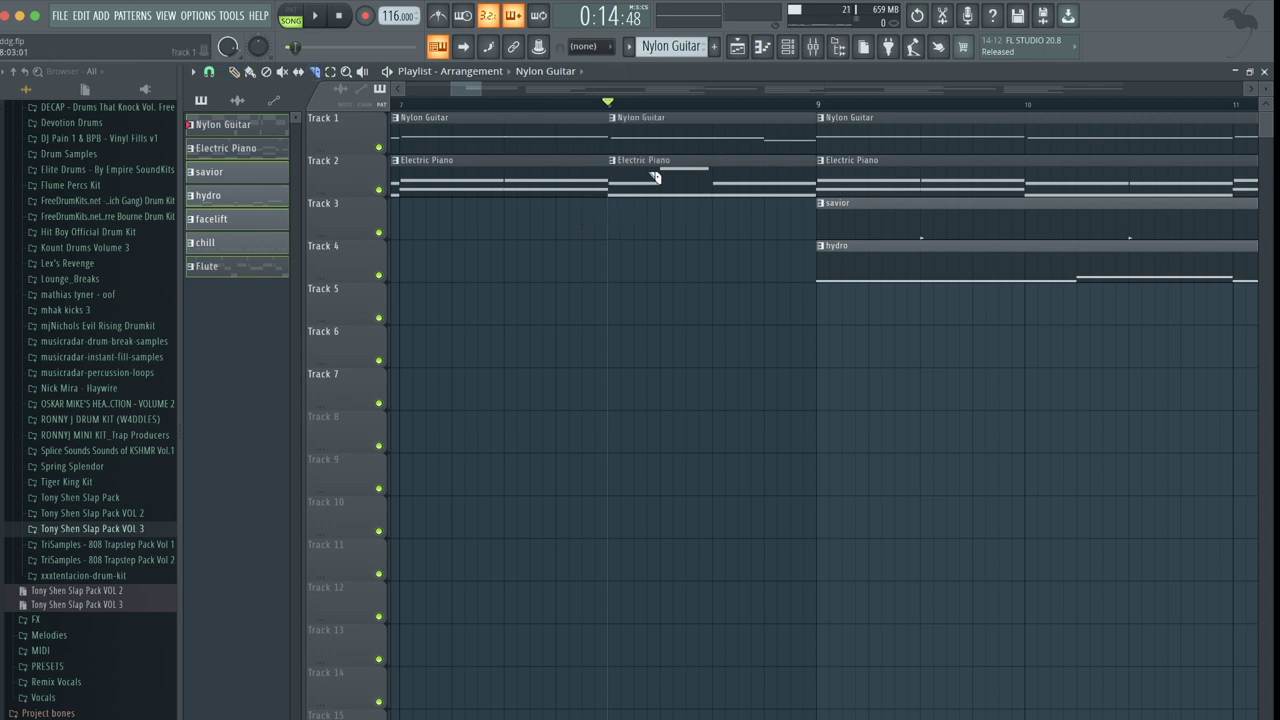
left_click_drag(666, 114, 668, 110)
left_click_drag(746, 222, 720, 98, "ctrl")
key("Delete")
Duplicate the one-beat Nylon Guitar and Electric Piano slices three times to fill bar 8 with a stutter.
left_click_drag(669, 222, 638, 104, "ctrl")
key("ctrl+b")
key("ctrl+b")
key("ctrl+b")
Play the song from bar 8 and examine the stutter transitions, including the one at bar 40, and the overall arrangement.
key("space")
scroll(680, 257, "down", 6, "ctrl")
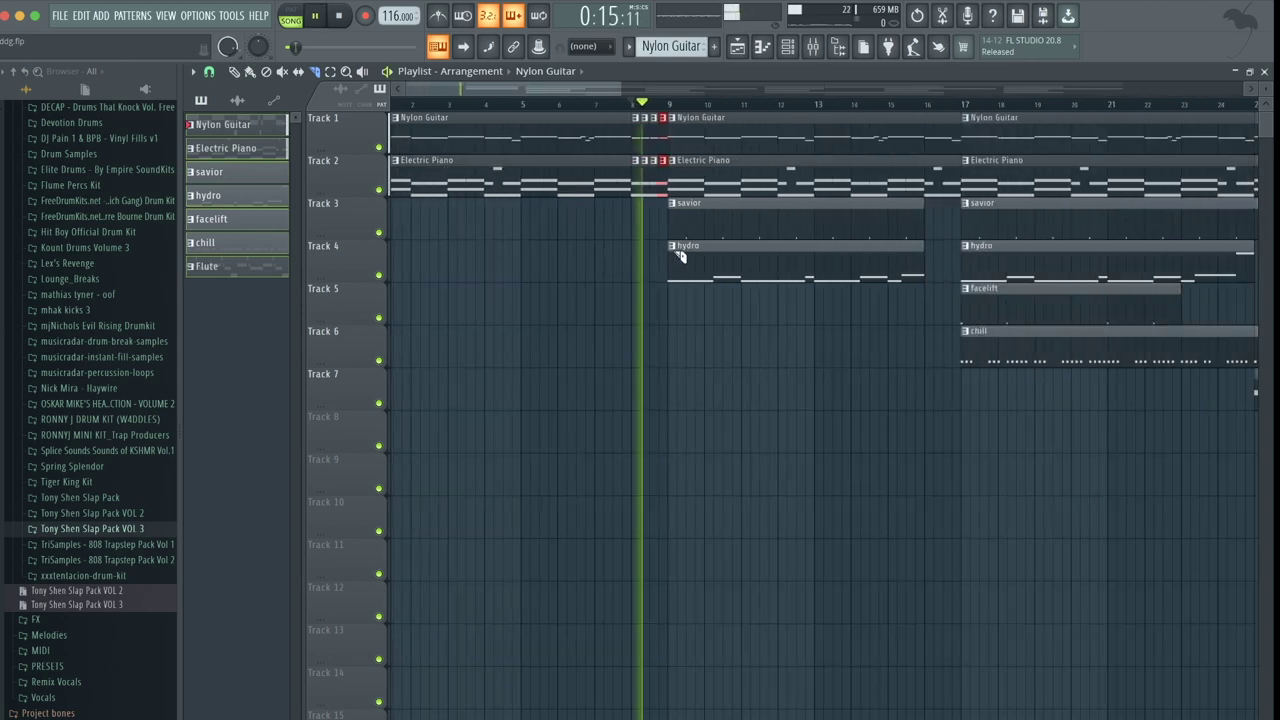
scroll(680, 257, "down", 4, "ctrl")
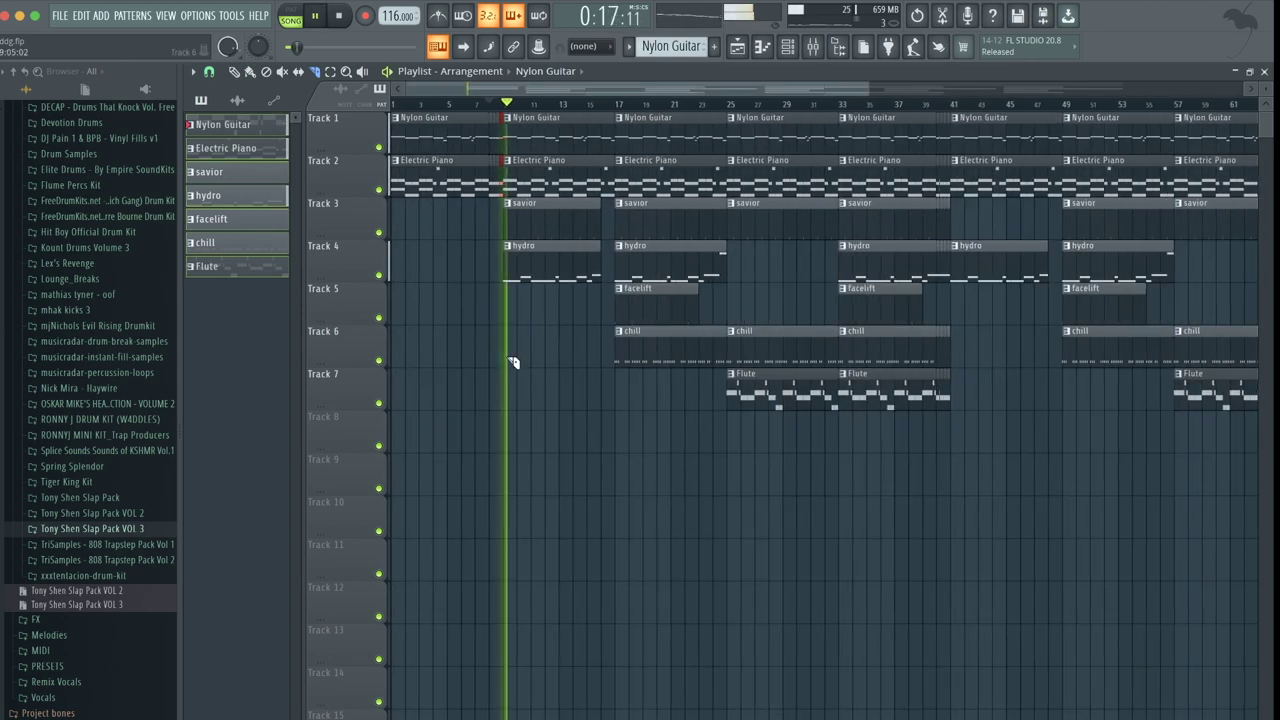
scroll(506, 356, "up", 3, "ctrl")
scroll(506, 356, "down", 4, "ctrl")
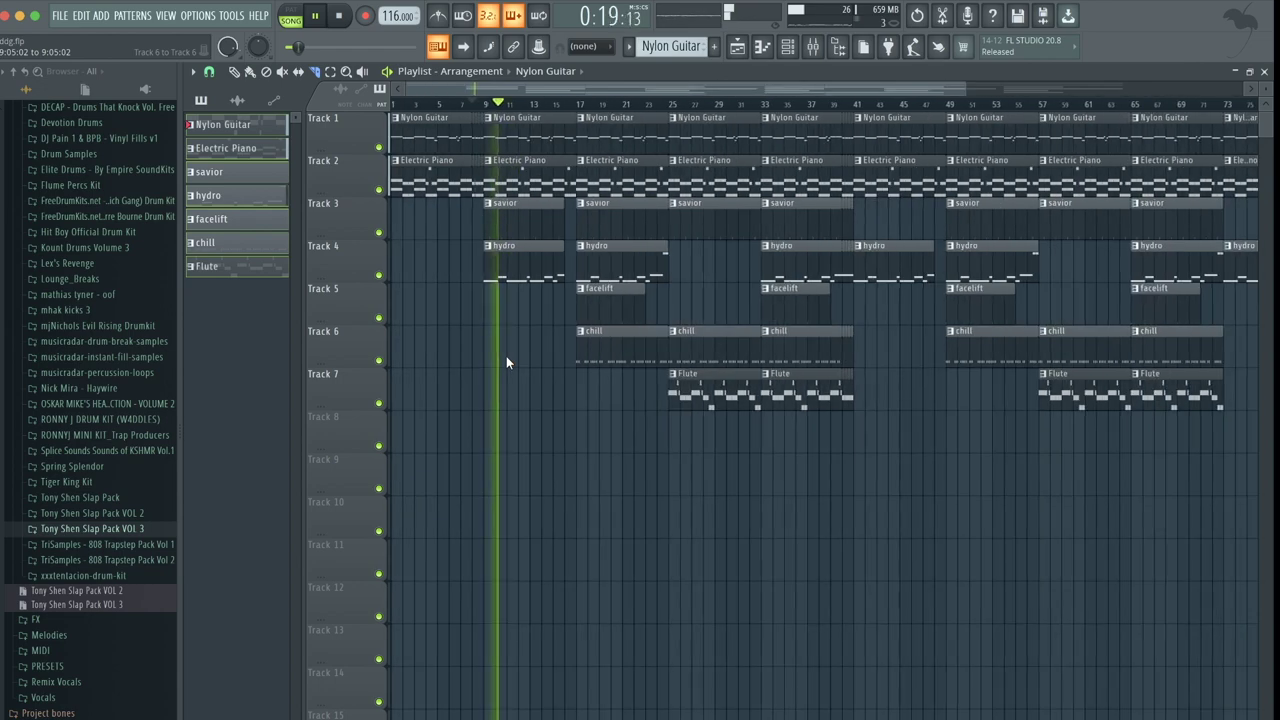
scroll(847, 301, "up", 6, "ctrl")
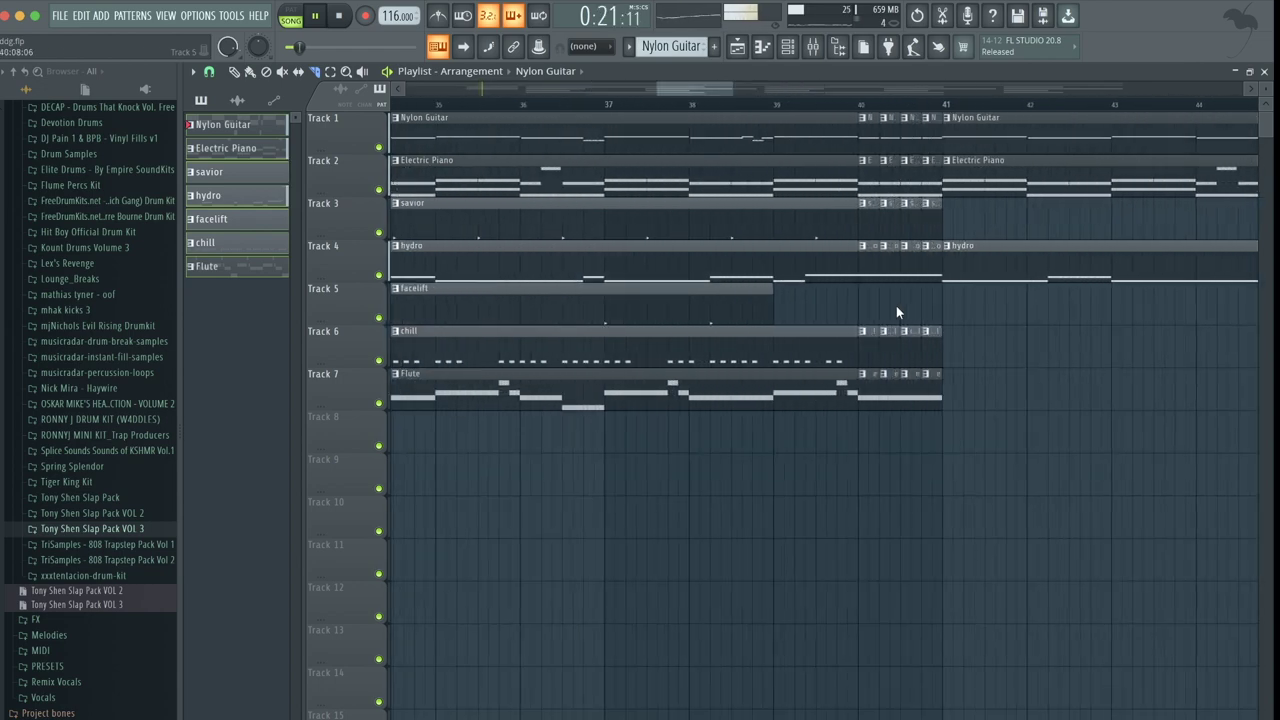
scroll(1012, 273, "up", 3, "ctrl")
scroll(847, 202, "up", 2, "ctrl")
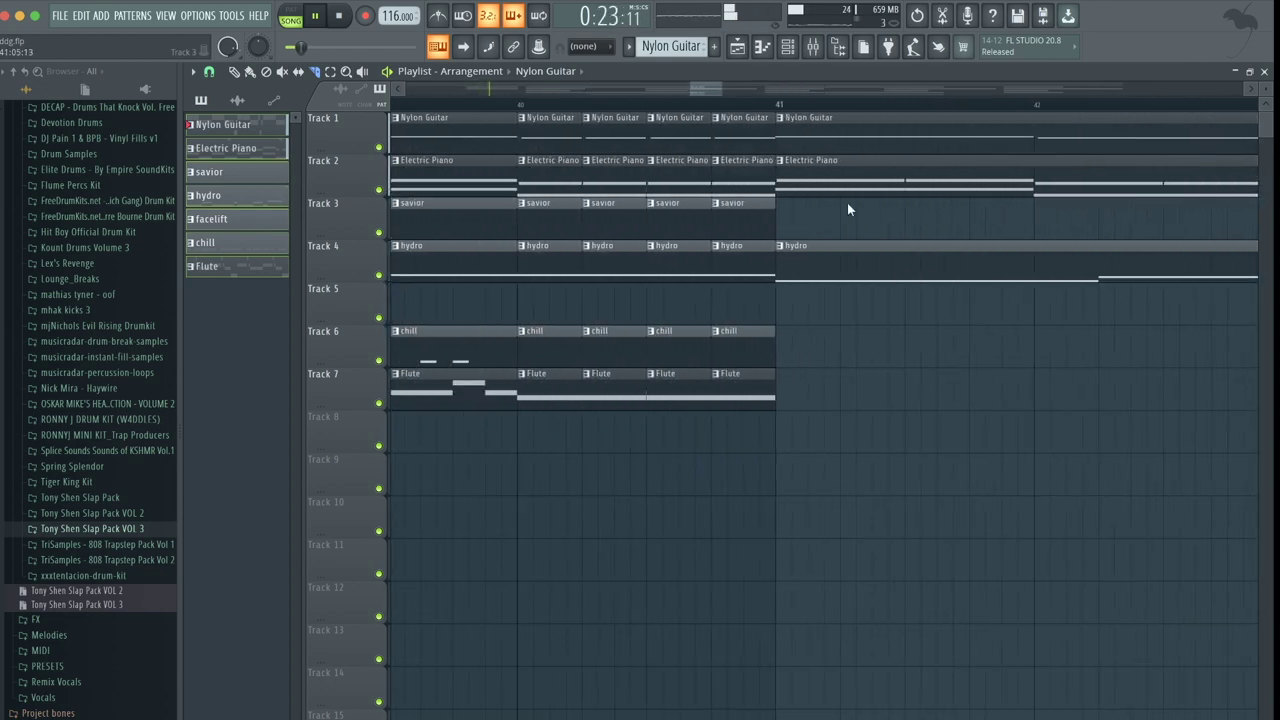
scroll(847, 202, "down", 6, "ctrl")
scroll(847, 202, "down", 7, "ctrl")
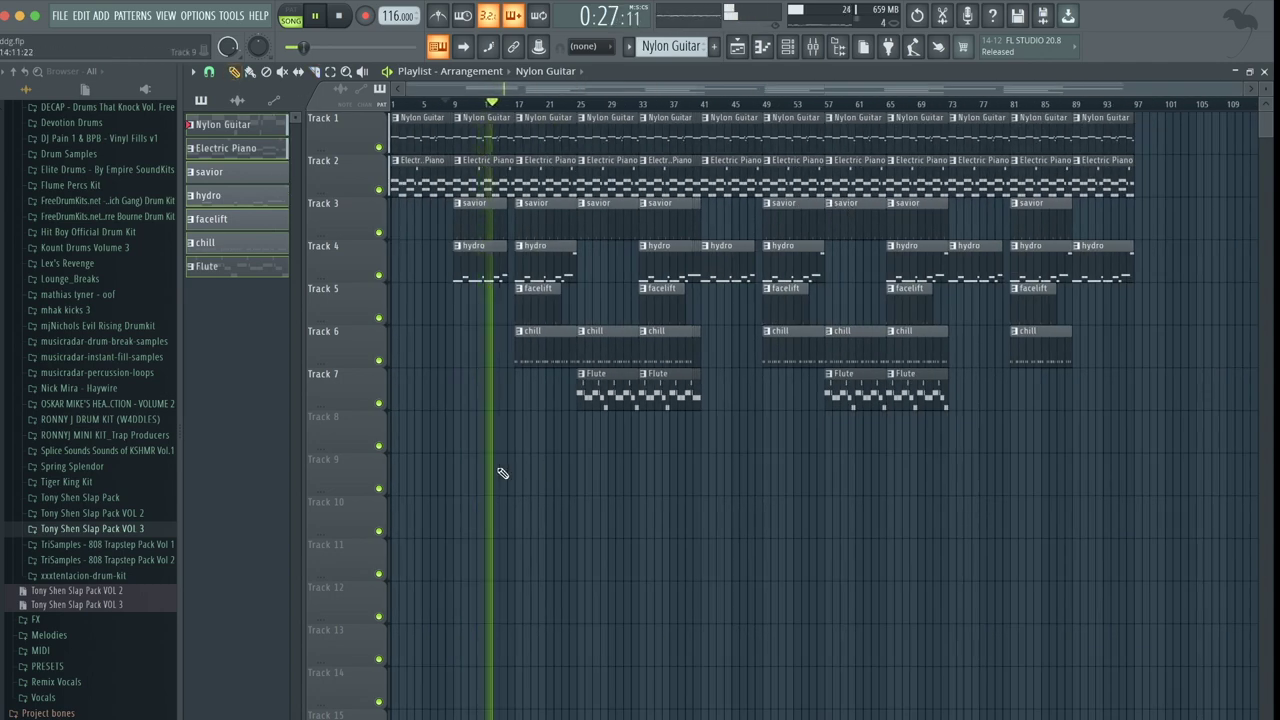
scroll(506, 362, "up", 3, "ctrl")
scroll(506, 359, "down", 4, "ctrl")
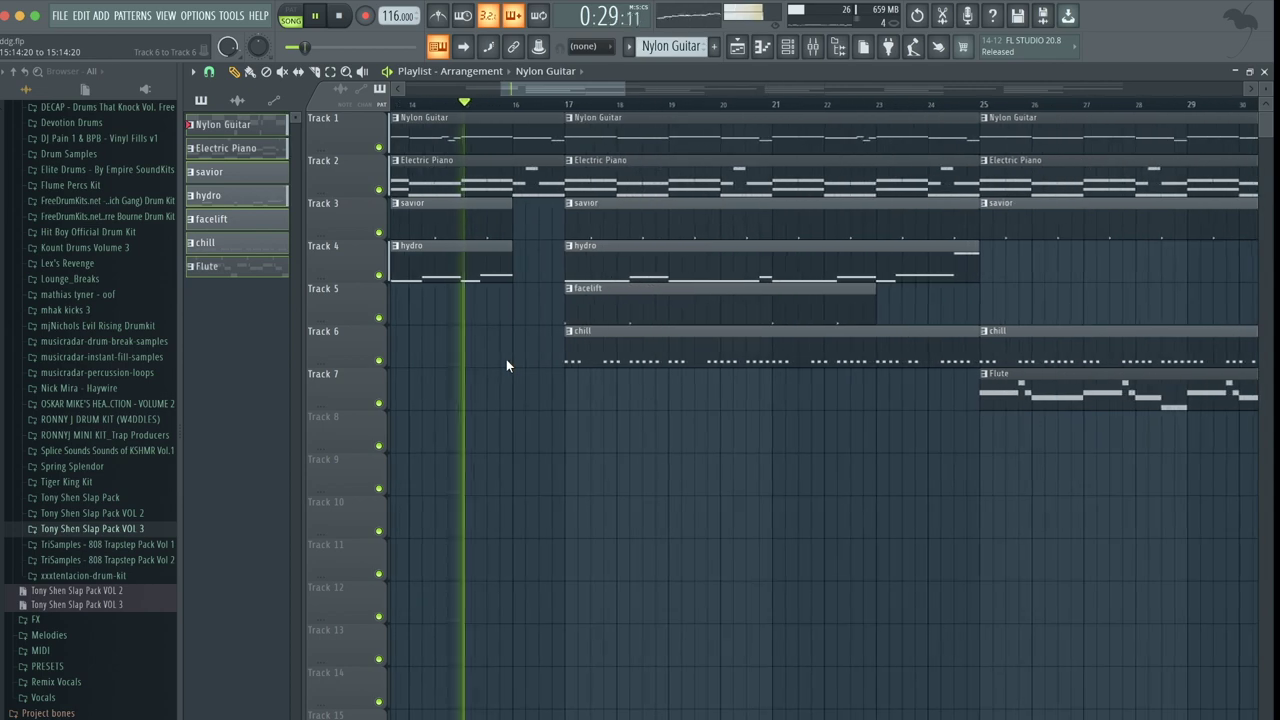
scroll(506, 359, "up", 2, "ctrl")
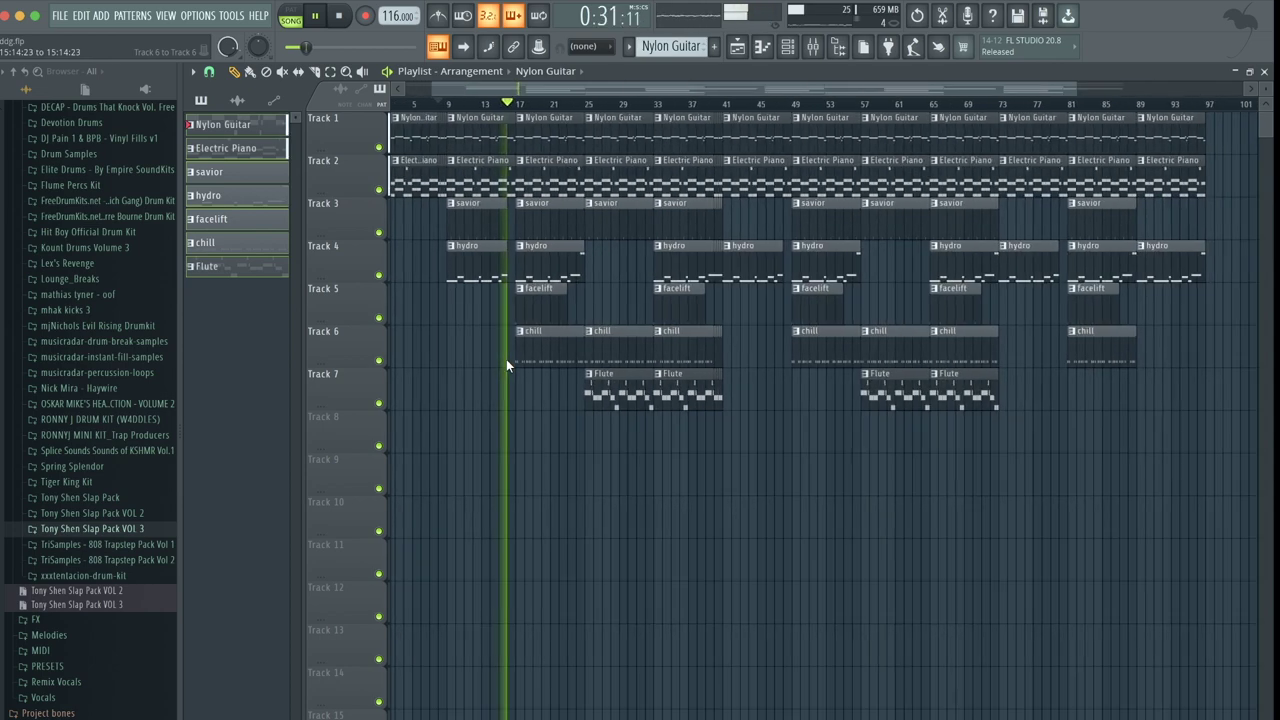
scroll(506, 359, "down", 1, "ctrl")
scroll(506, 359, "up", 2, "ctrl")
scroll(506, 359, "down", 3, "ctrl")
Stop playback, return the playhead to the start of the song and play the full arrangement from there.
key("space")
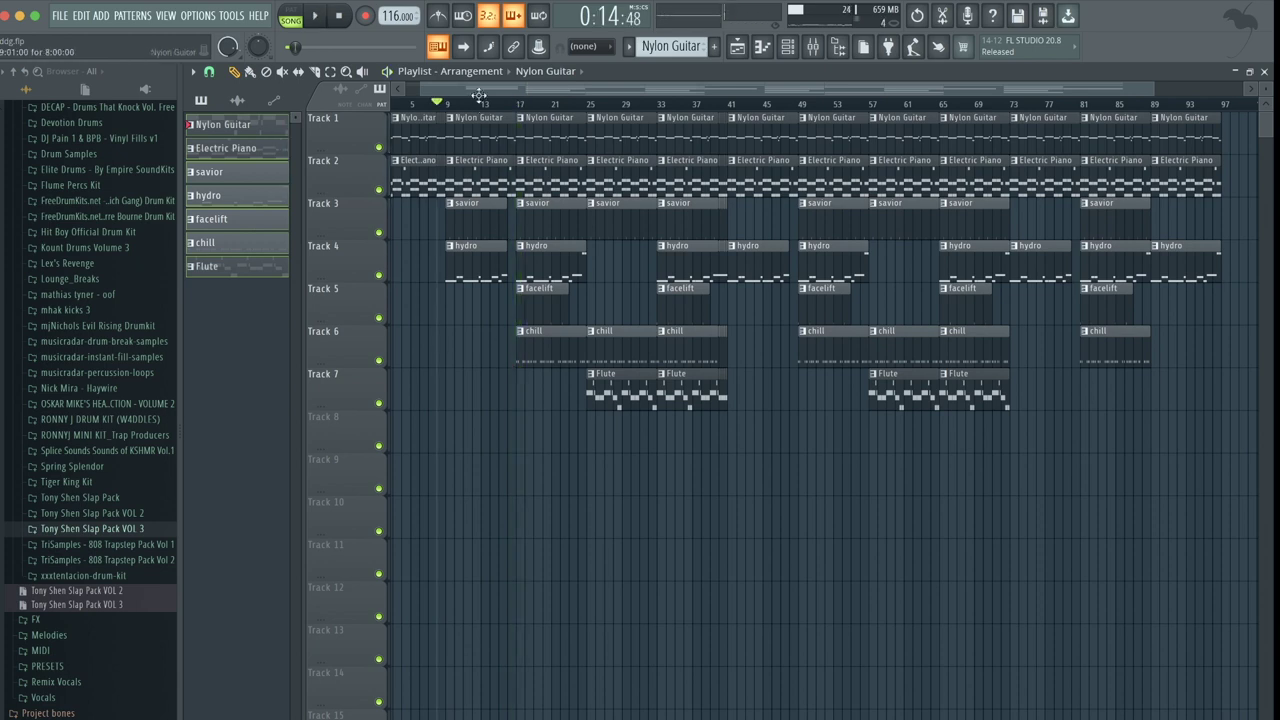
left_click_drag(439, 105, 231, 101)
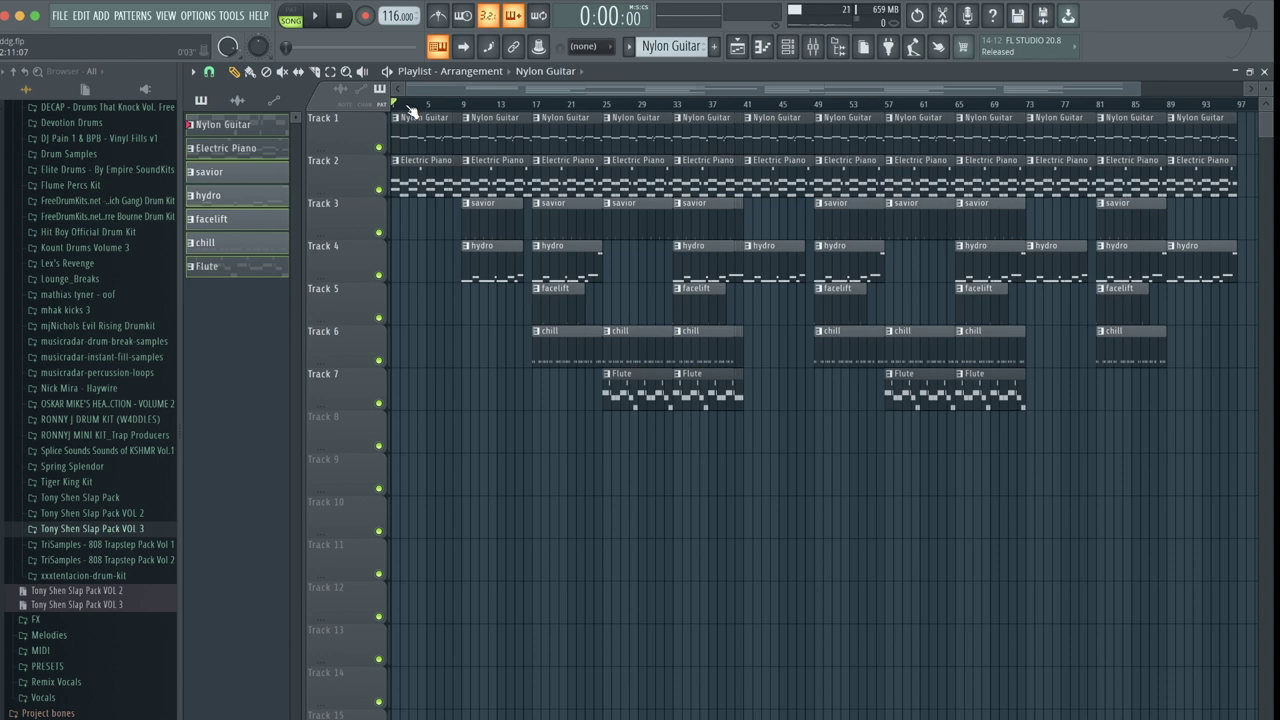
key("space")
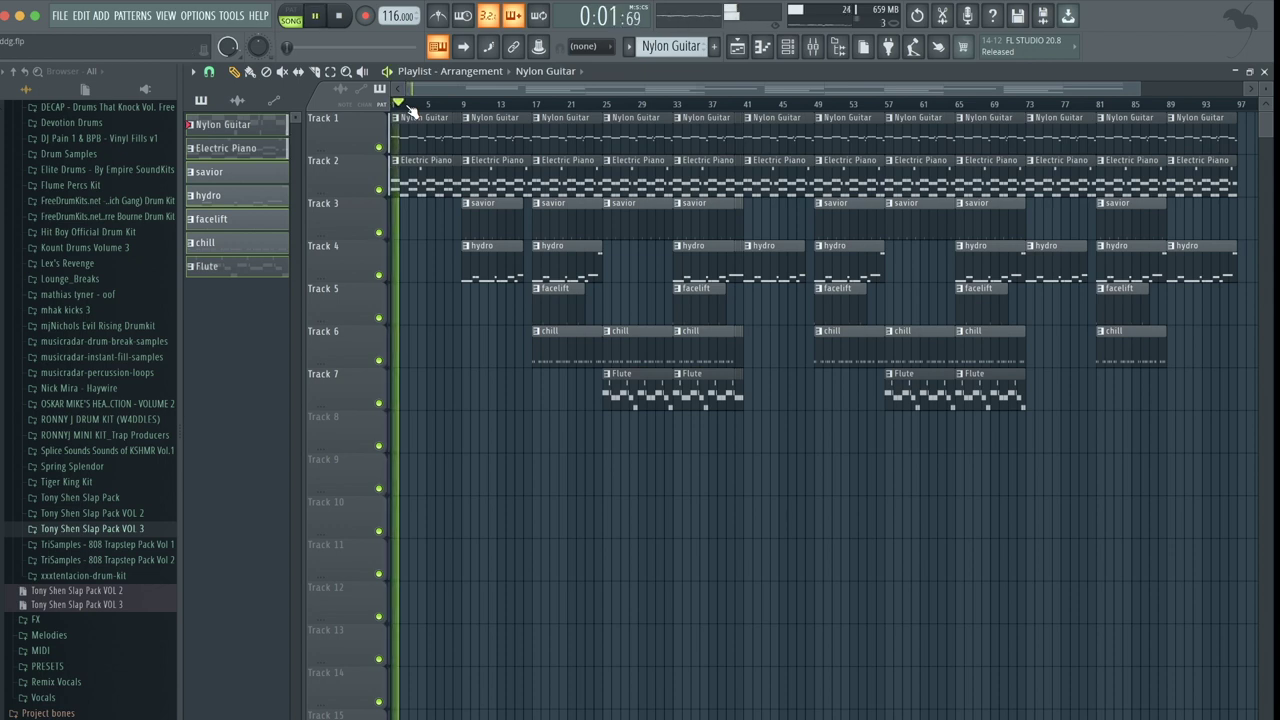